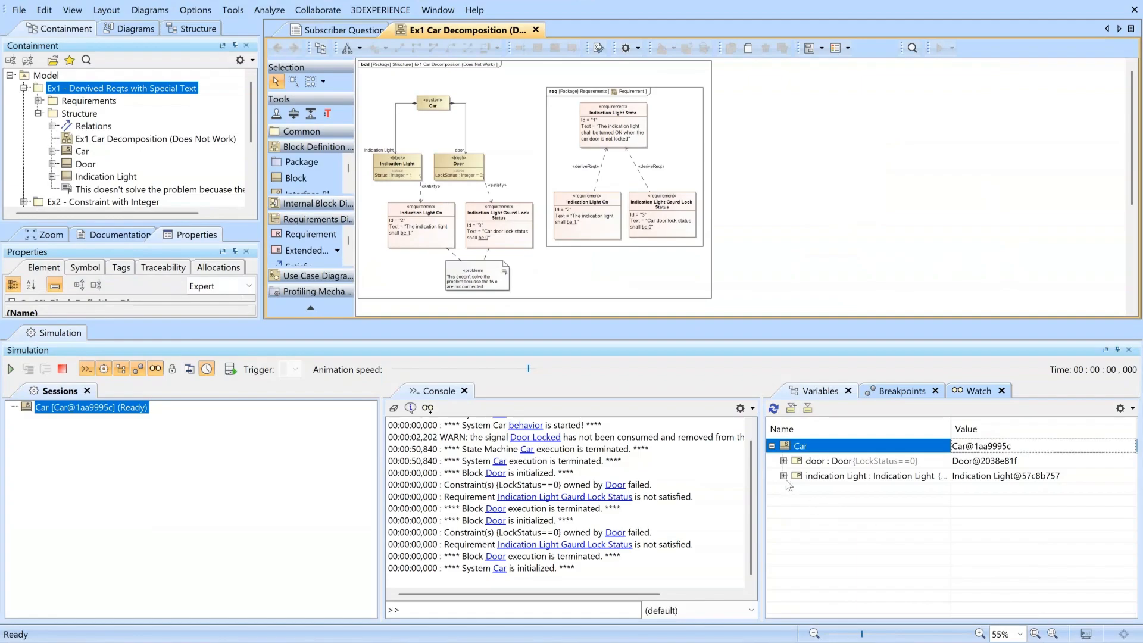
- Expand the door and indication light parts of the simulated Car and set the door's LockStatus to 1
click(784, 461)
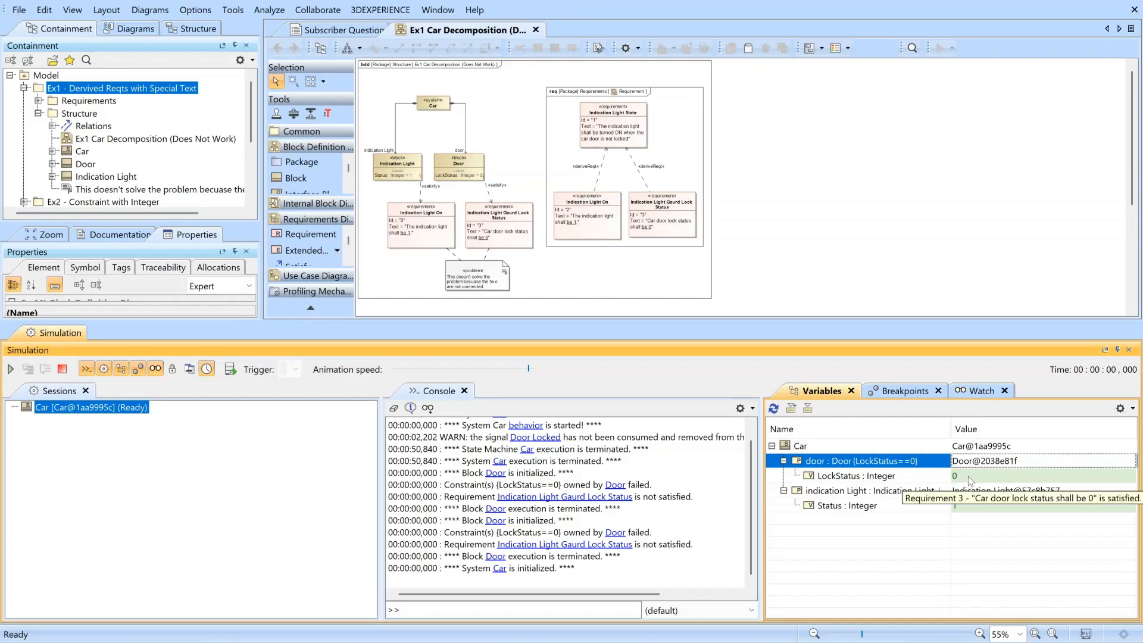
mouse_move(972, 508)
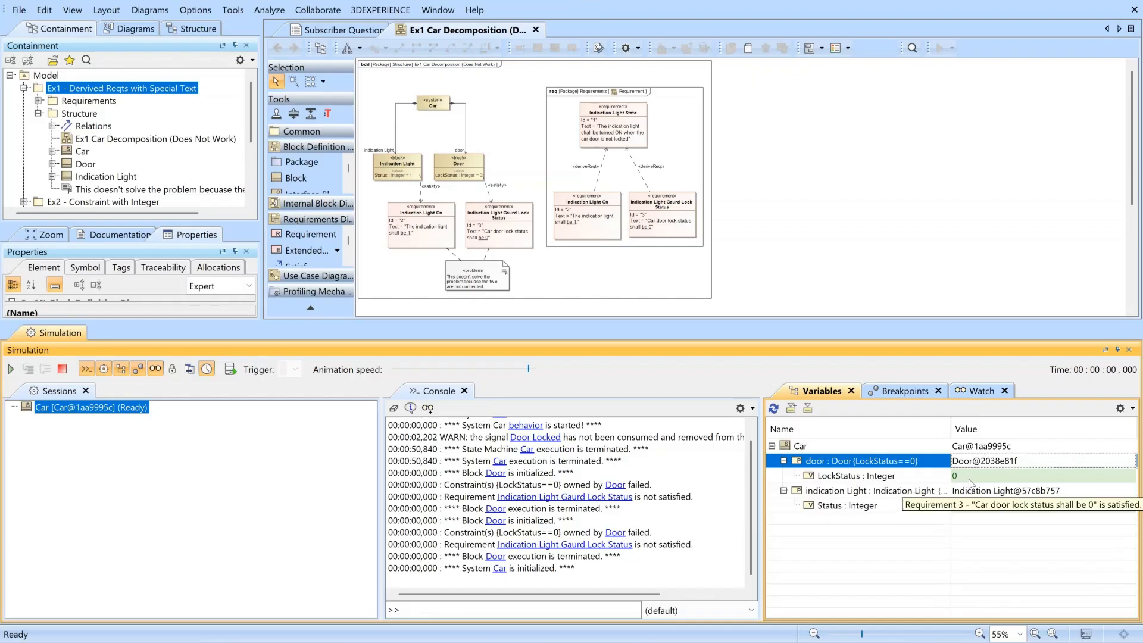
click(970, 476)
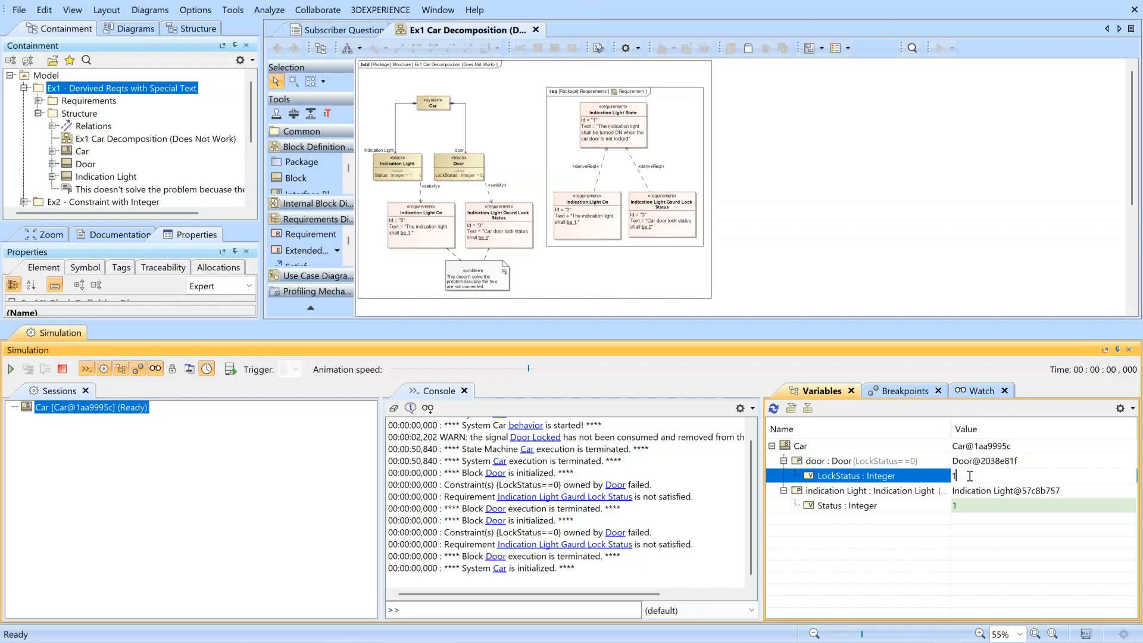
text(1)
key(Return)
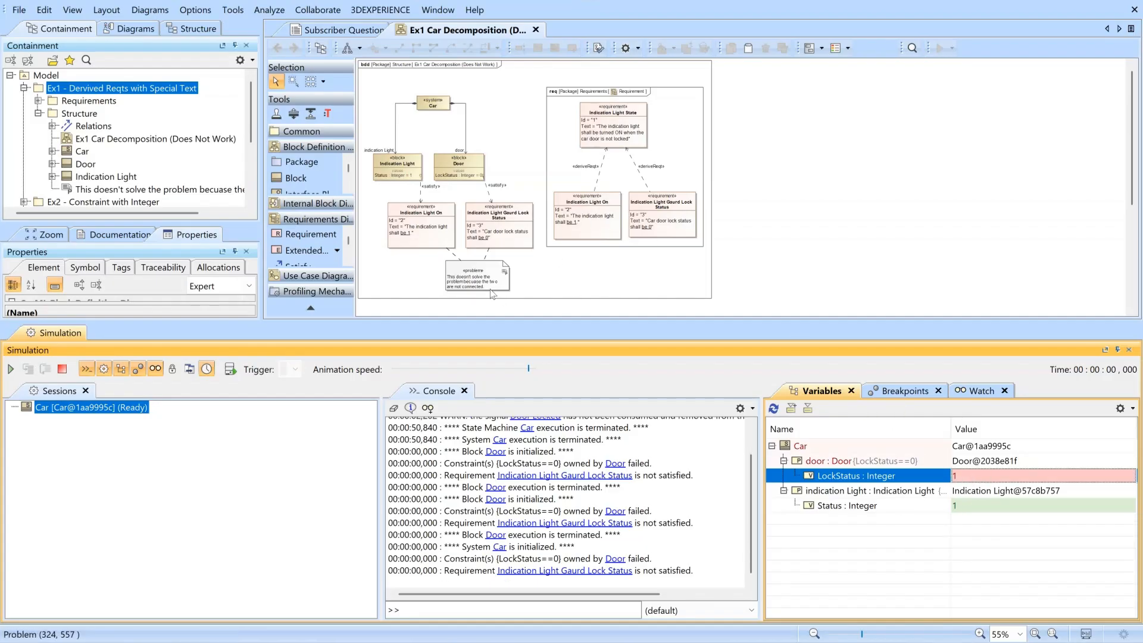
- Check the requirement tied to the indication light's Status and set that value to 0
mouse_move(979, 510)
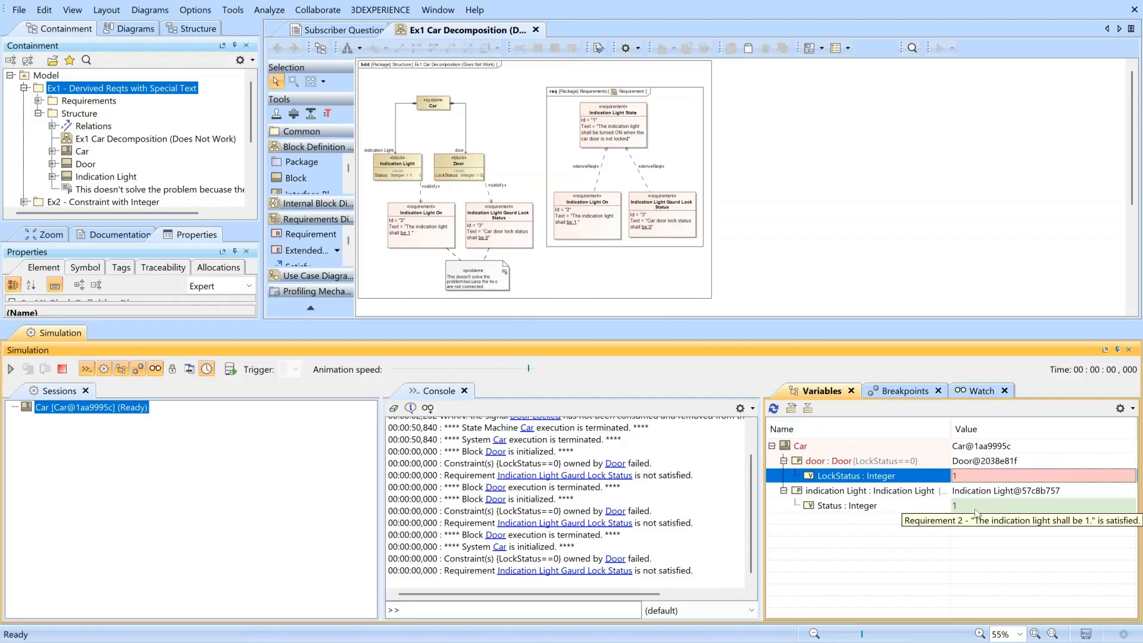
click(972, 508)
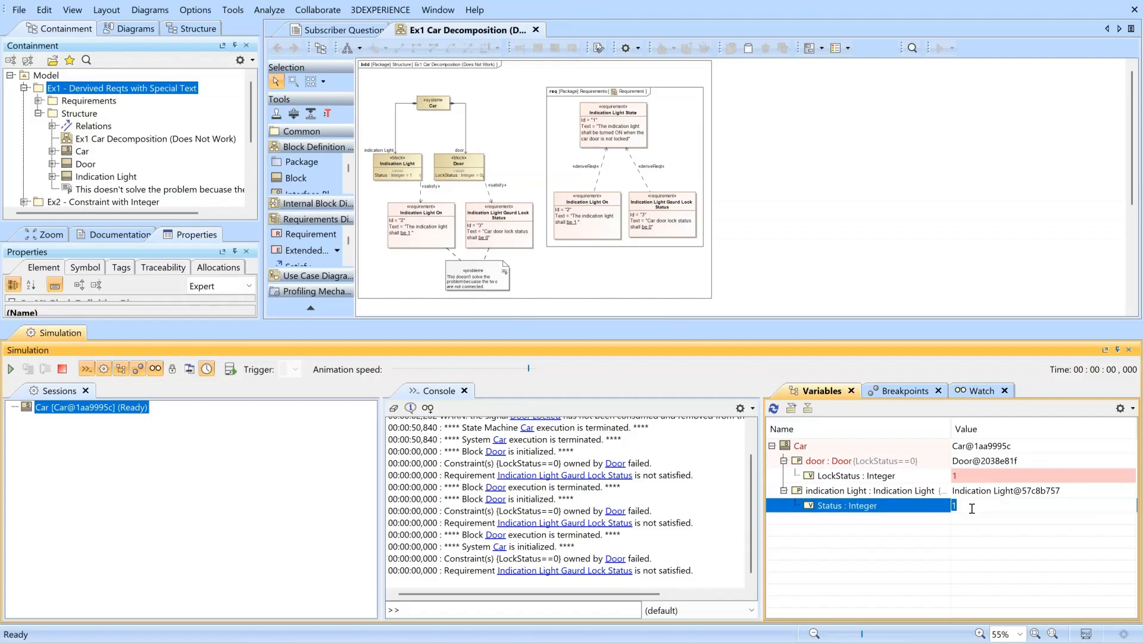
text(0)
key(Return)
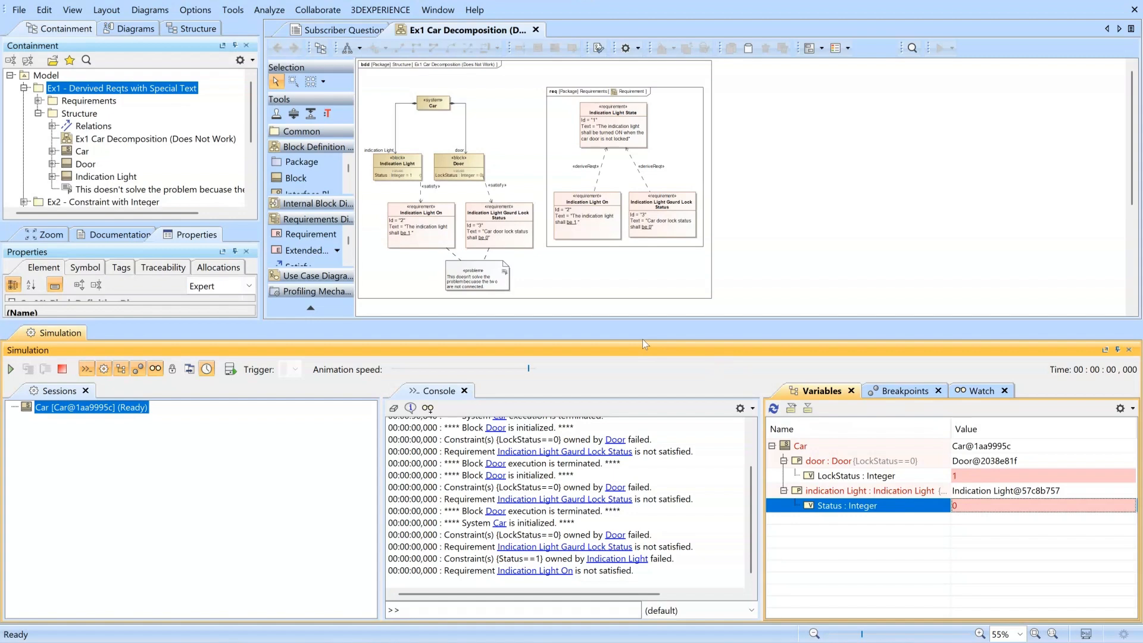
- Set the door's LockStatus to 0 in the Car simulation
click(962, 475)
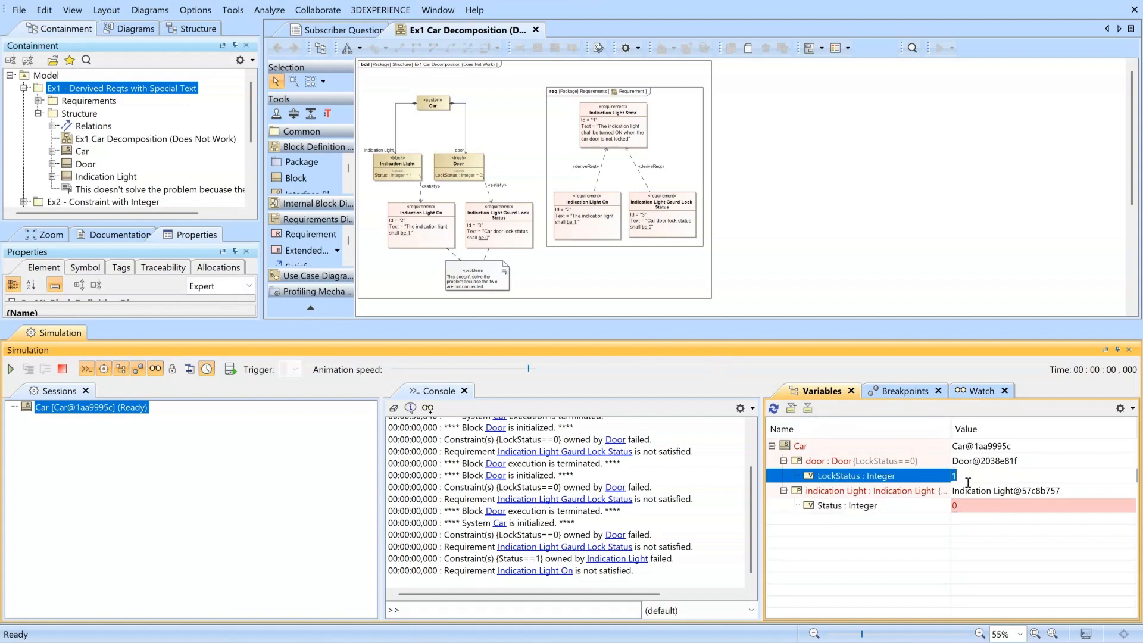
text(0)
key(Return)
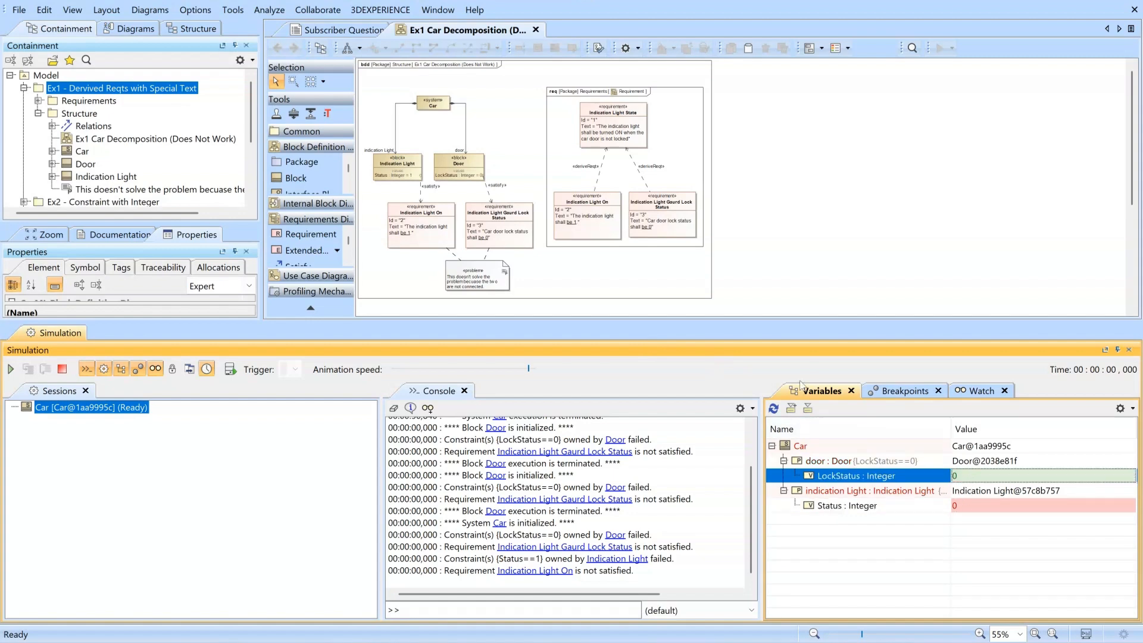
- Review the problem note and requirements in the Ex1 diagram, and set the simulated door's LockStatus to 1
ctrl+scroll(569, 259, up, 4)
scroll(569, 262, down, 4)
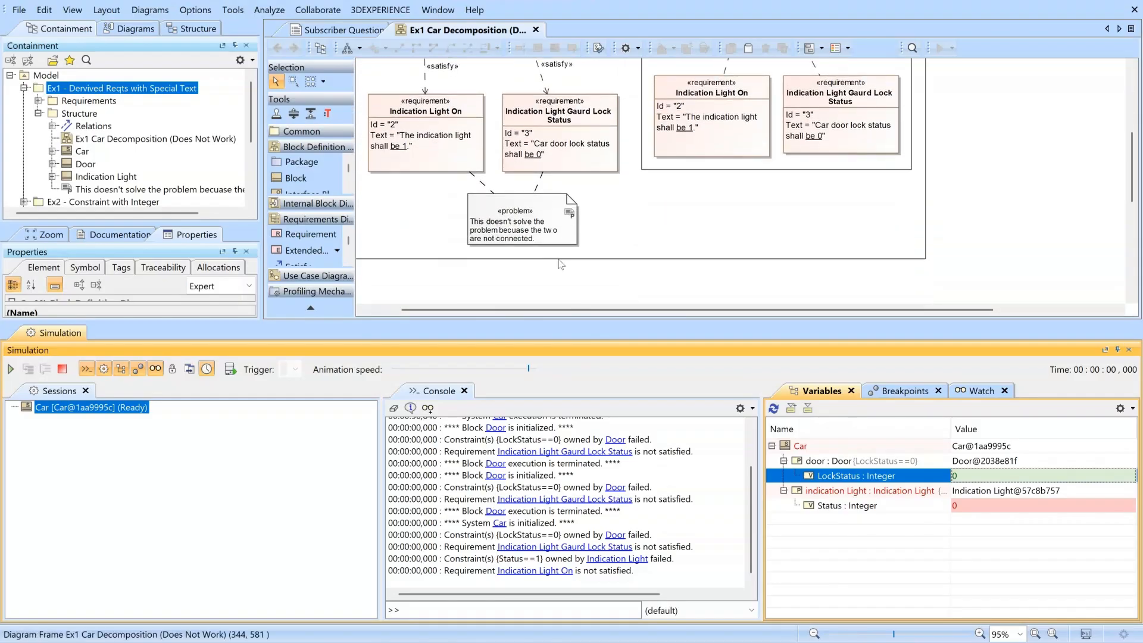
scroll(527, 252, up, 1)
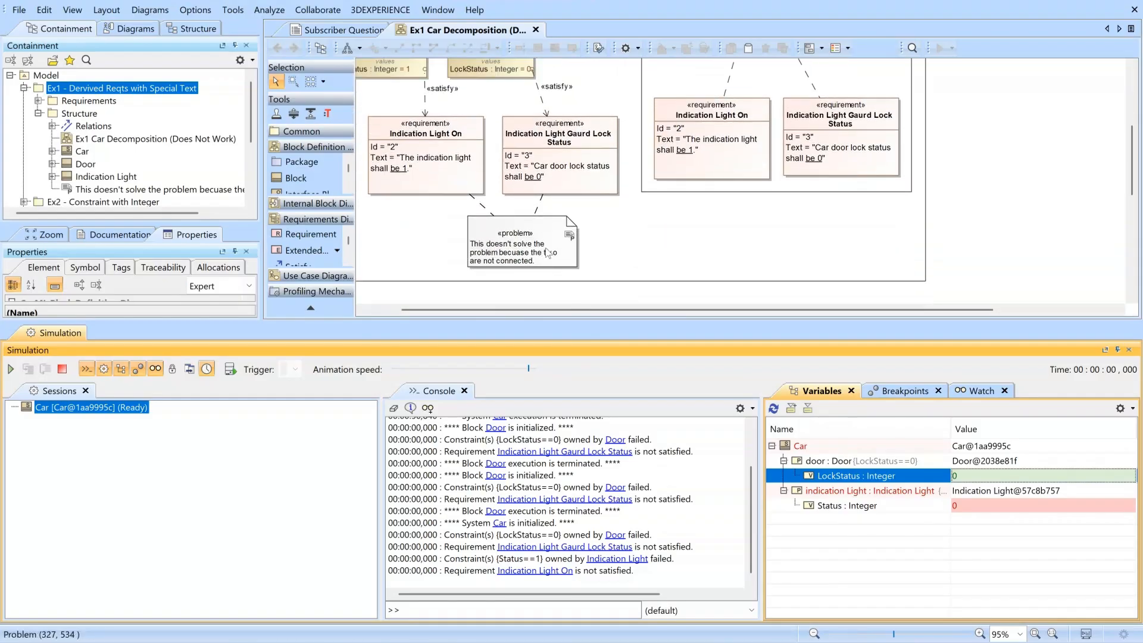
click(495, 130)
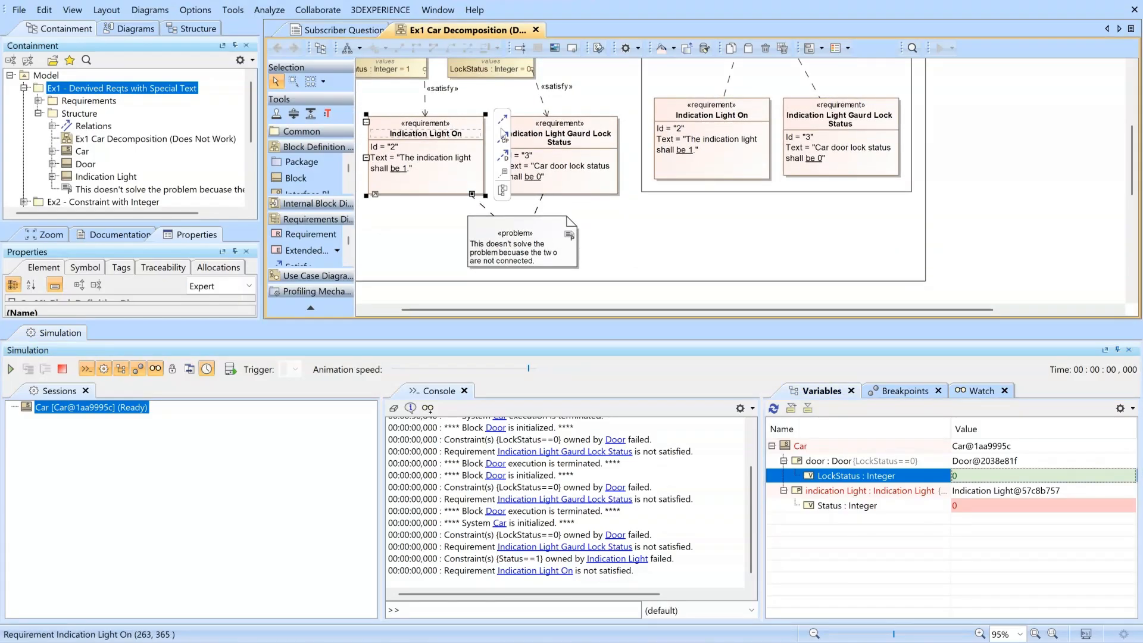
scroll(691, 238, up, 6)
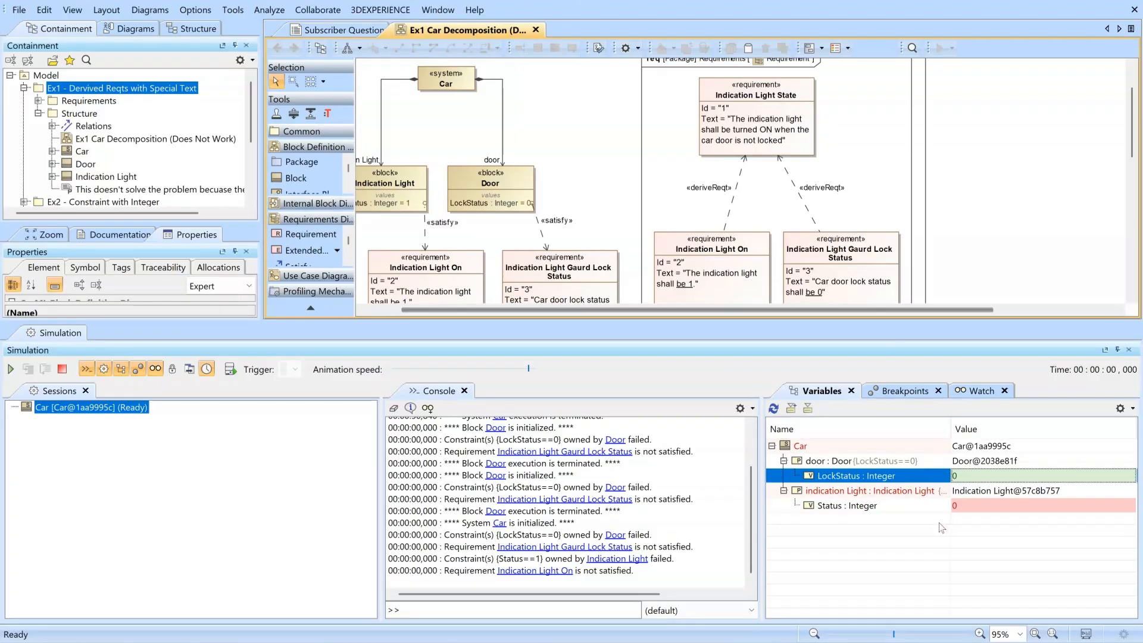
click(971, 476)
text(1)
key(Return)
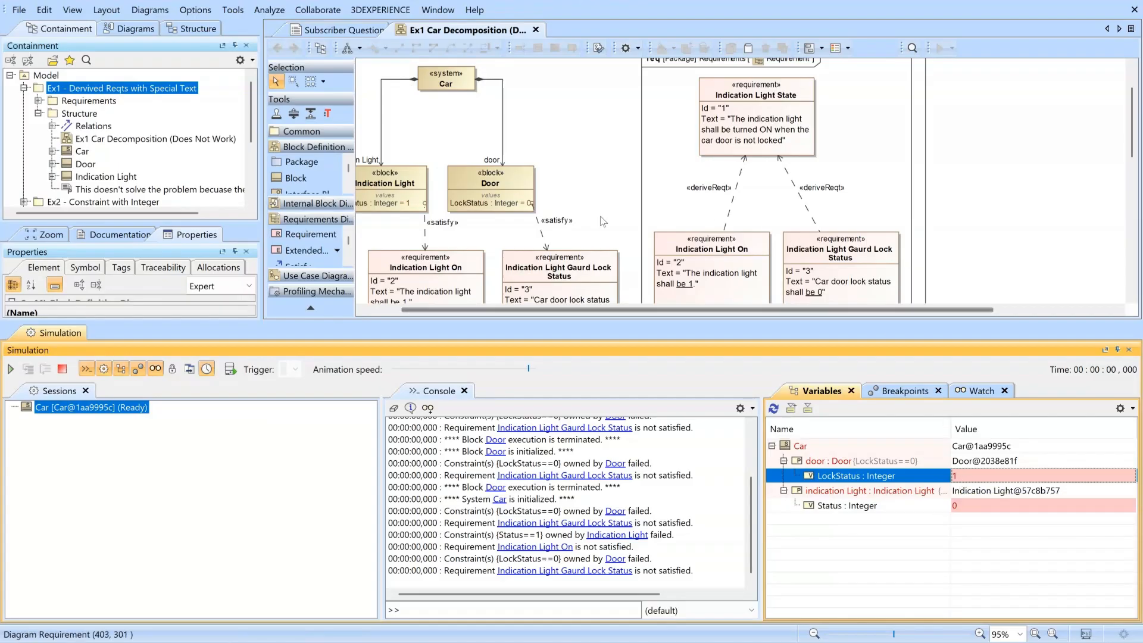
- Close the simulation window and inspect the satisfy relation from the Door block to its lock status requirement
scroll(570, 233, down, 2)
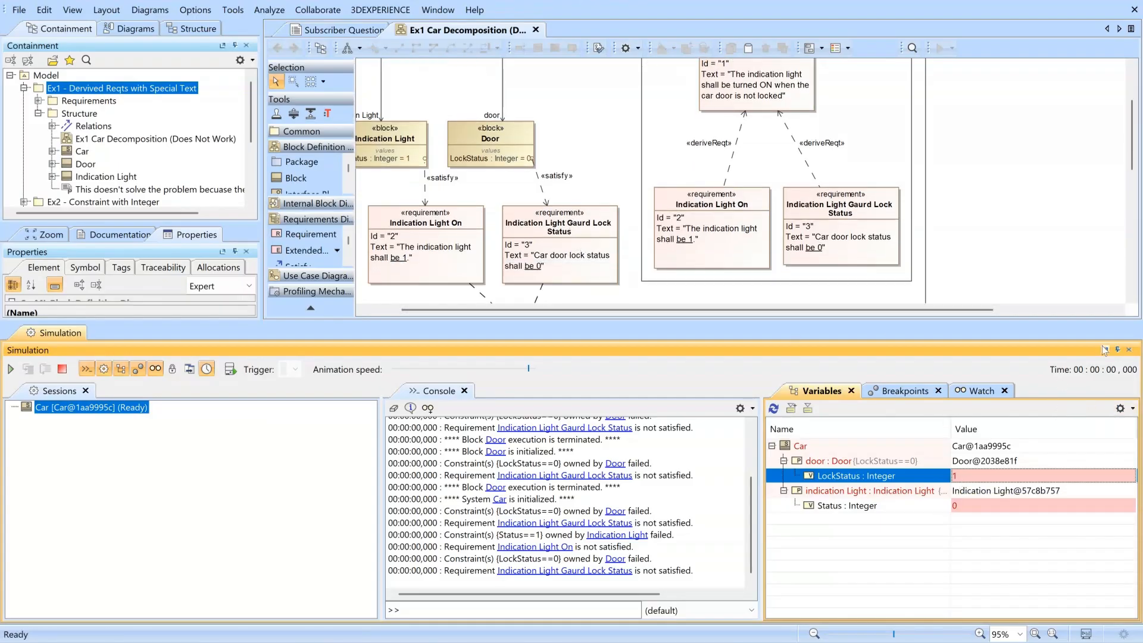
click(1129, 350)
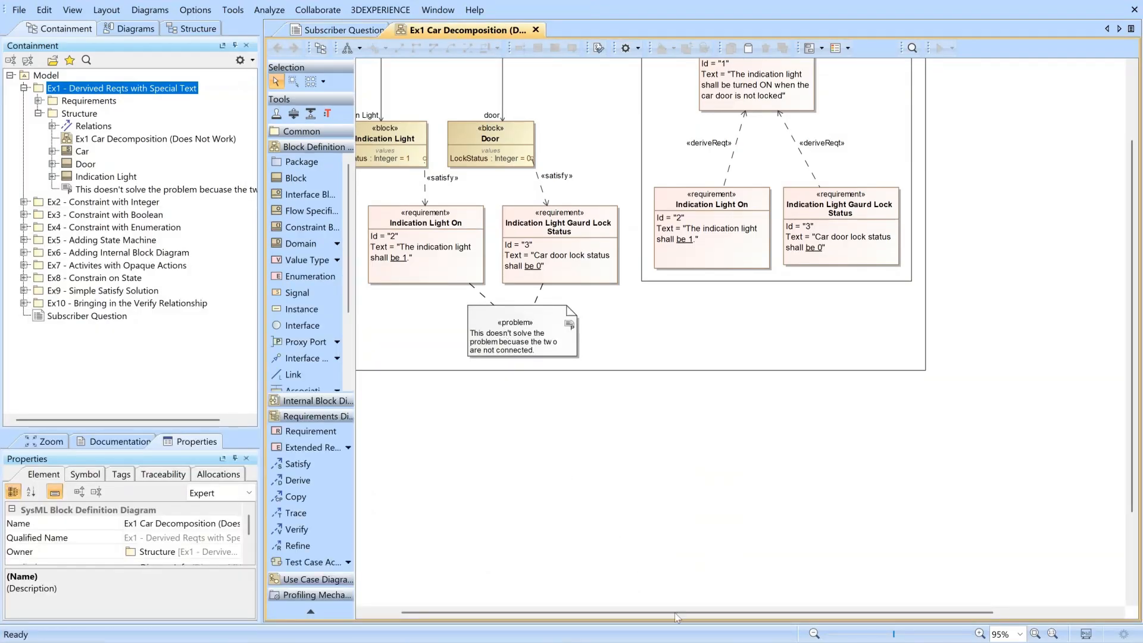
drag(702, 613, 667, 613)
scroll(561, 472, up, 5)
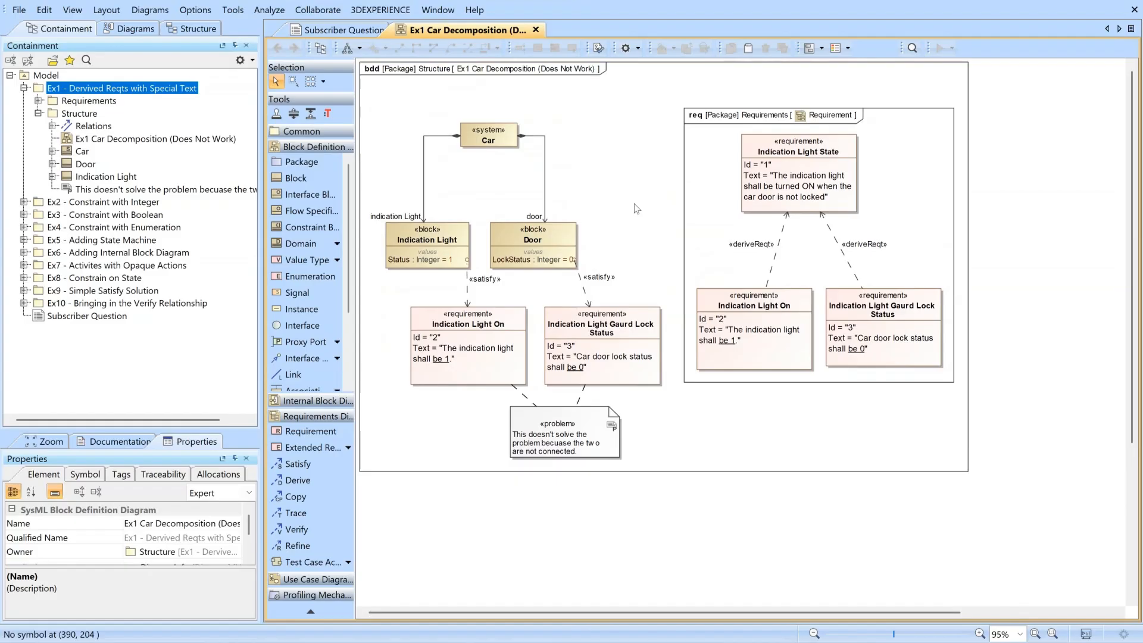
click(584, 290)
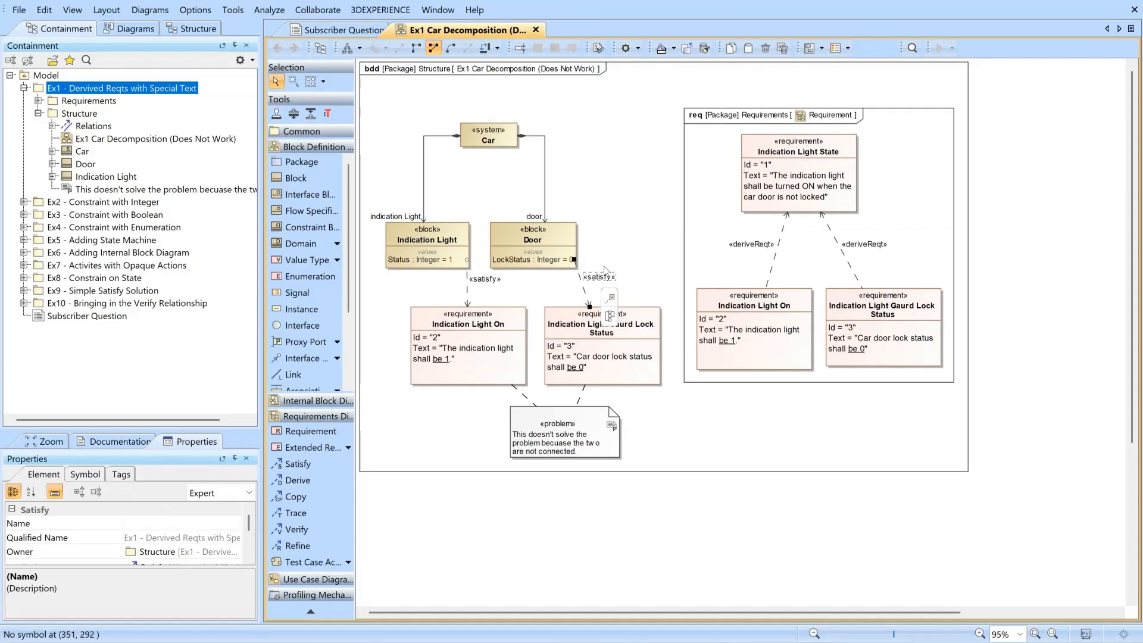
- Revisit the Subscriber Question diagram, and close both it and the Ex1 Car Decomposition diagram
click(344, 31)
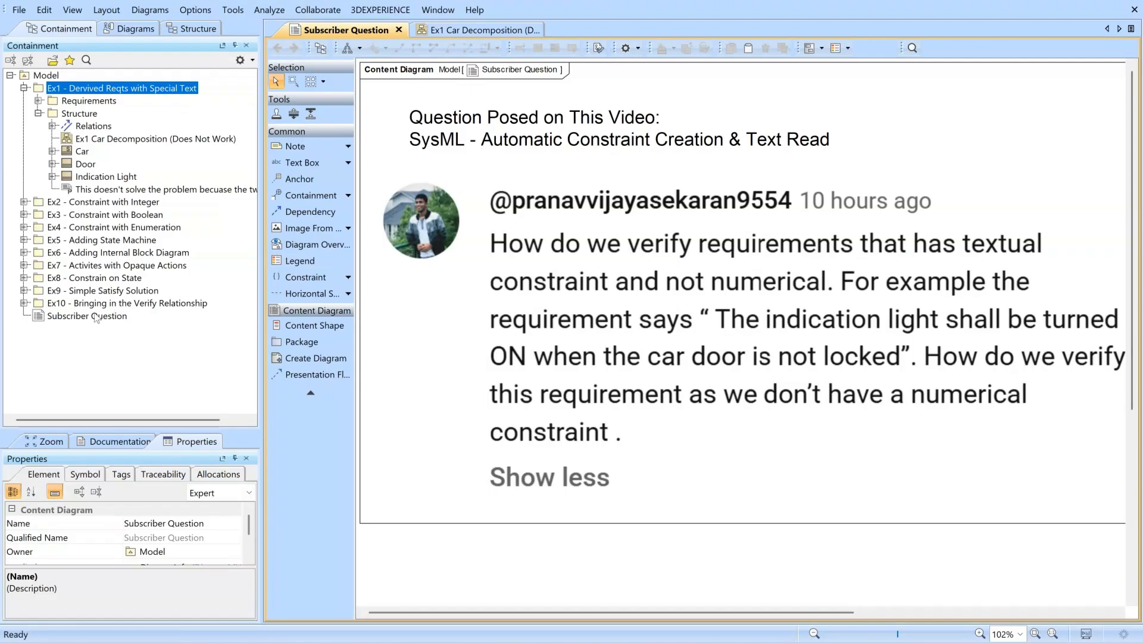
click(77, 304)
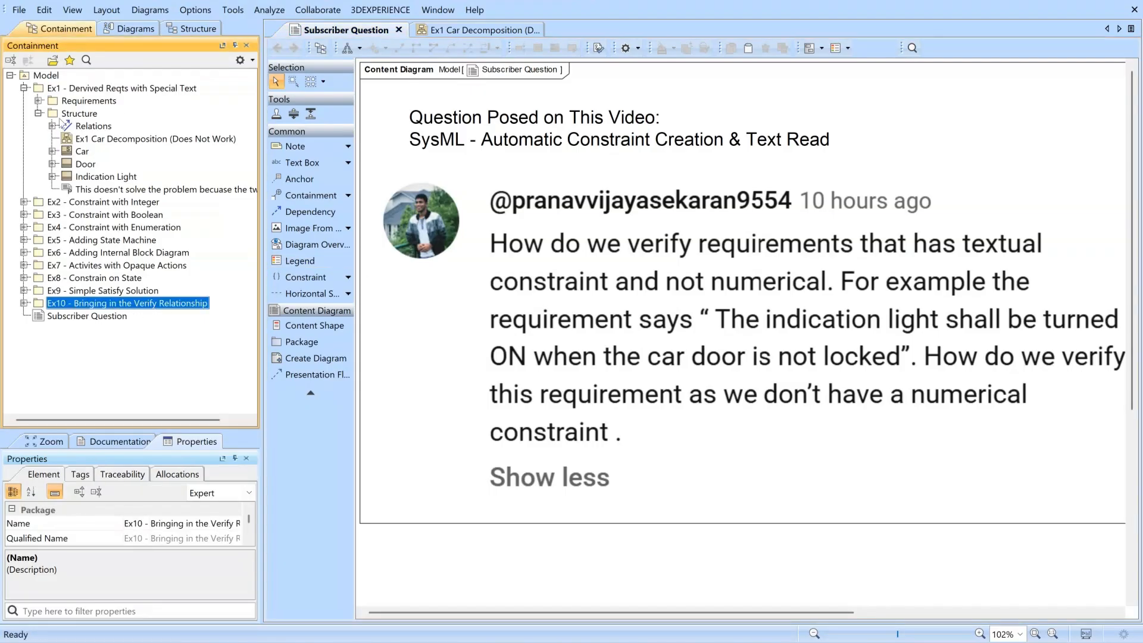
click(445, 29)
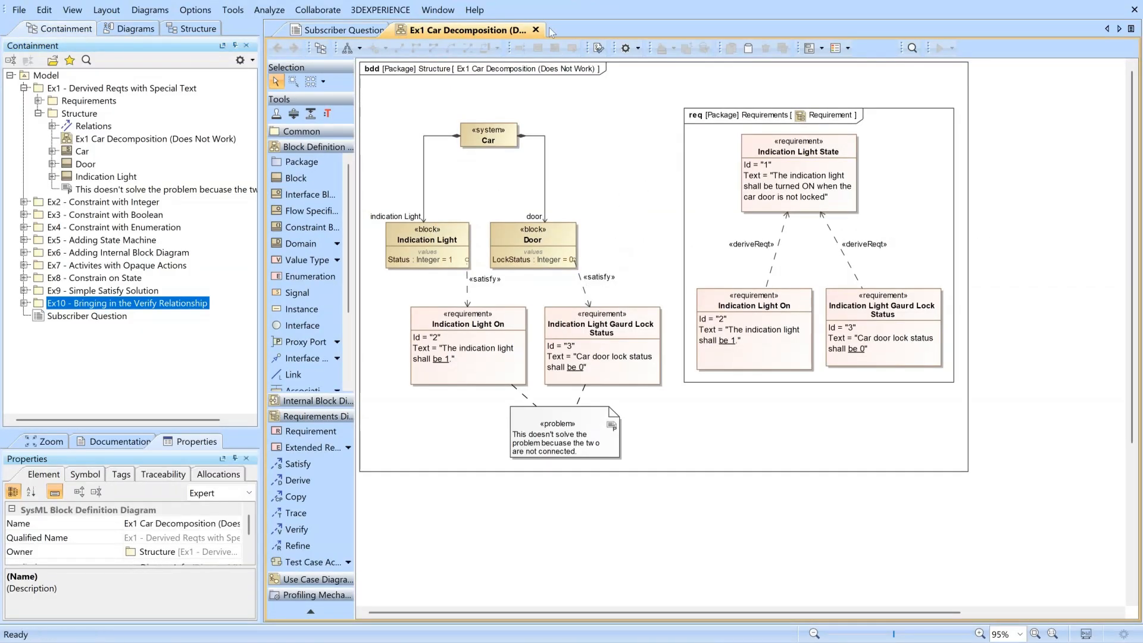
click(370, 30)
click(398, 29)
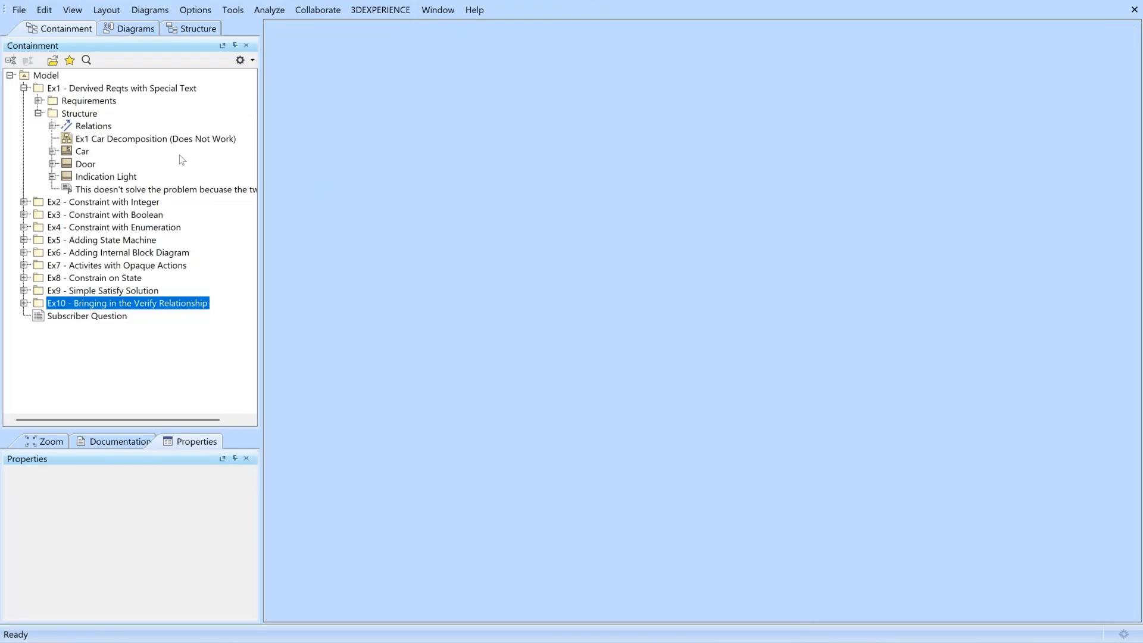
- Collapse the Ex1 Structure package and open the Ex2 Car Decomposition (Works) diagram from the Ex2 - Constraint with Integer package
click(38, 113)
click(24, 125)
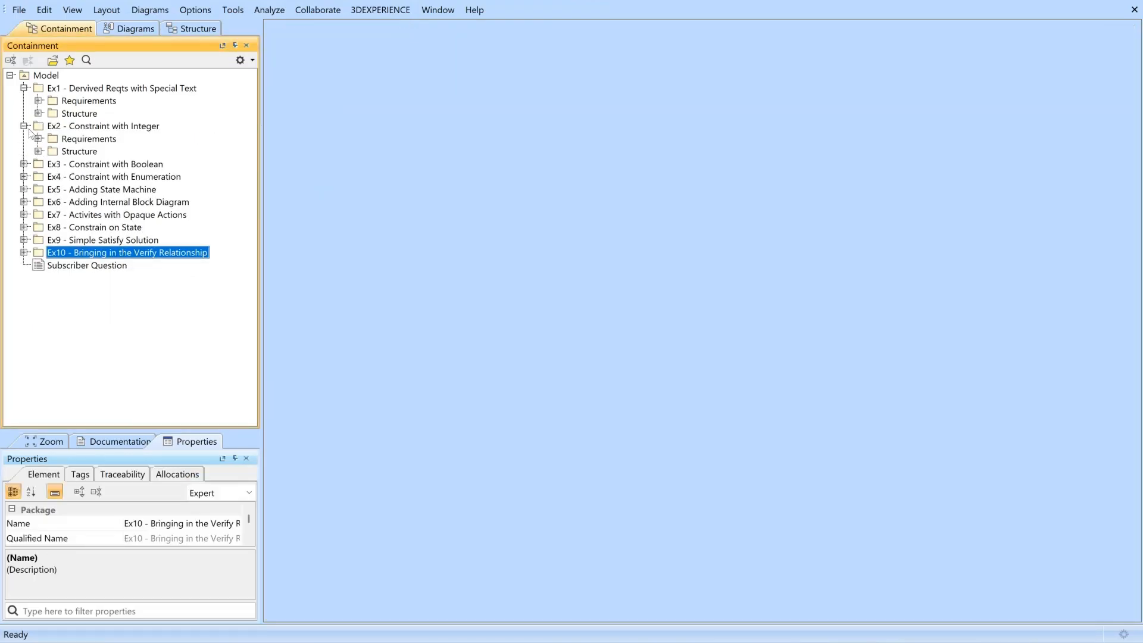
click(38, 151)
double_click(138, 176)
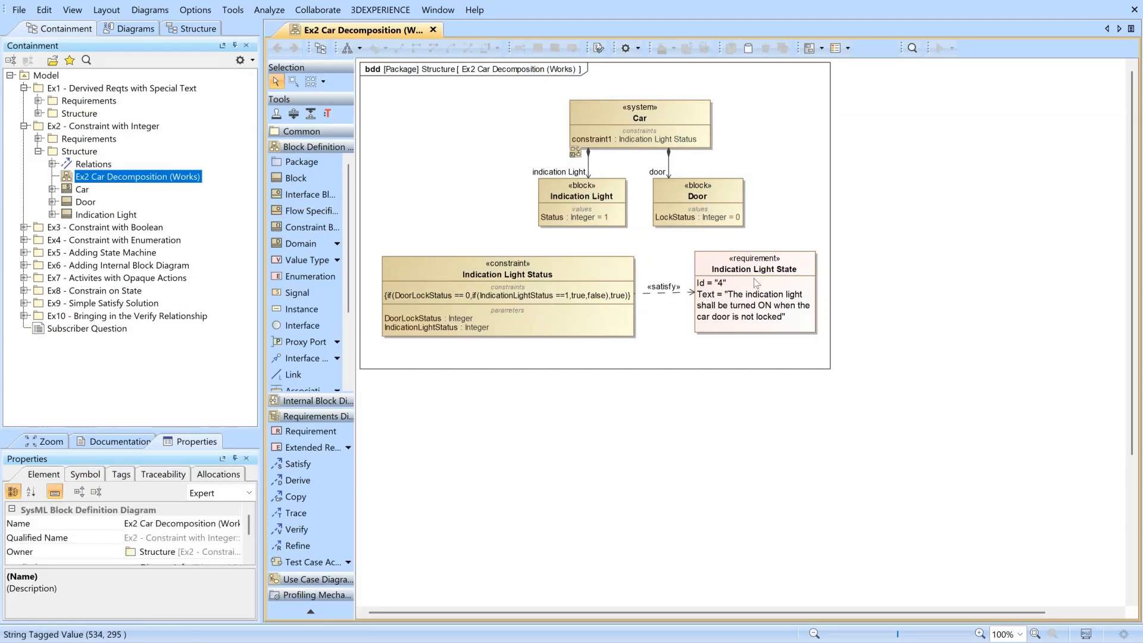
- Examine the Indication Light Status constraint, its satisfy relation, the Car, Indication Light and Door blocks, and the Status and LockStatus values
click(538, 307)
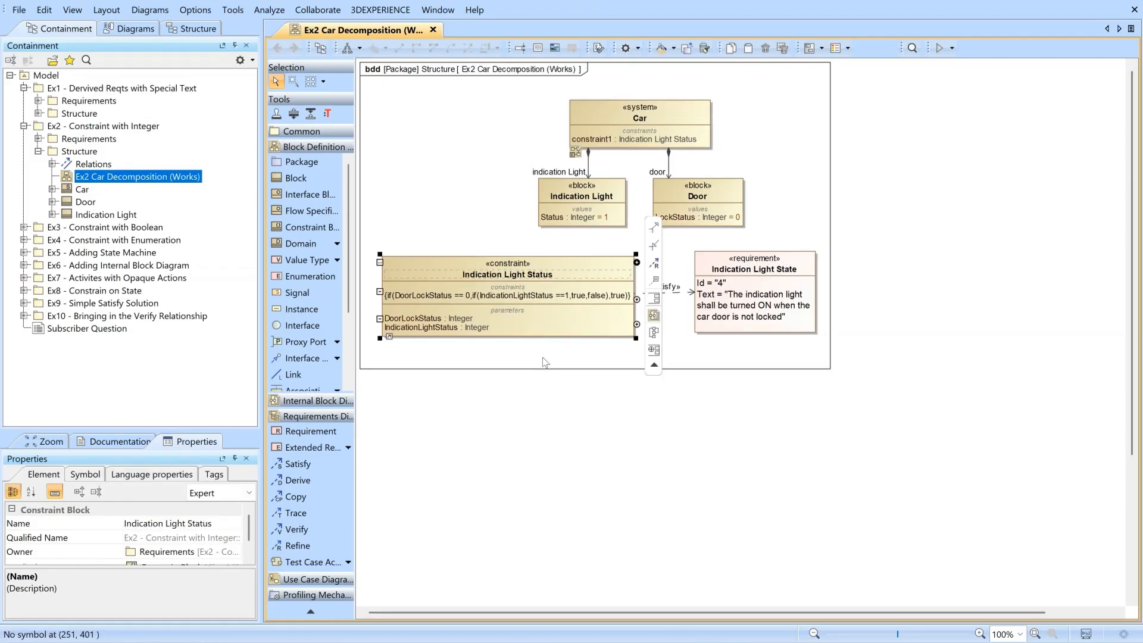
click(688, 351)
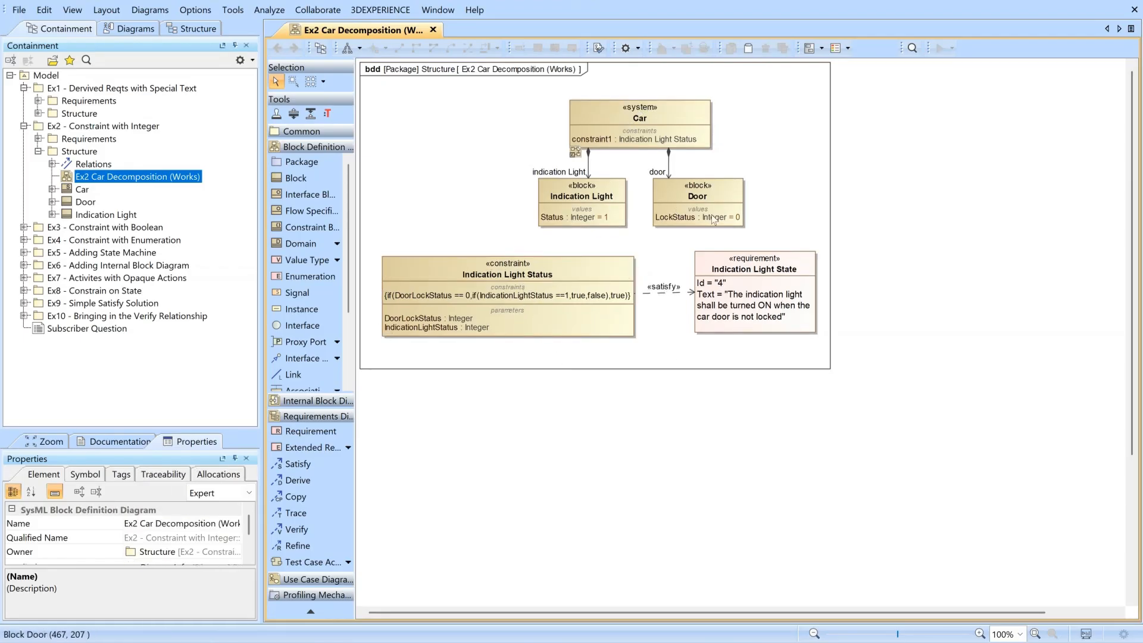
click(634, 118)
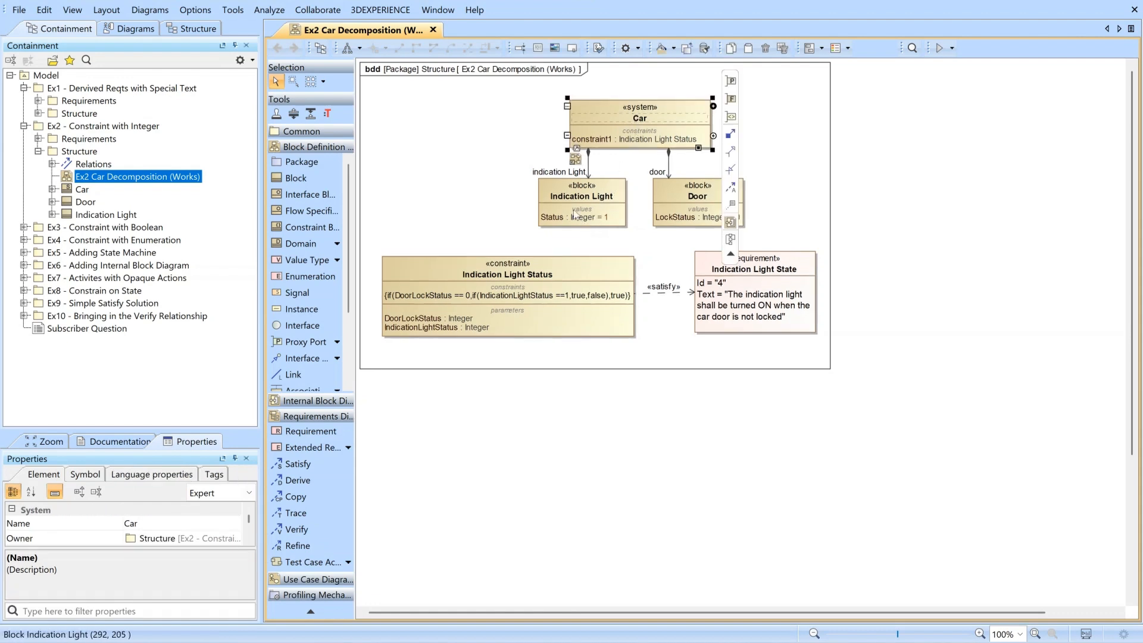
click(579, 201)
click(705, 194)
click(579, 219)
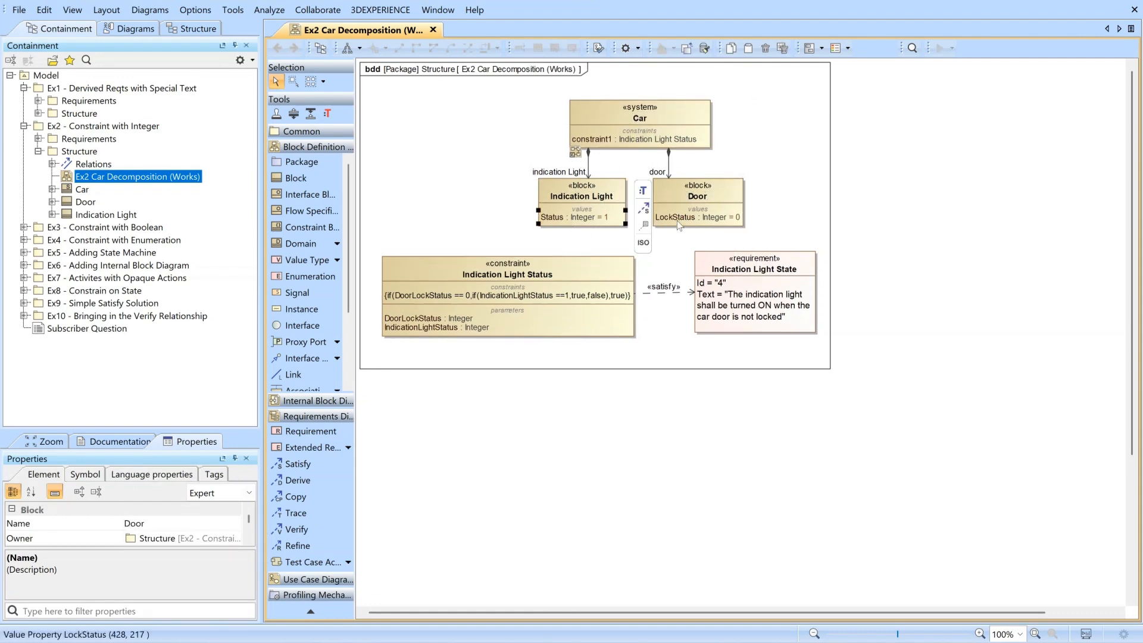
click(694, 219)
click(638, 249)
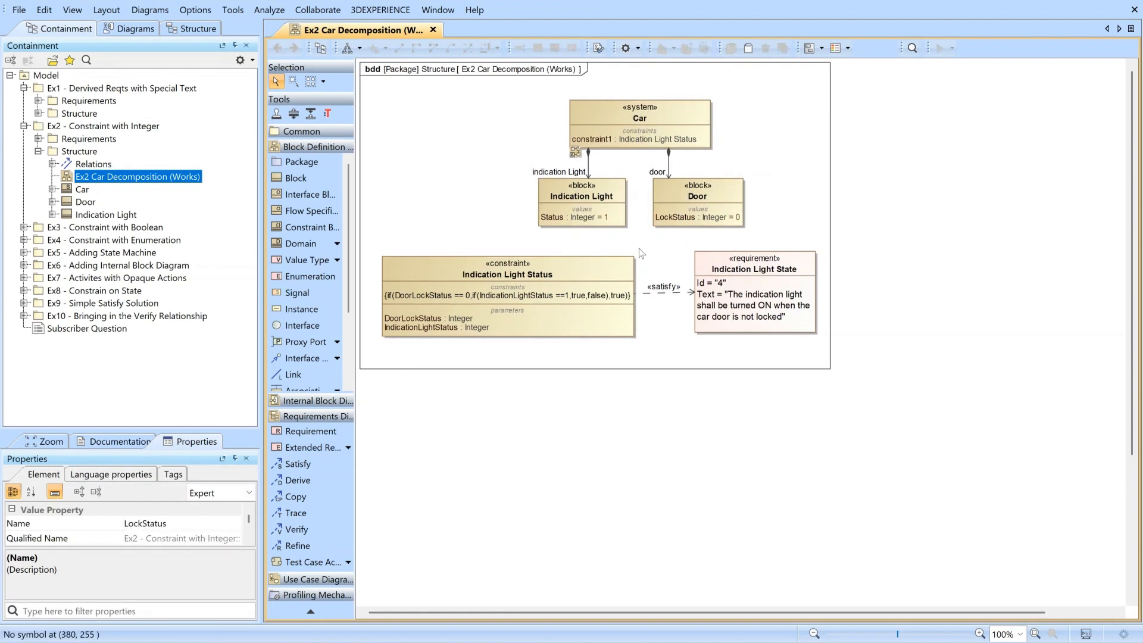
click(659, 294)
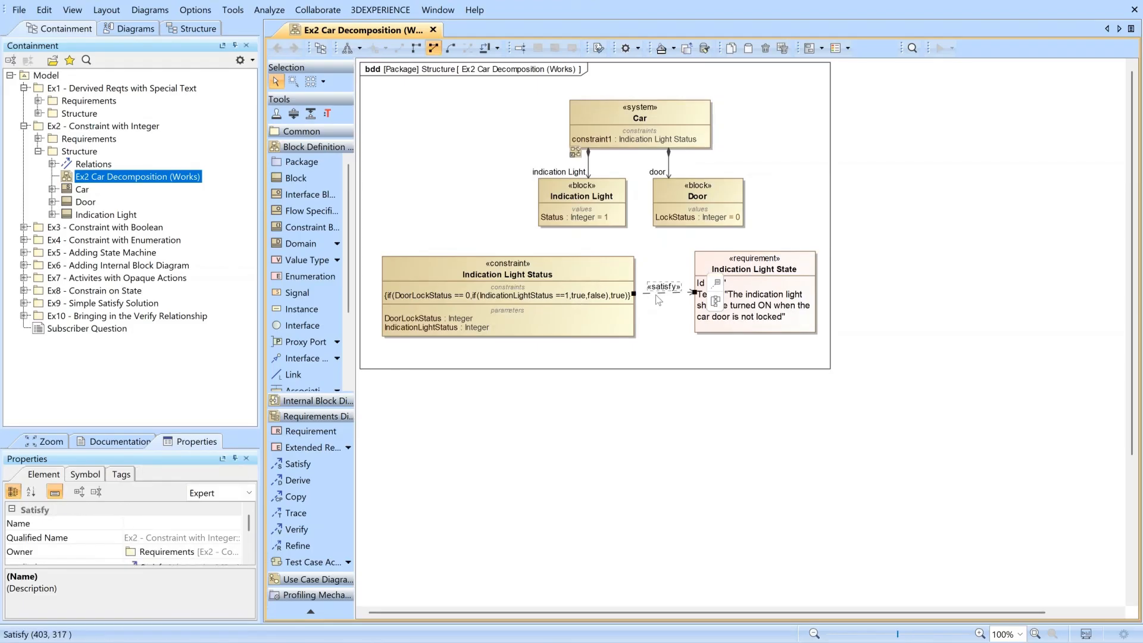
click(491, 274)
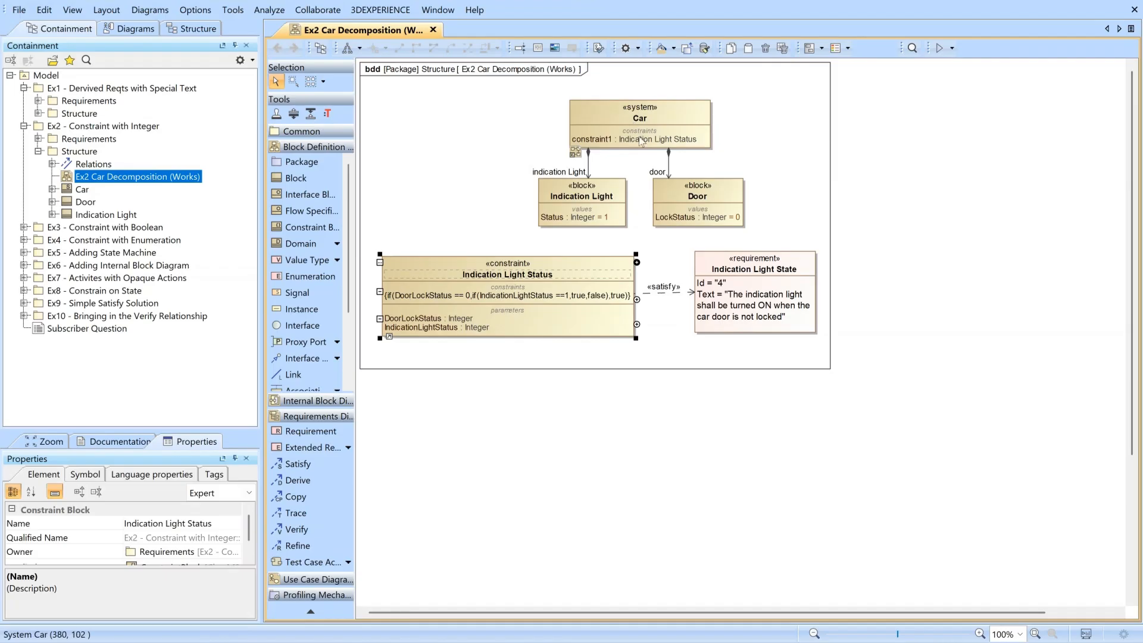
click(458, 192)
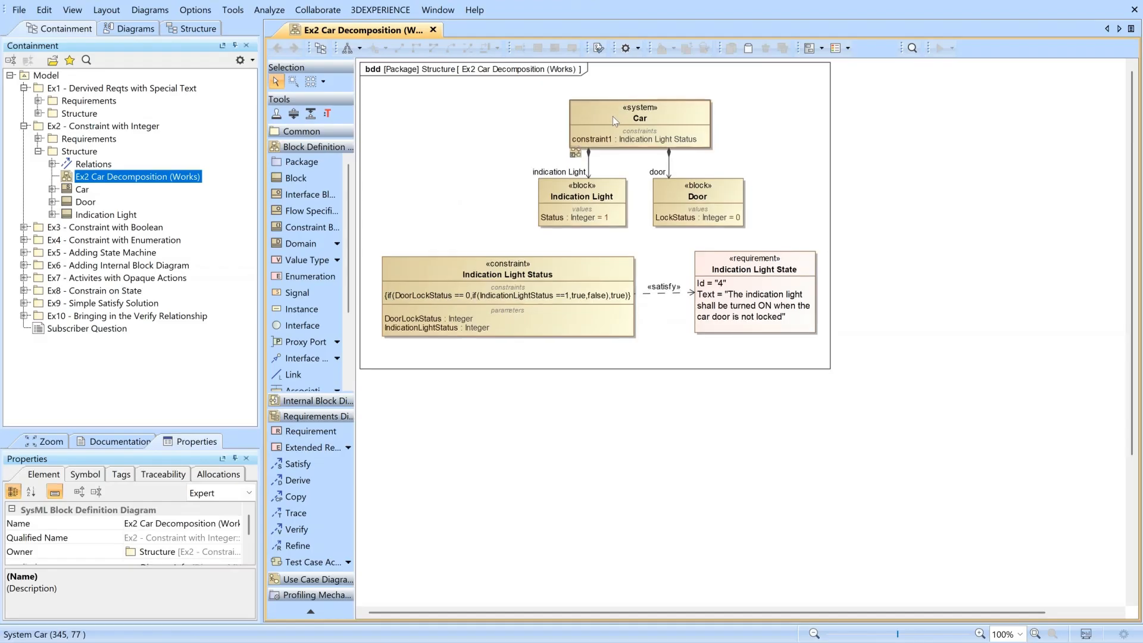
- Open the Car system's parametric diagram and inspect the DoorLockStatus and IndicationLightStatus parameters with the LockStatus and Status values bound to them
double_click(613, 116)
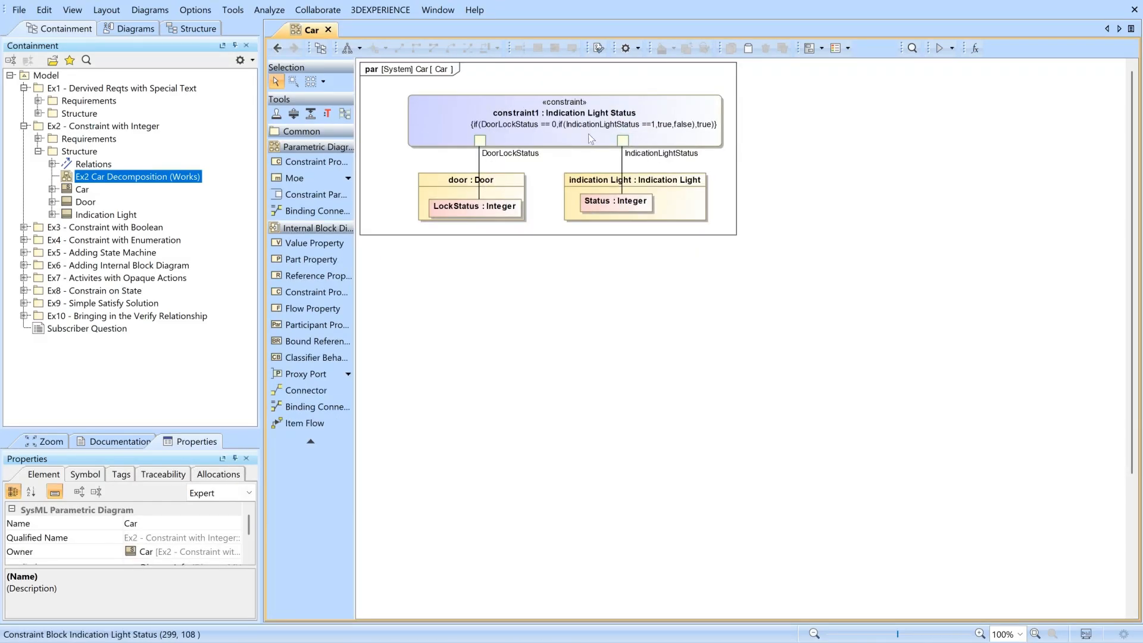
click(480, 141)
click(622, 141)
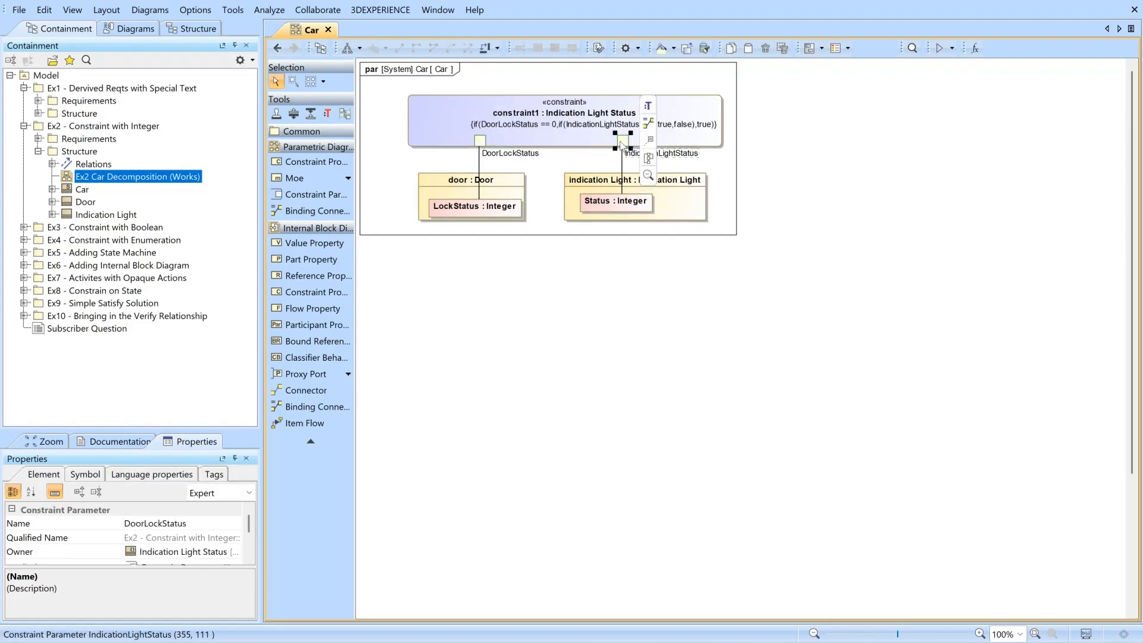
click(477, 206)
click(629, 205)
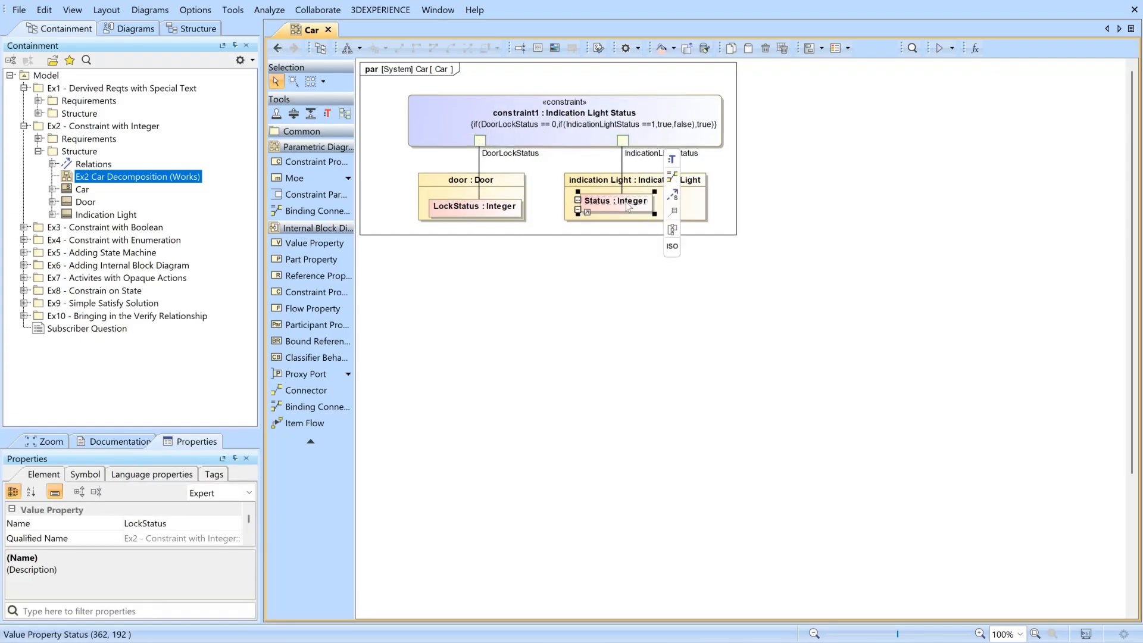
- Return to the Ex2 Car Decomposition (Works) diagram and start a simulation of the Car system
click(375, 167)
click(278, 48)
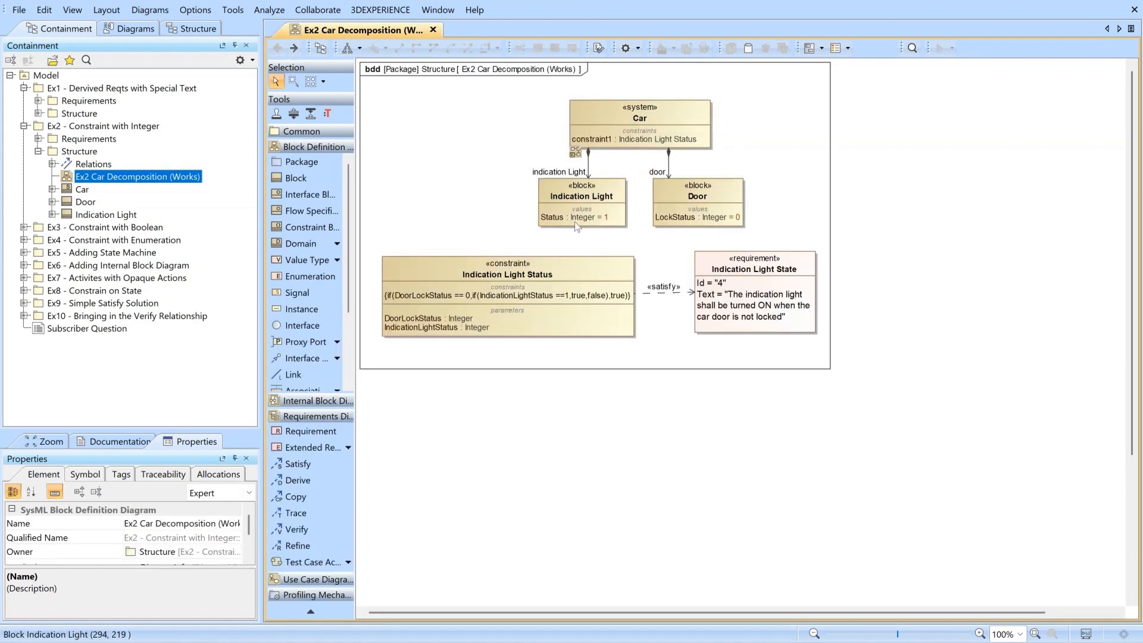
click(674, 216)
click(476, 205)
click(602, 105)
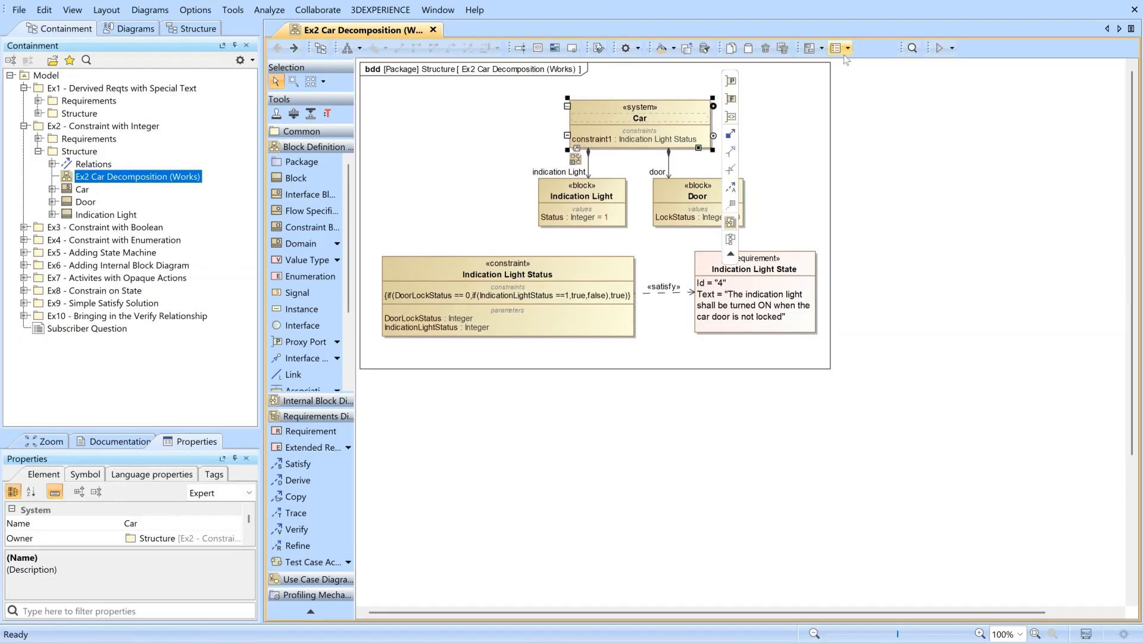
click(939, 47)
click(633, 362)
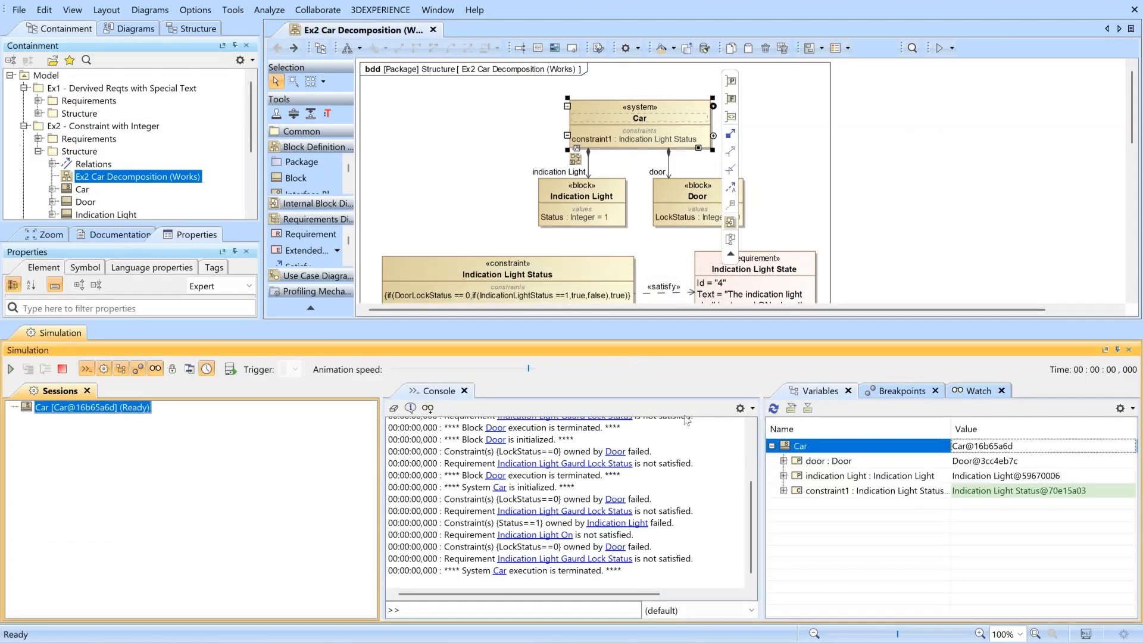
- Enlarge the simulation area and expand constraint1, indication Light and door among the Car variables
drag(644, 325, 638, 394)
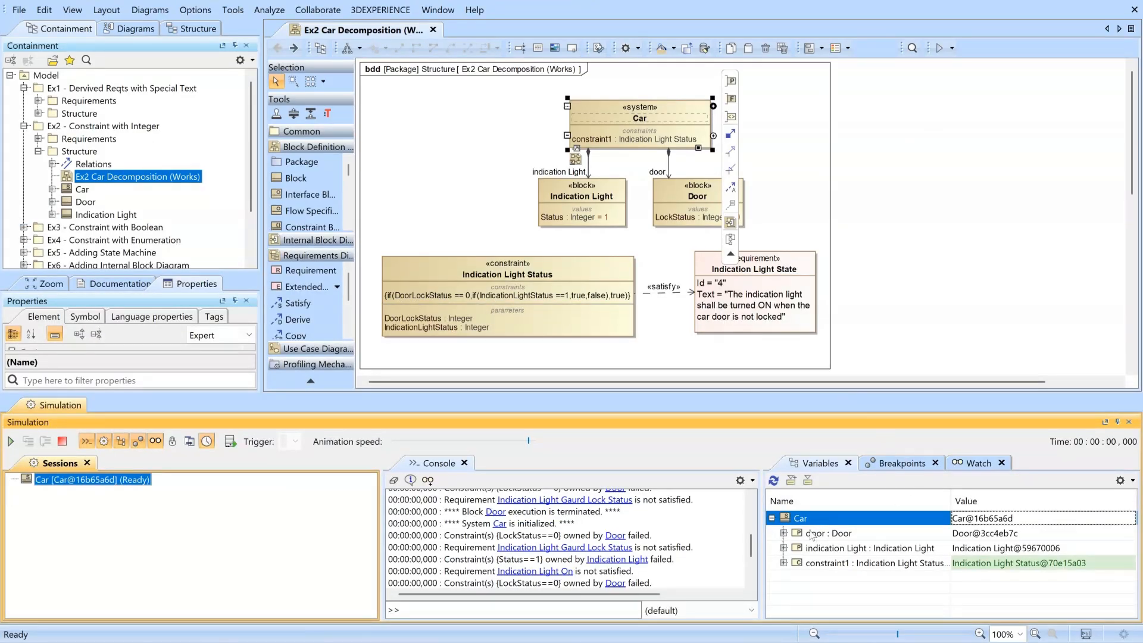
click(784, 563)
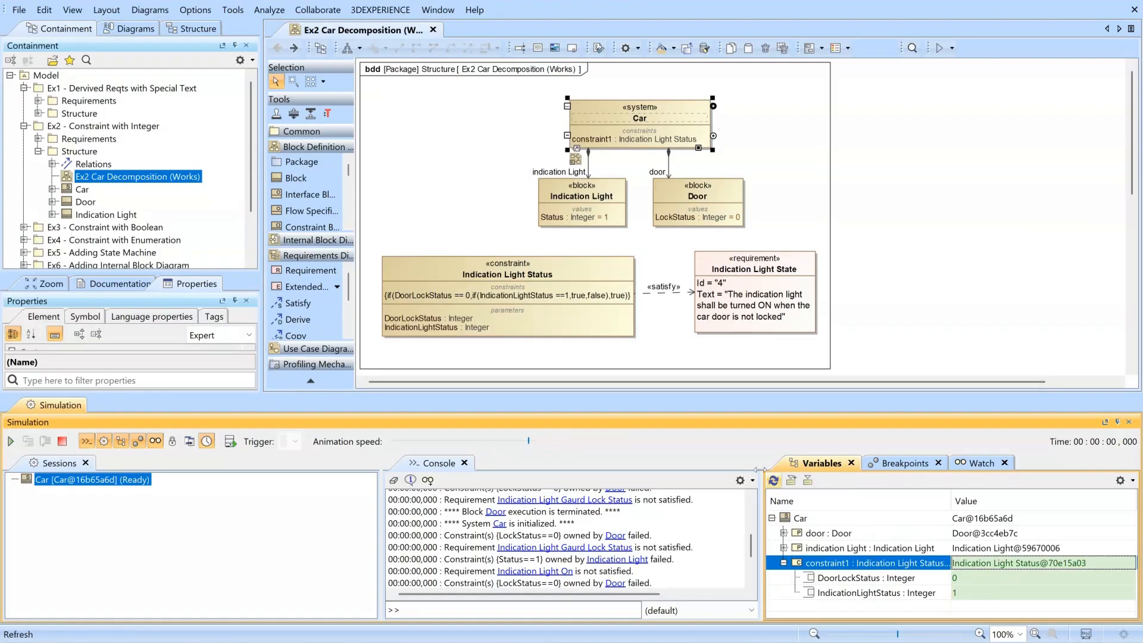
drag(747, 392, 754, 247)
click(784, 400)
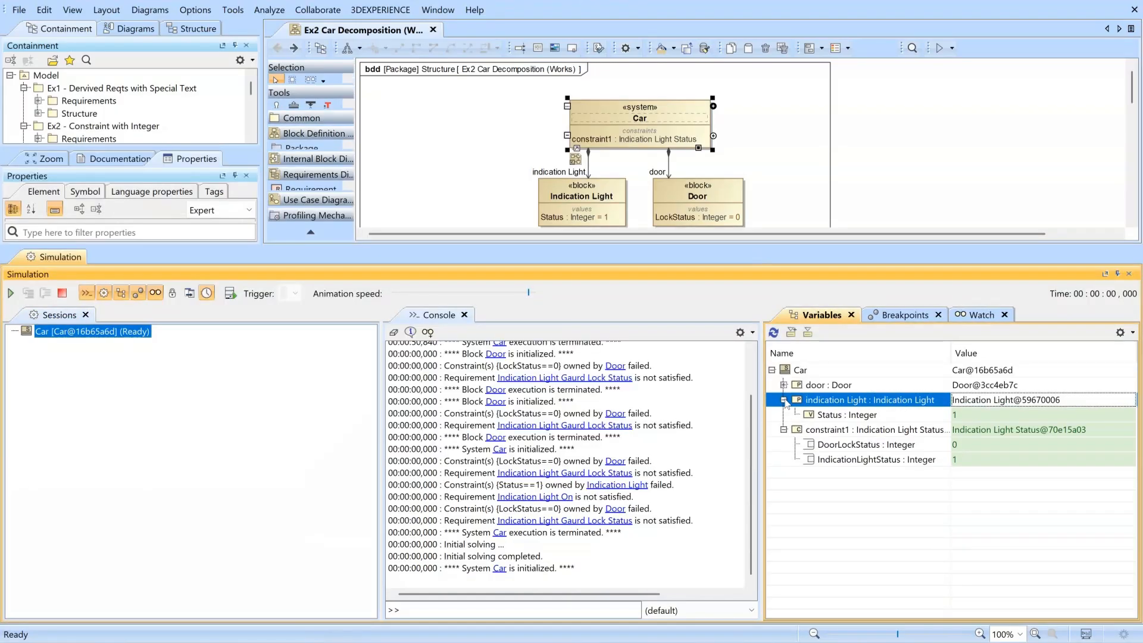
click(784, 385)
- Set the indication light's Status to 0 in the simulated Car
click(967, 429)
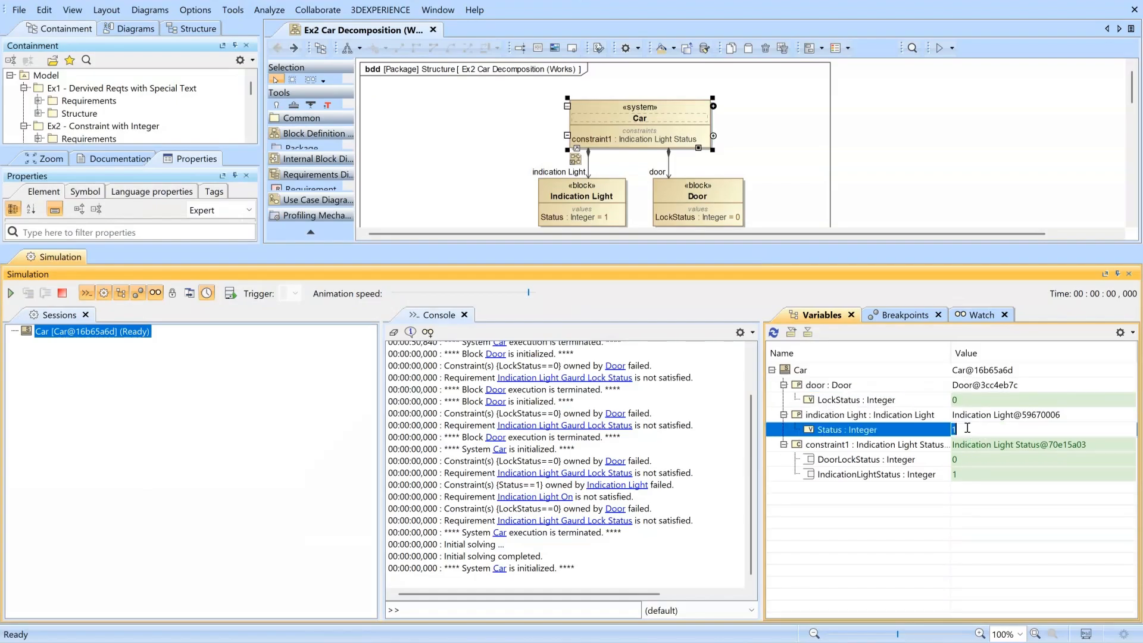
text(0)
key(Return)
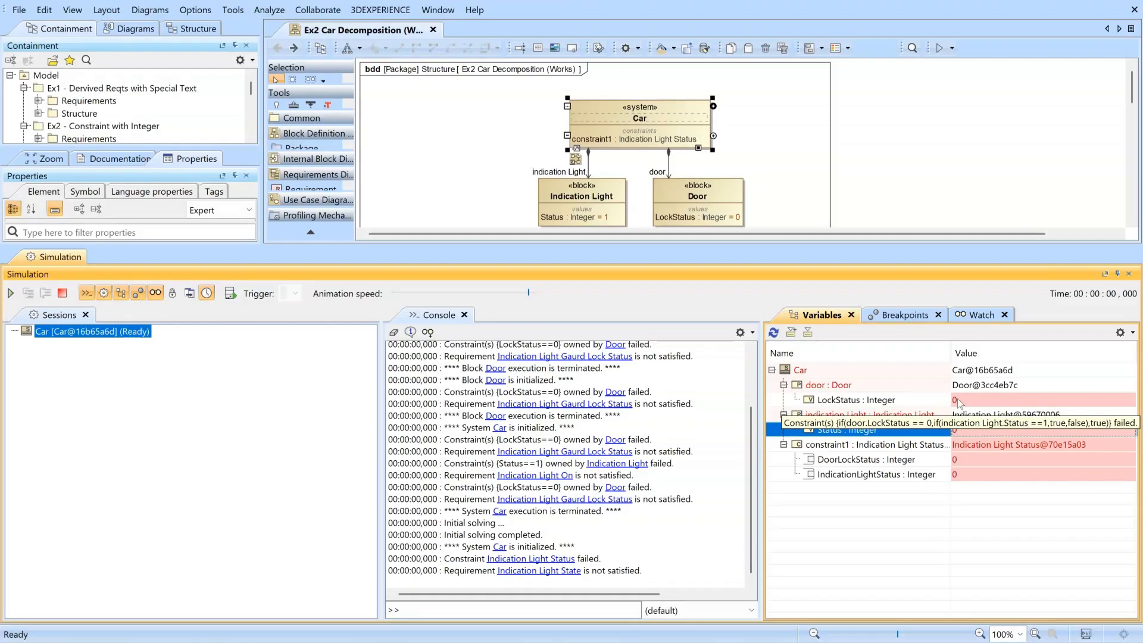
- Set the simulated indication light's Status to 1 and the door's LockStatus to 1
click(962, 430)
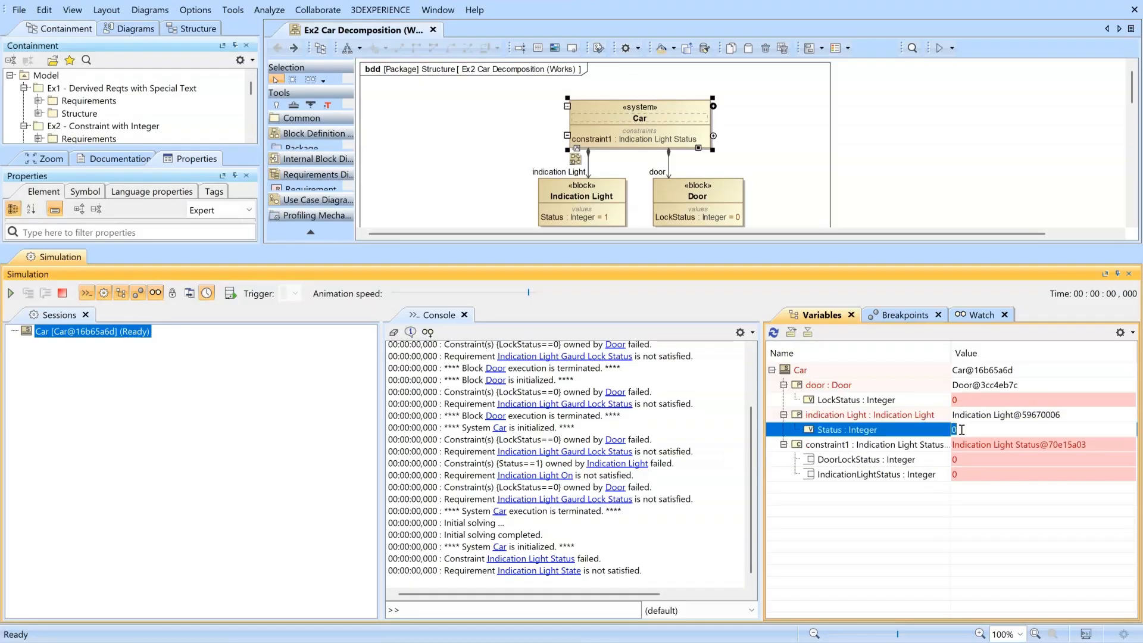
text(1)
key(Return)
click(967, 400)
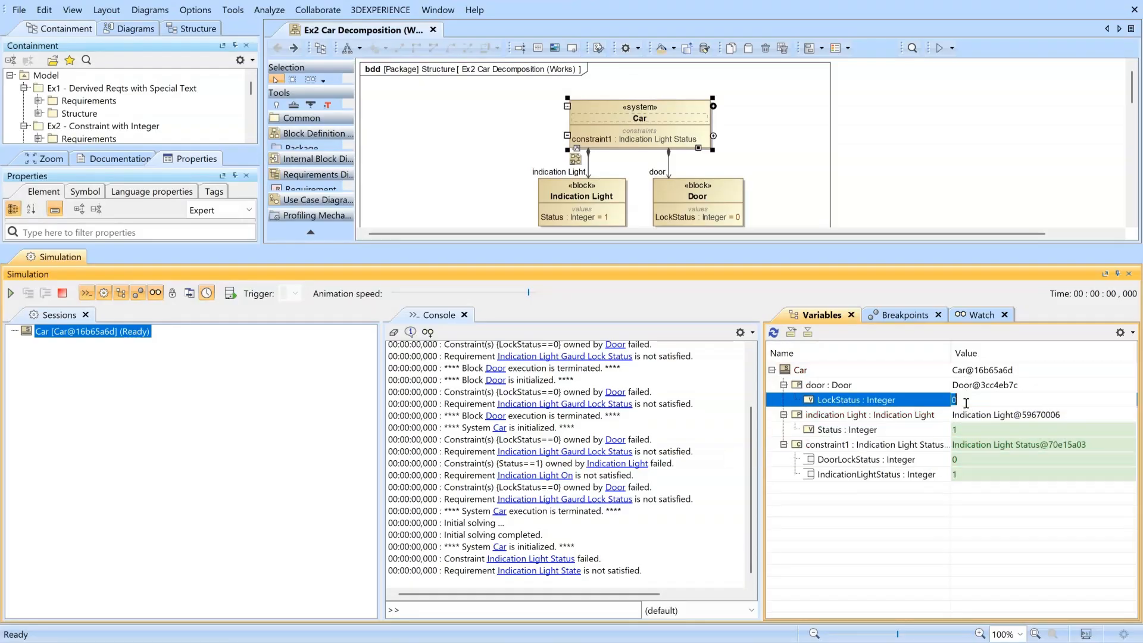
text(1)
key(Return)
- Set the indication light's Status to 0 and shrink the simulation area to reveal the whole diagram
click(968, 428)
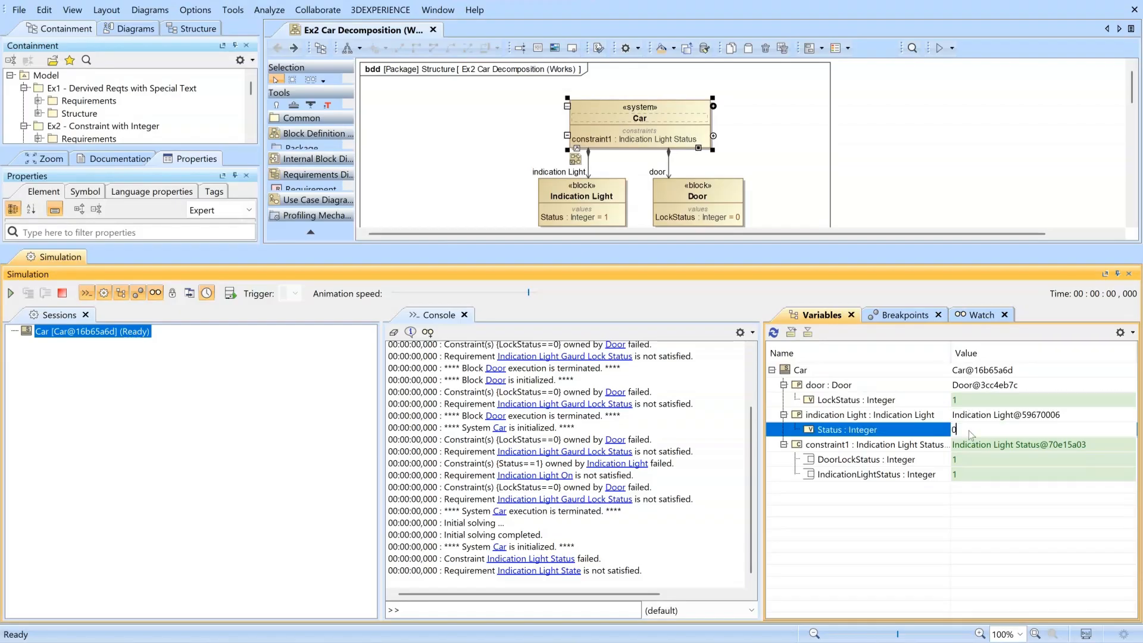
key(Return)
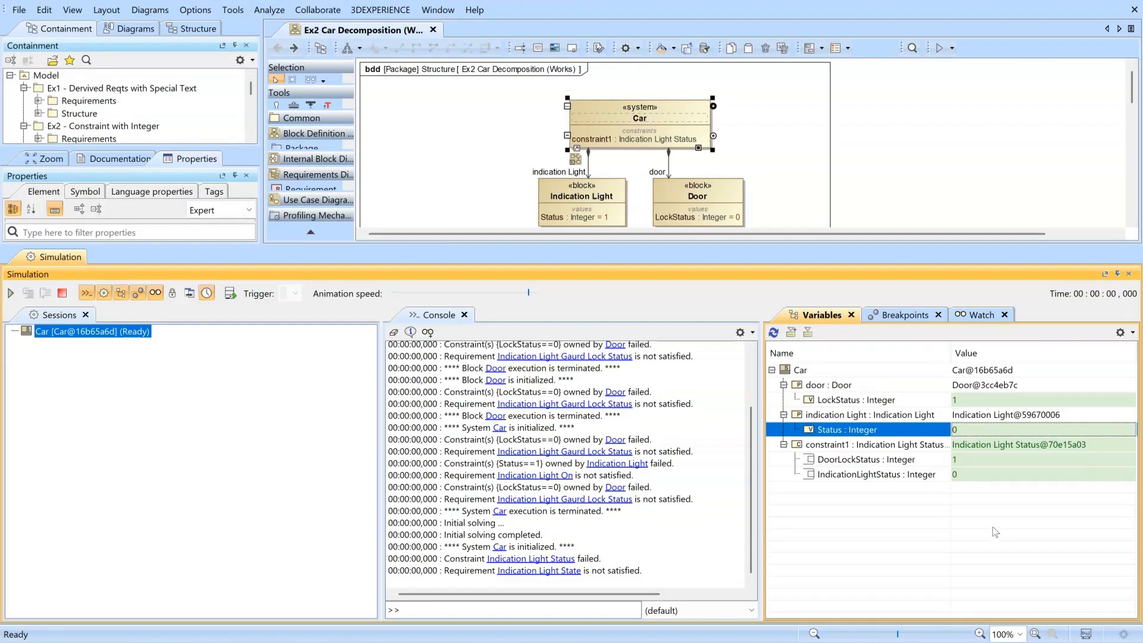
click(970, 401)
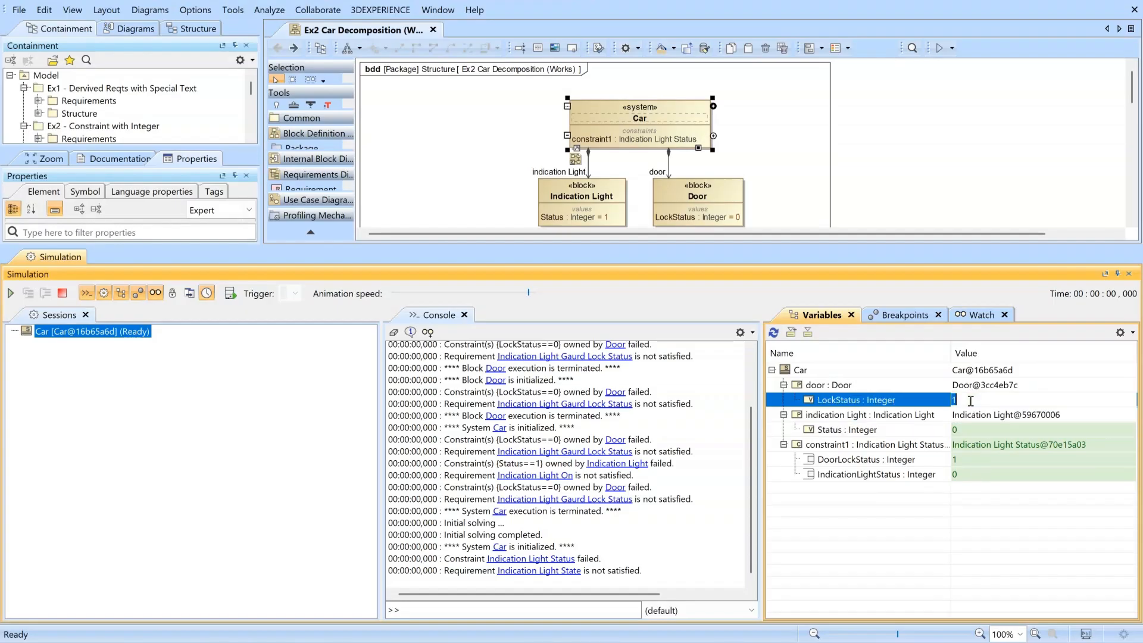
drag(908, 257, 907, 442)
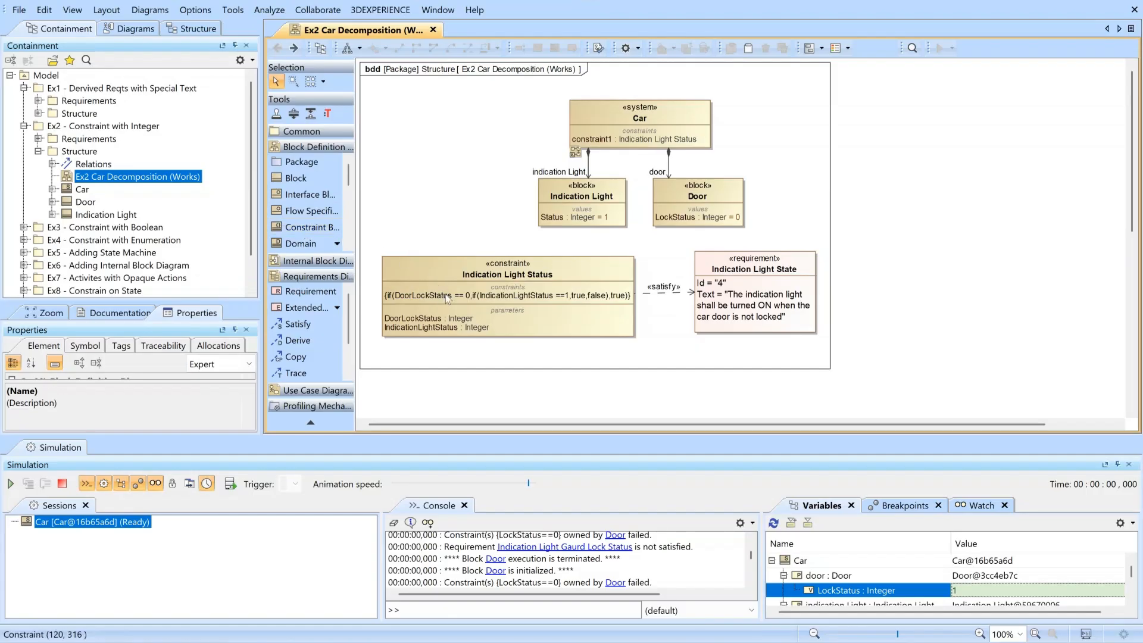
- Open the Indication Light Status constraint block's specification and review its properties with All of them listed
click(446, 264)
double_click(445, 264)
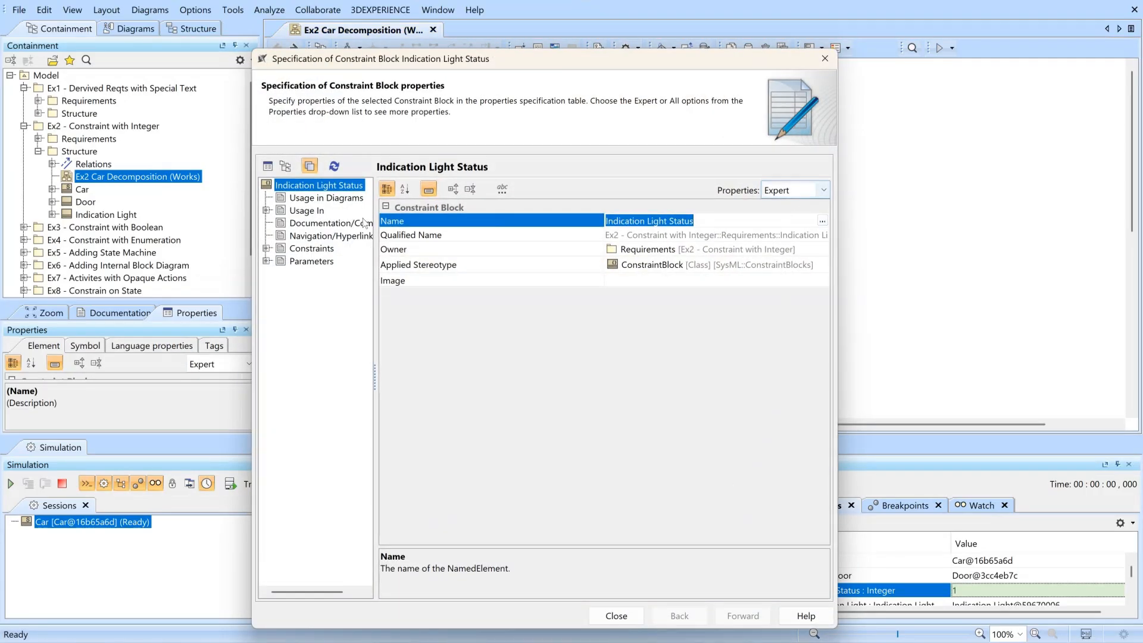
click(822, 190)
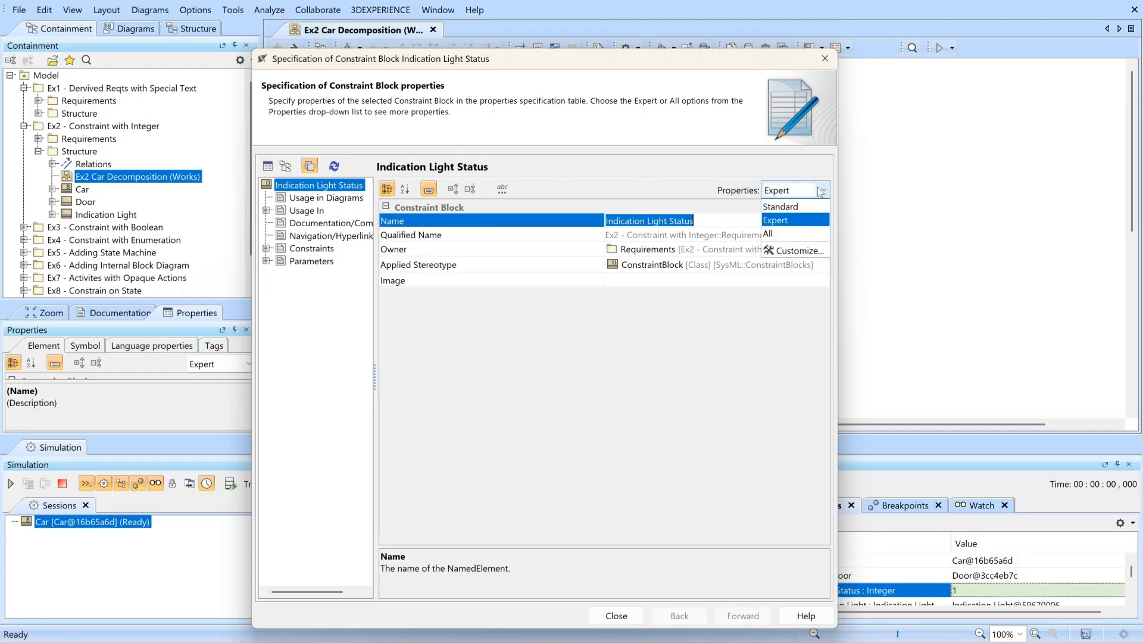
click(795, 234)
scroll(593, 330, down, 5)
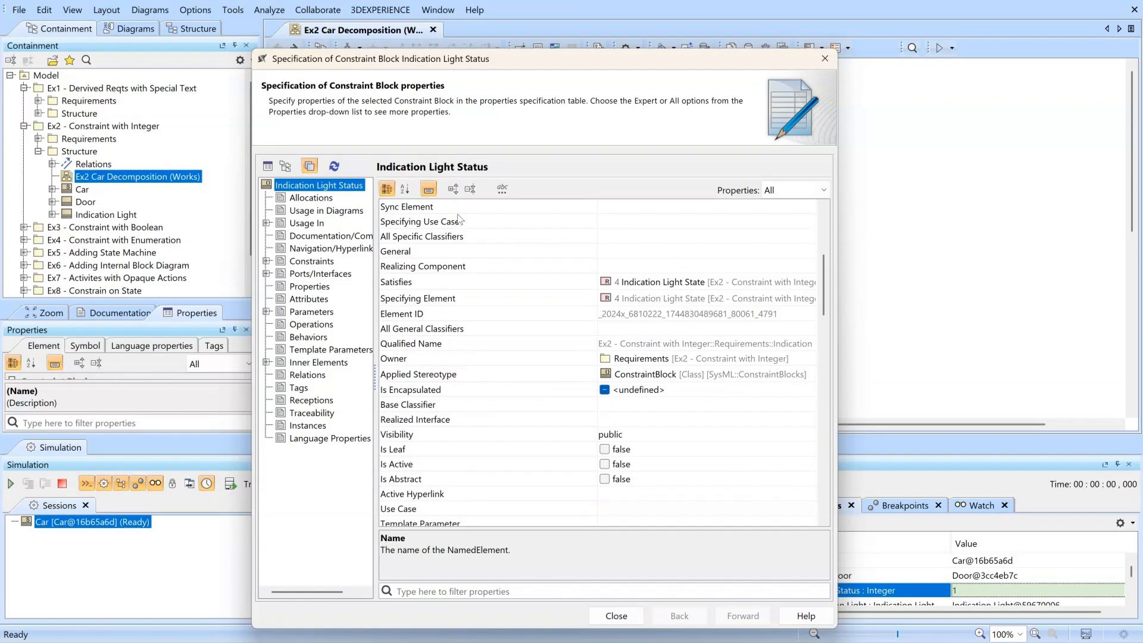
scroll(672, 298, down, 4)
scroll(678, 322, up, 9)
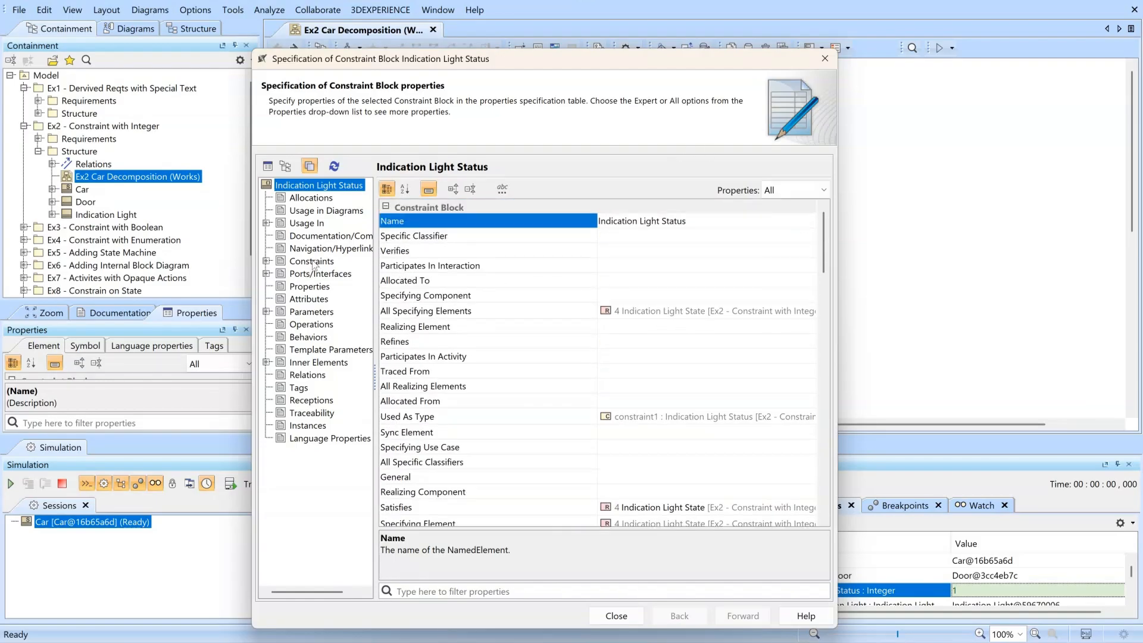
- Open the Indication Light Status block's constraint expression in the Edit Specification dialog
click(313, 263)
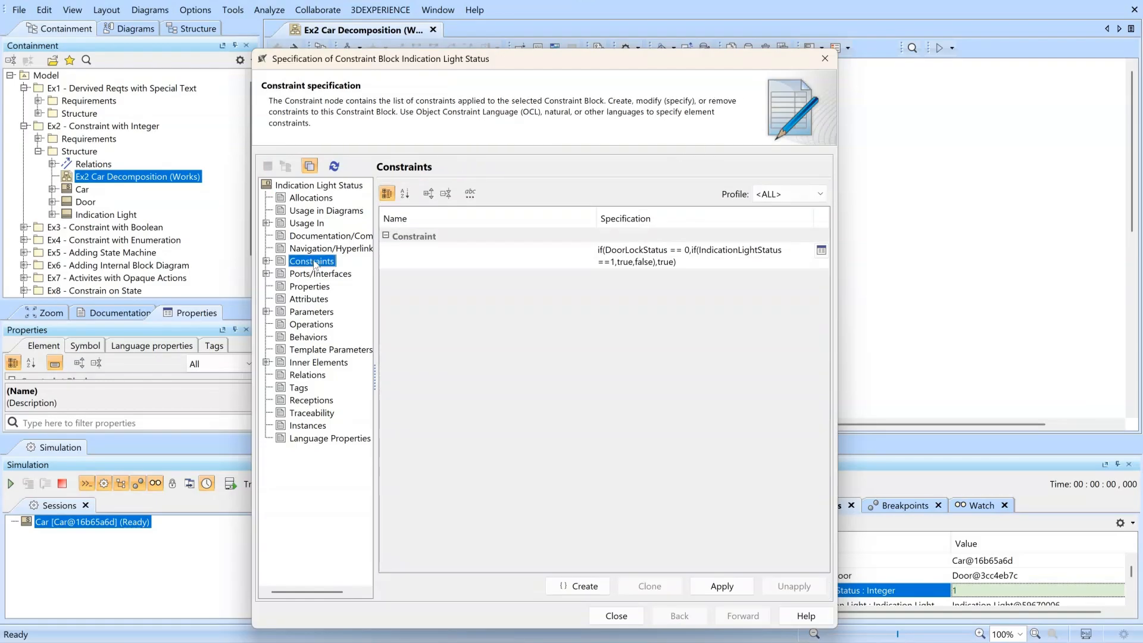
click(736, 260)
double_click(807, 256)
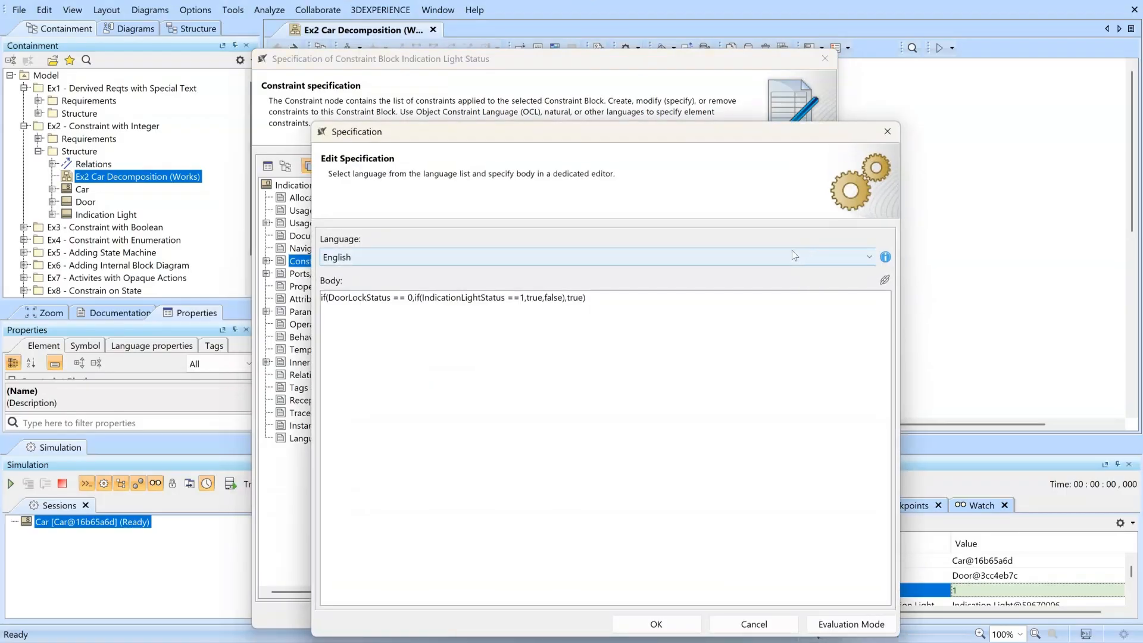
- Examine the DoorLockStatus condition, nested IndicationLightStatus condition and true/false outcomes in the constraint expression, and close both specification dialogs
drag(595, 297, 318, 301)
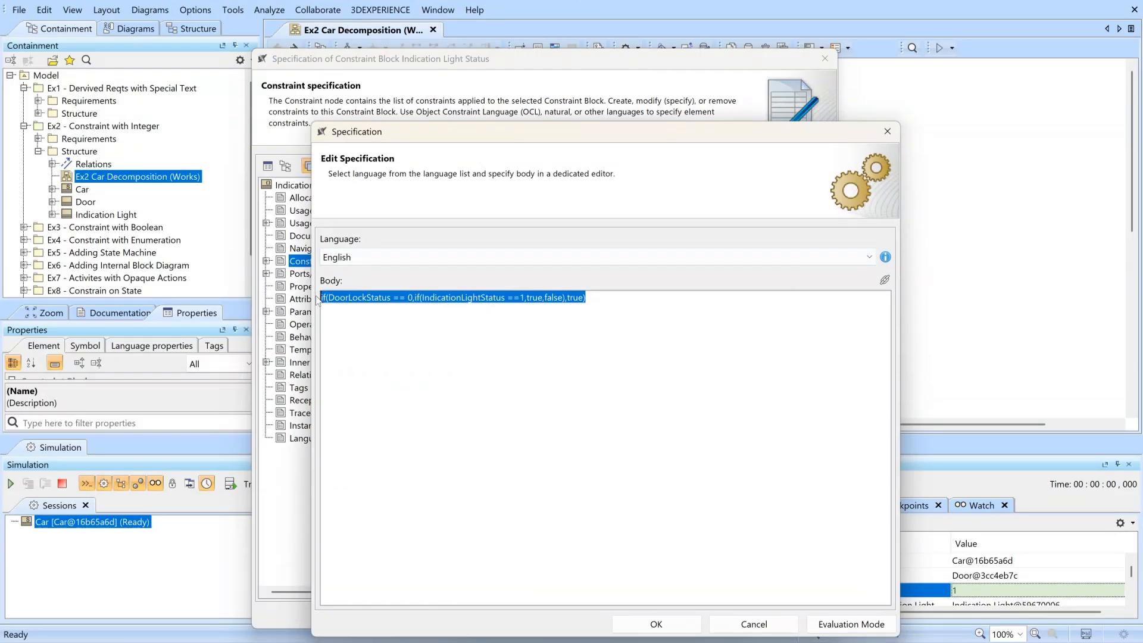
click(600, 302)
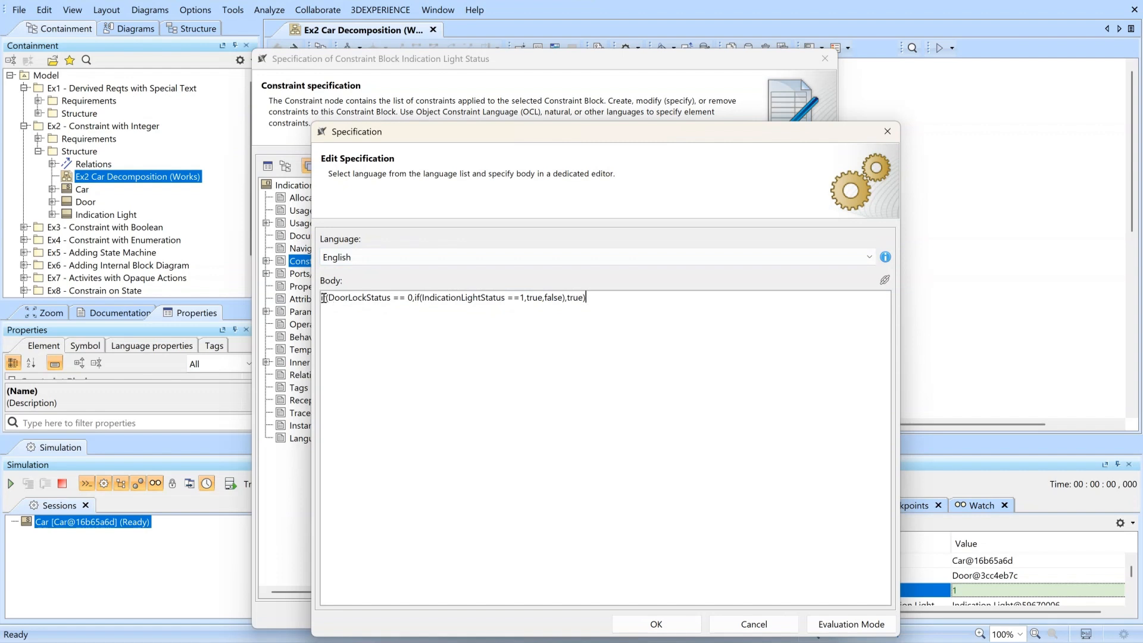
drag(329, 298, 386, 298)
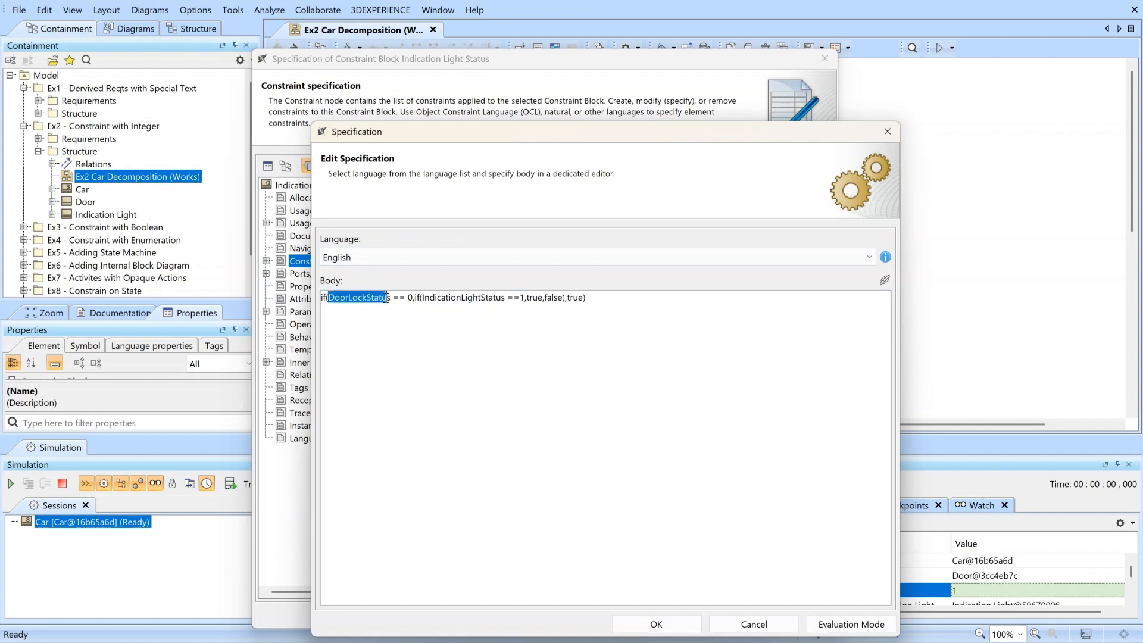
click(408, 297)
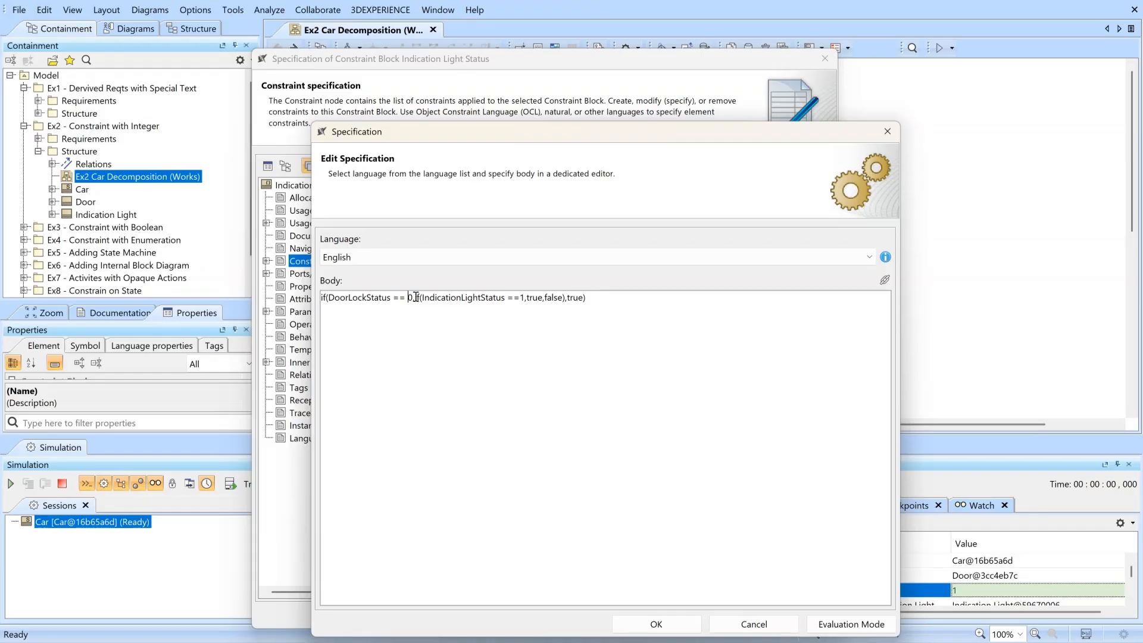
drag(415, 297, 583, 299)
drag(423, 298, 503, 298)
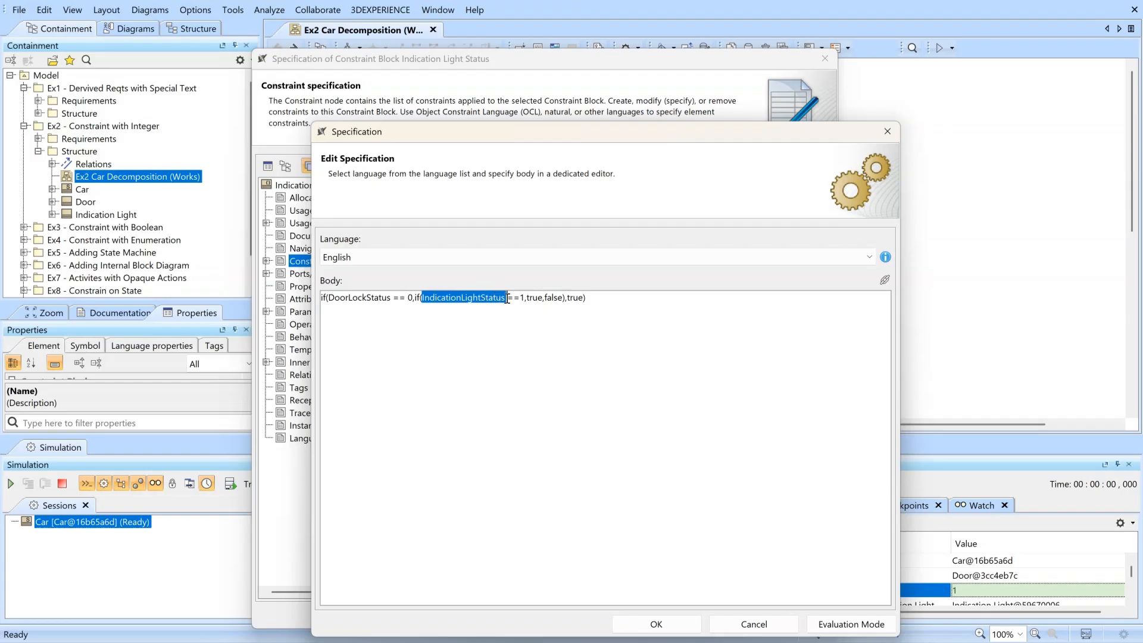
drag(510, 298, 524, 298)
drag(525, 298, 564, 297)
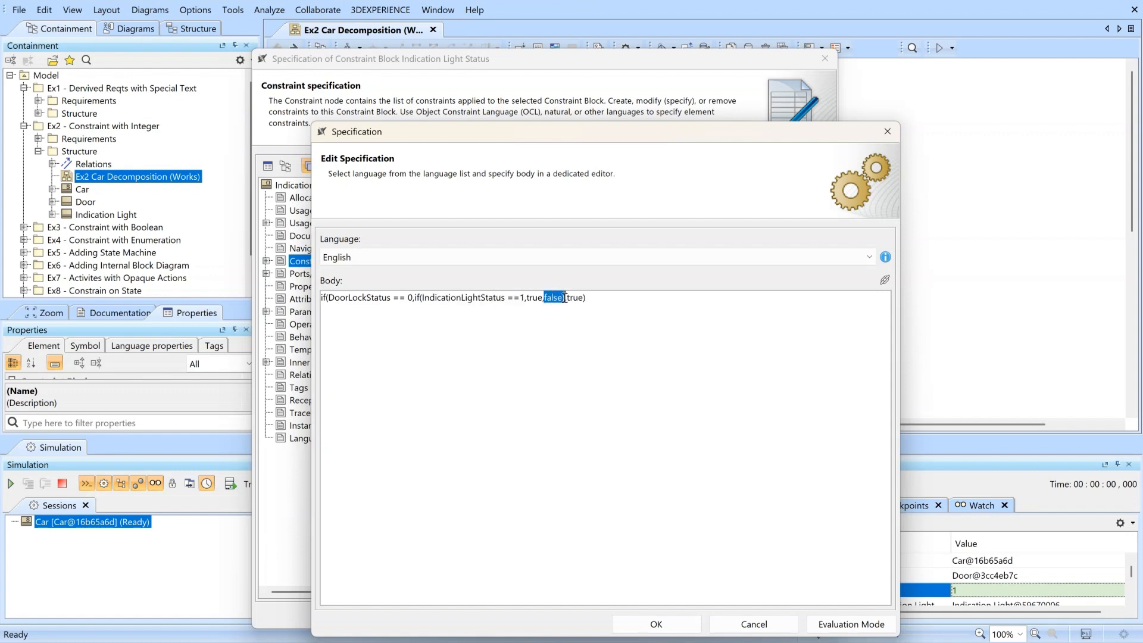
click(594, 297)
click(672, 625)
click(616, 616)
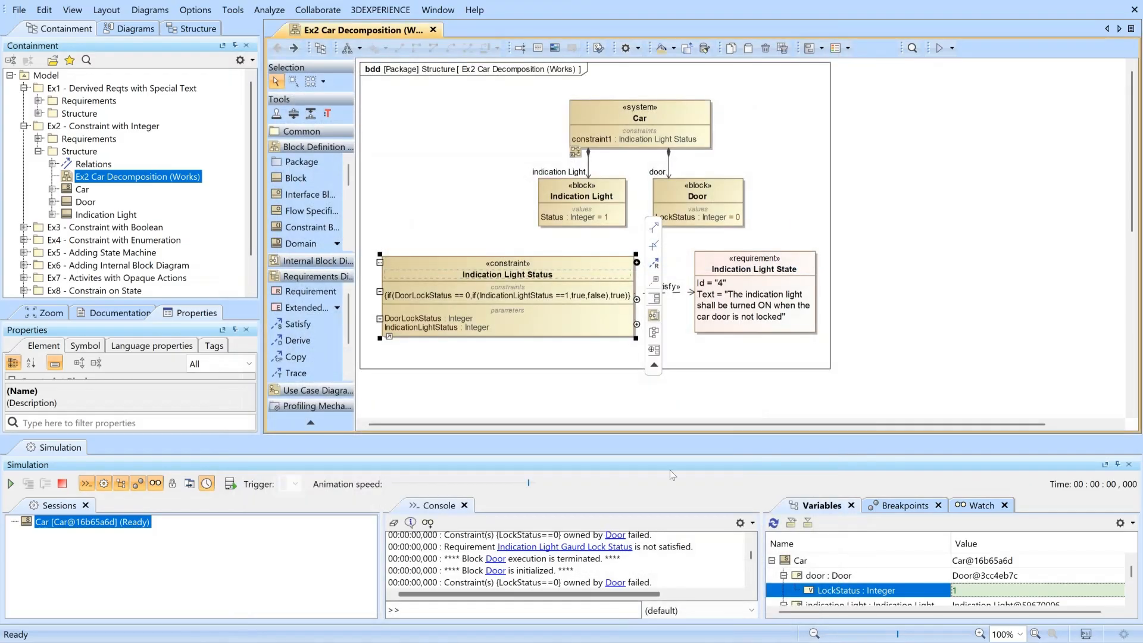
- Collapse the Ex2 and Ex1 packages in the model tree and expand Ex3 - Constraint with Boolean
click(779, 356)
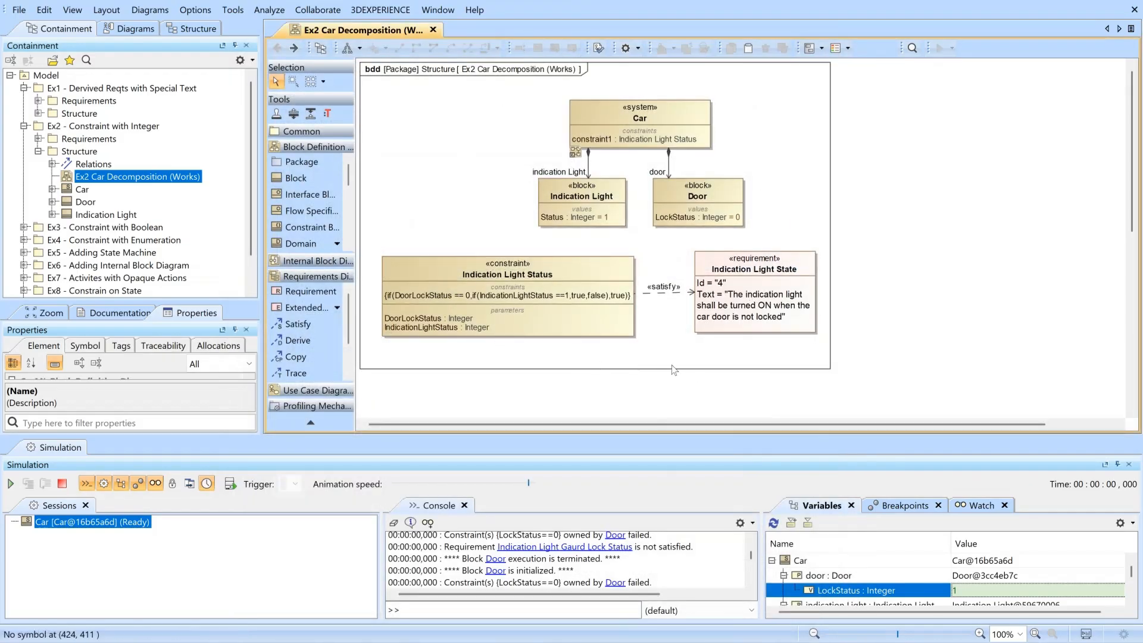
click(38, 151)
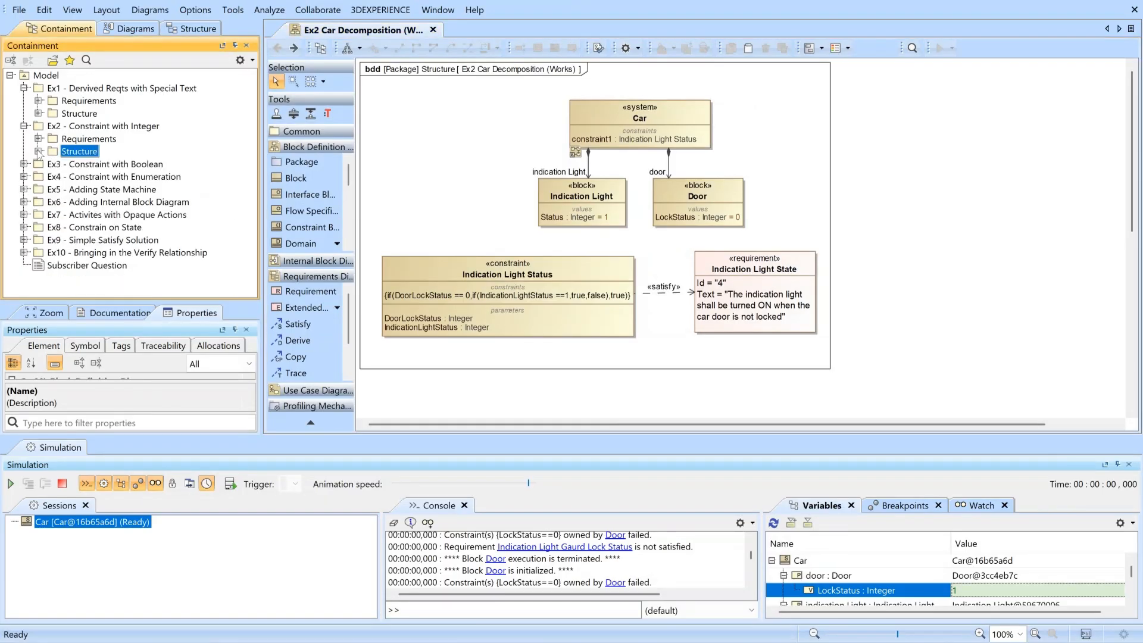
click(24, 126)
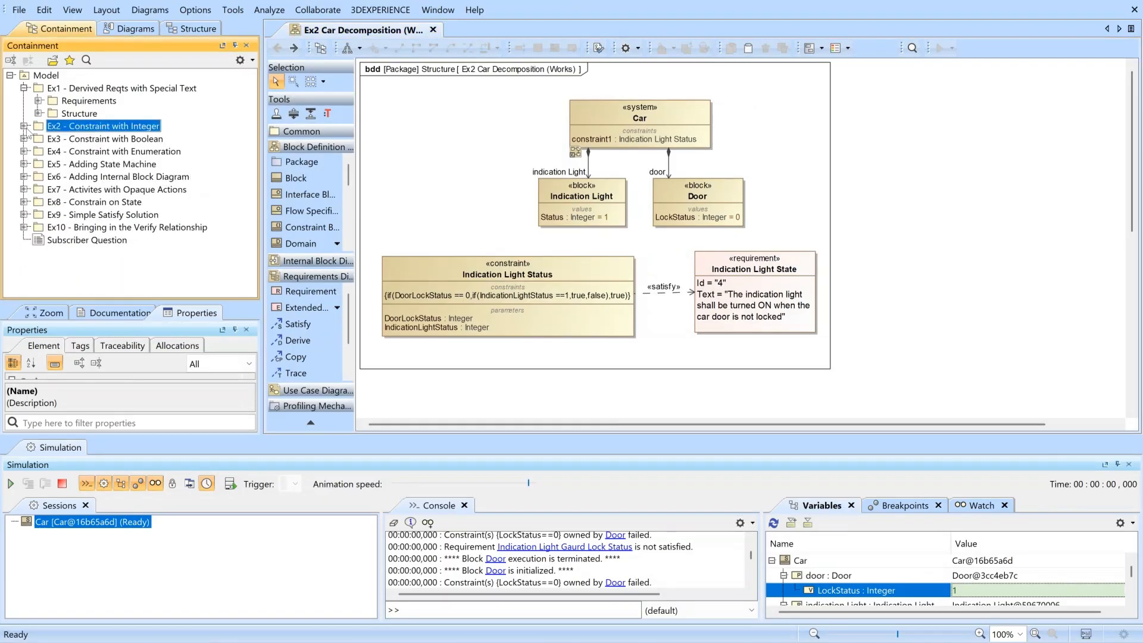
click(24, 88)
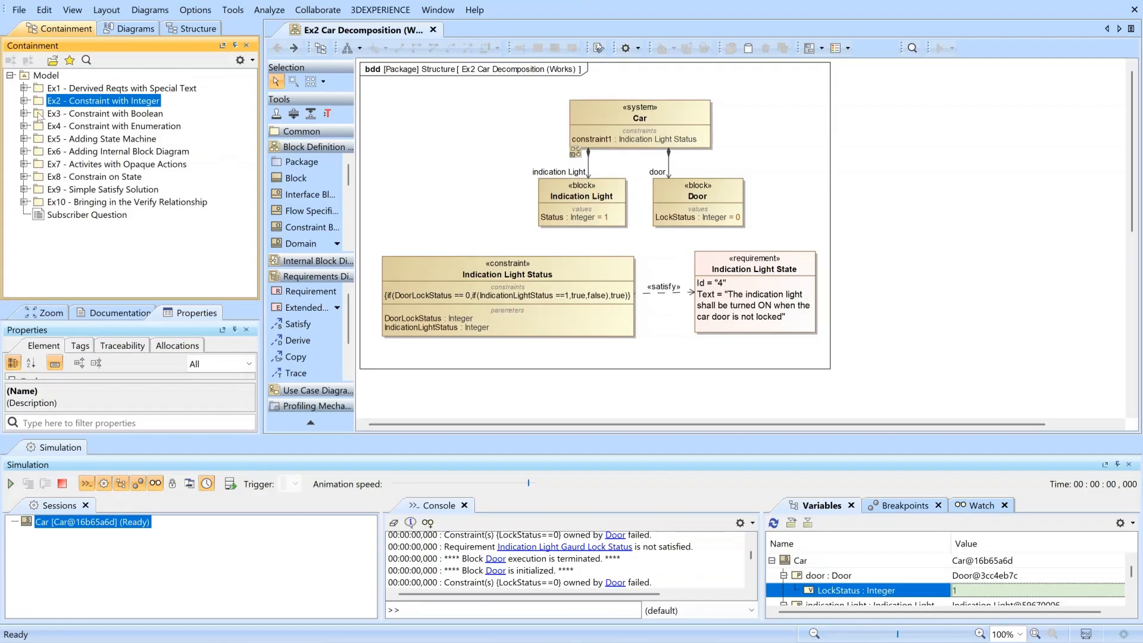
click(24, 113)
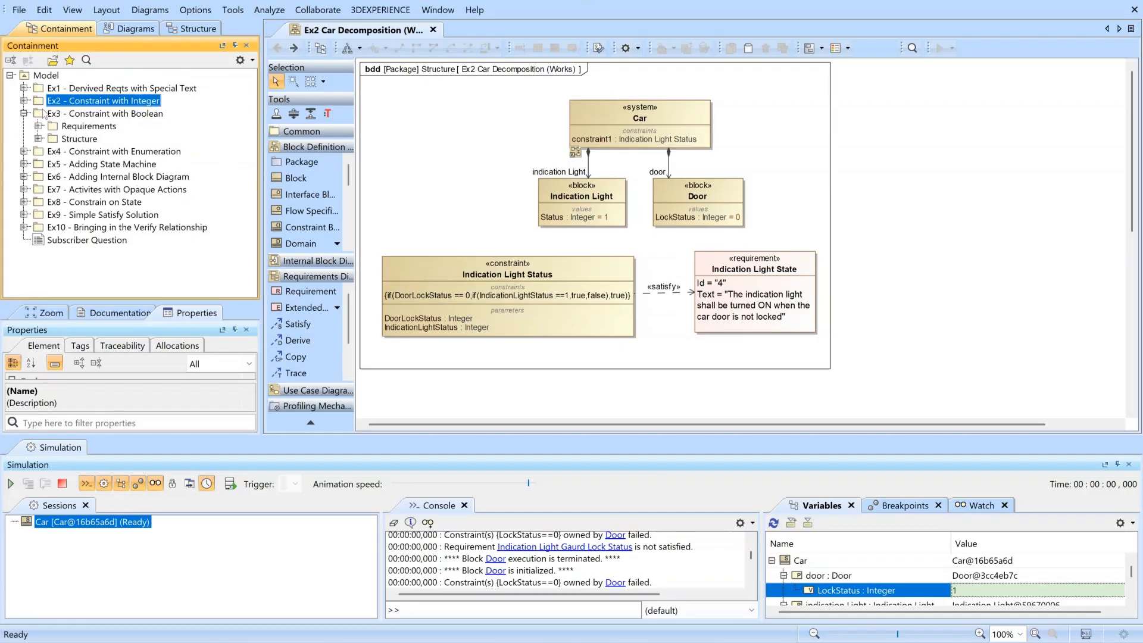
click(143, 116)
click(158, 154)
click(131, 114)
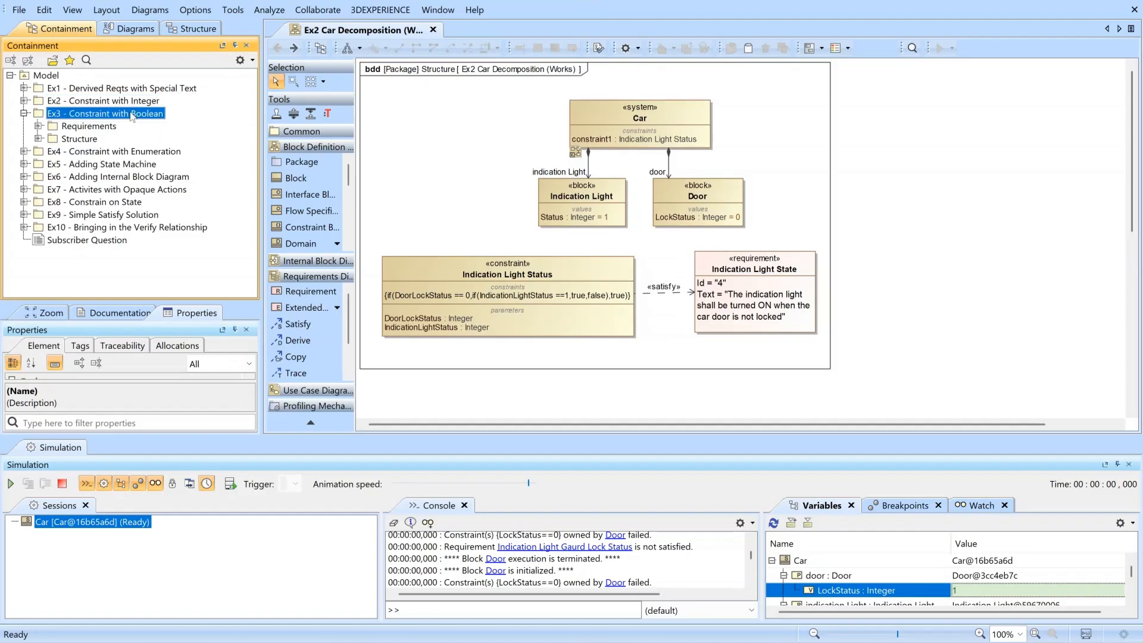
- Open the Ex3 Car Decomposition (Works) diagram from Ex3's Structure package and close the Ex2 Car Decomposition diagram
click(39, 139)
double_click(90, 164)
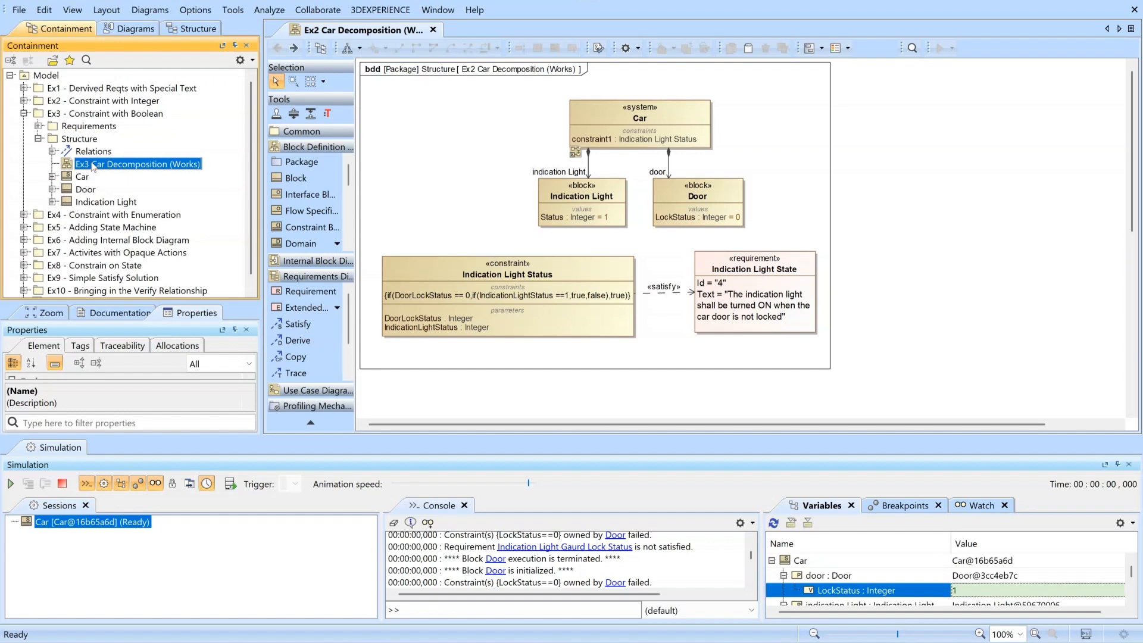
click(416, 31)
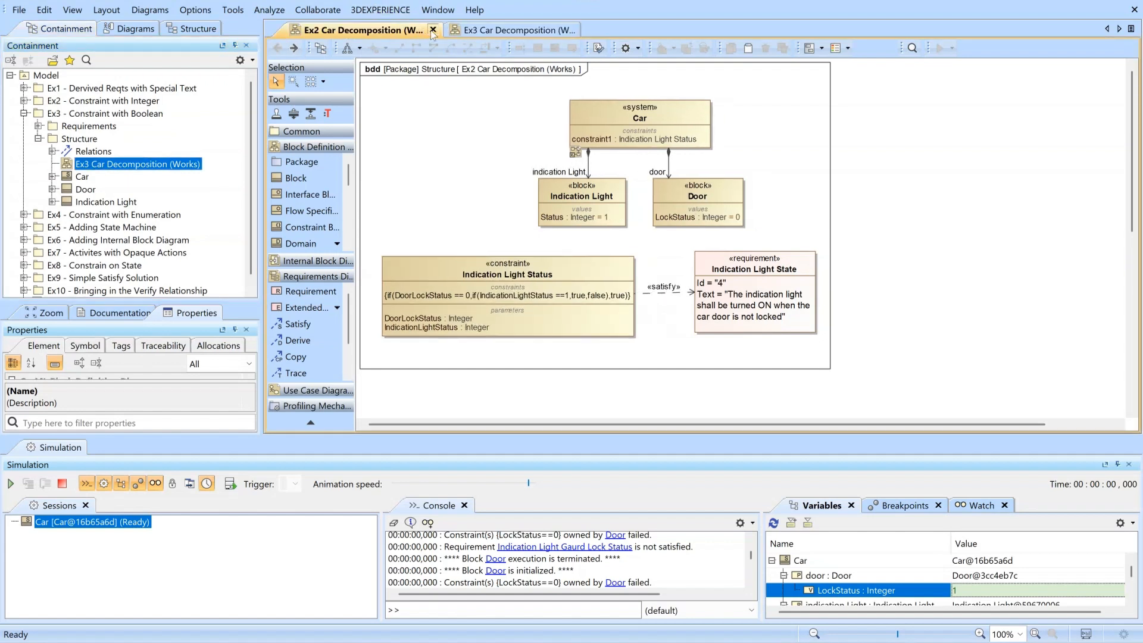
click(433, 30)
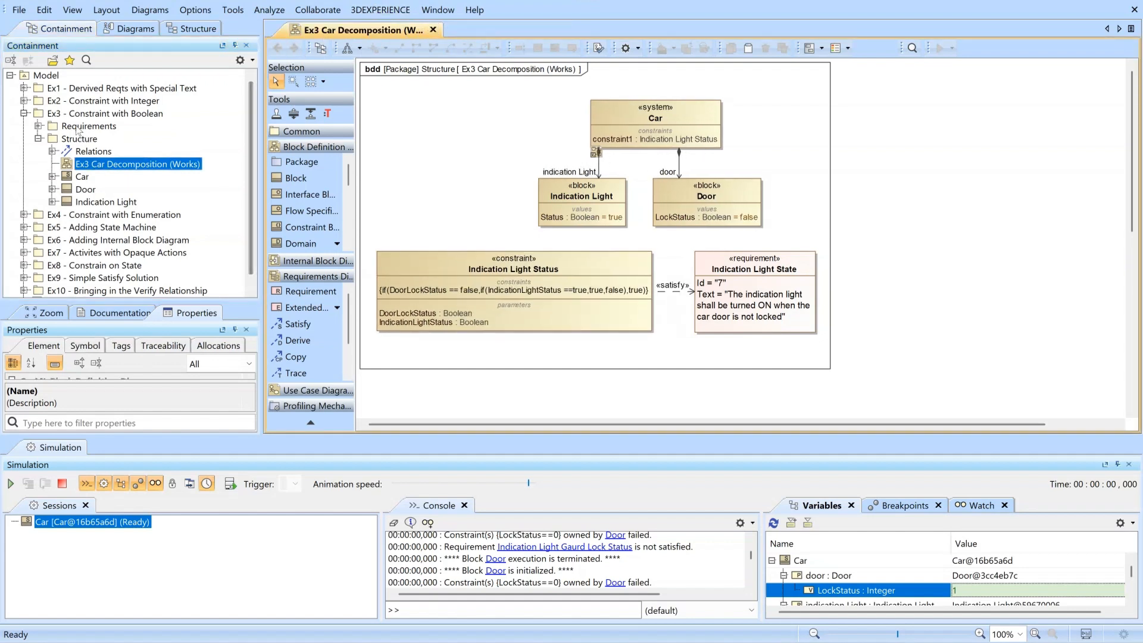
- Review the Boolean Status value of Indication Light and the Boolean parameters of the Indication Light Status constraint block
click(587, 219)
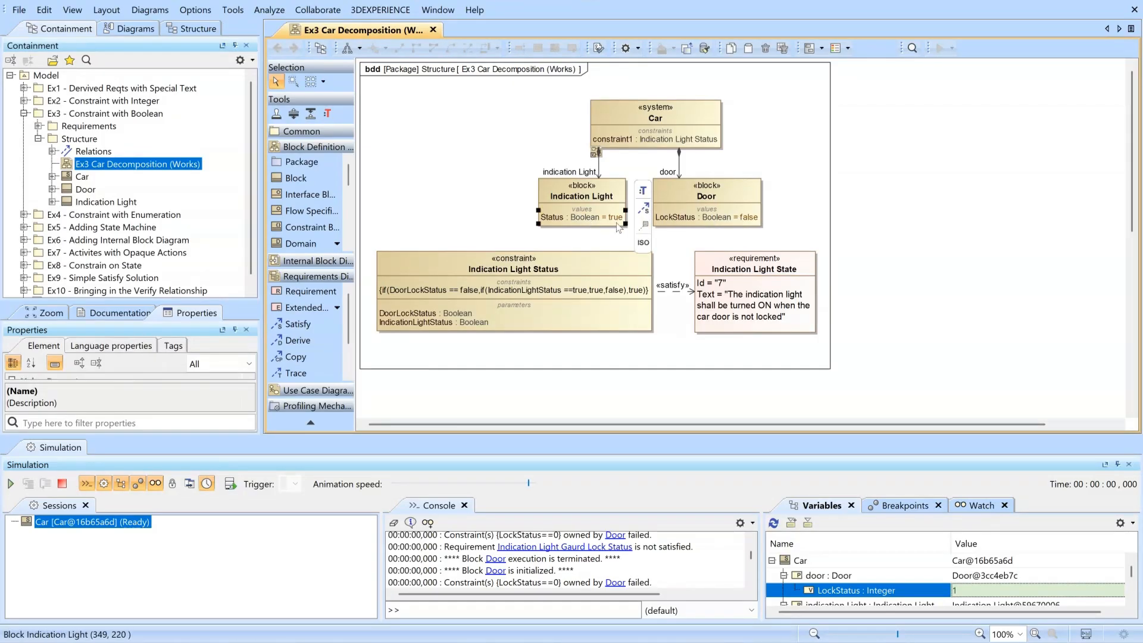
click(455, 315)
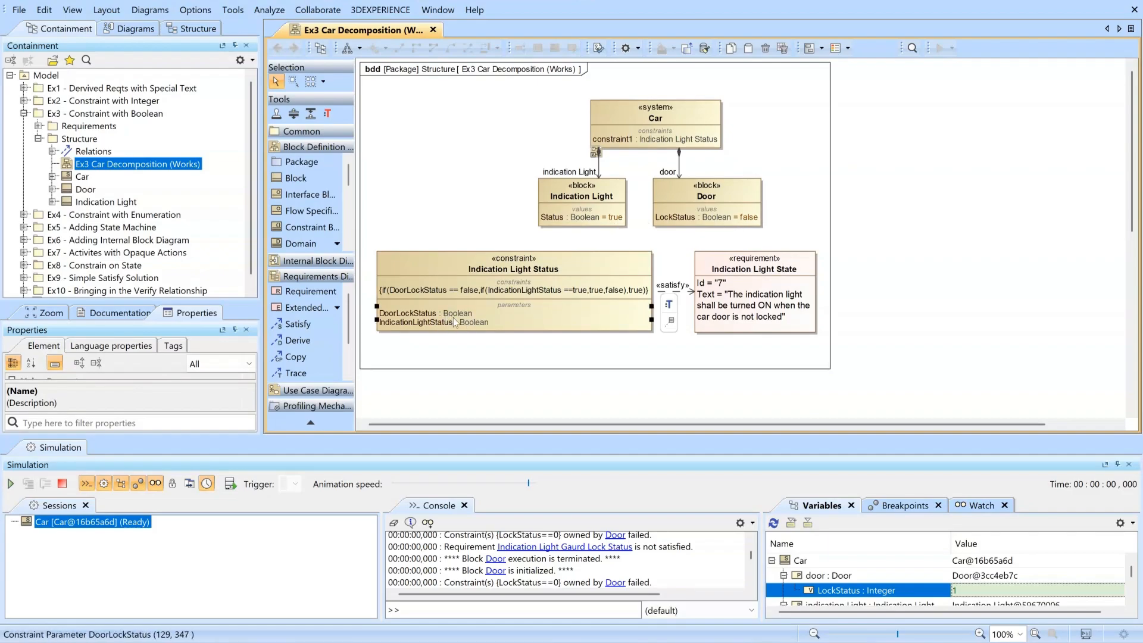
click(587, 245)
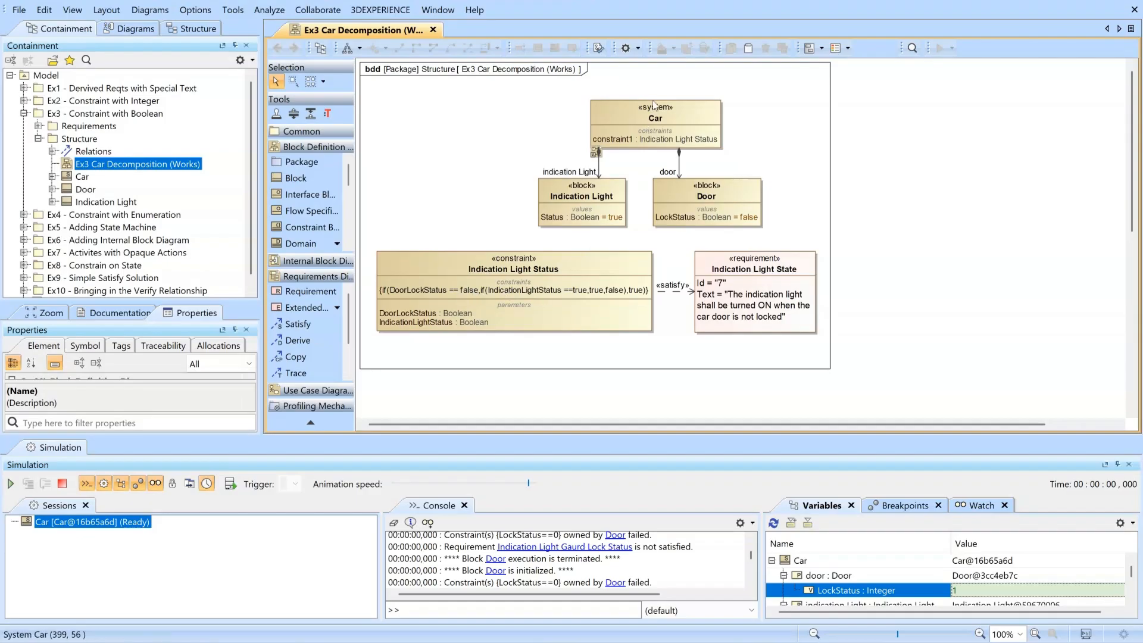
- Simulate the Ex3 Car block, terminating the execution in progress, and expand the door and indication light variables in an enlarged Simulation window
click(691, 106)
click(940, 48)
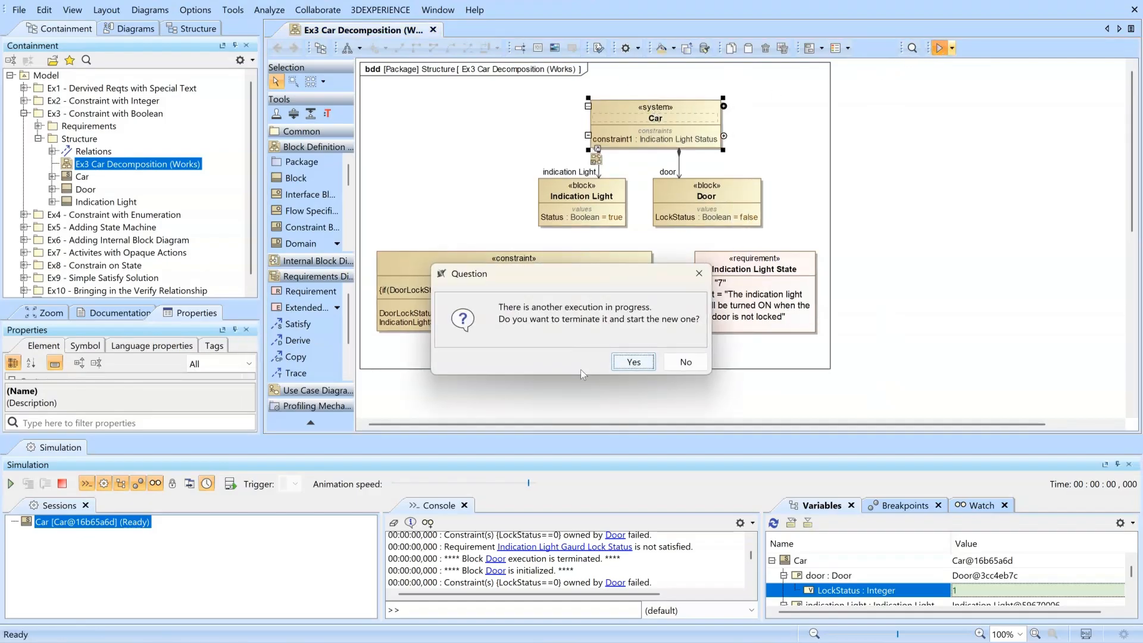
click(629, 359)
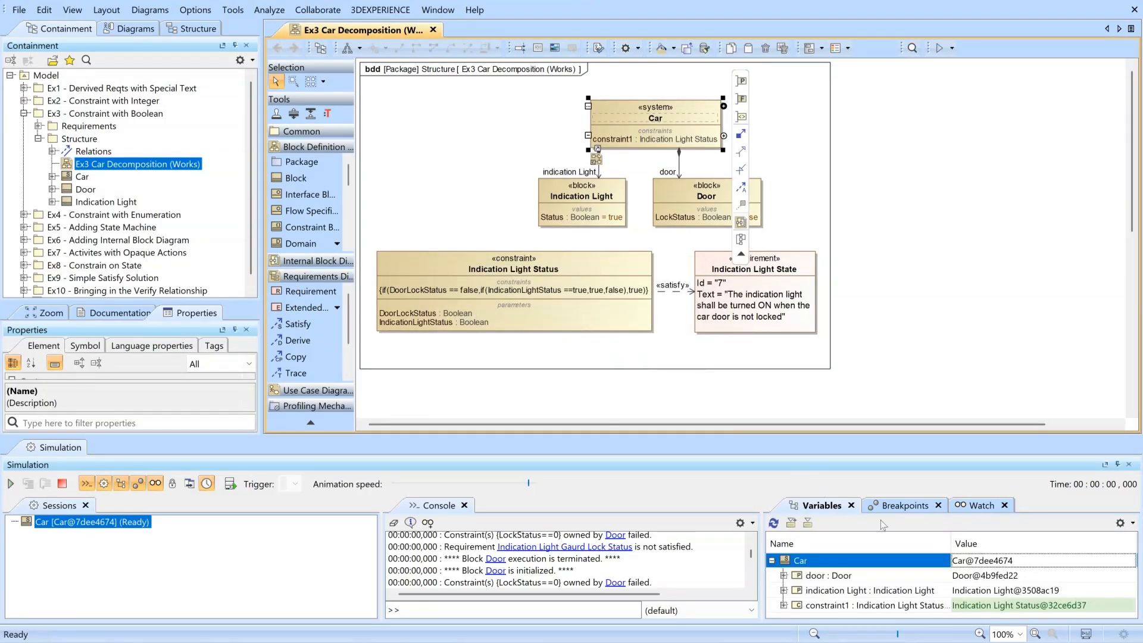
click(917, 442)
drag(917, 437, 916, 295)
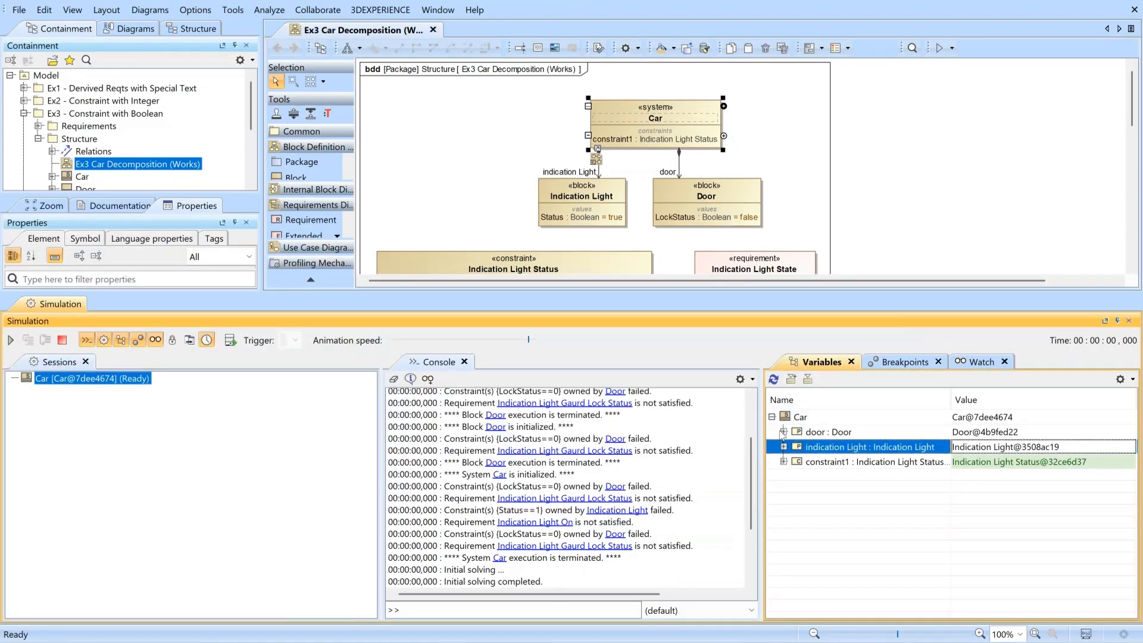
click(783, 432)
click(783, 462)
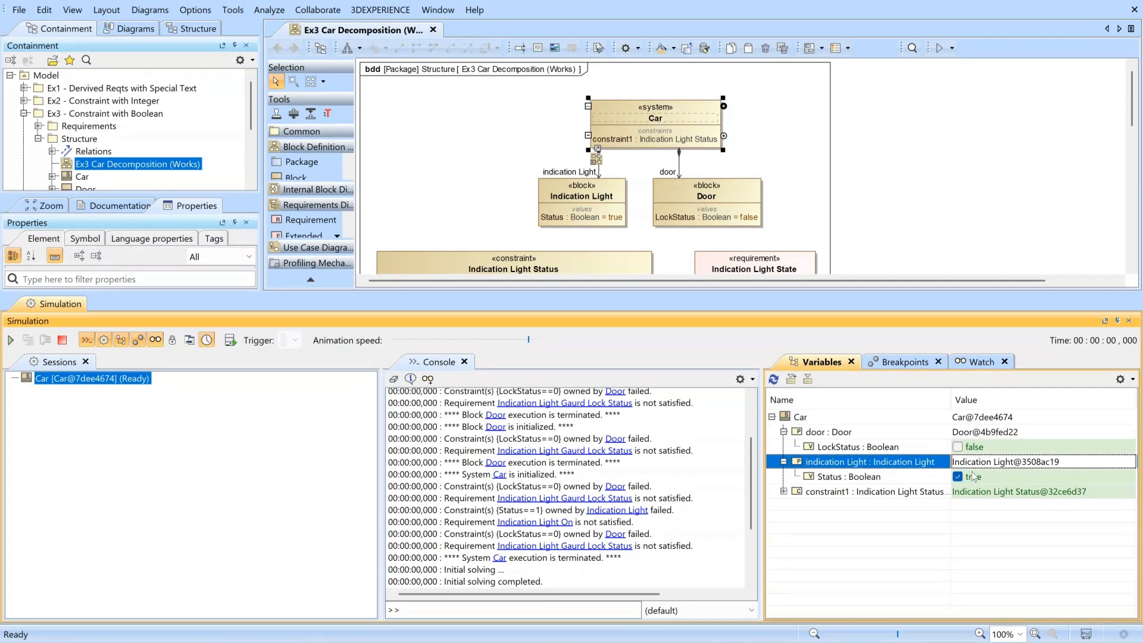
- Test the Boolean LockStatus and Status combinations true/false, false/false, false/true, true/true and true/false, and terminate the simulation
click(957, 447)
click(957, 477)
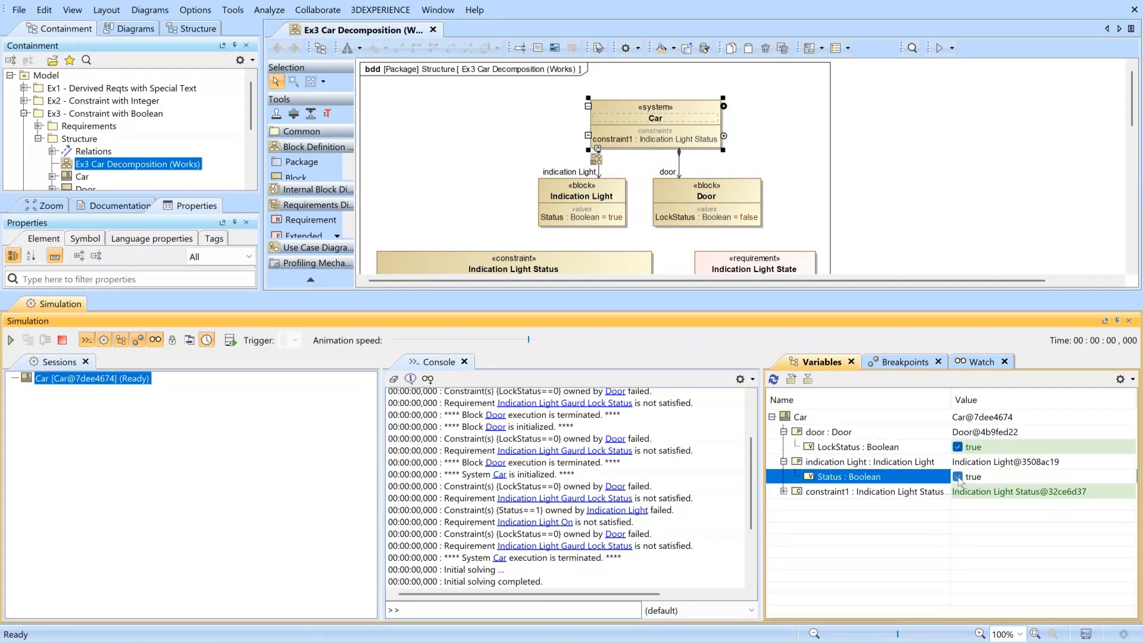
click(958, 448)
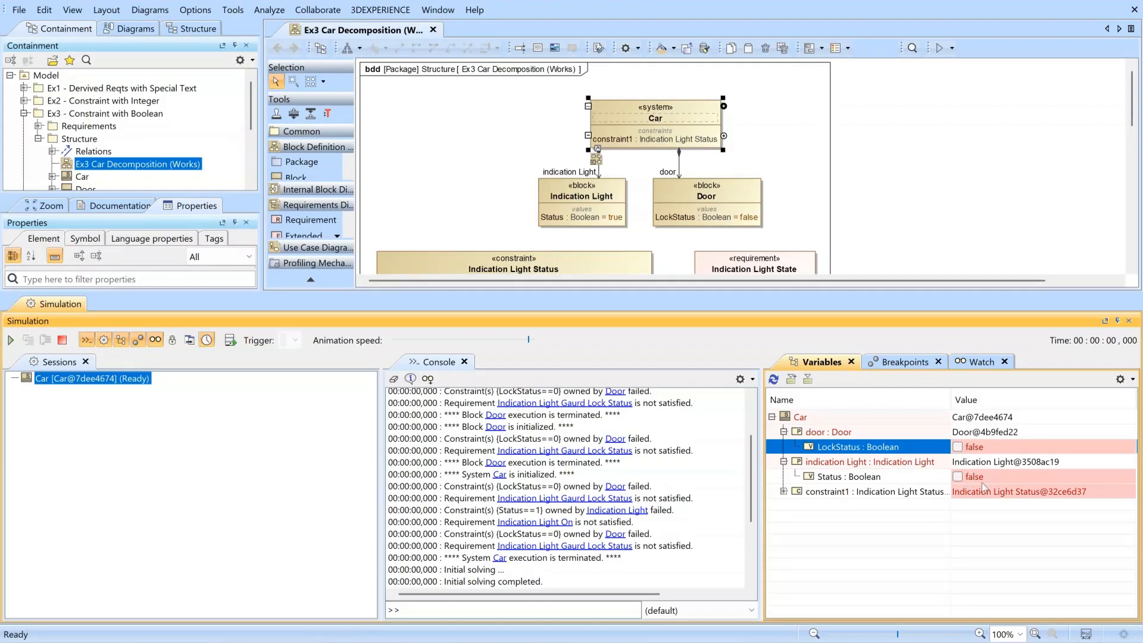
click(957, 477)
click(958, 447)
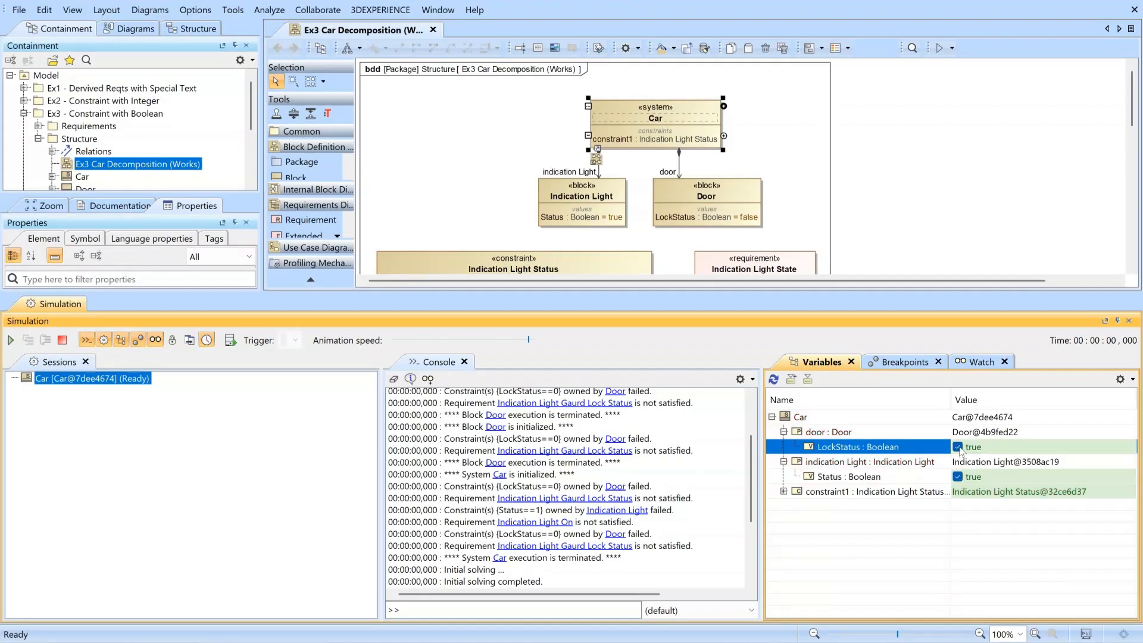
click(957, 477)
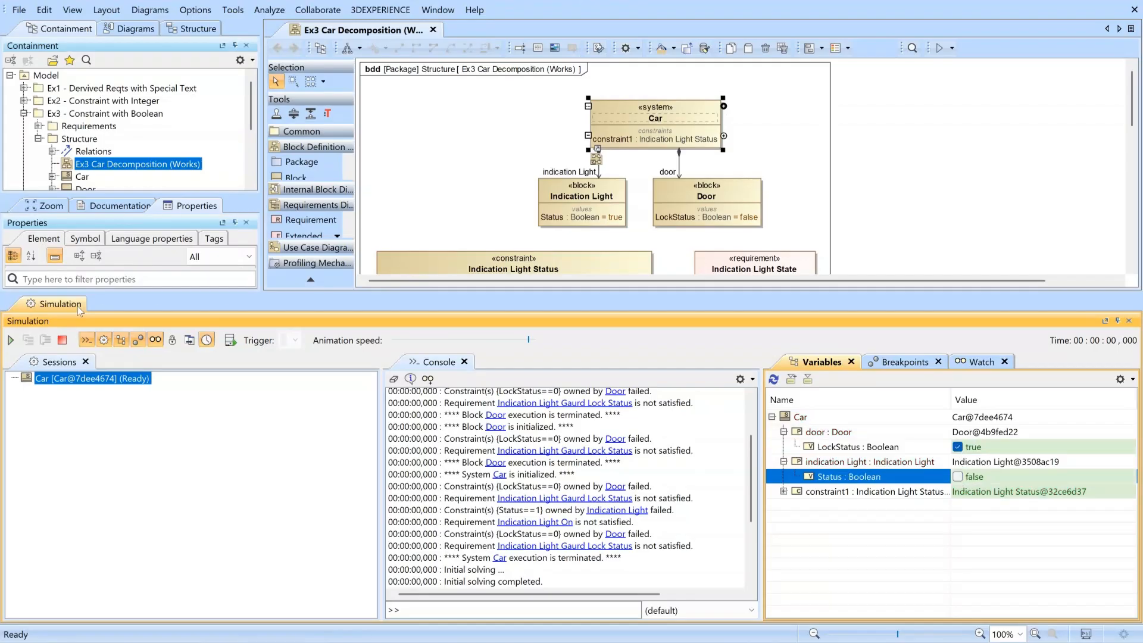
click(62, 340)
drag(1049, 291, 1048, 440)
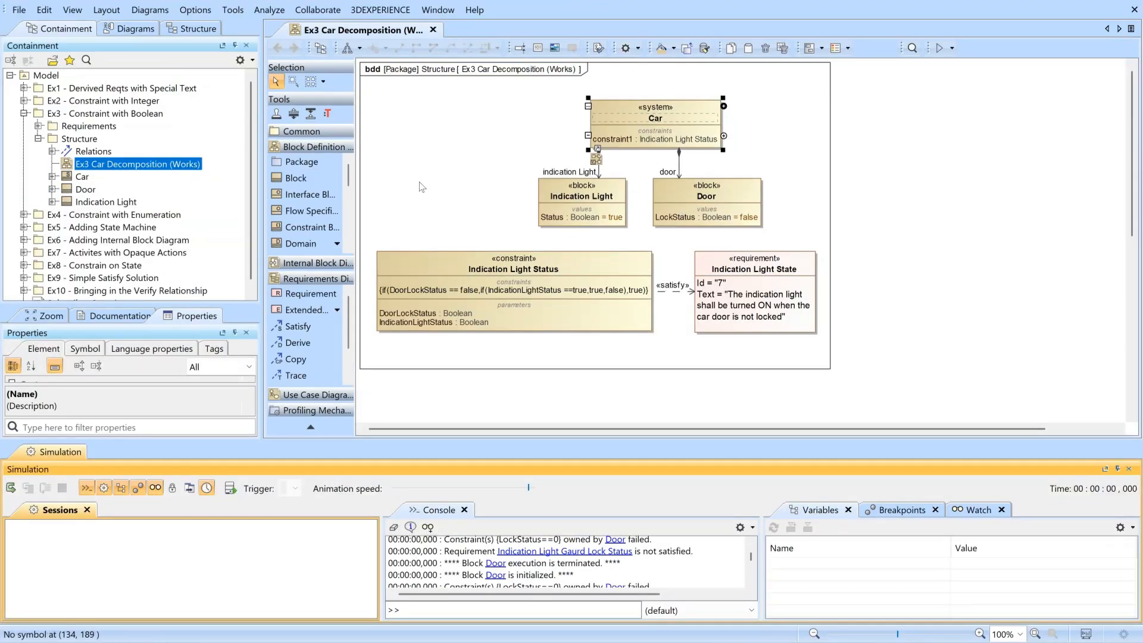
- Switch from Ex3 to Ex4 - Constraint with Enumeration, closing the Ex3 diagram and opening Ex4 Car Decomposition (Works)
click(39, 139)
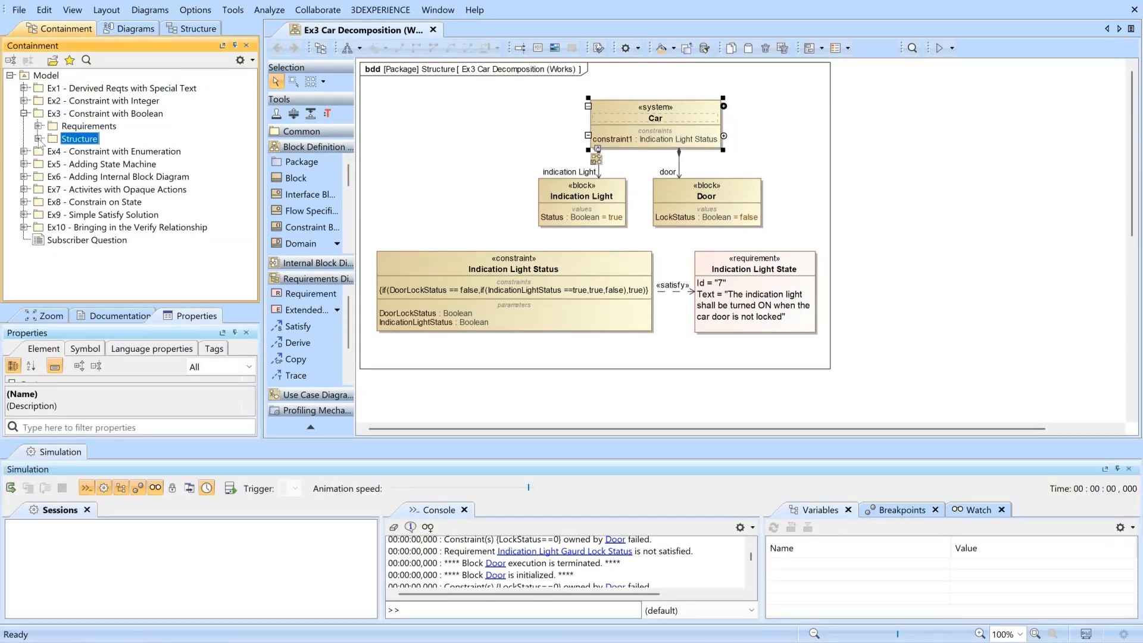
click(24, 113)
click(24, 126)
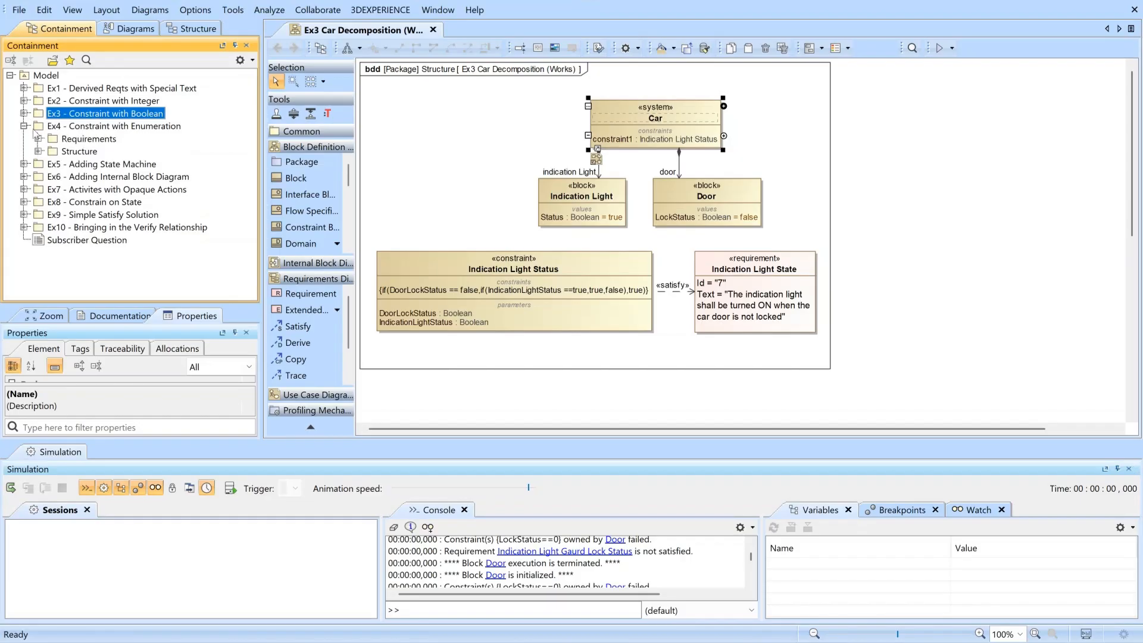
click(39, 151)
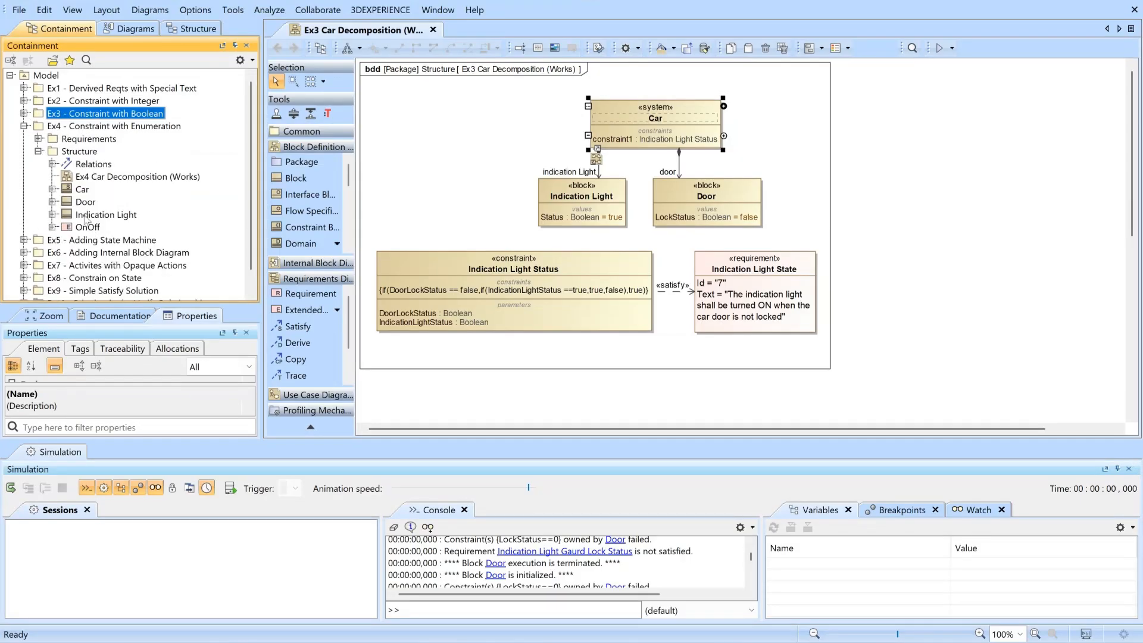
click(432, 29)
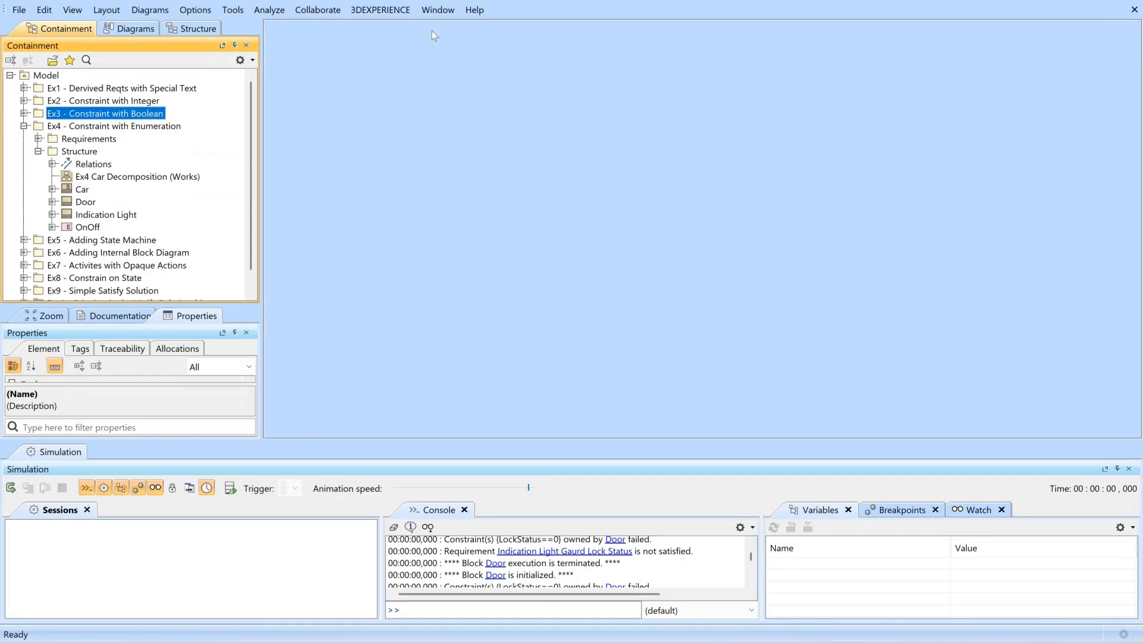
double_click(111, 177)
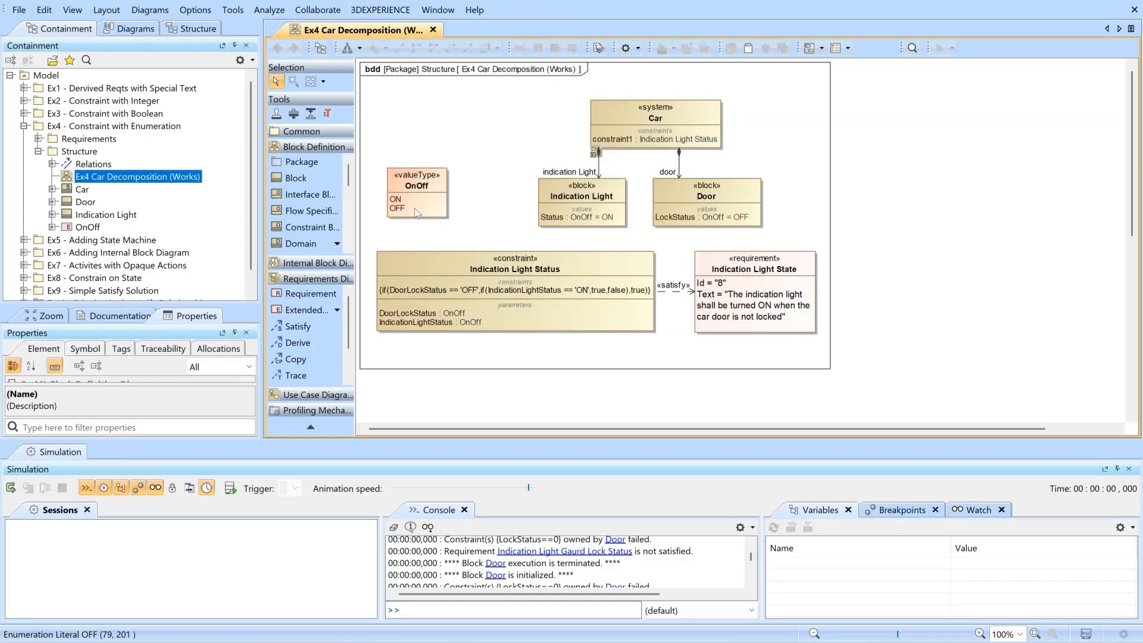
- Examine the OnOff value type with its ON and OFF literals and how the Indication Light Status constraint uses them
click(413, 186)
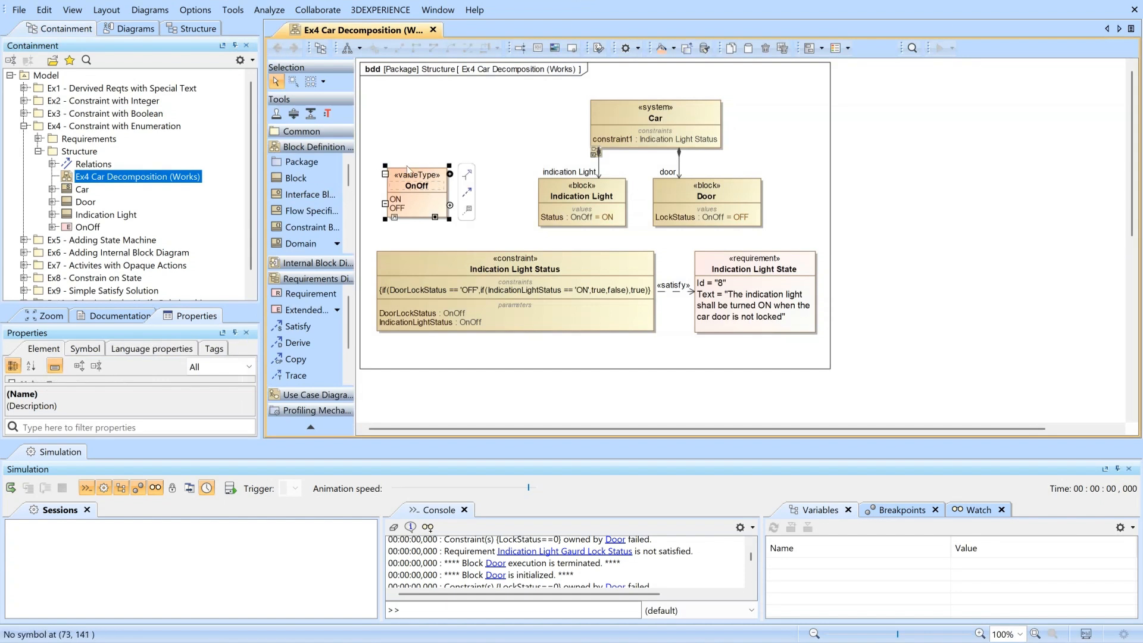
key(Escape)
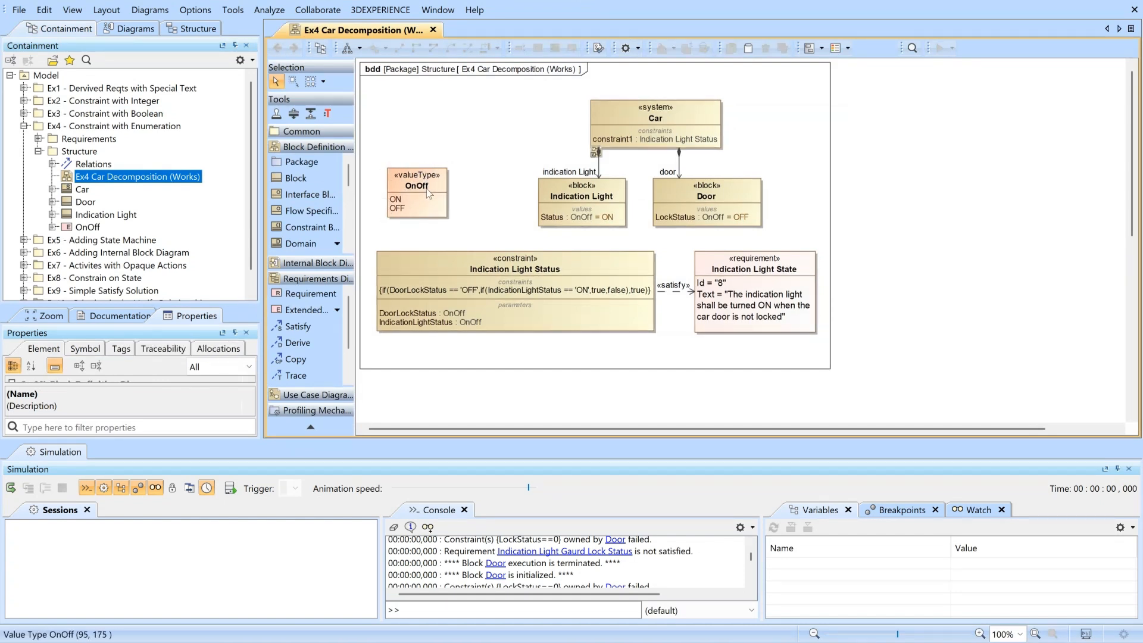
click(393, 201)
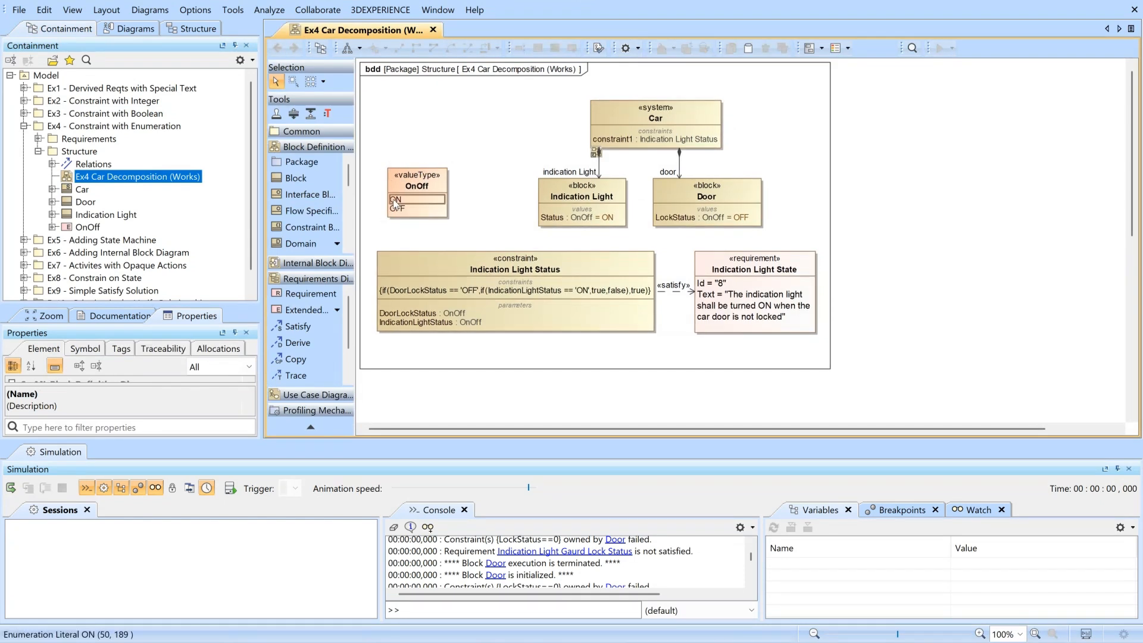
click(395, 205)
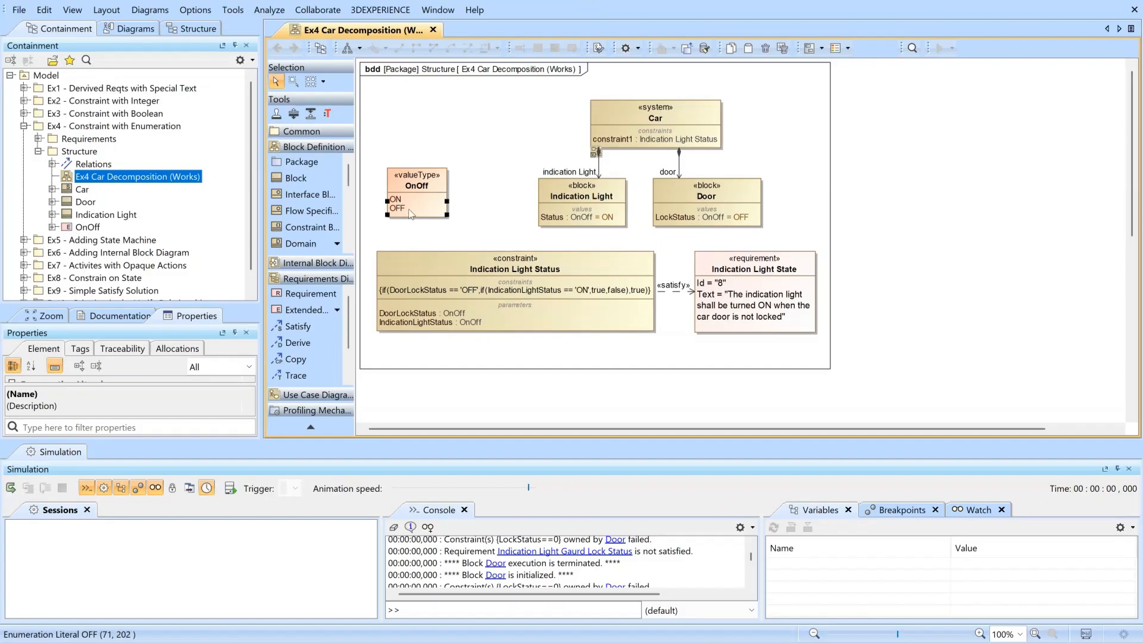
click(485, 196)
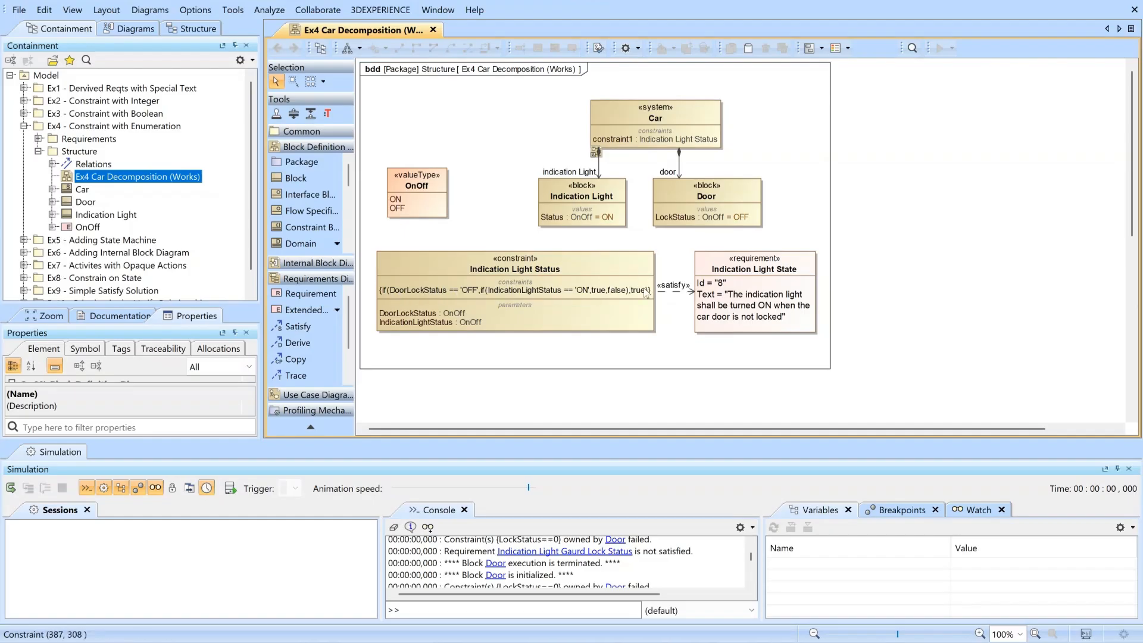
- Simulate the Ex4 Car block and expand the door and indication light variables in an enlarged Simulation window
click(646, 122)
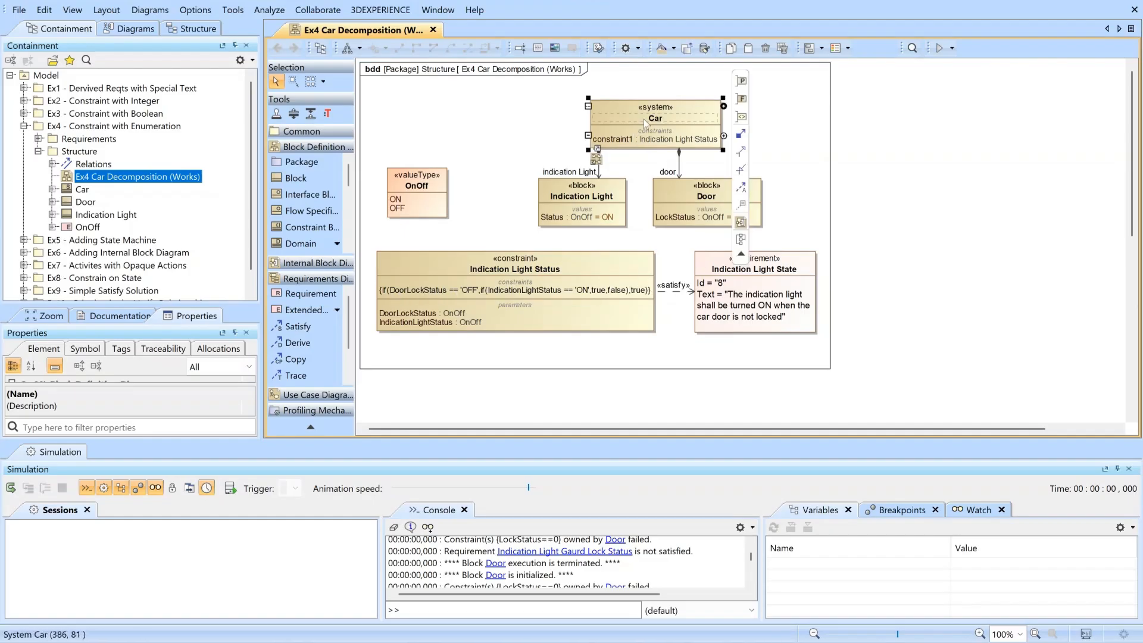
click(939, 49)
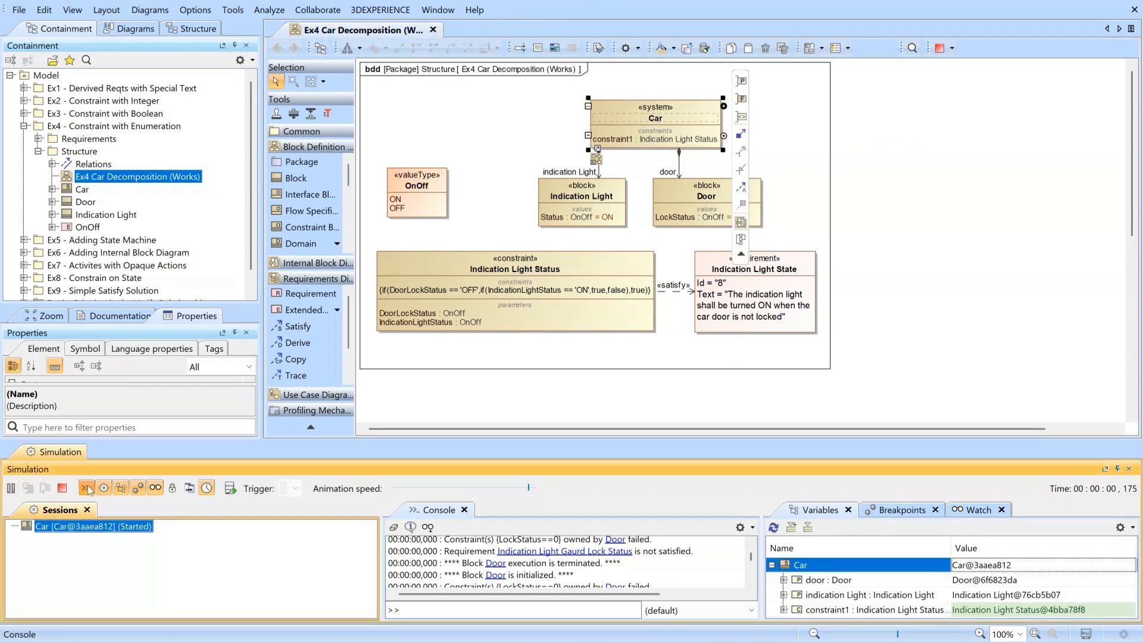
drag(693, 441, 693, 365)
click(783, 519)
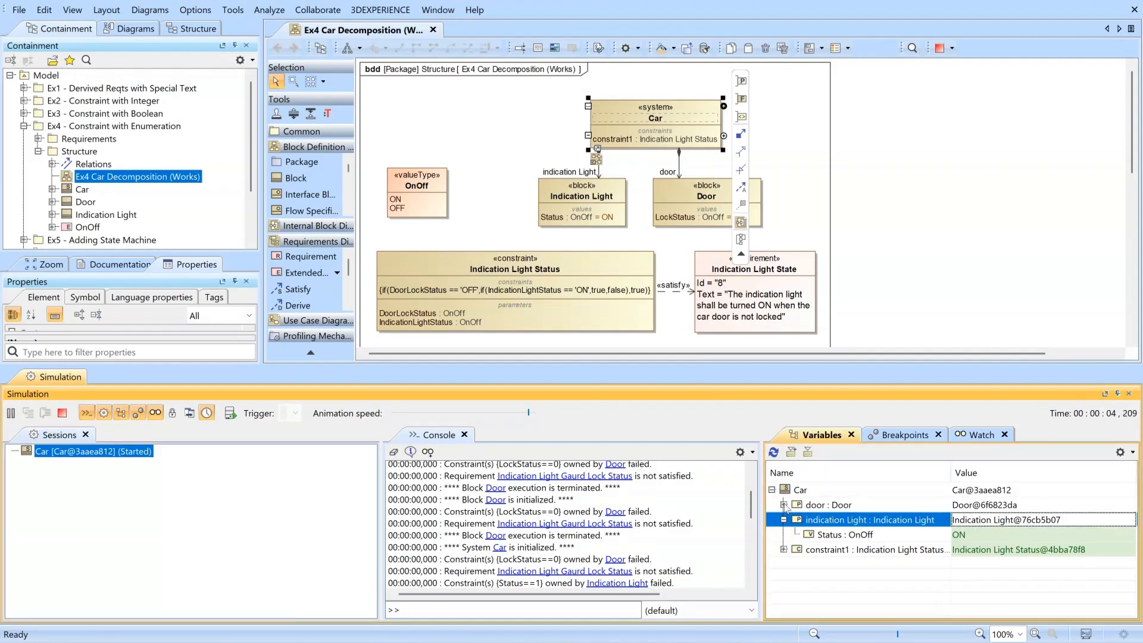
click(783, 505)
- Set the door's LockStatus to ON, the indication light's Status to OFF, and LockStatus back to OFF to test the constraint
click(981, 521)
click(980, 522)
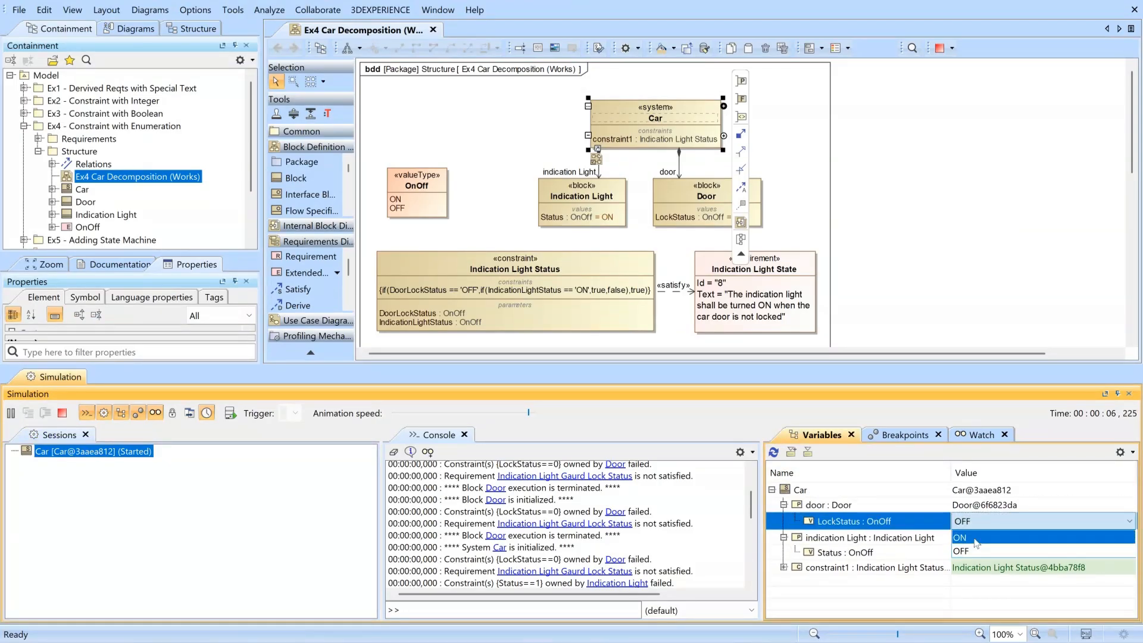
click(974, 537)
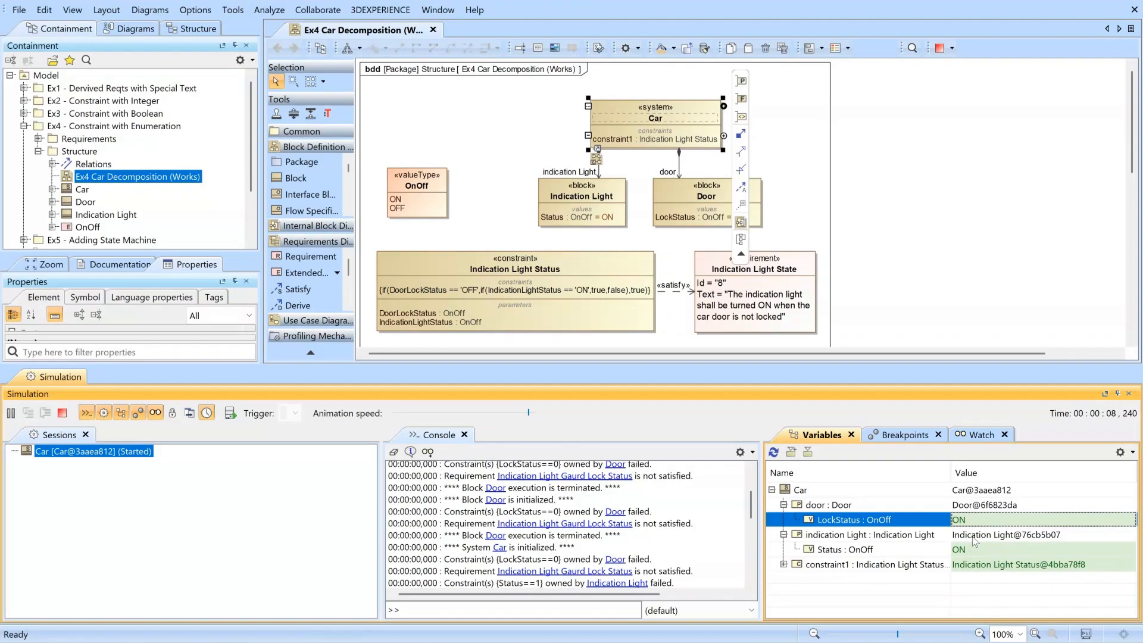
click(974, 549)
click(971, 585)
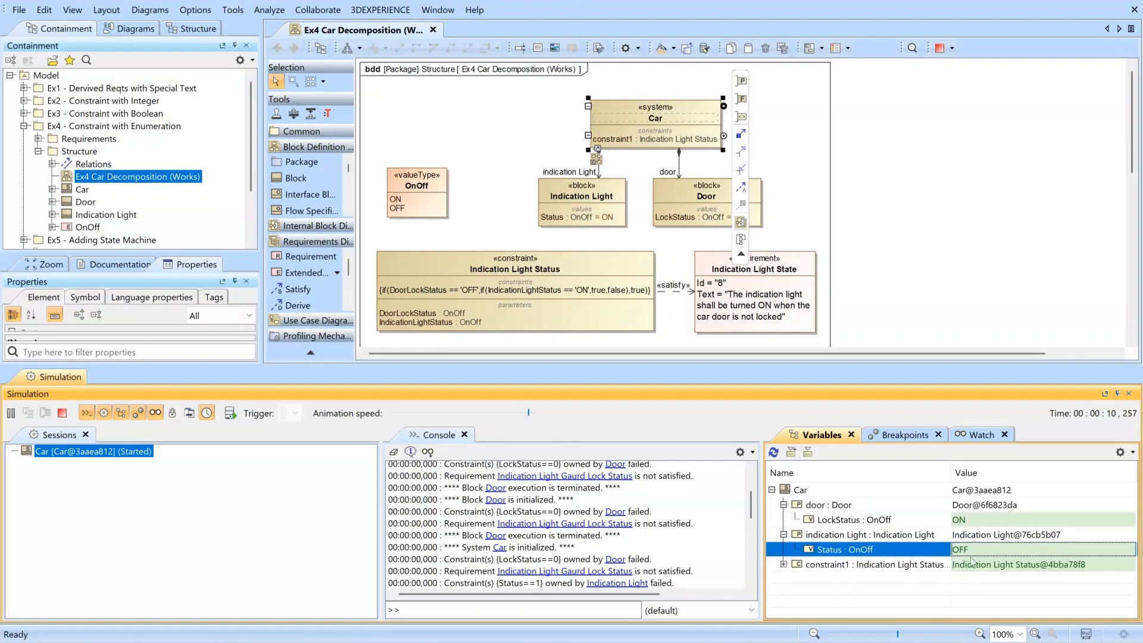
click(979, 521)
click(986, 548)
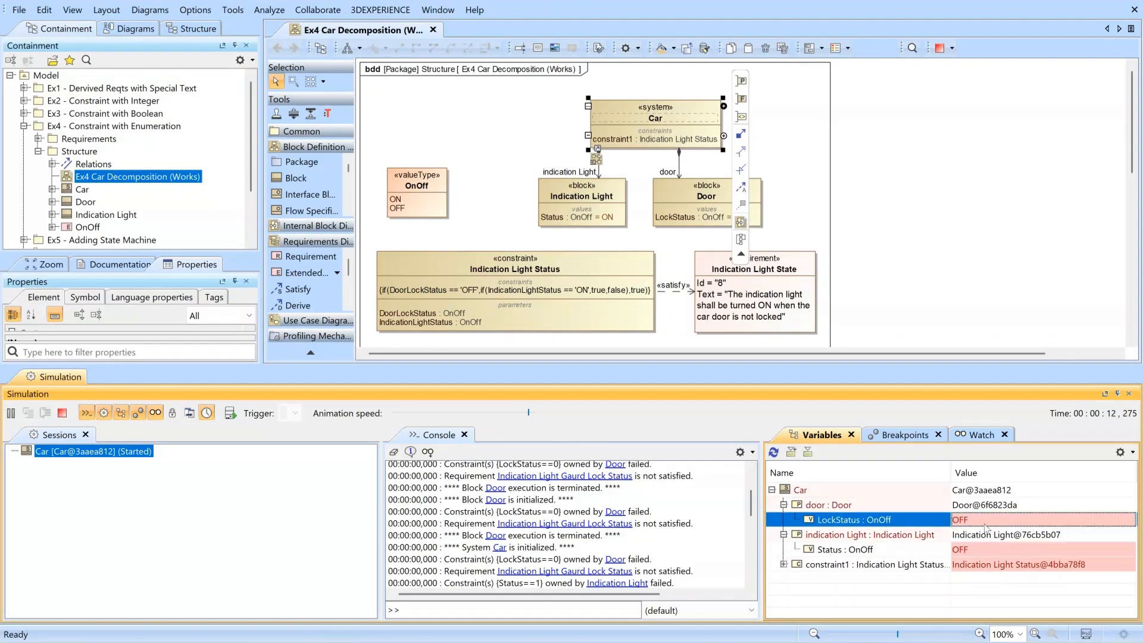
- Set both the door's LockStatus and the indication light's Status to ON, and deselect the Car block in the diagram
click(975, 522)
click(980, 536)
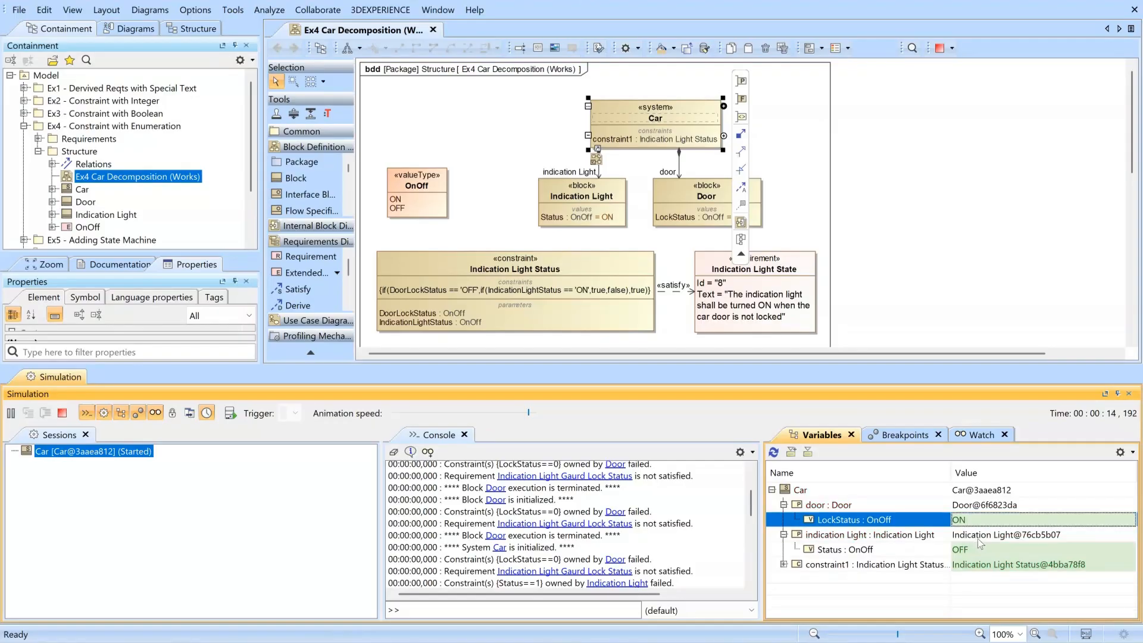
click(979, 551)
click(975, 569)
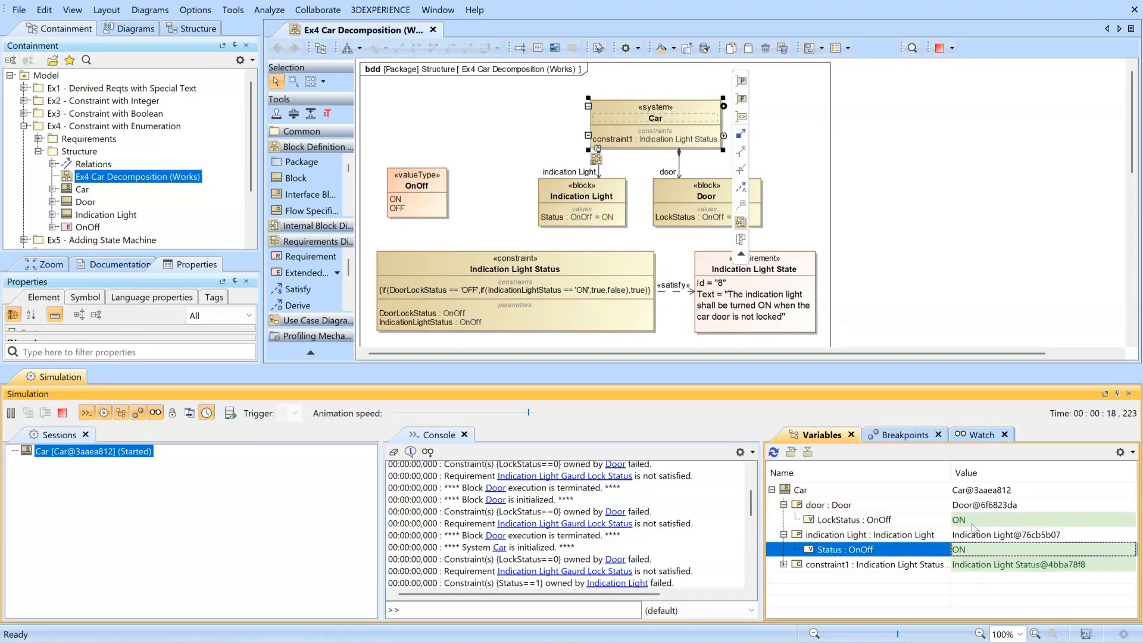
click(492, 129)
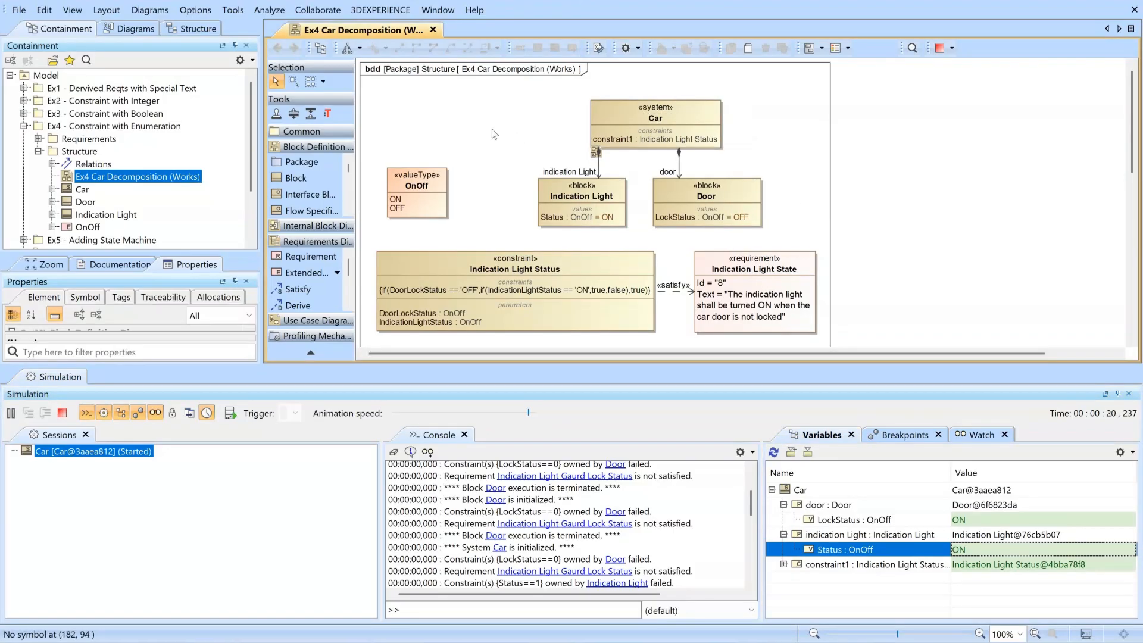
- Close the Ex4 diagram and open the Ex5 Car Decomposition (Works) diagram from the Adding State Machine package
click(38, 151)
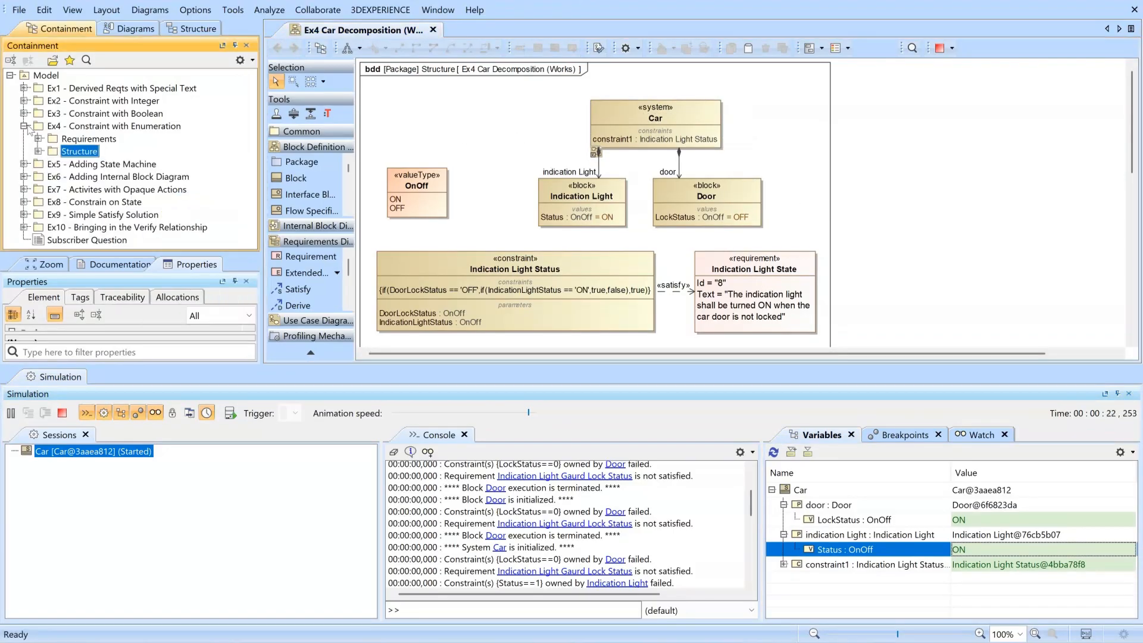
click(24, 126)
click(25, 139)
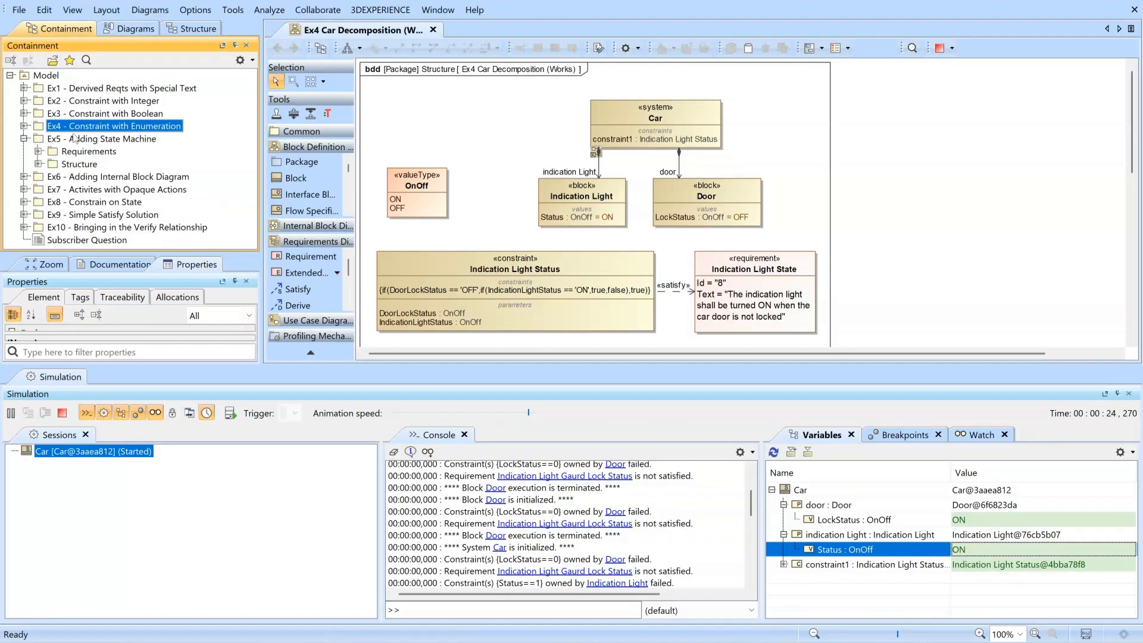
click(433, 29)
click(111, 203)
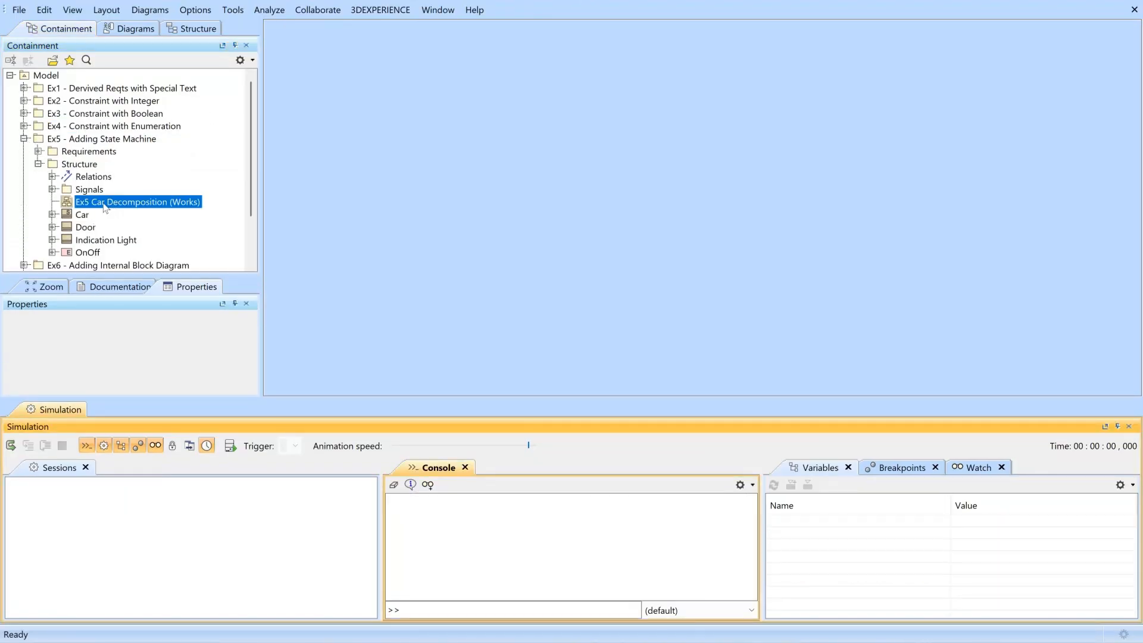
double_click(105, 204)
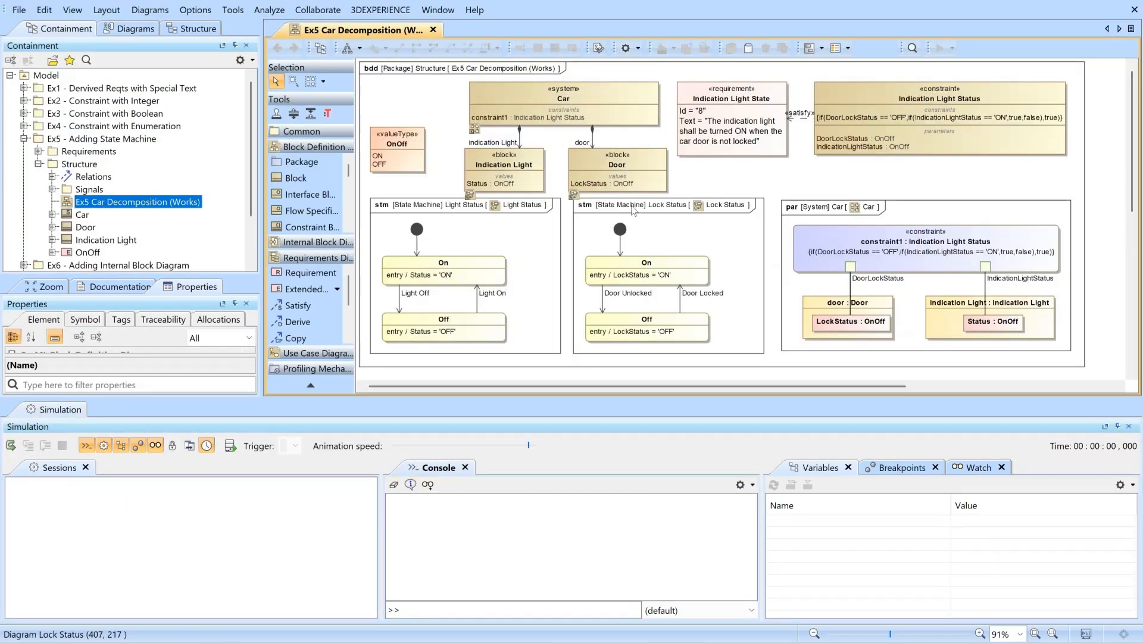
- Select the Car block in the Ex5 diagram and start its simulation
click(701, 233)
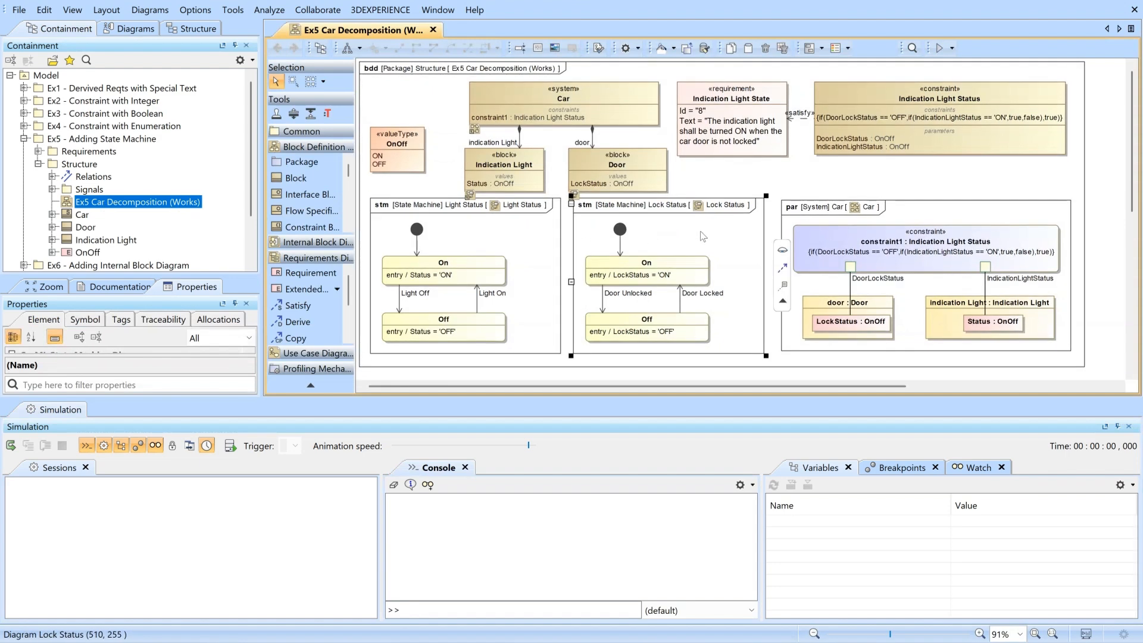
click(771, 185)
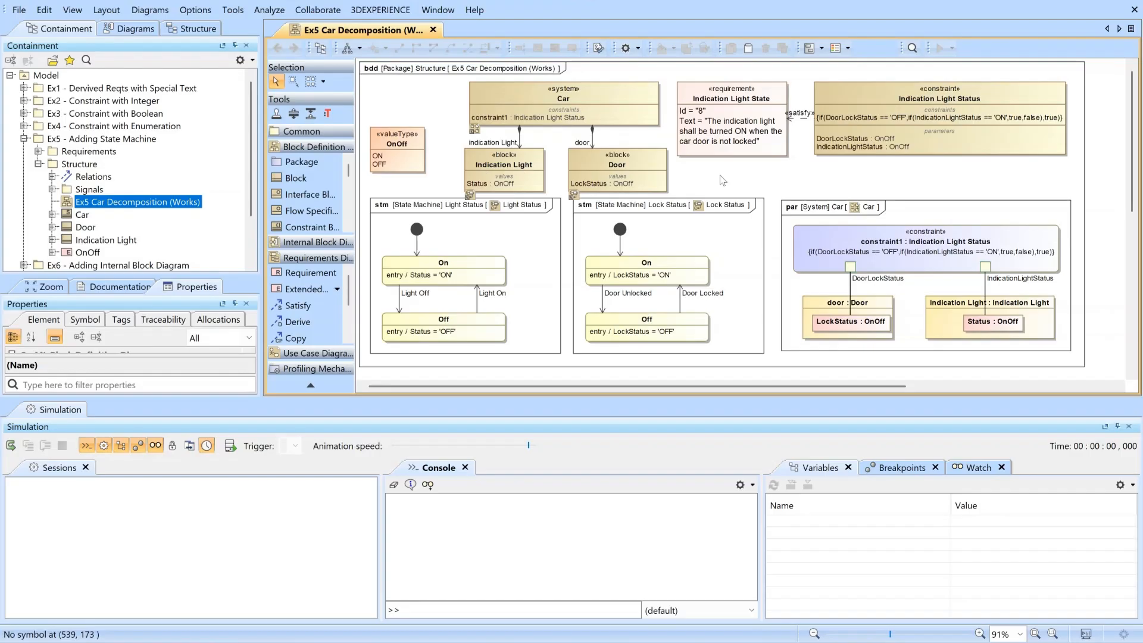
click(597, 92)
click(939, 48)
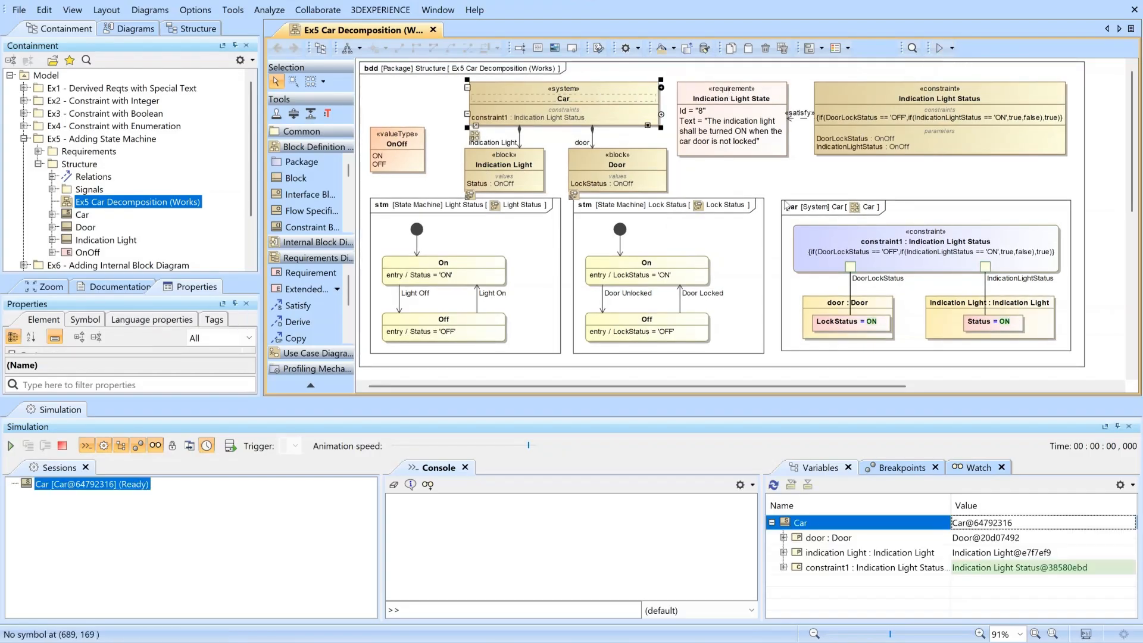
click(10, 447)
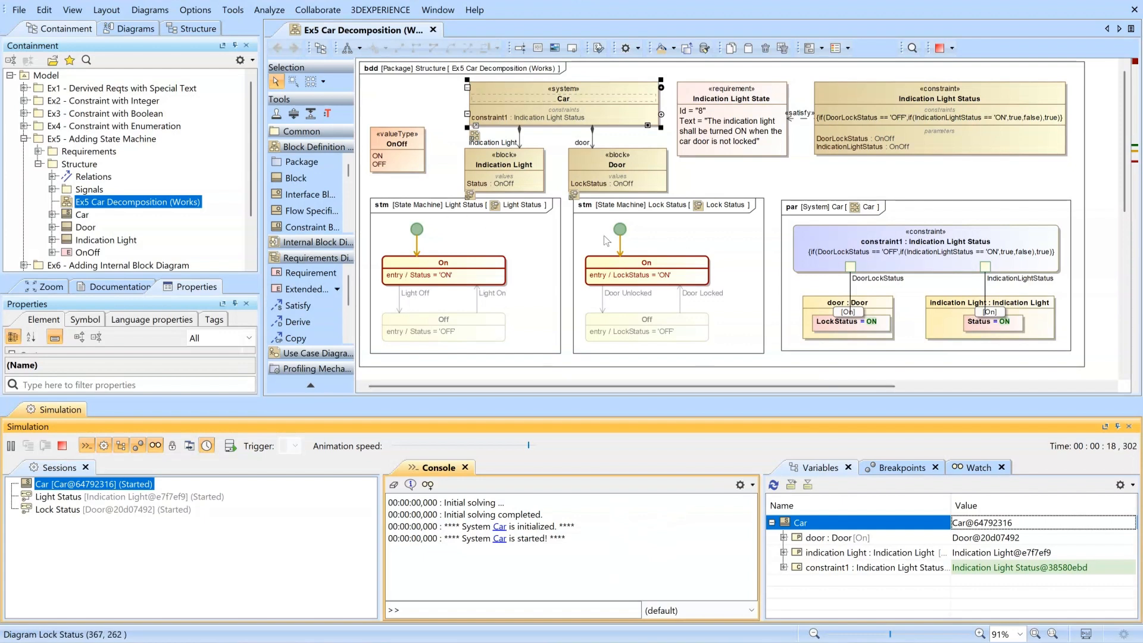
- Send the Light Off trigger to the Light Status session and check the light's Status in the parametric diagram
click(65, 497)
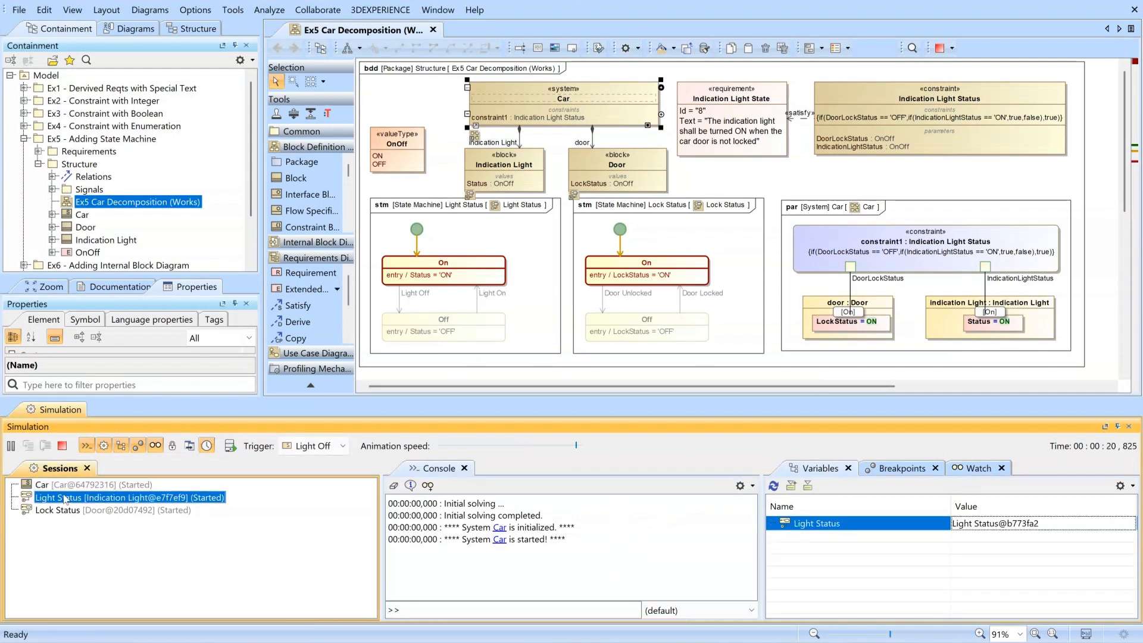
click(326, 451)
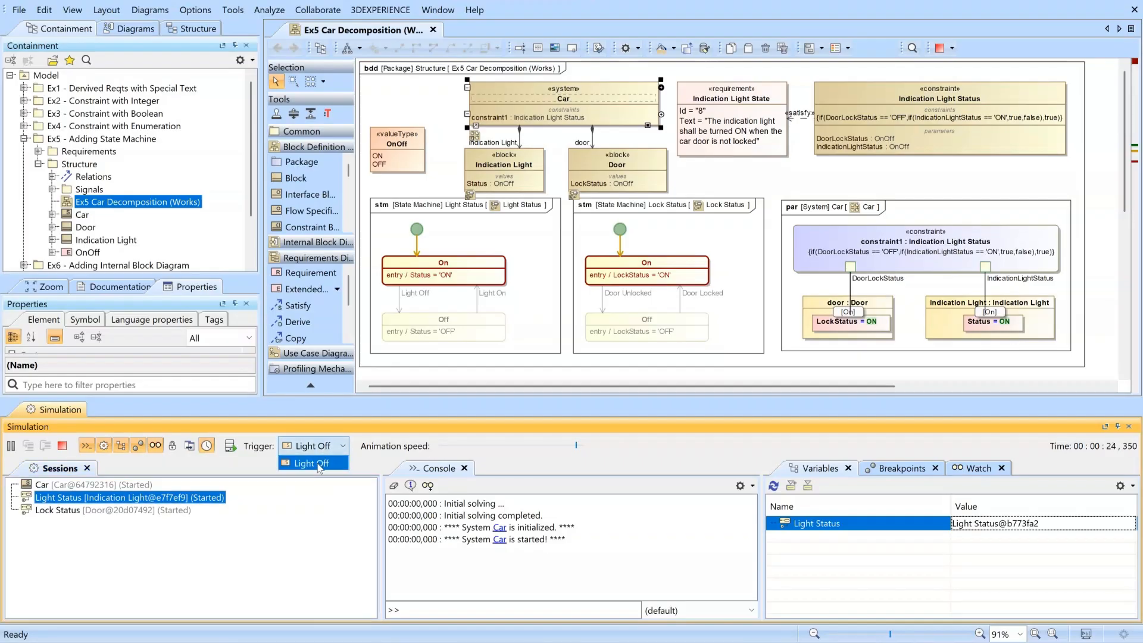
click(313, 463)
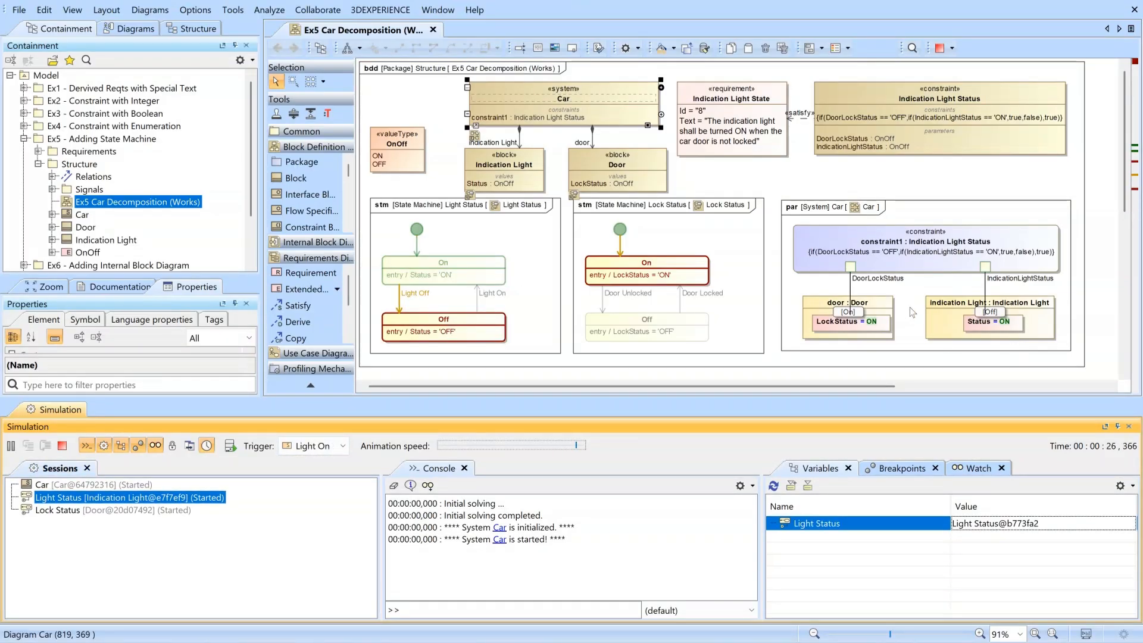
click(911, 315)
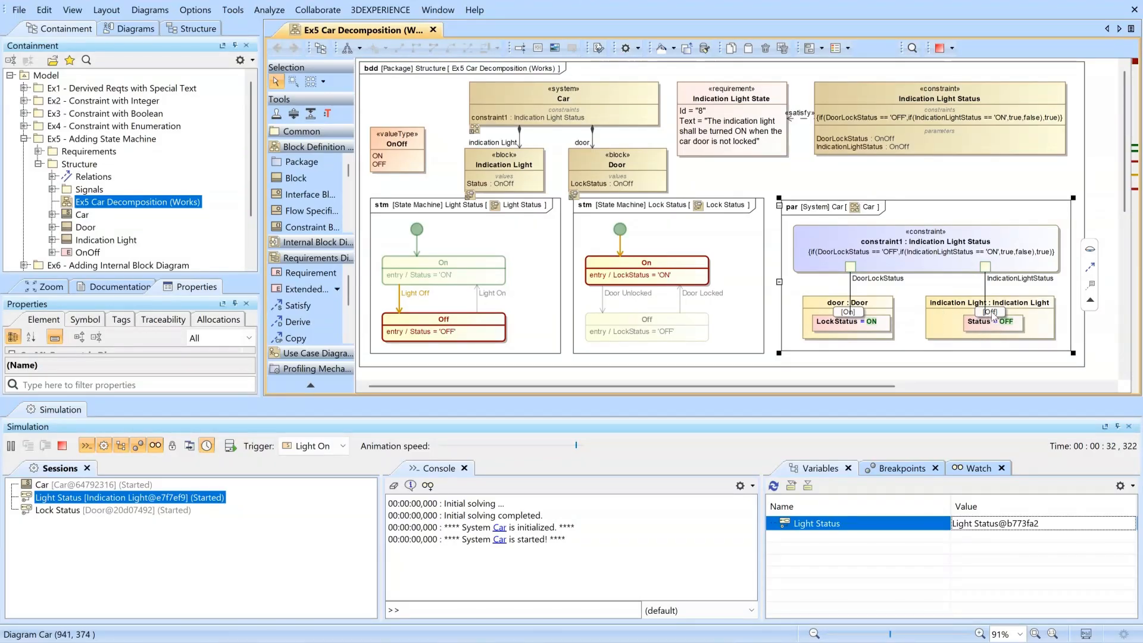
- Send the Door Unlocked trigger to the Lock Status session
click(67, 510)
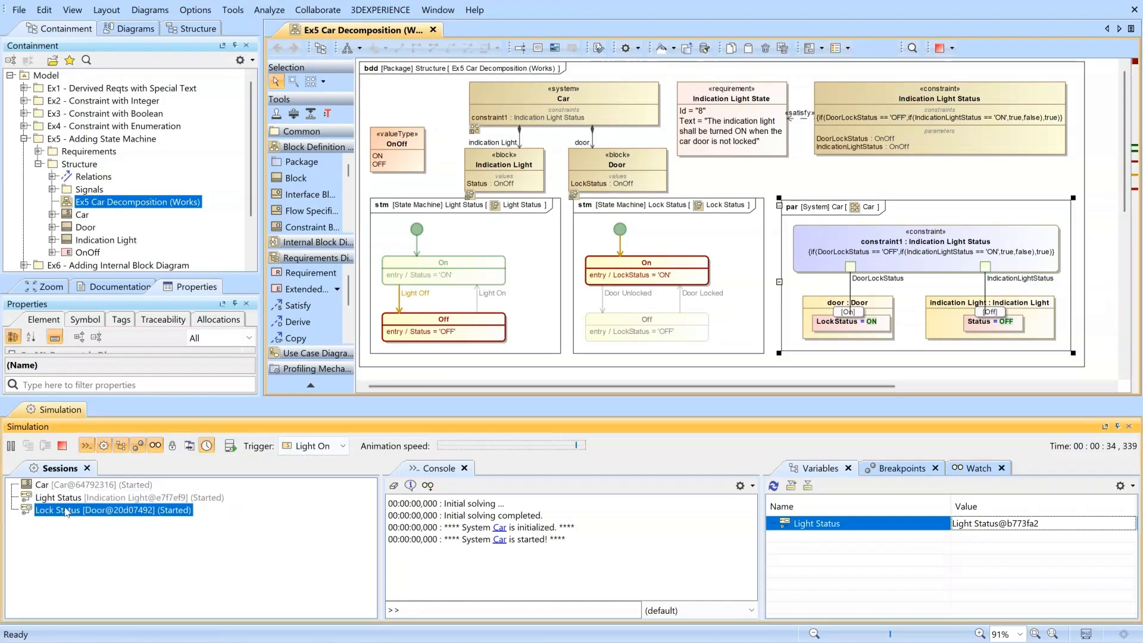
click(355, 447)
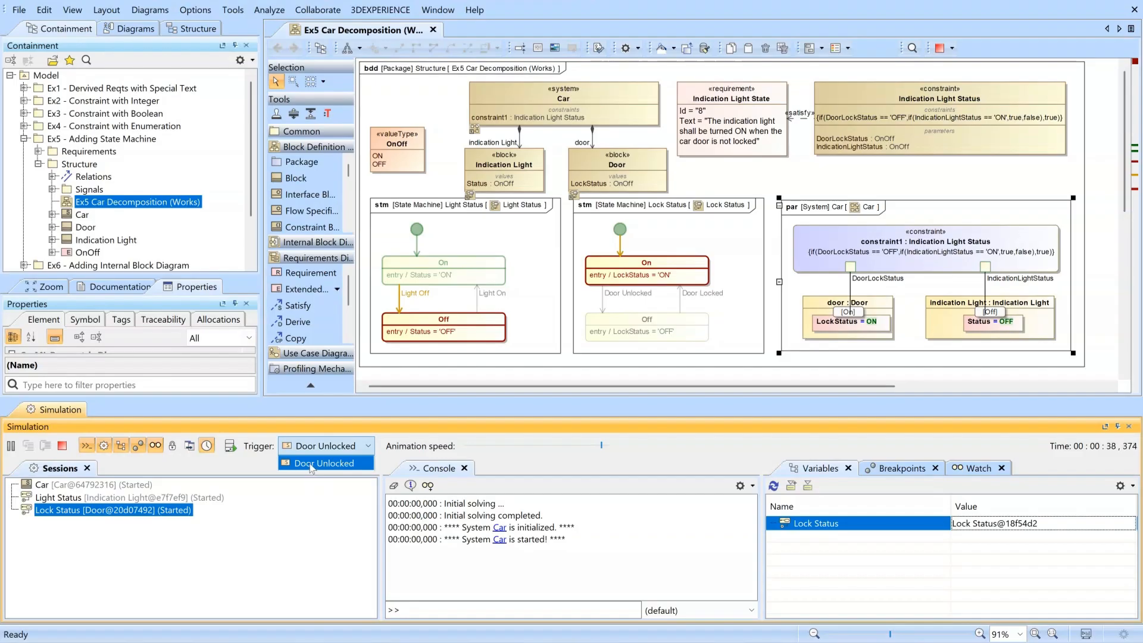
click(320, 467)
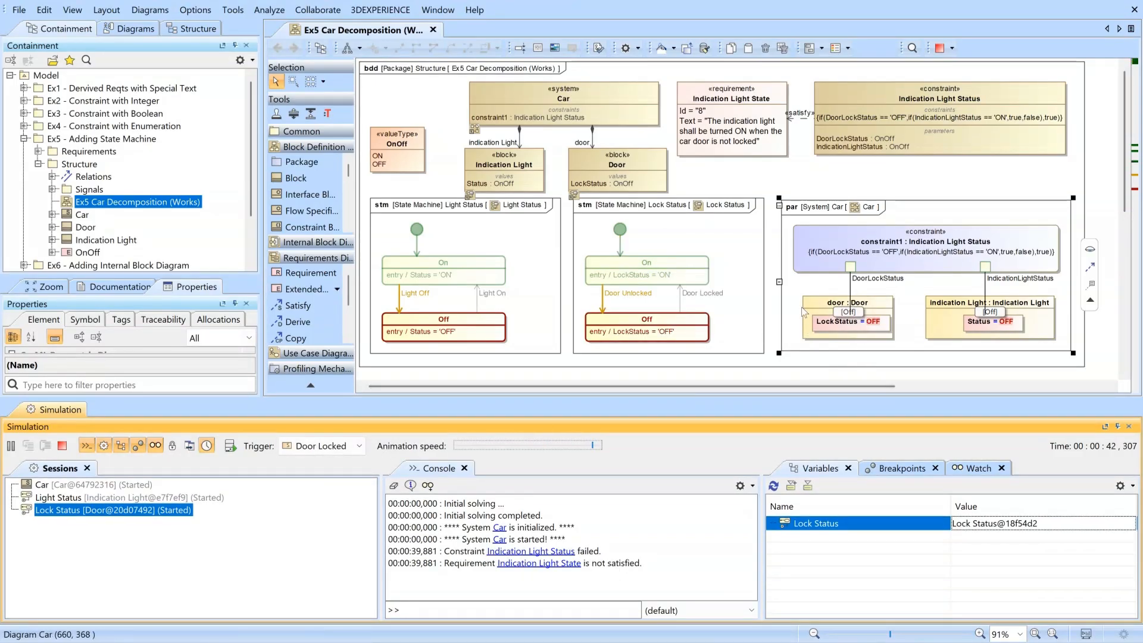
- Examine the Car parametric diagram, the Indication Light Status constraint and the Indication Light State requirement linked to it
click(810, 290)
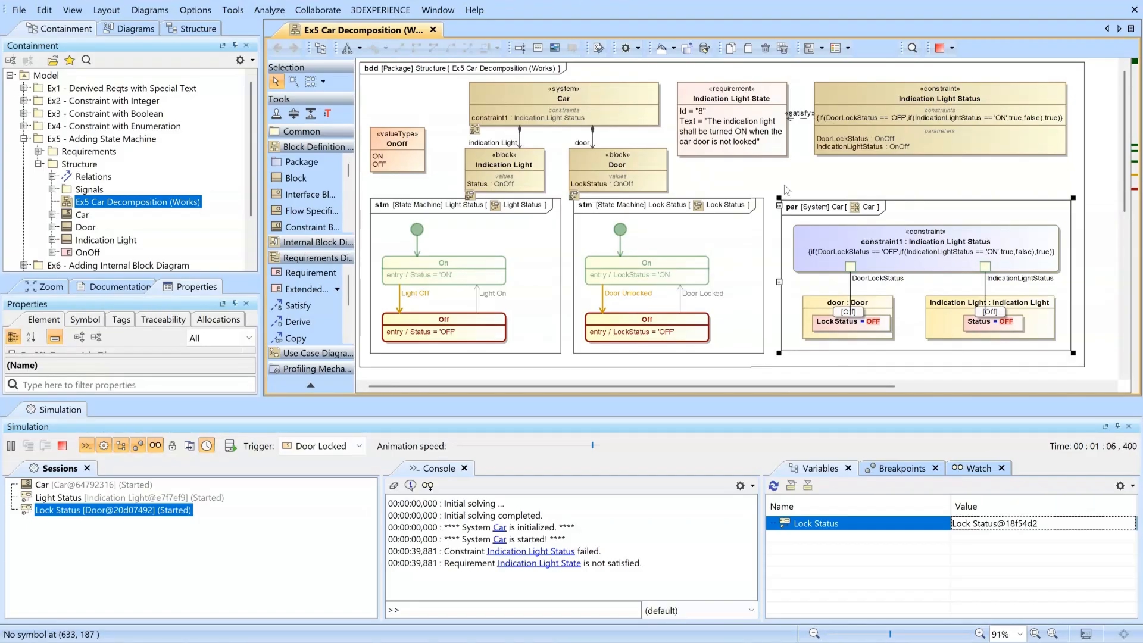
click(924, 84)
click(910, 178)
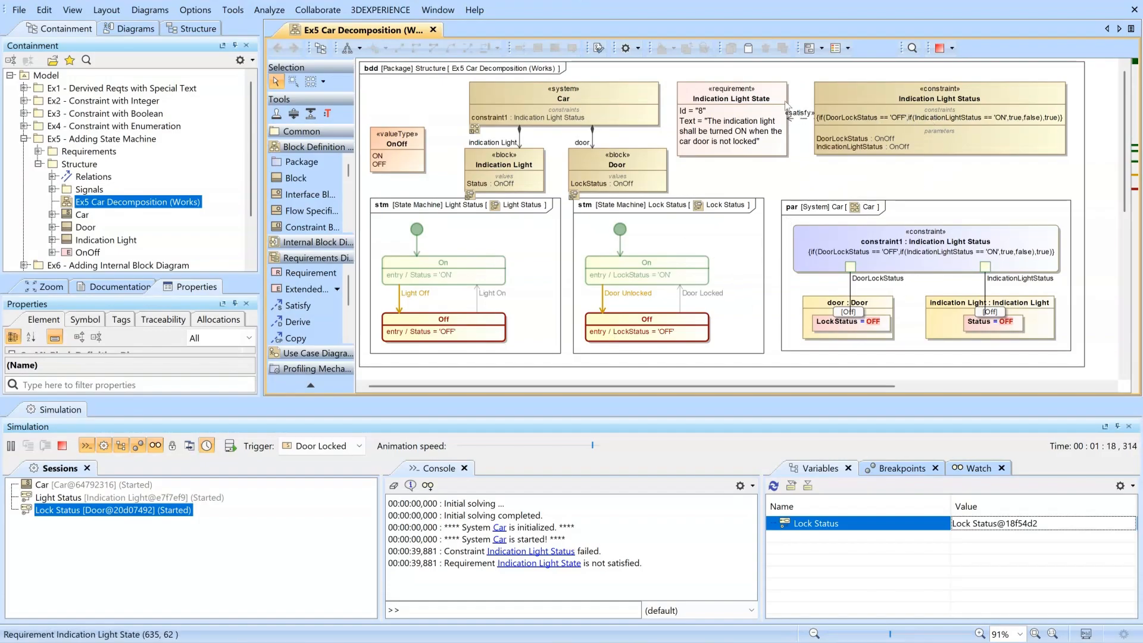
click(749, 102)
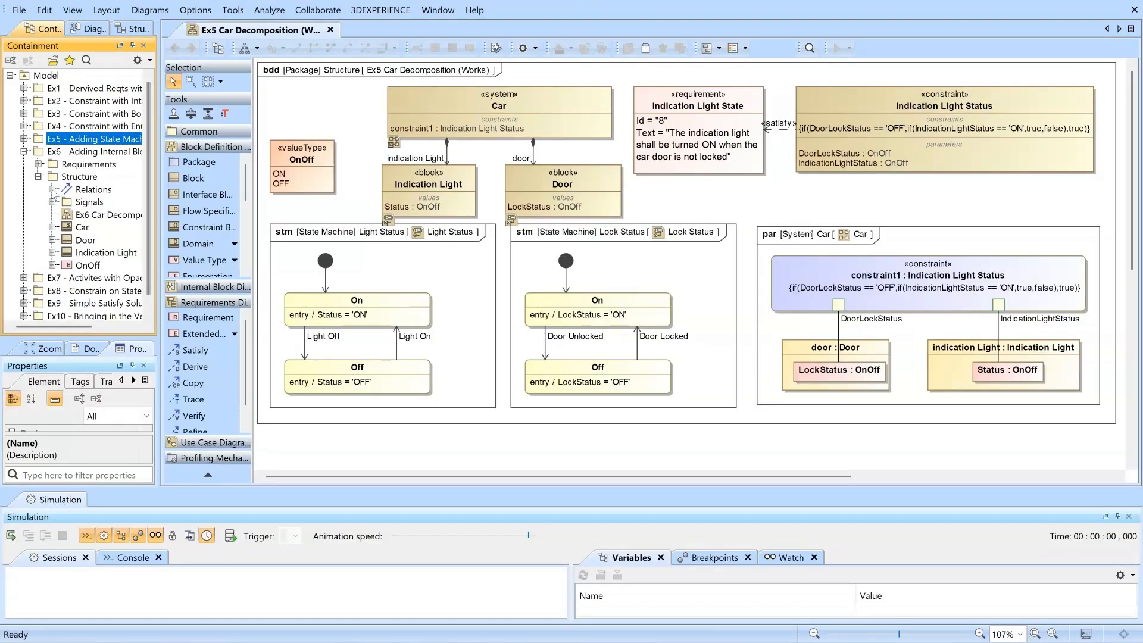
- Open the Ex6 Car Decomposition (Works) diagram and close the Ex5 diagram
click(94, 215)
double_click(96, 218)
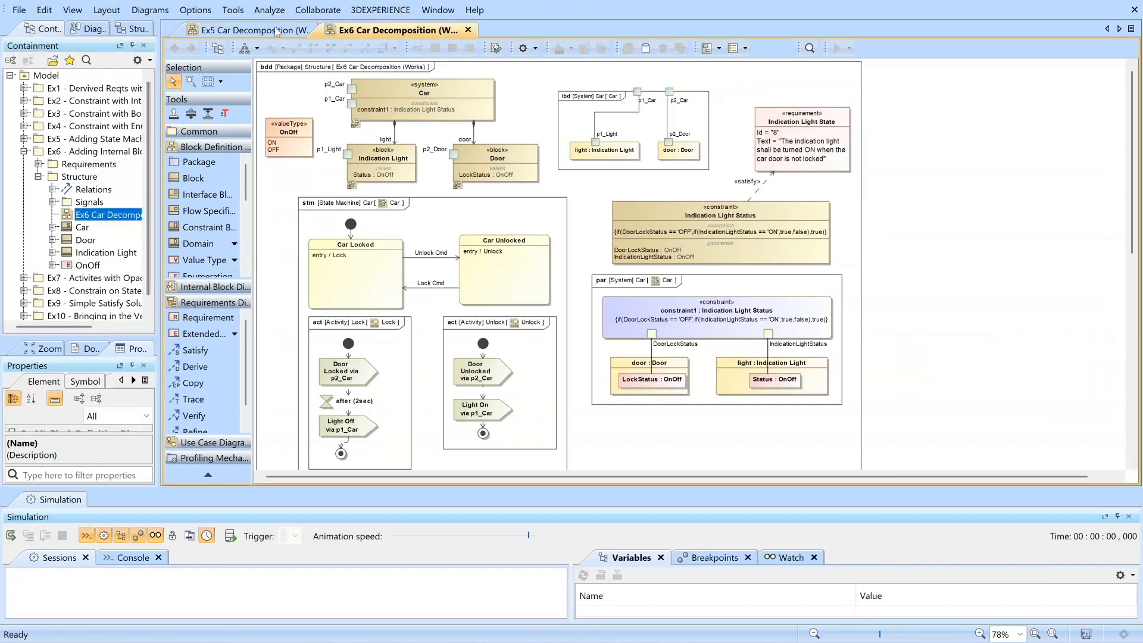
click(278, 31)
click(330, 29)
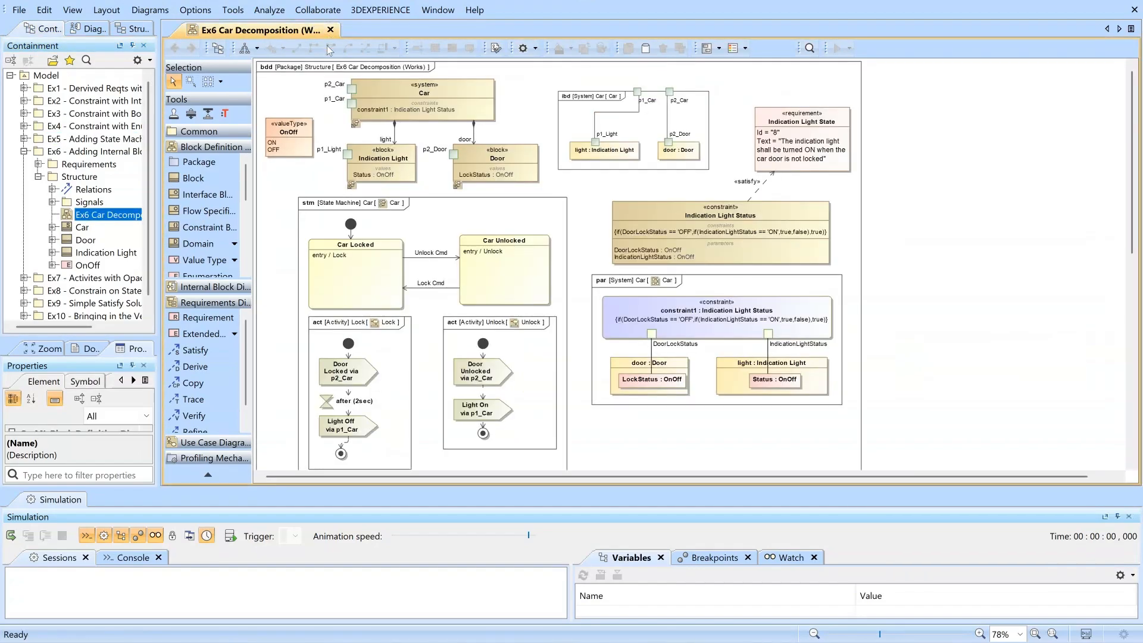
- Examine the Car internal block diagram and the ports on the Car, Indication Light and Door blocks
click(632, 139)
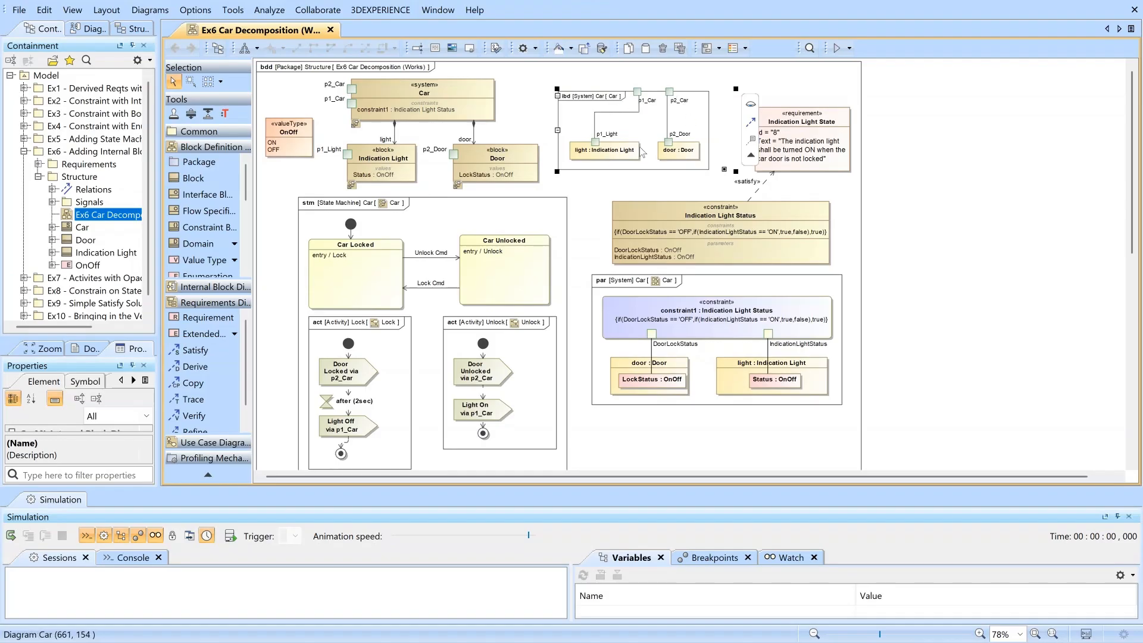
click(431, 94)
click(400, 156)
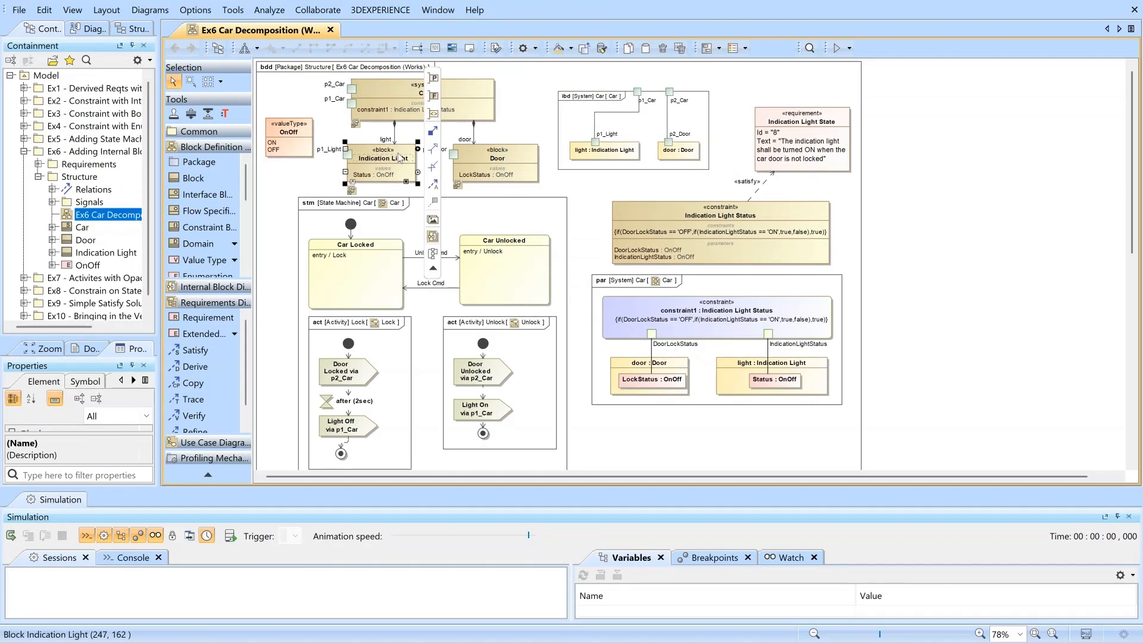
click(515, 177)
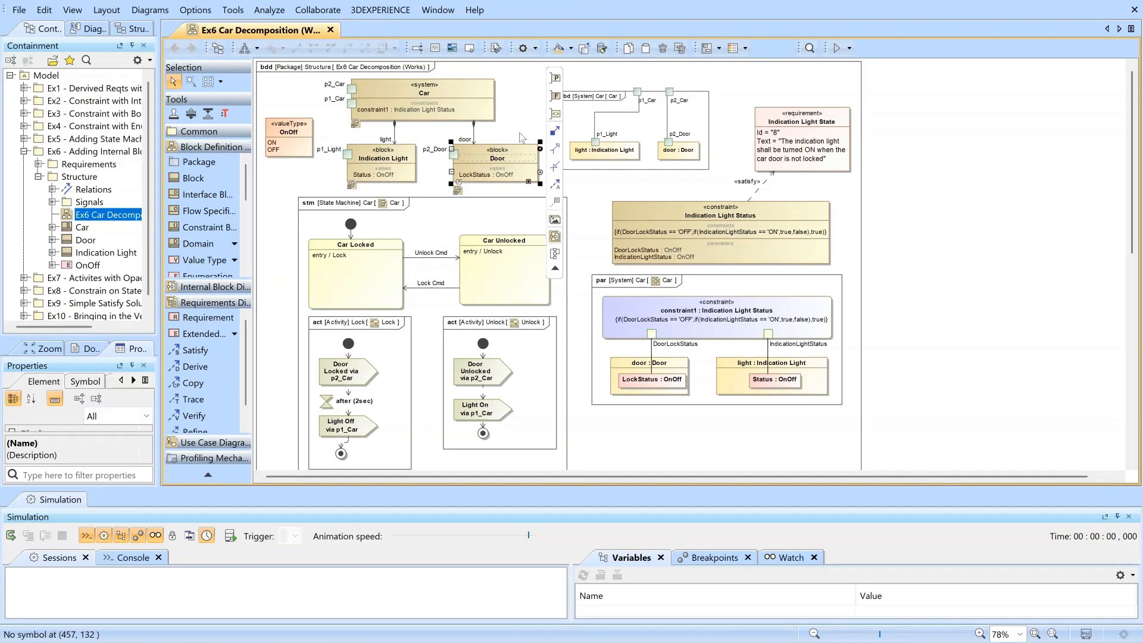
click(520, 131)
- Examine the Car state machine with its Lock and Unlock activities, and the Light Status and Lock Status state machines
click(359, 221)
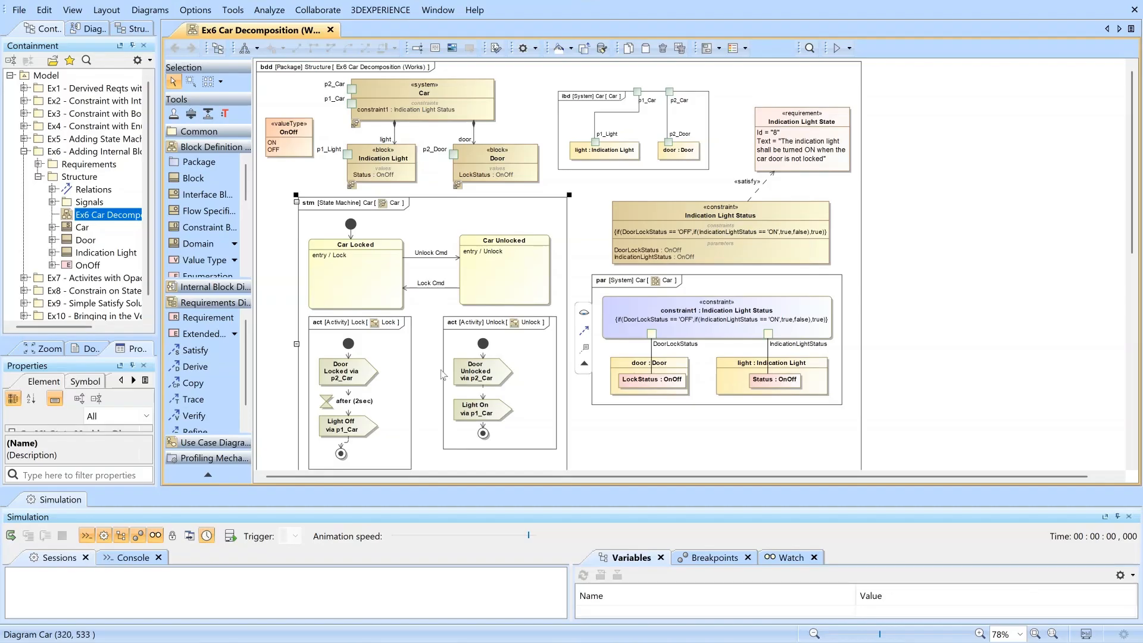
click(430, 101)
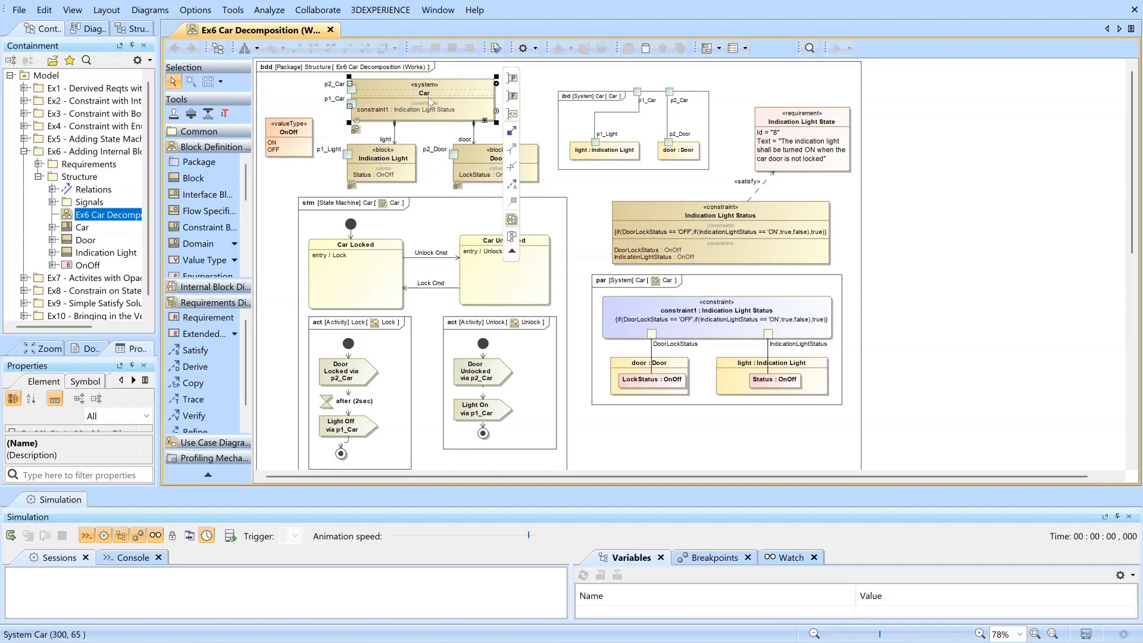
click(402, 224)
scroll(436, 222, down, 1)
scroll(437, 222, down, 3)
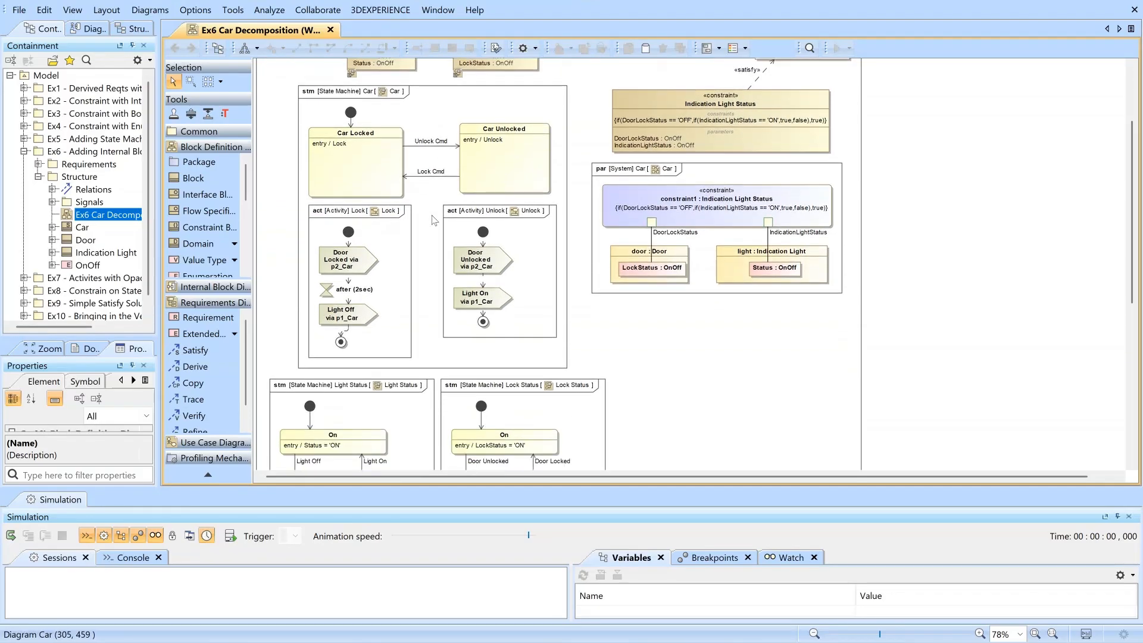
click(387, 81)
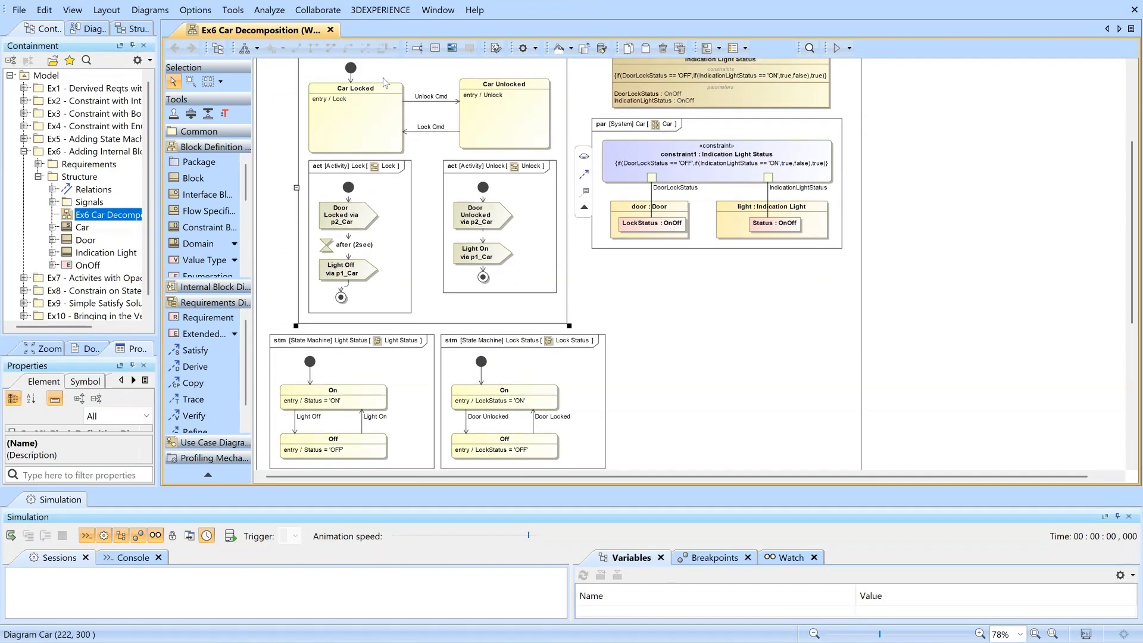
click(333, 393)
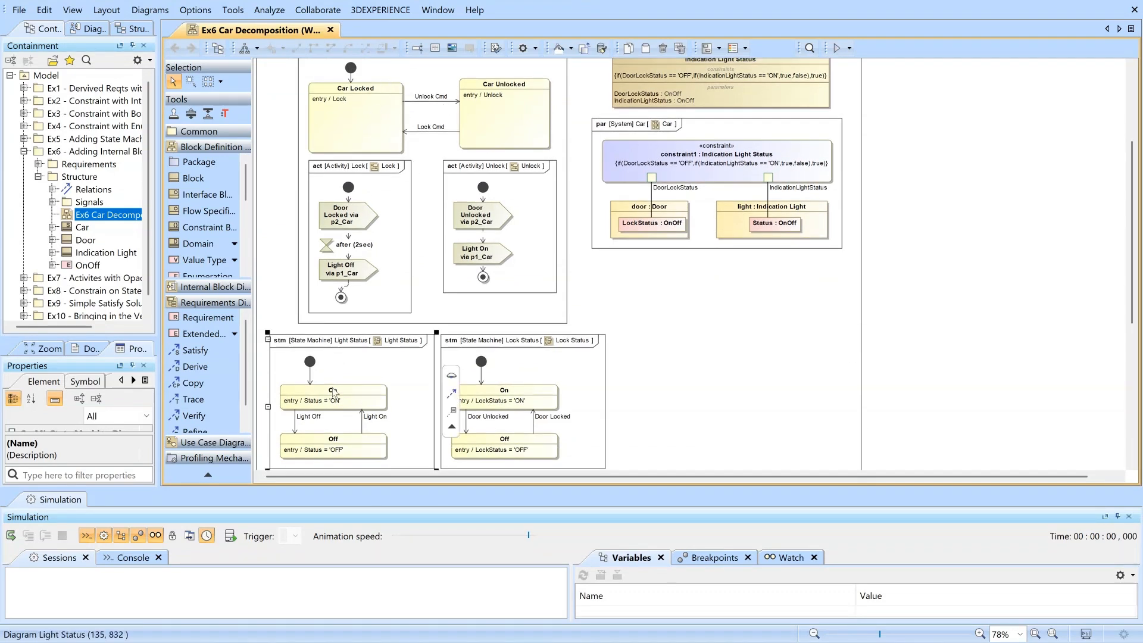
scroll(334, 393, up, 4)
scroll(389, 184, down, 5)
scroll(500, 158, up, 5)
scroll(500, 158, down, 4)
click(511, 345)
scroll(711, 273, down, 1)
scroll(711, 274, up, 4)
- Select the Car block in the Ex6 diagram and start its simulation
click(633, 90)
click(631, 78)
click(429, 95)
click(11, 536)
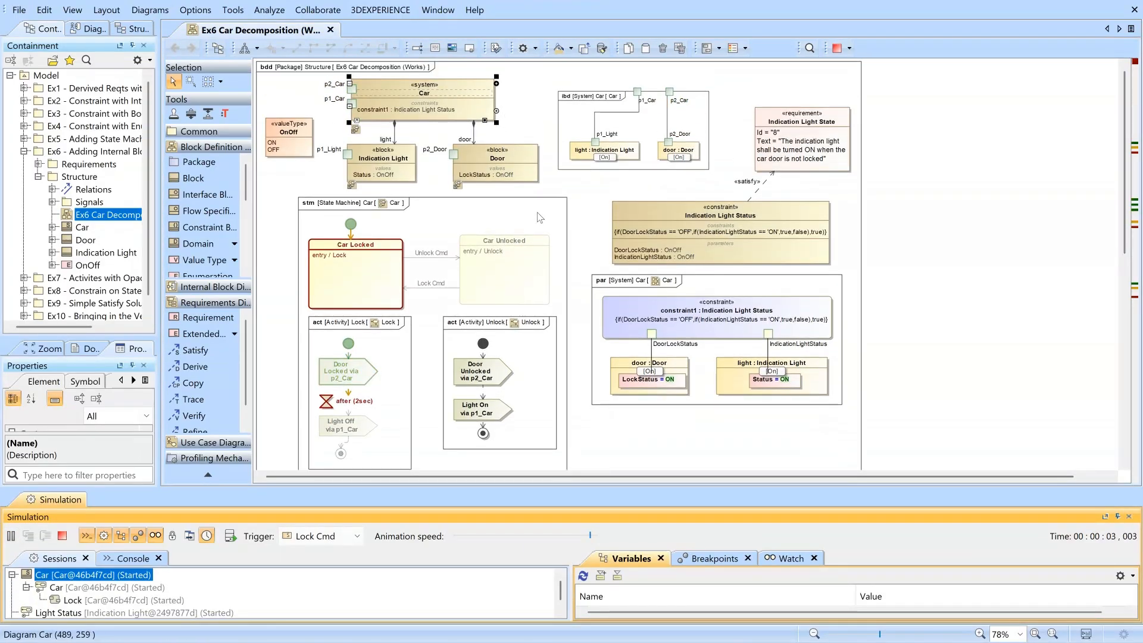
- Enlarge the simulation pane and send the Unlock Cmd trigger to the running Car simulation
scroll(398, 342, down, 1)
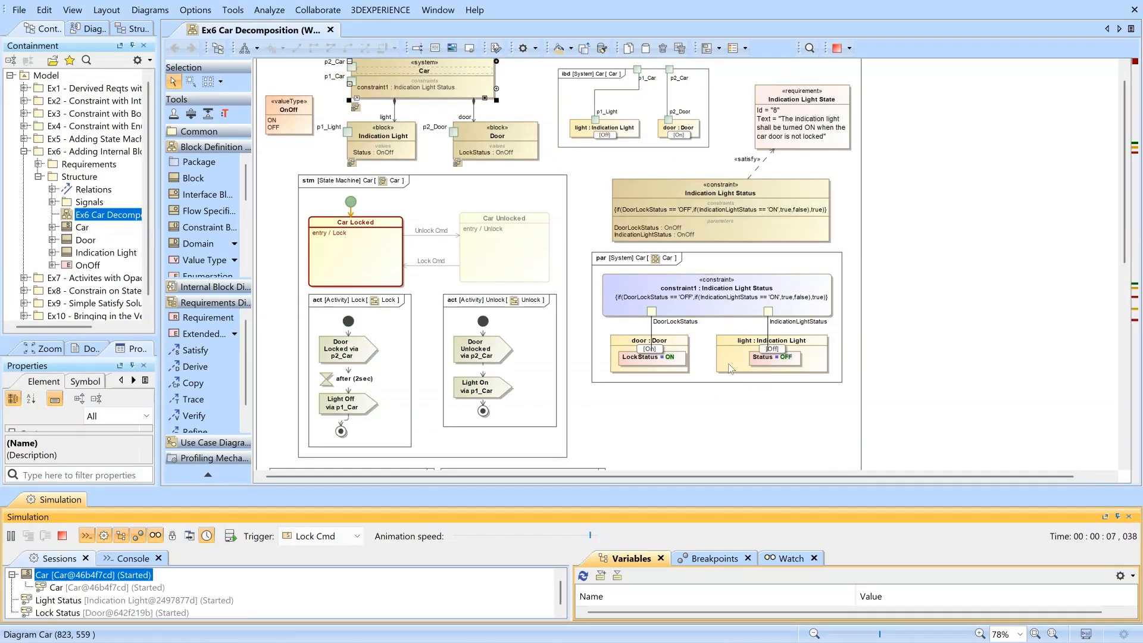
scroll(360, 288, down, 7)
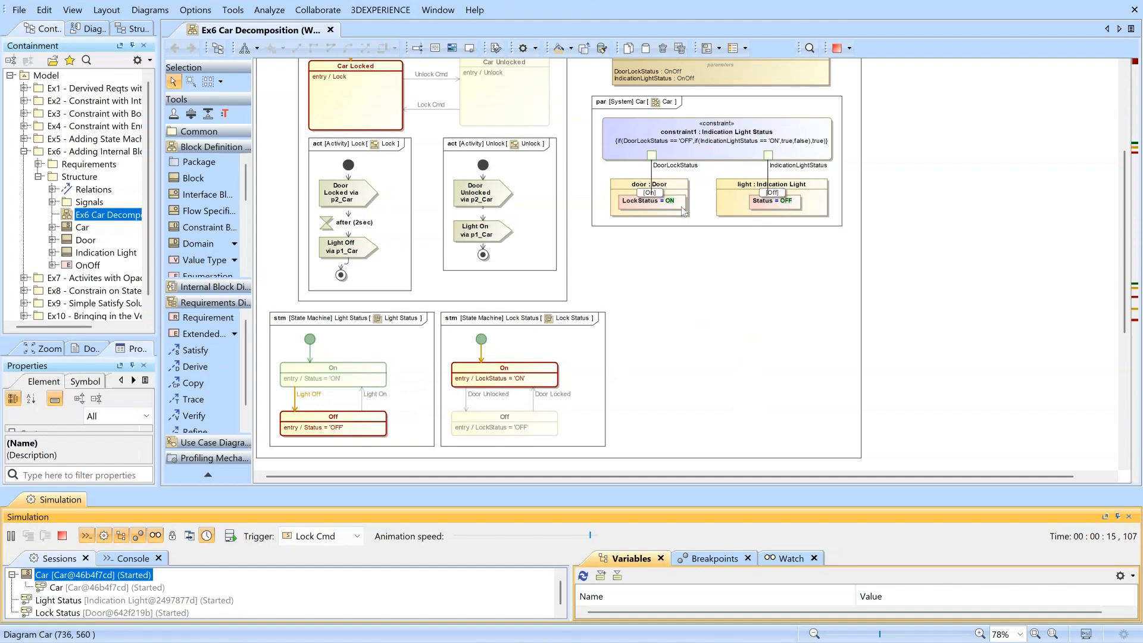
scroll(679, 208, up, 2)
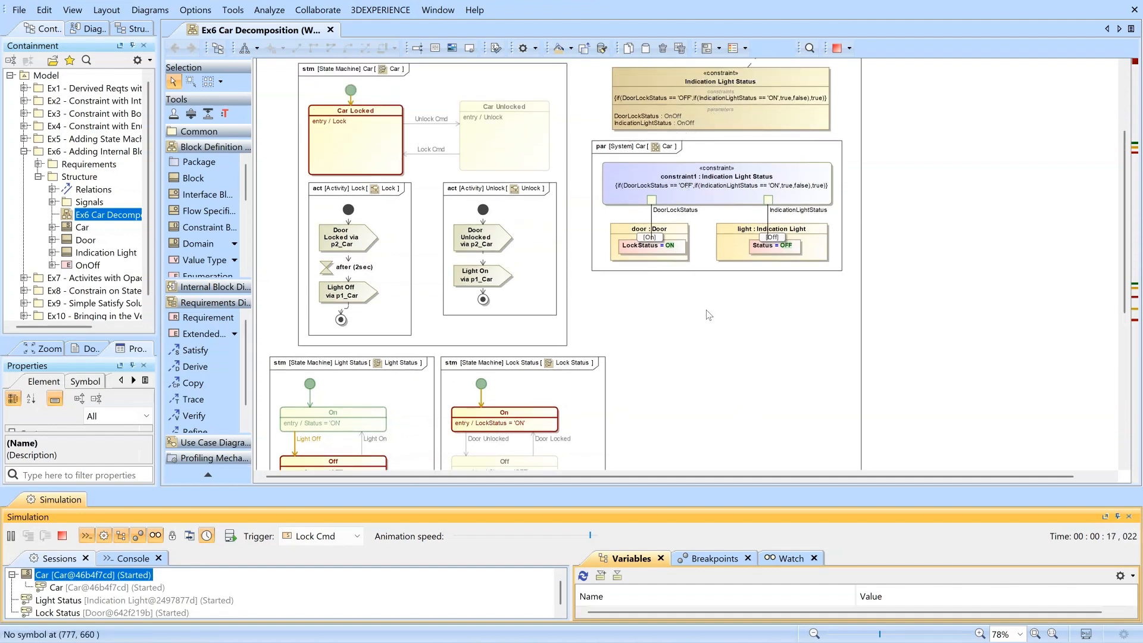
scroll(706, 315, down, 1)
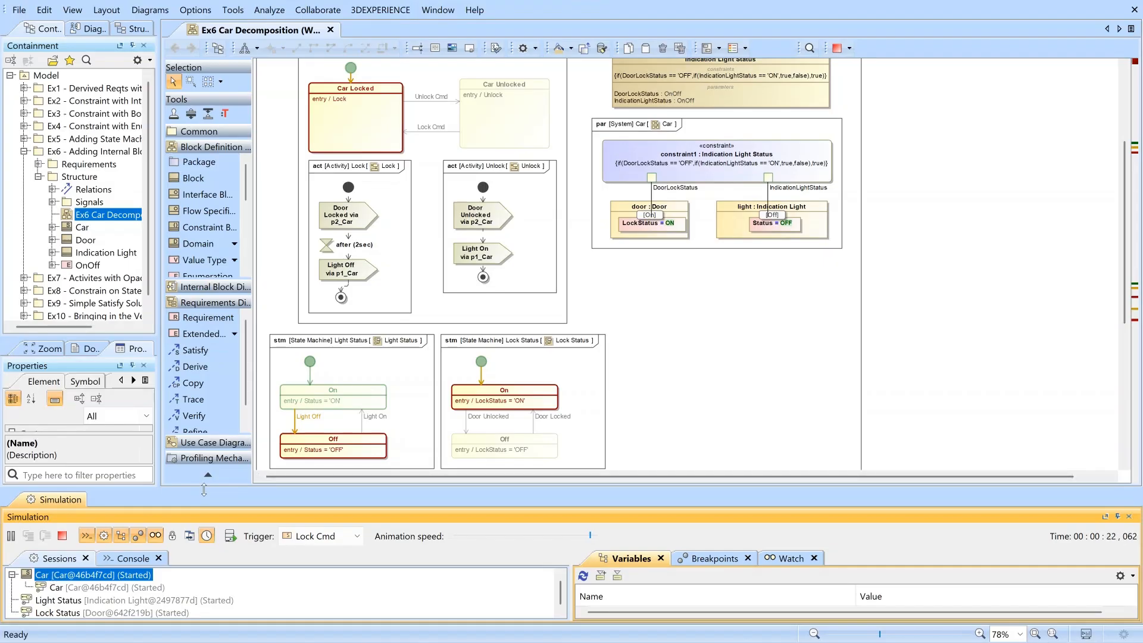
drag(203, 490, 203, 383)
drag(202, 383, 202, 383)
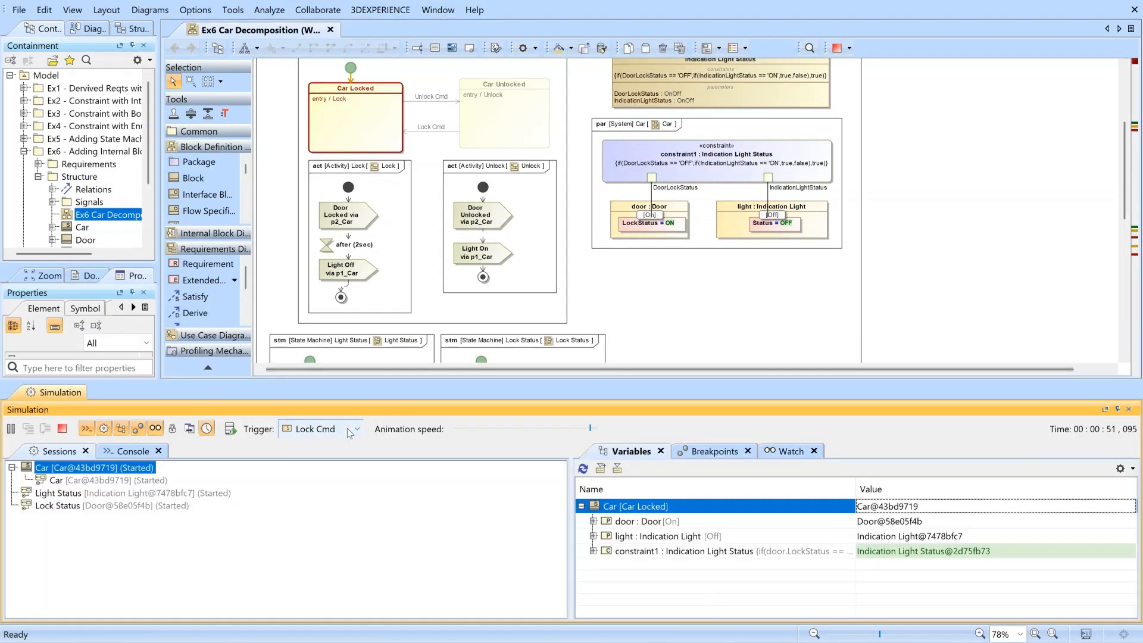
click(349, 432)
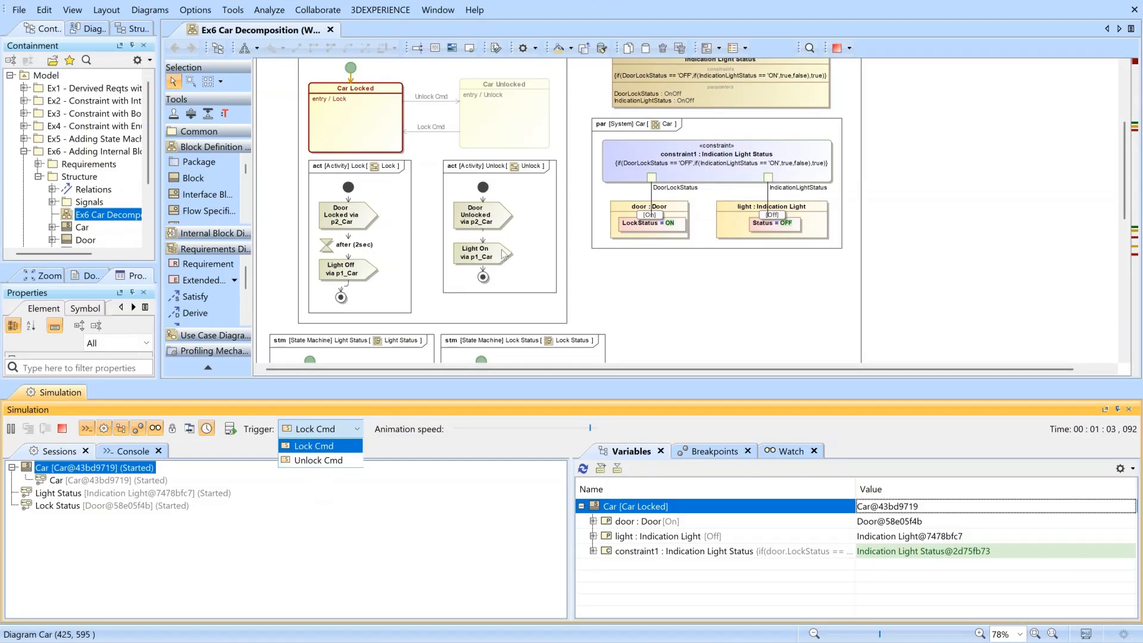
click(330, 461)
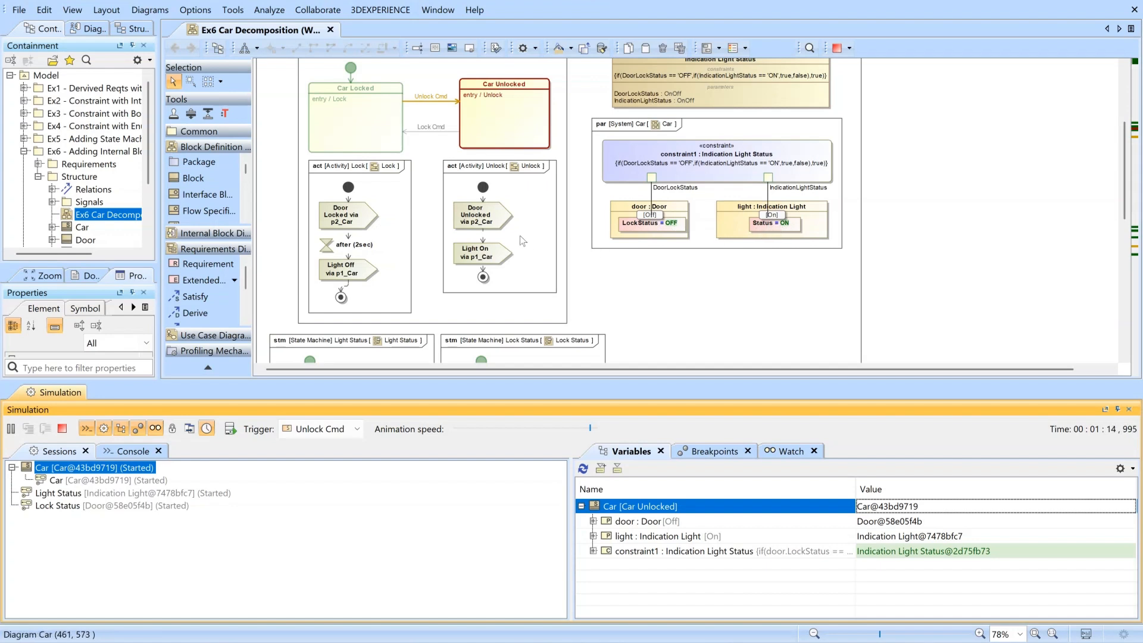
- Fit the whole Ex6 diagram in view and dock the Simulation window beside the diagram
scroll(489, 239, down, 3)
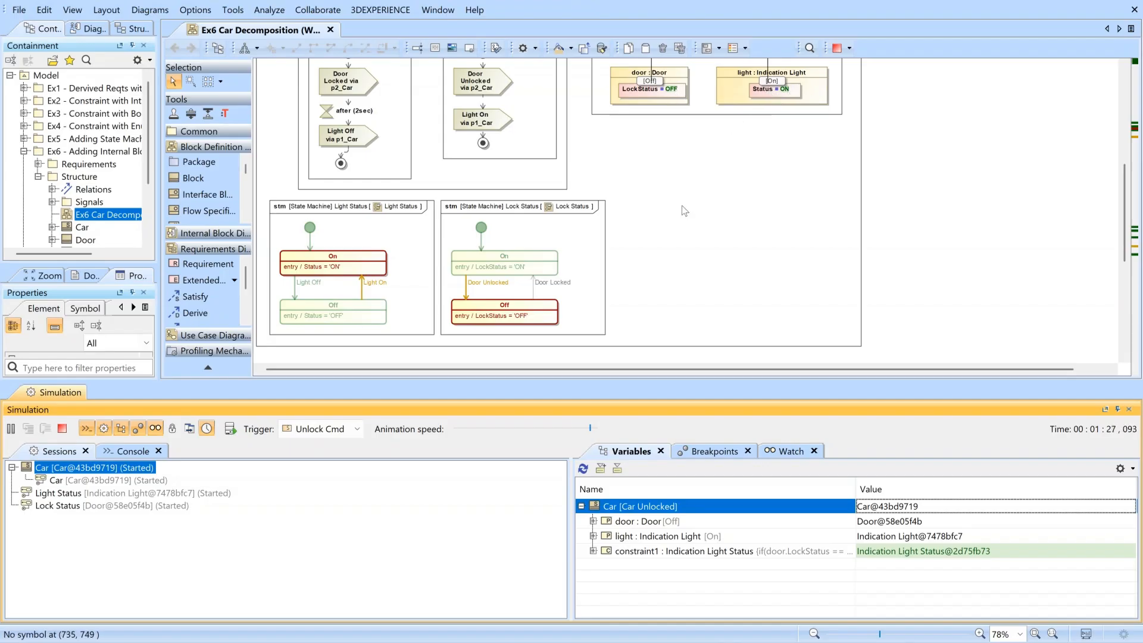
scroll(683, 204, up, 3)
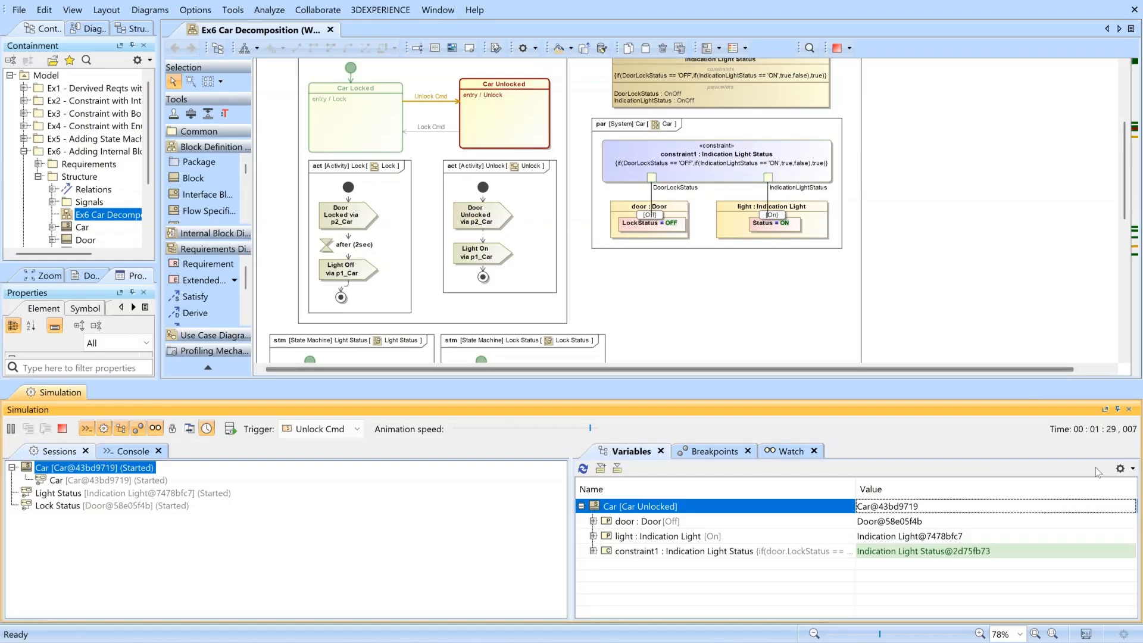
click(1036, 634)
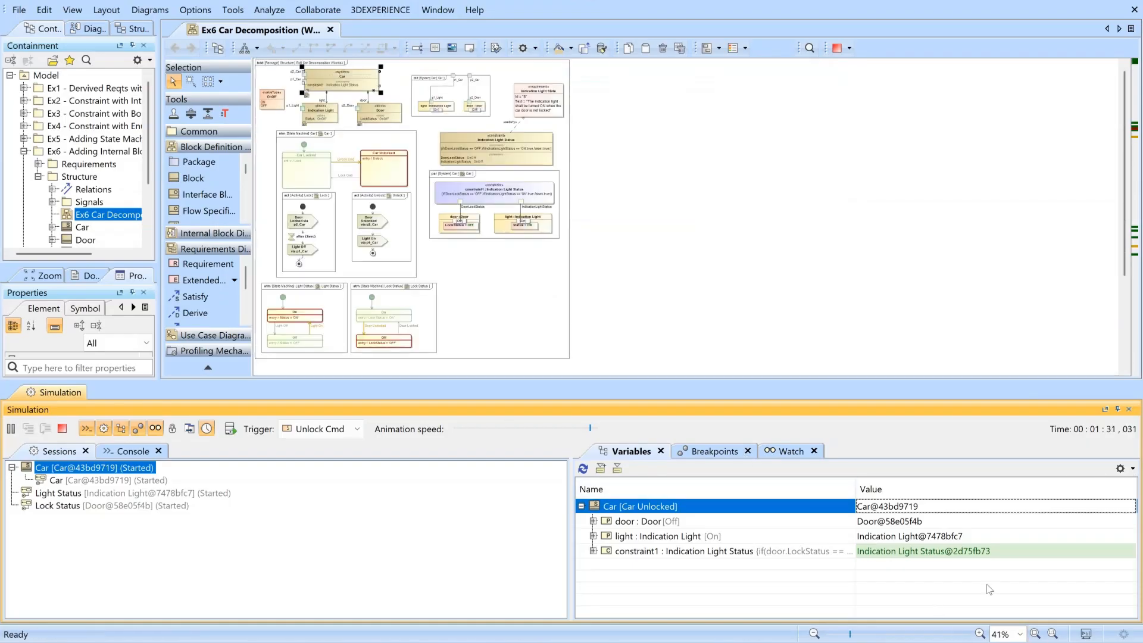
drag(62, 399, 1134, 245)
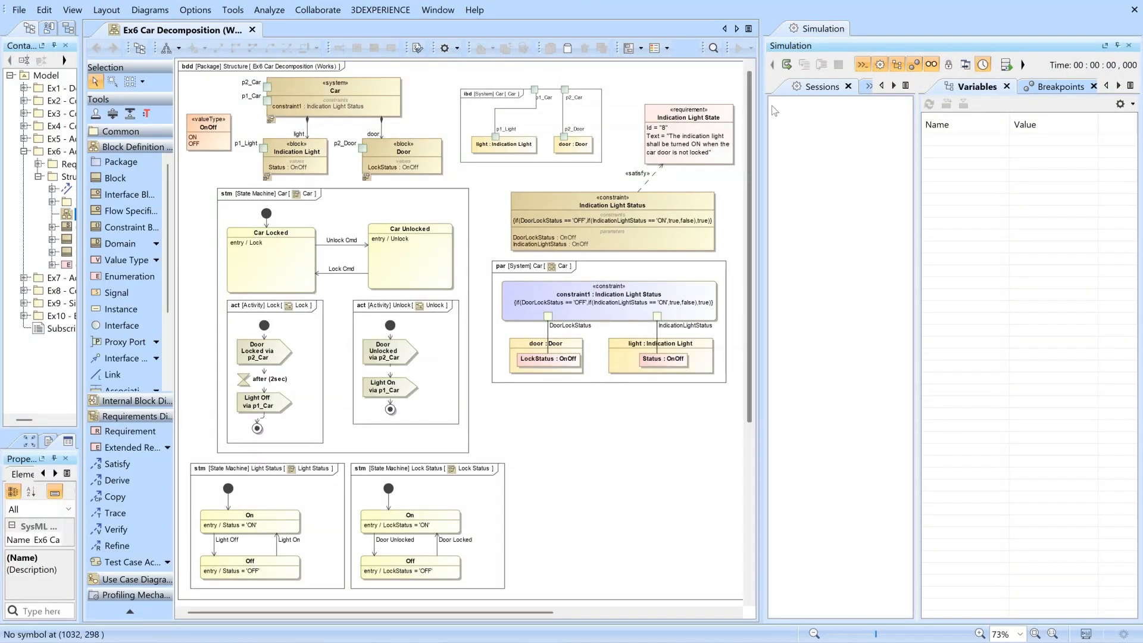
- Start the Car simulation again from the Ex6 diagram and trigger Unlock Cmd
click(787, 64)
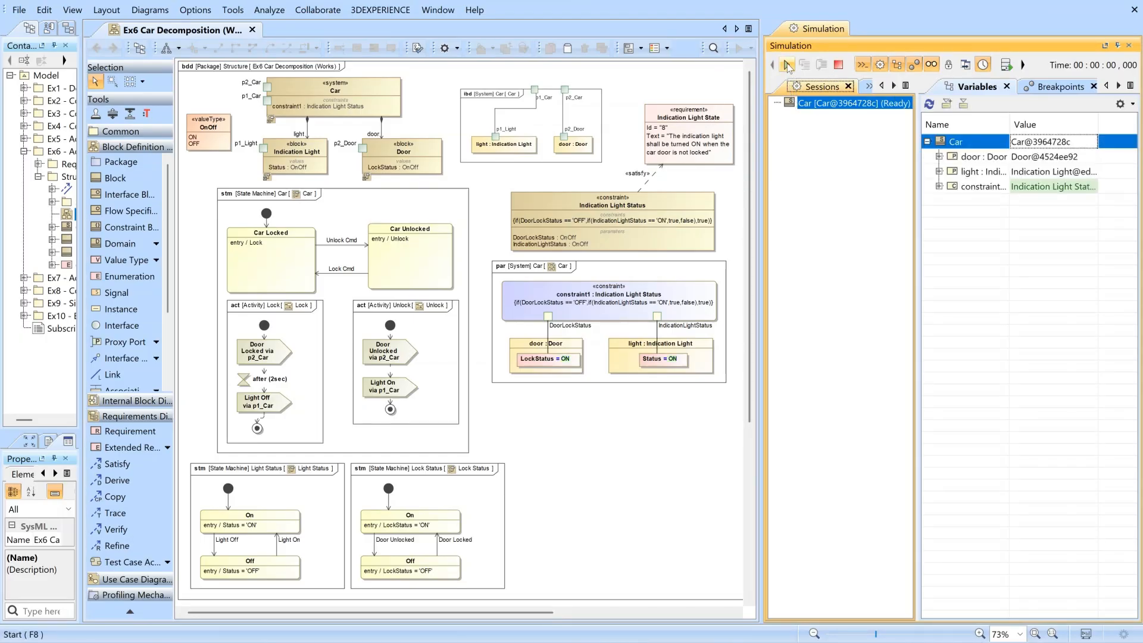
click(787, 64)
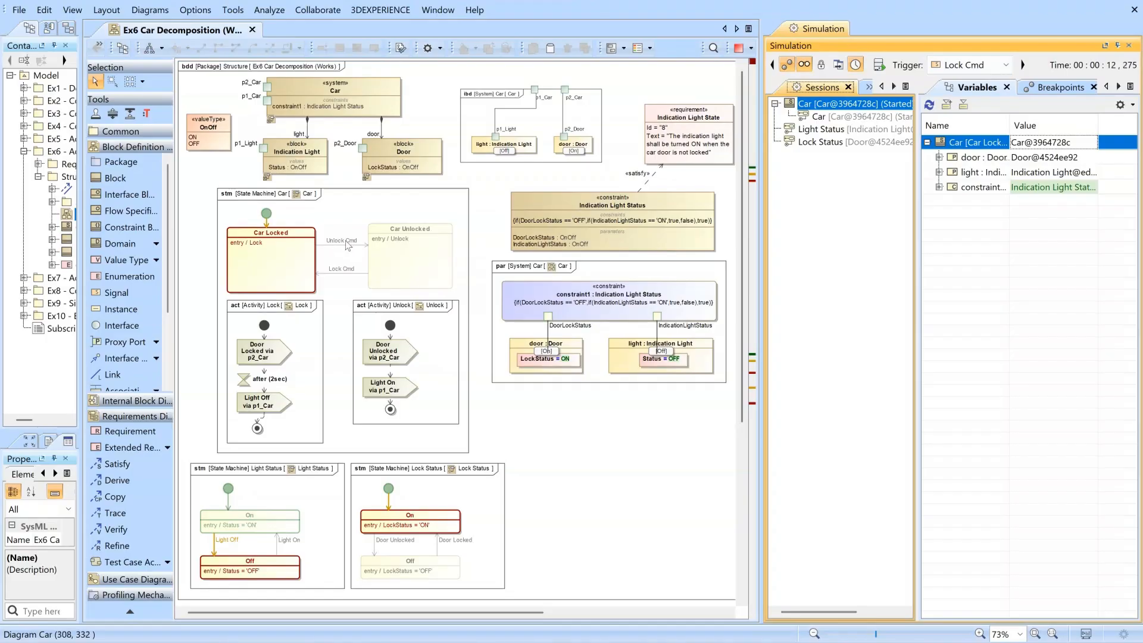
click(988, 65)
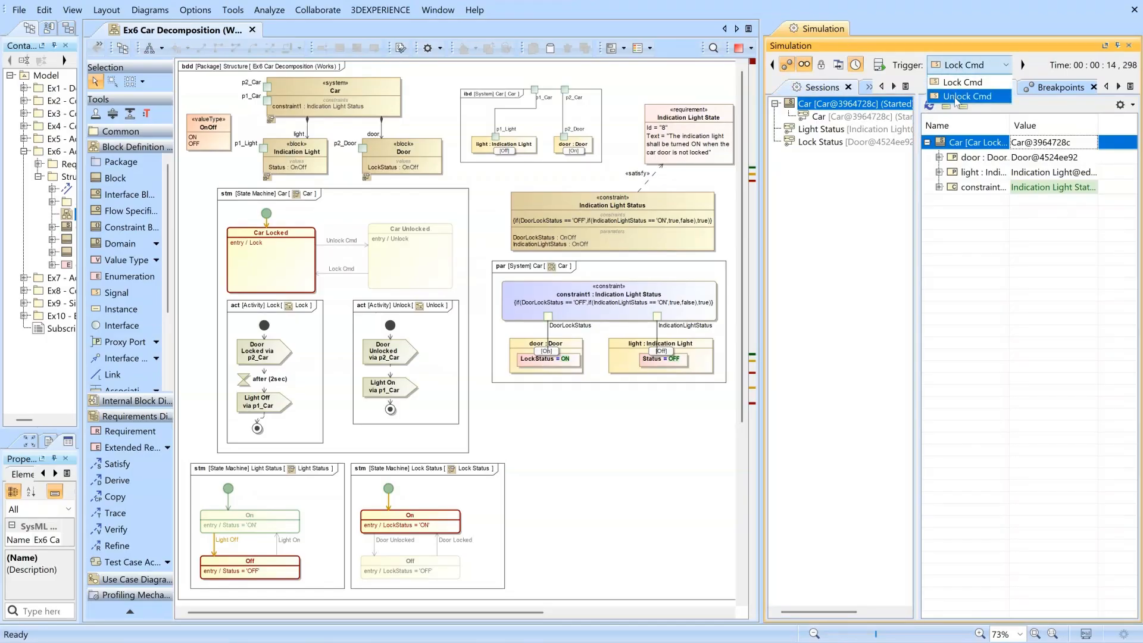
click(968, 96)
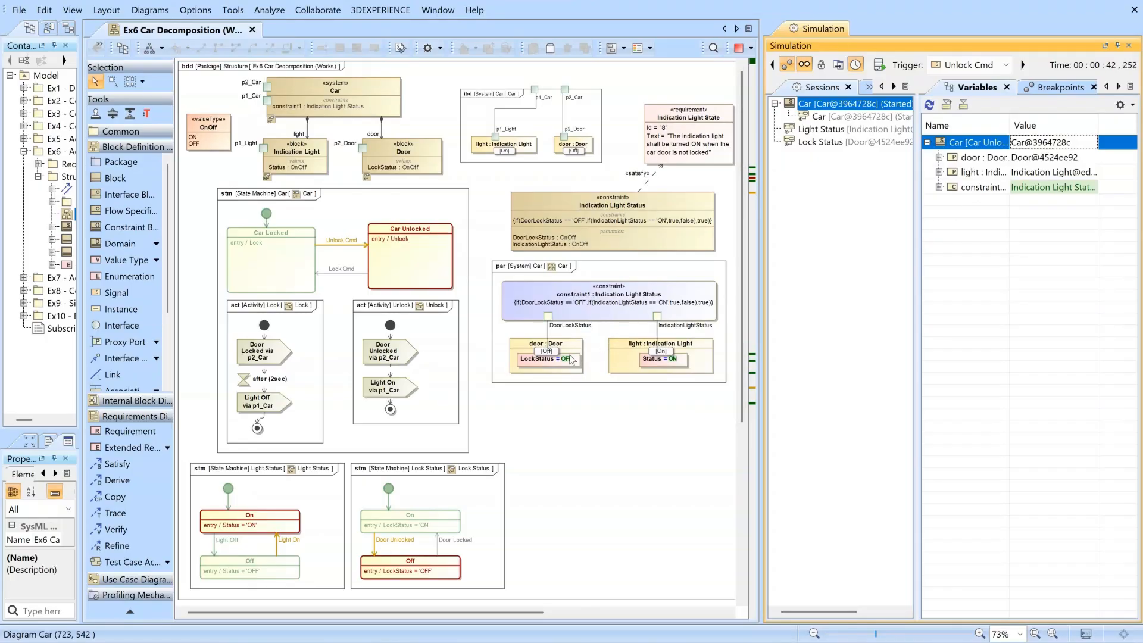
- Reorder the Unlock activity so Light On via p1_Car comes before Door Unlocked via p2_Car, and tighten the diagram frame around them
double_click(427, 352)
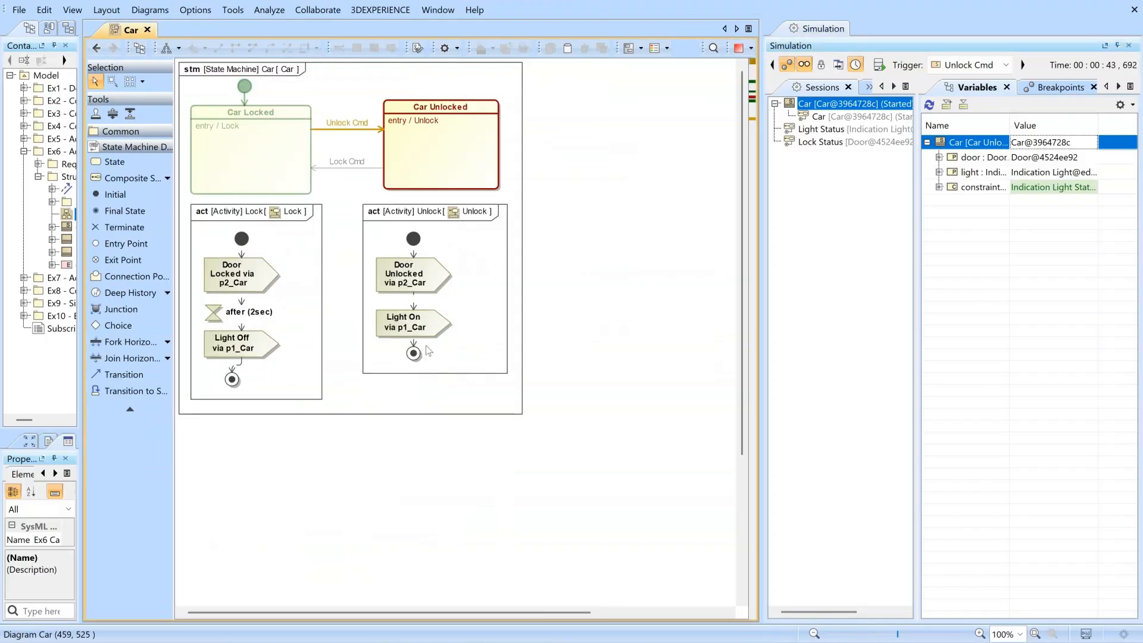
double_click(439, 287)
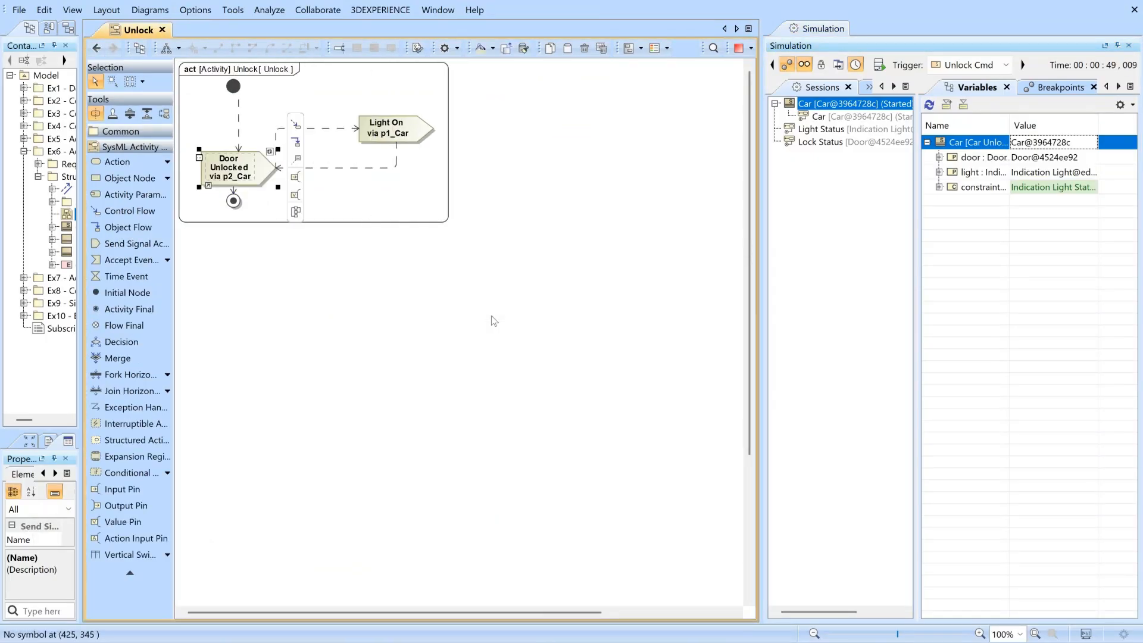
drag(298, 143, 231, 129)
click(523, 360)
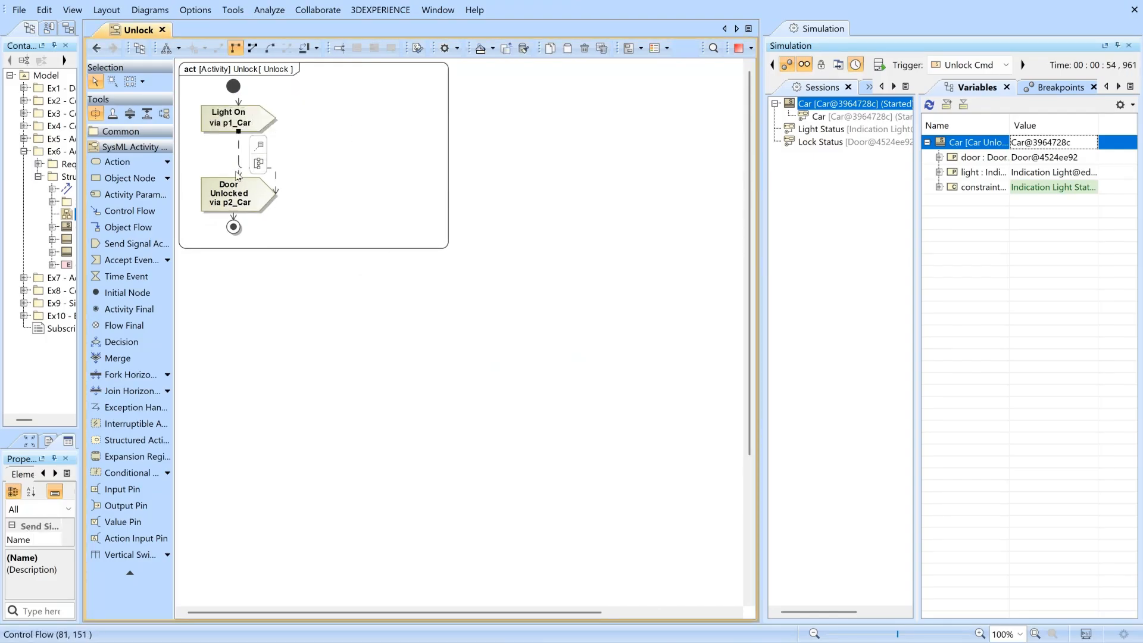
drag(235, 226, 235, 214)
click(431, 248)
click(435, 249)
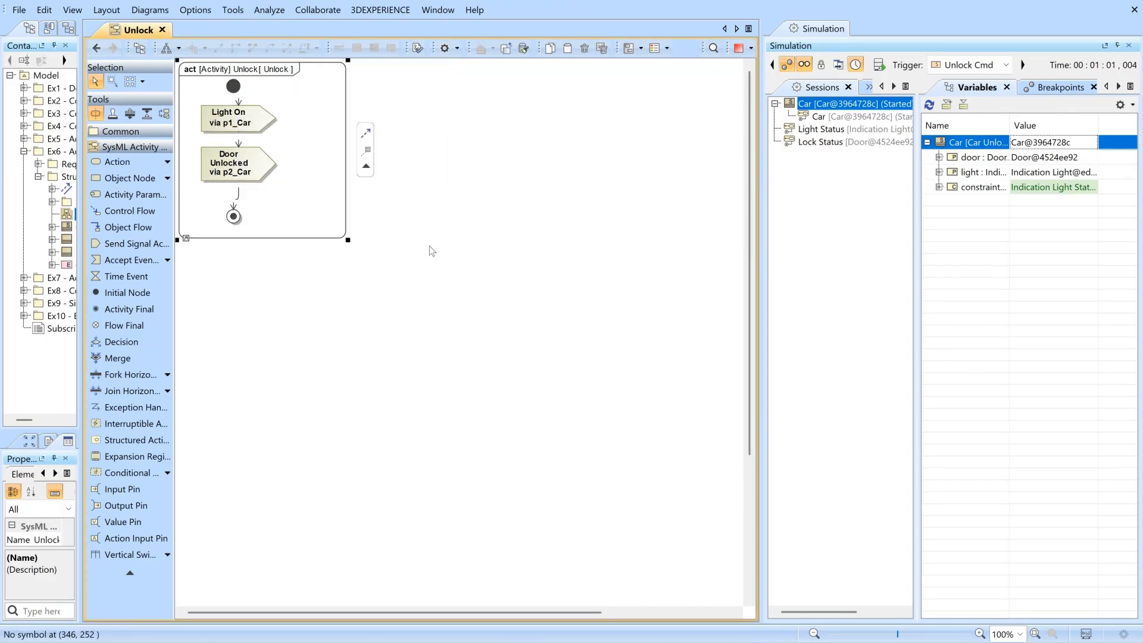
- Rerun the Car simulation from the Ex6 Car Decomposition diagram with the reordered Unlock activity and trigger Unlock Cmd
click(97, 48)
click(488, 373)
click(96, 48)
click(787, 64)
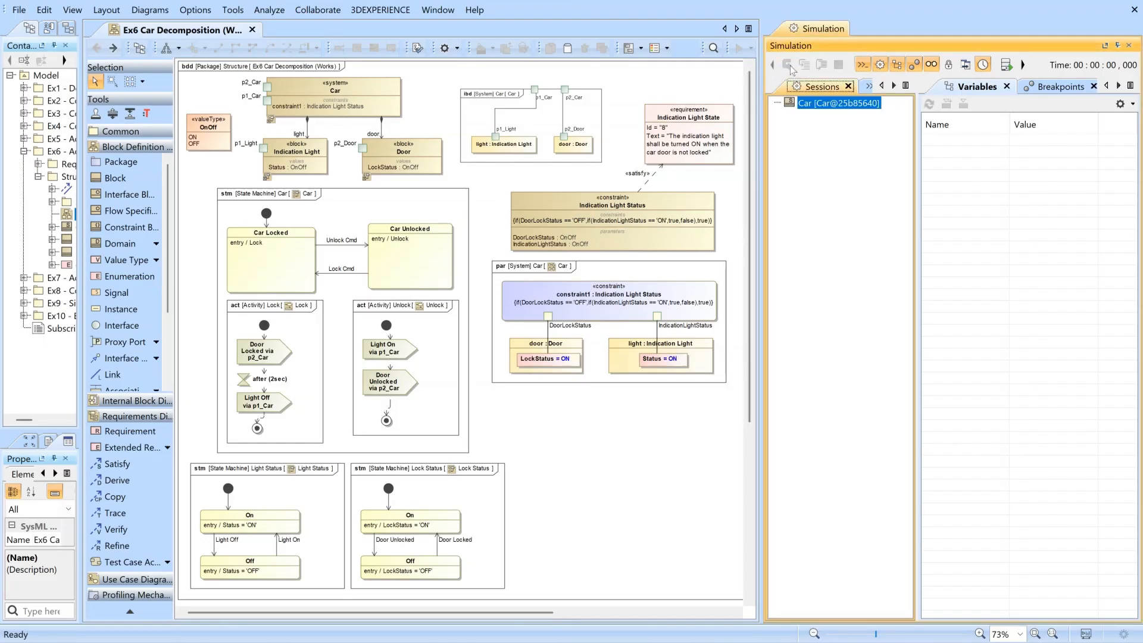
click(791, 65)
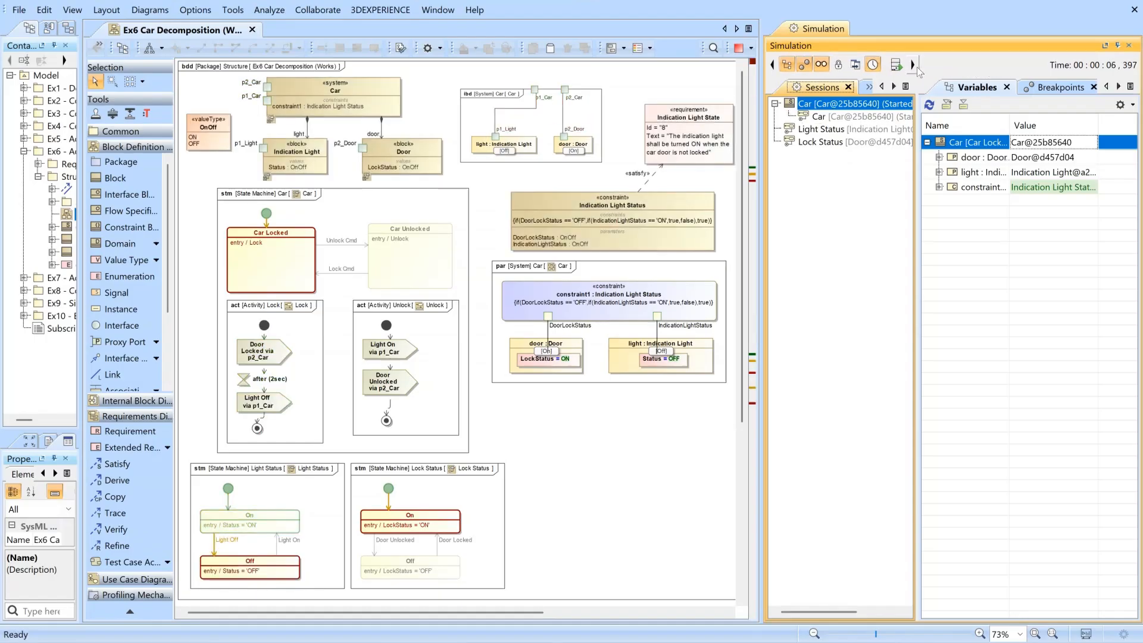
click(978, 67)
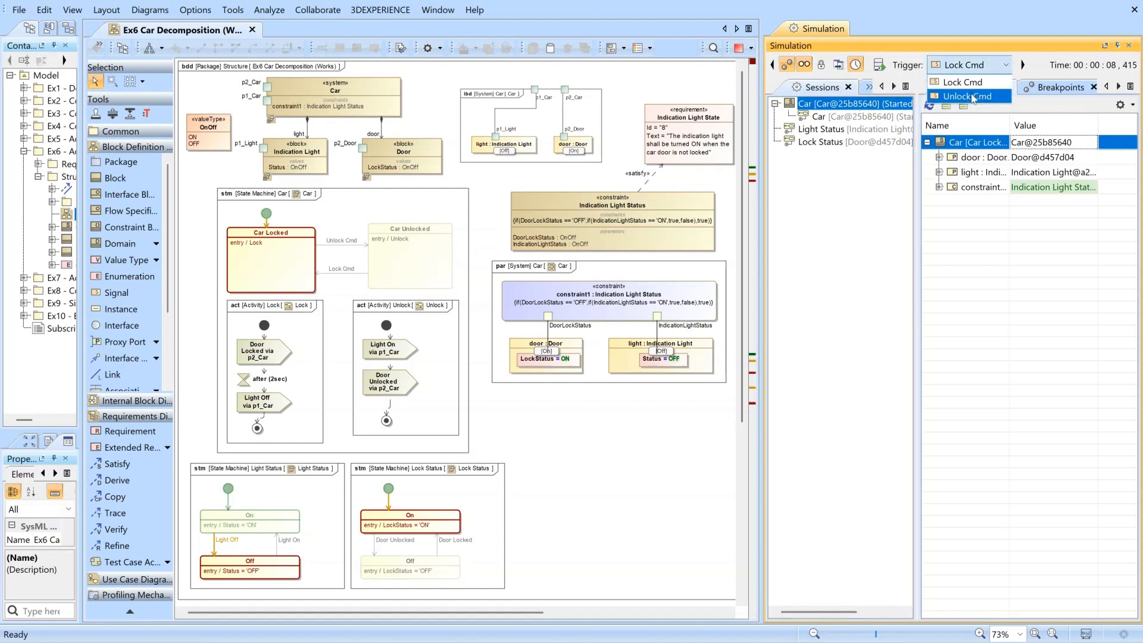
click(969, 96)
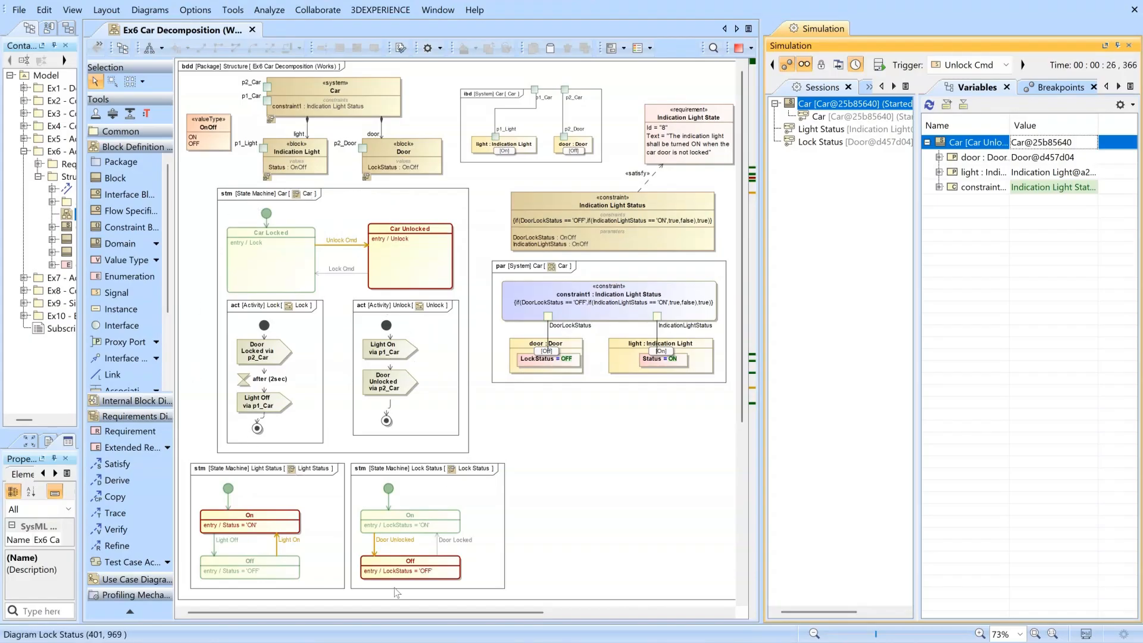
- Shift the Indication Light State requirement slightly toward the internal block diagram and deselect it
drag(690, 114, 676, 114)
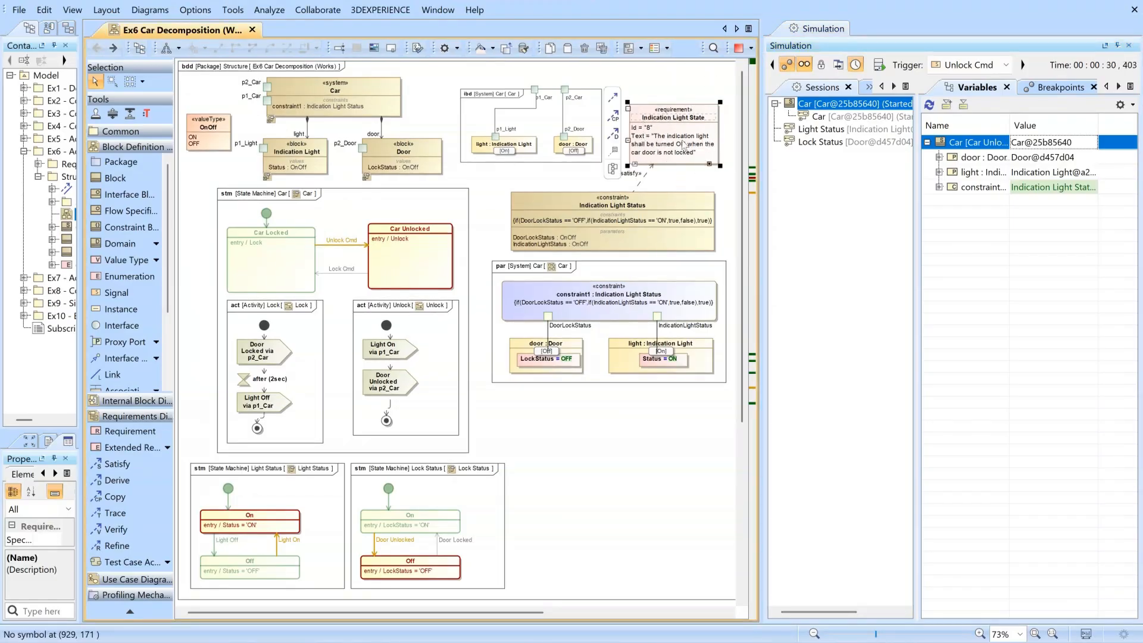
click(678, 81)
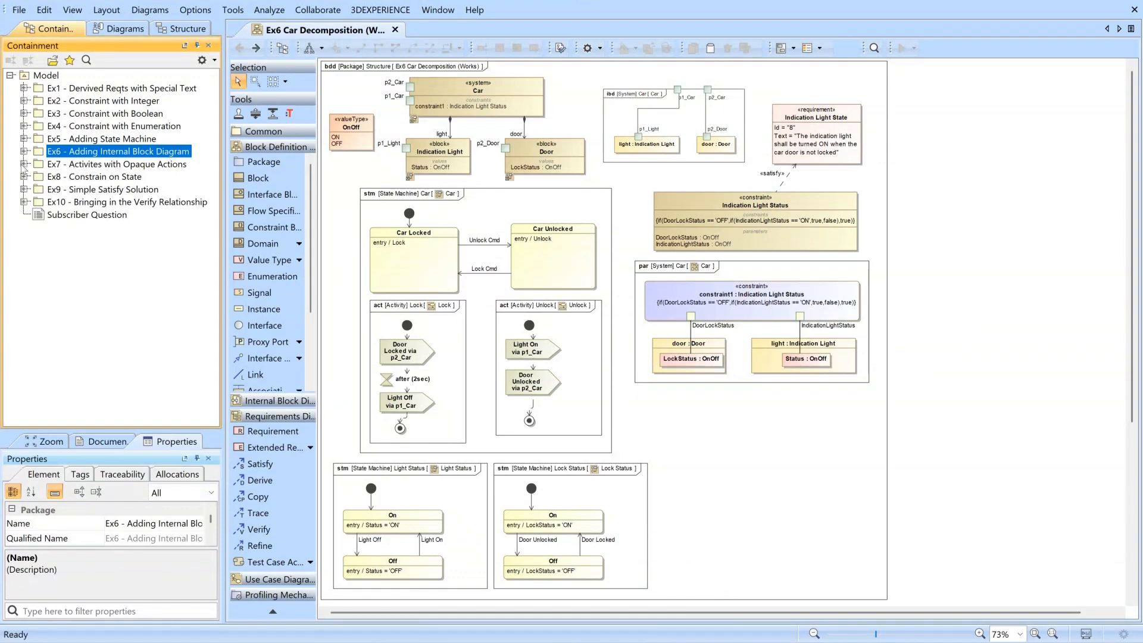
- Open the Ex7 Car Decomposition (Works) diagram from the Structure package of Ex7 - Activites with Opaque Actions
click(24, 164)
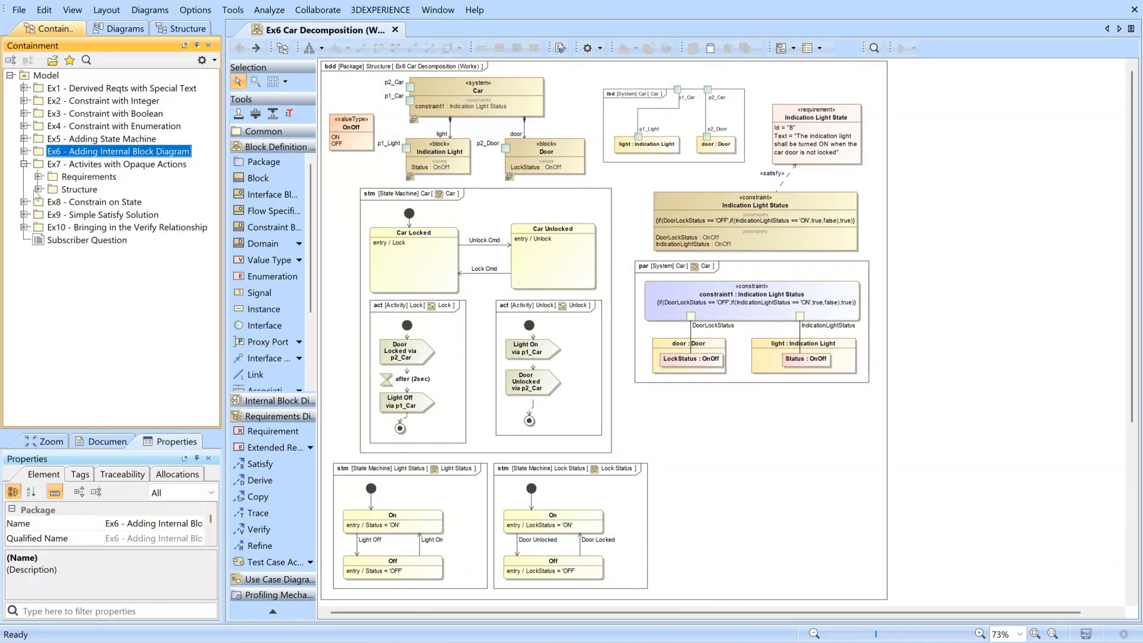
click(38, 189)
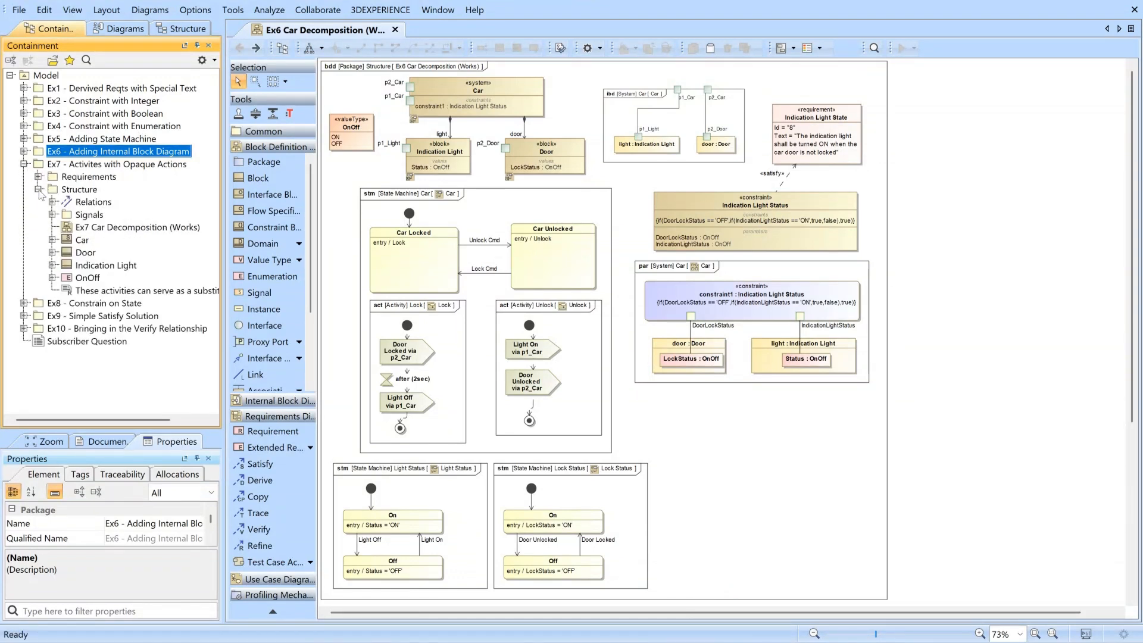
double_click(110, 230)
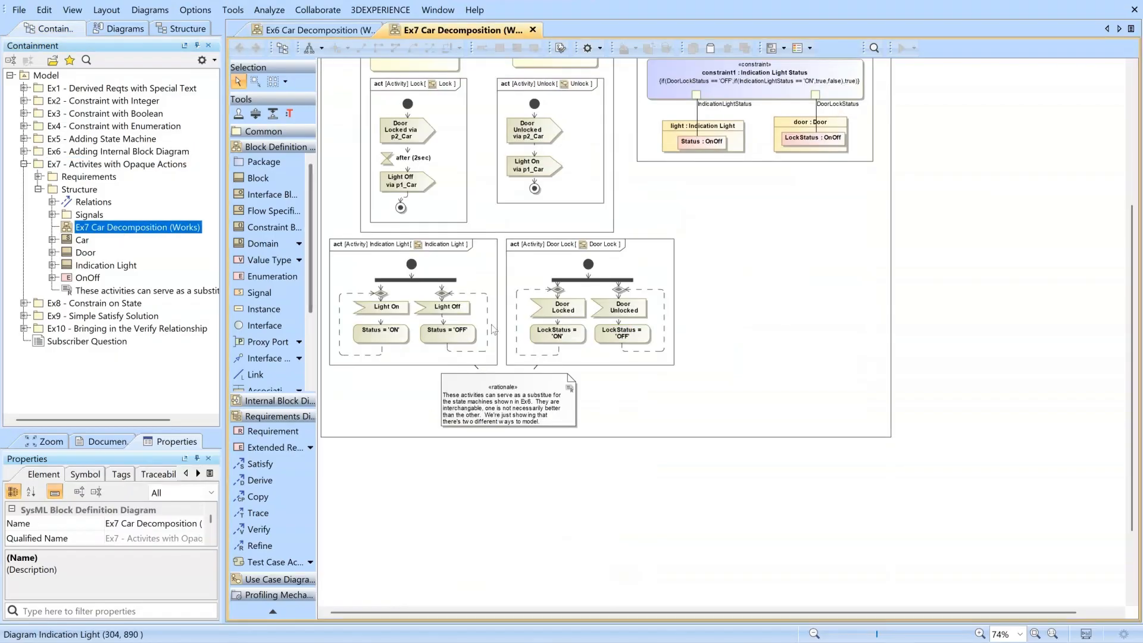
- Examine the Indication Light and Door Lock activities in the Ex7 diagram that replace the state machines
scroll(508, 323, up, 6)
scroll(530, 463, down, 1)
click(424, 471)
click(583, 469)
click(440, 471)
click(568, 472)
scroll(555, 478, down, 1)
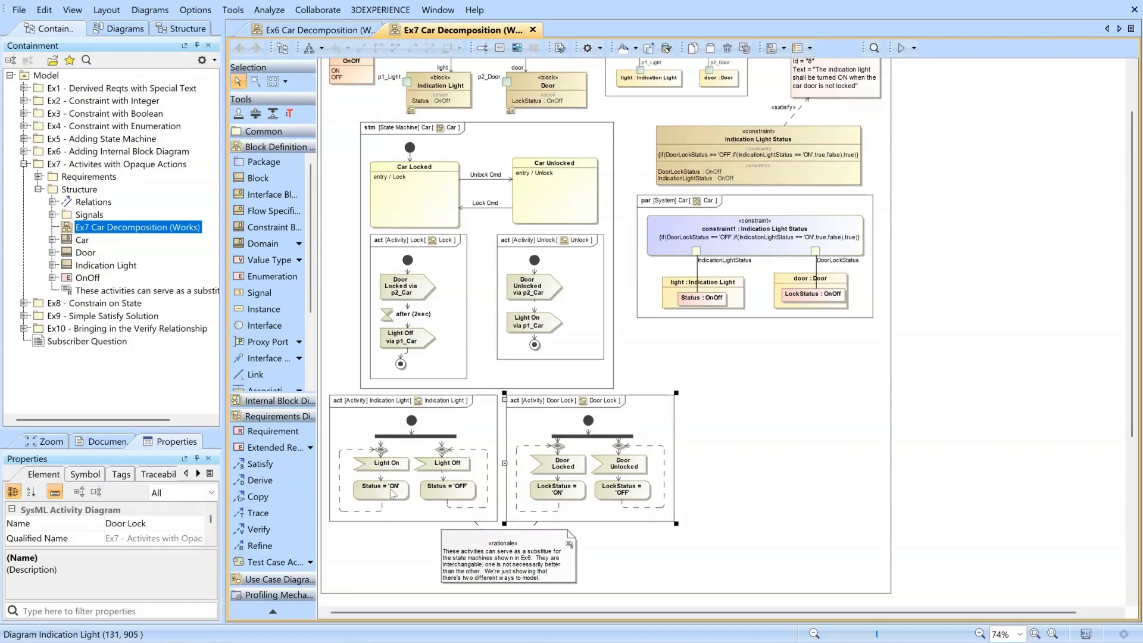
- Inspect the specification of the Status = 'ON' opaque action in the Indication Light activity and return to the Ex7 Car Decomposition diagram
double_click(377, 490)
click(392, 184)
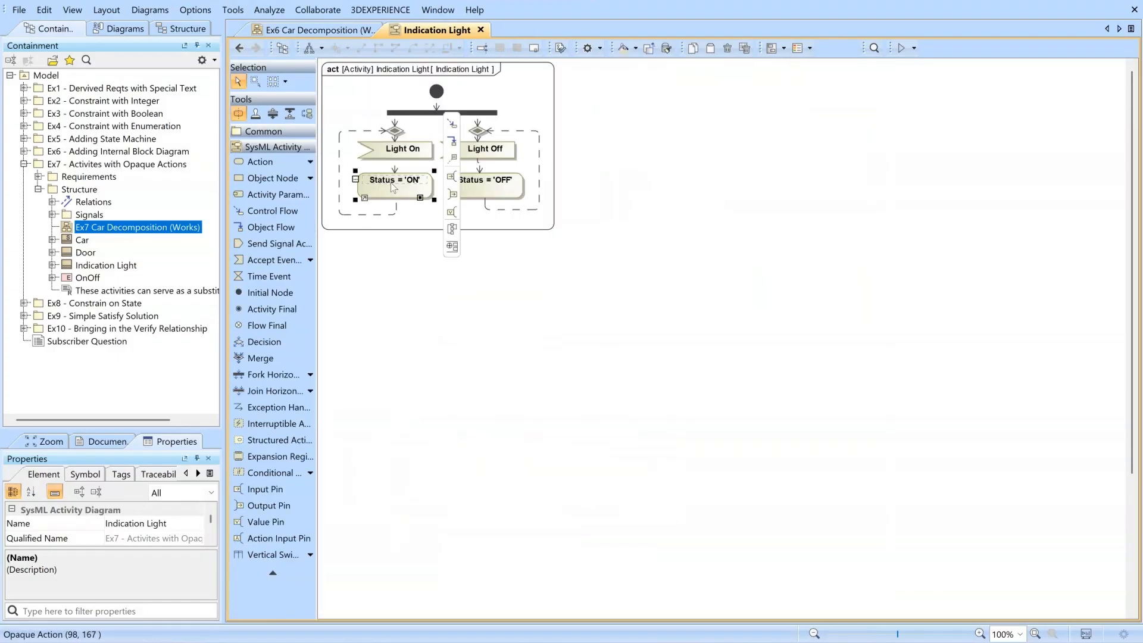
click(506, 186)
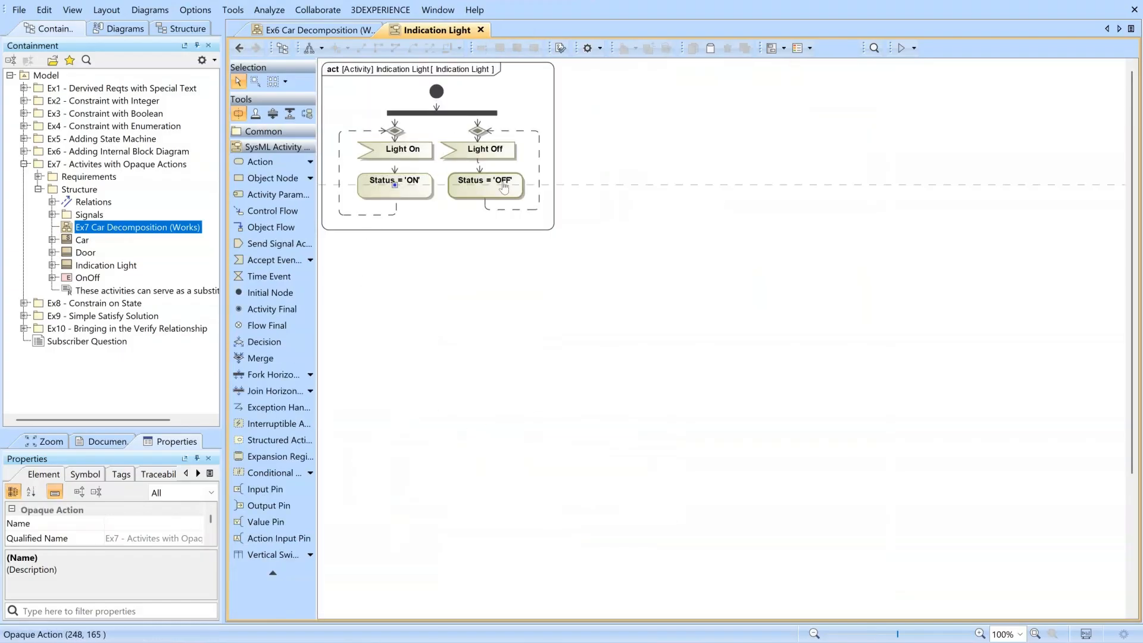
right_click(353, 188)
click(440, 194)
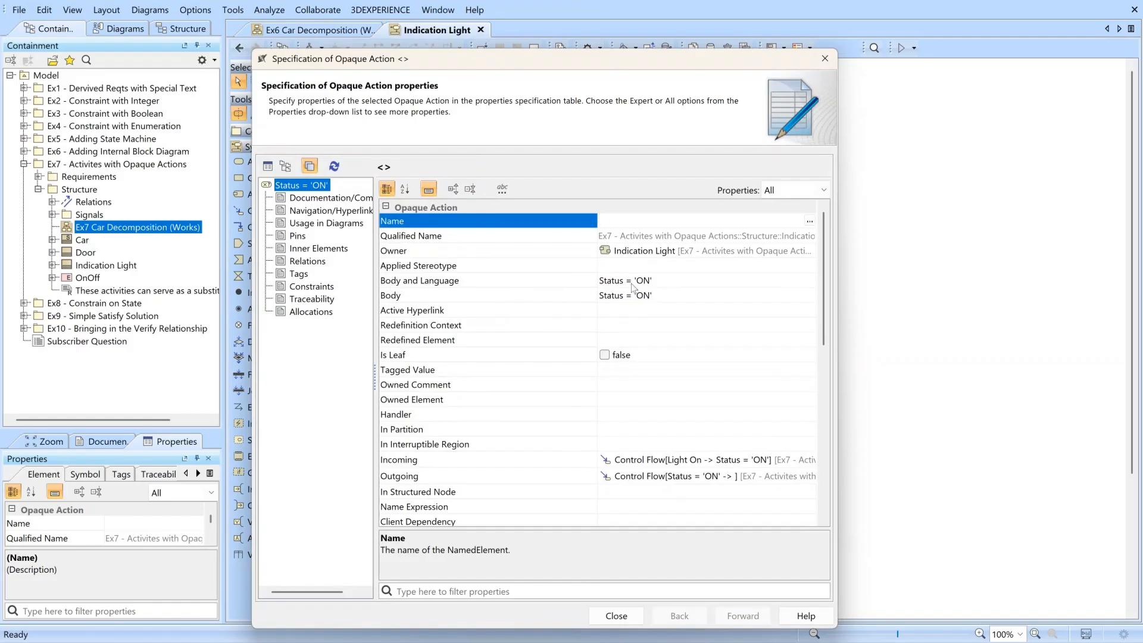
click(616, 616)
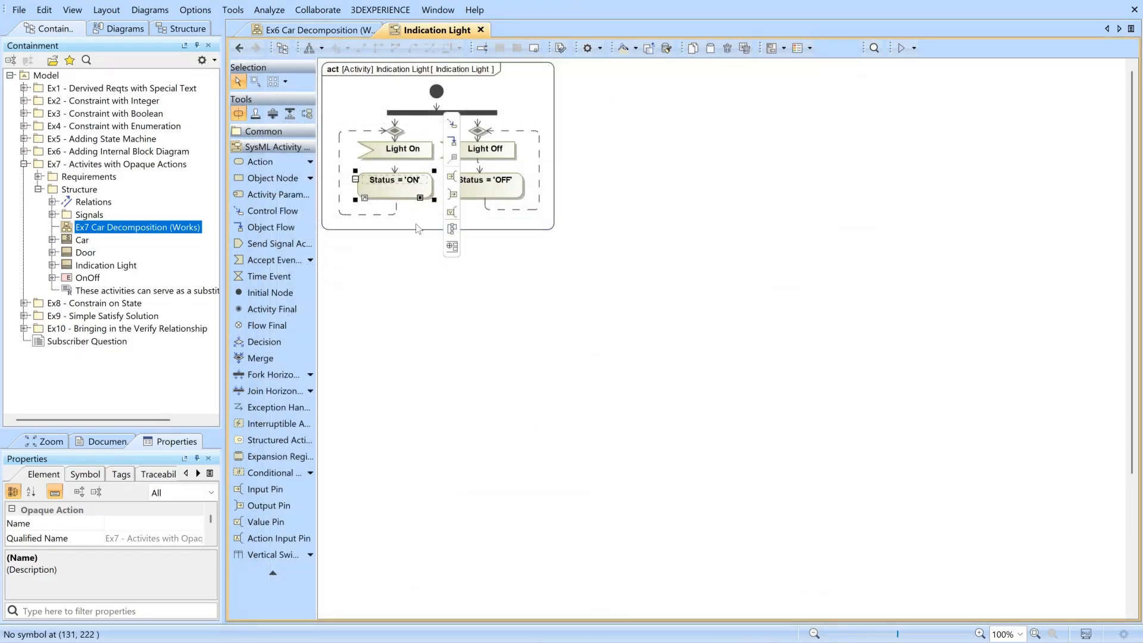
click(417, 228)
click(238, 48)
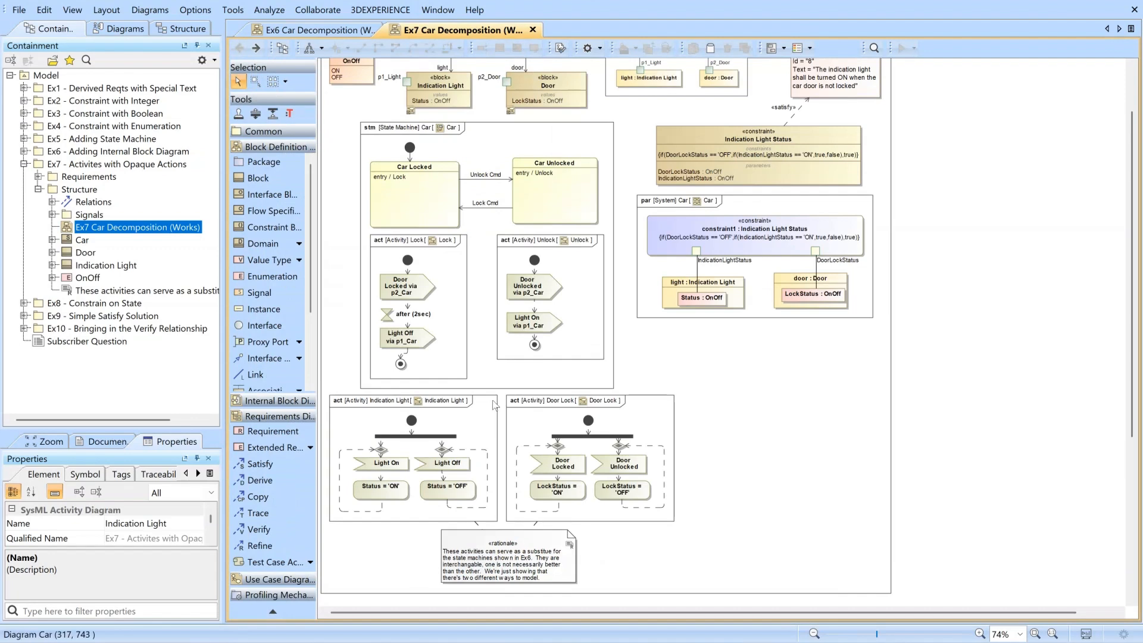
scroll(614, 362, up, 3)
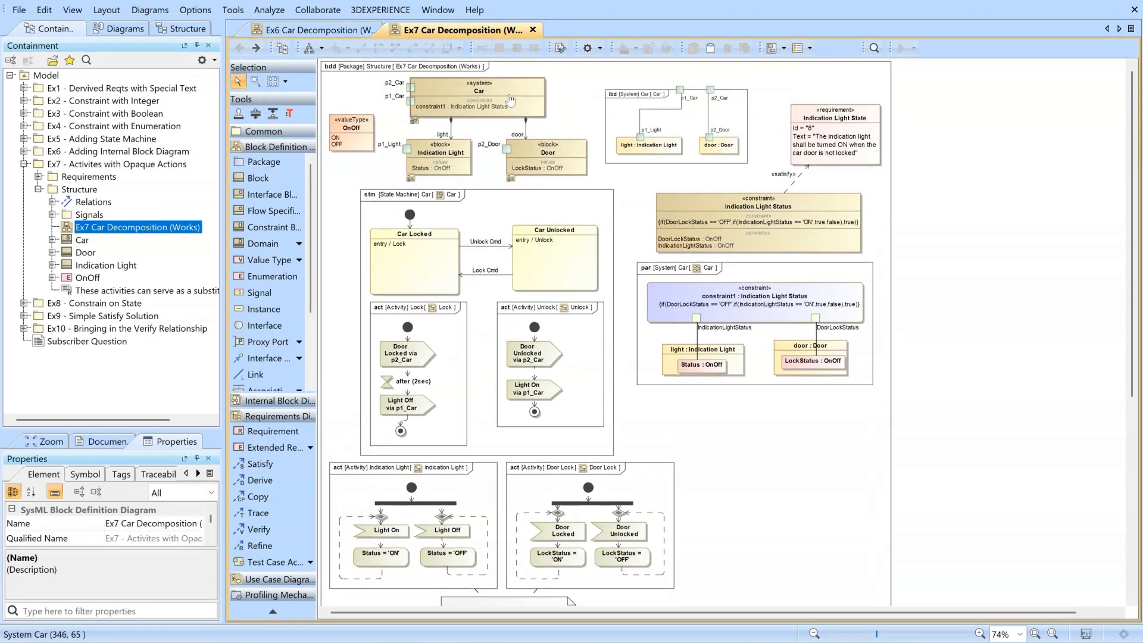
- Run the simulation of the Car system in the Ex7 diagram and expand its door, light and constraint variables
click(541, 118)
click(903, 48)
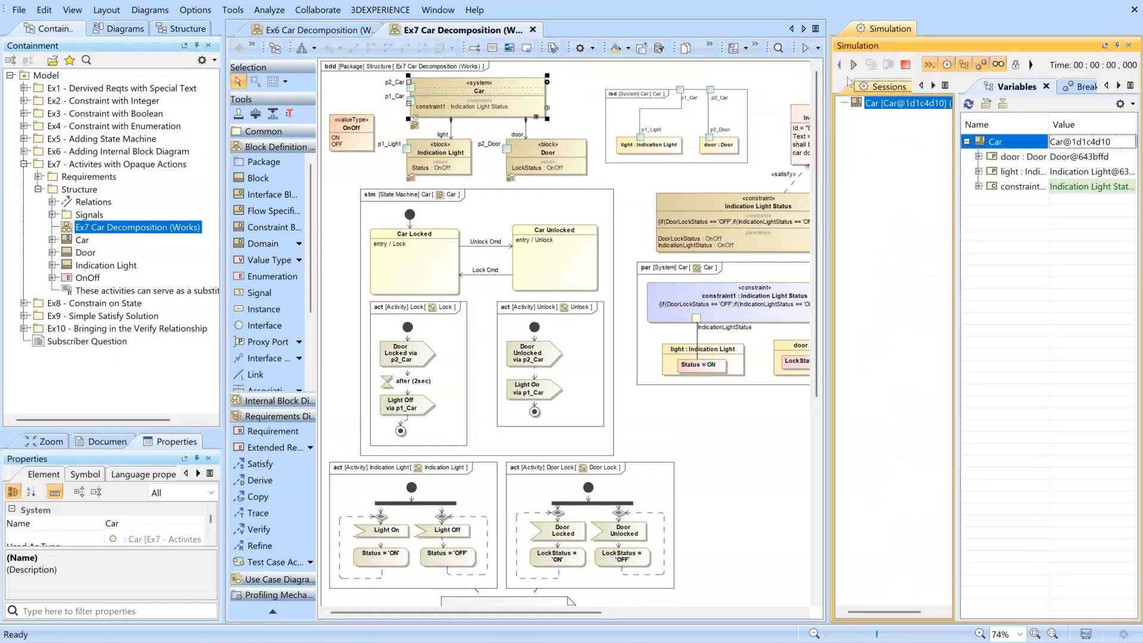
click(854, 65)
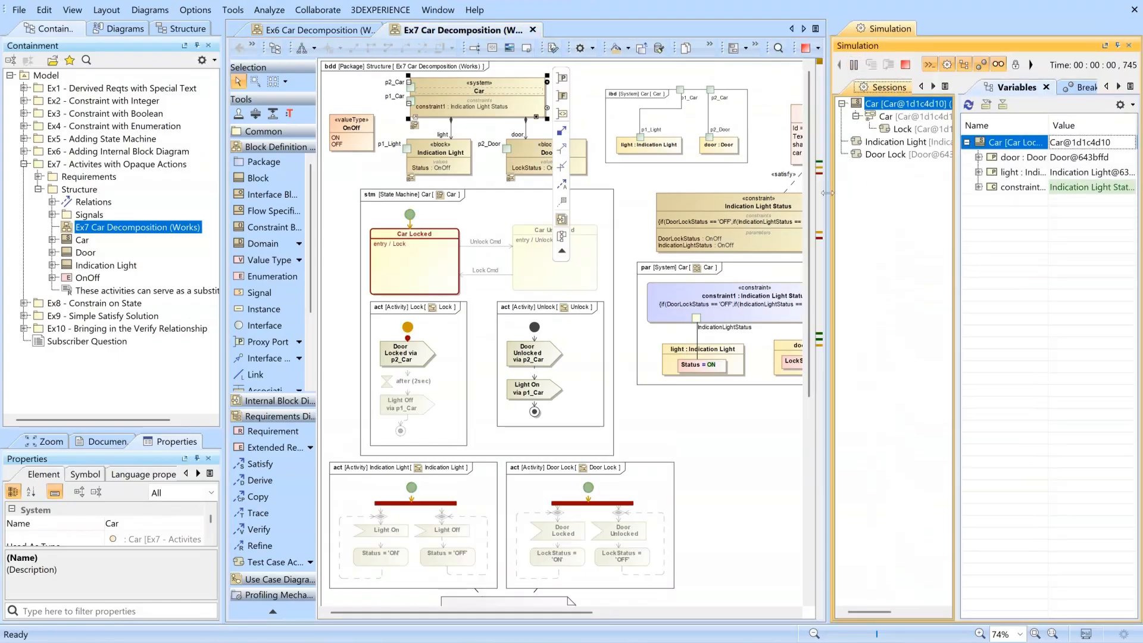
click(978, 187)
click(978, 172)
click(978, 157)
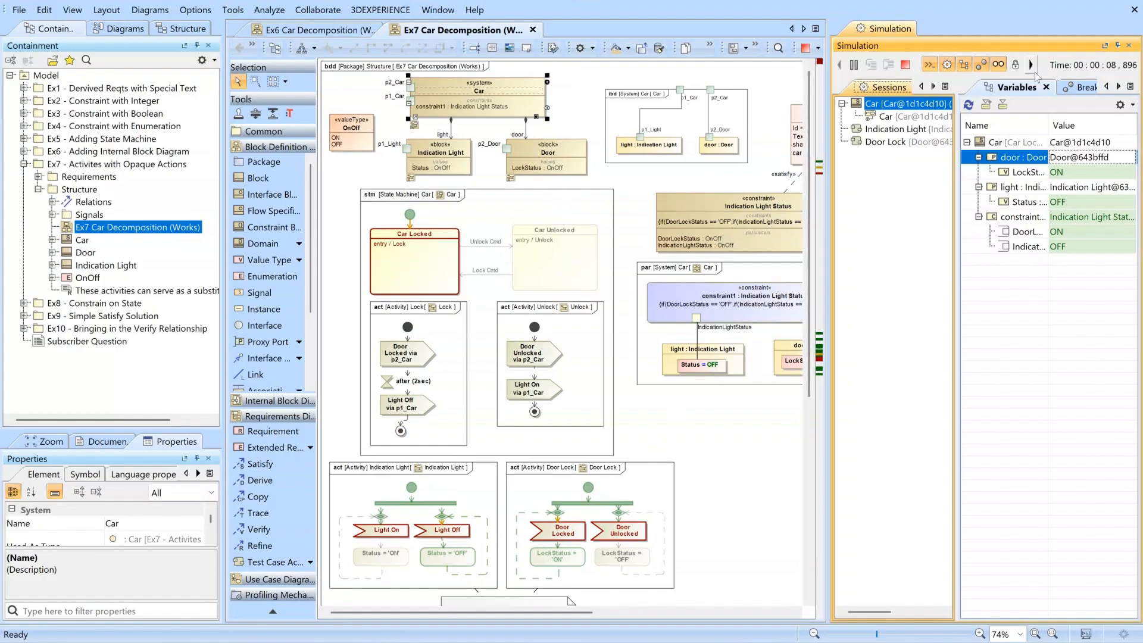
- Send the Unlock Cmd signal to the running Car simulation
click(1011, 66)
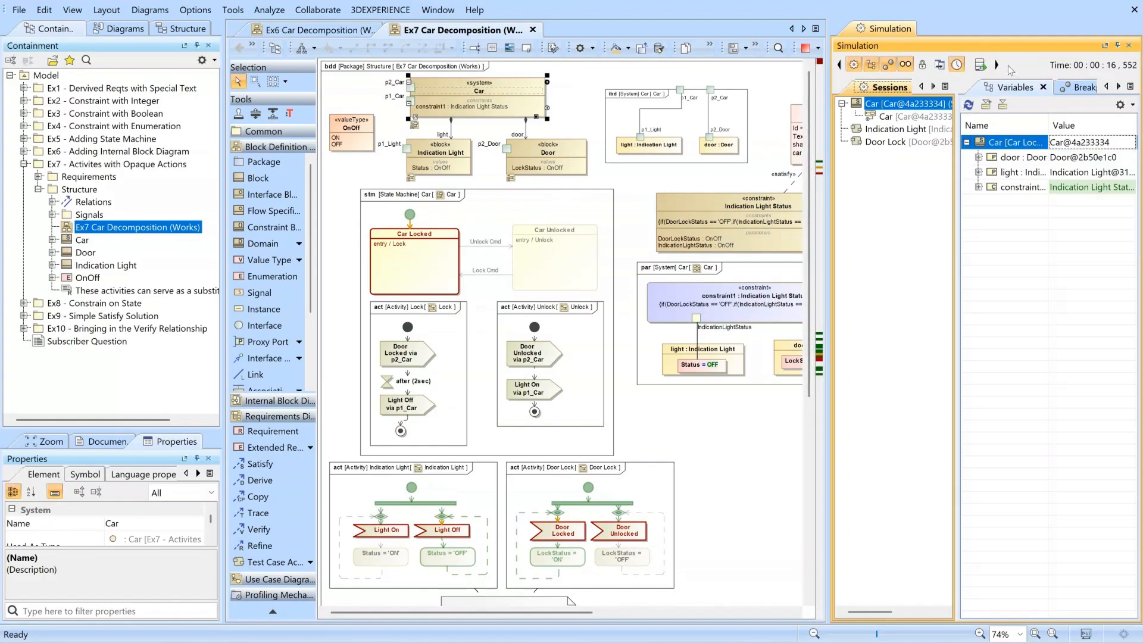
click(994, 66)
click(979, 65)
click(962, 66)
click(946, 66)
click(928, 65)
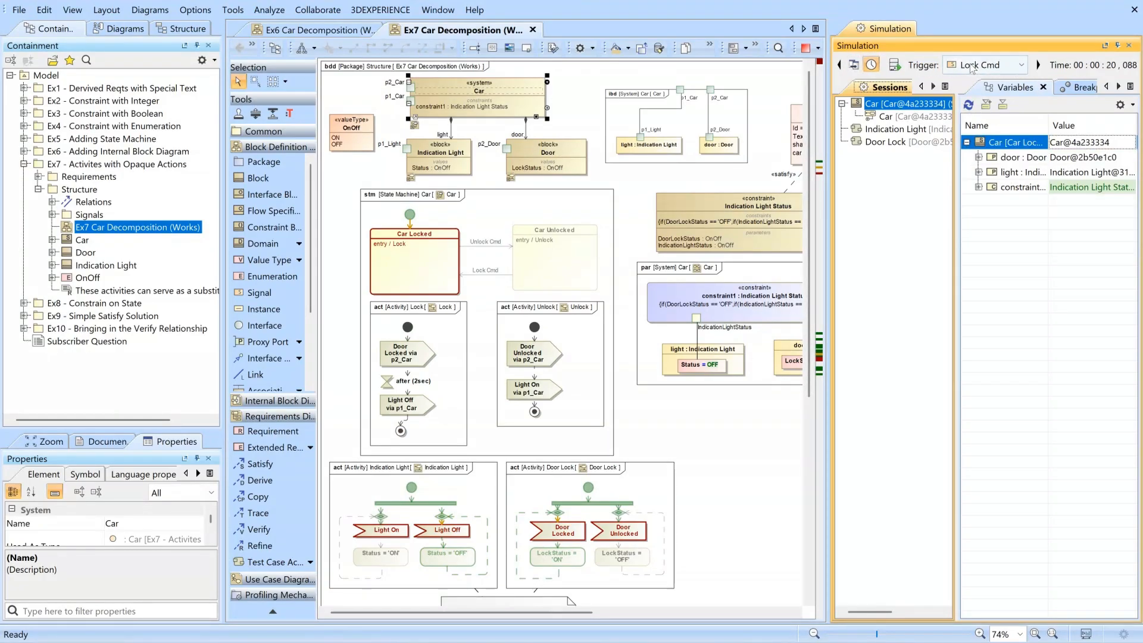
click(1001, 65)
click(1000, 95)
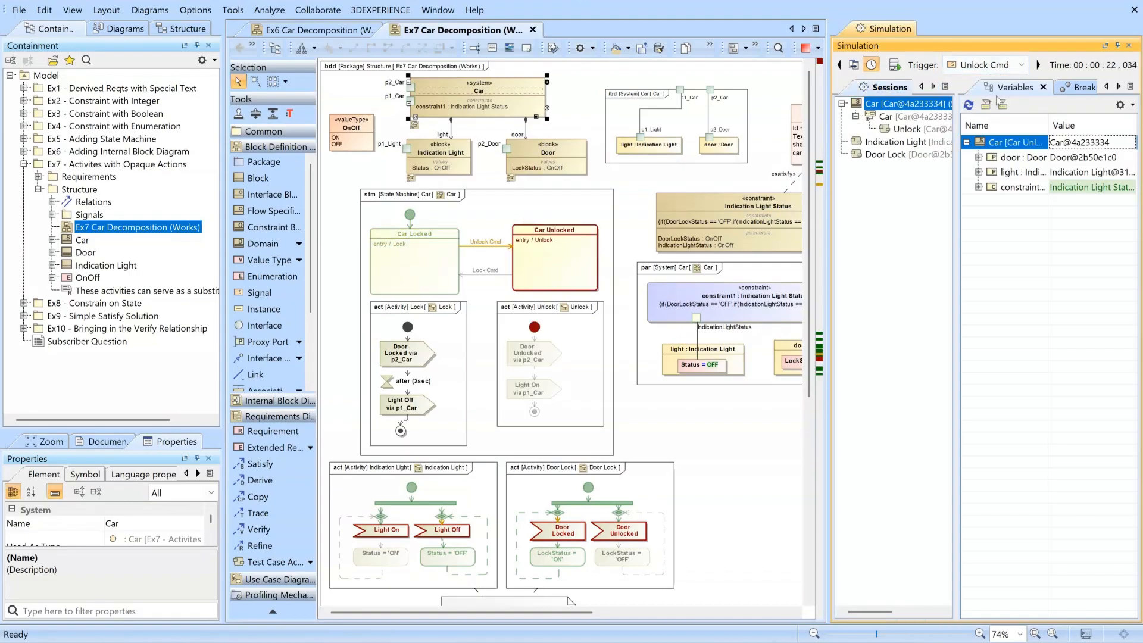
- Expand the door and light variables to check the lock status and light status after unlocking
click(983, 173)
click(978, 158)
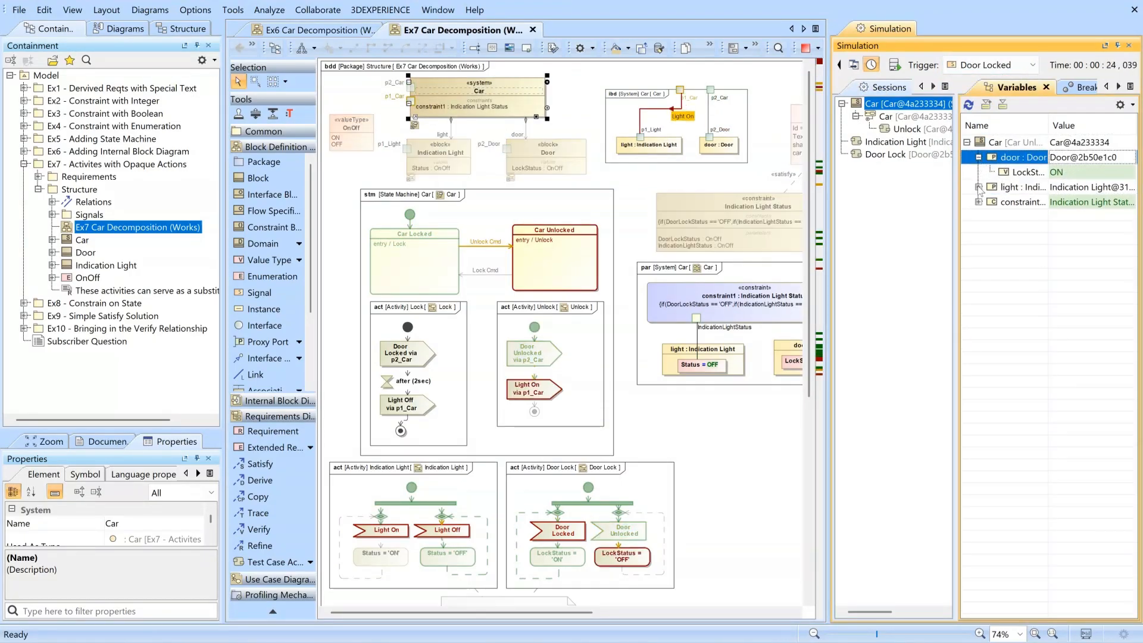
click(979, 188)
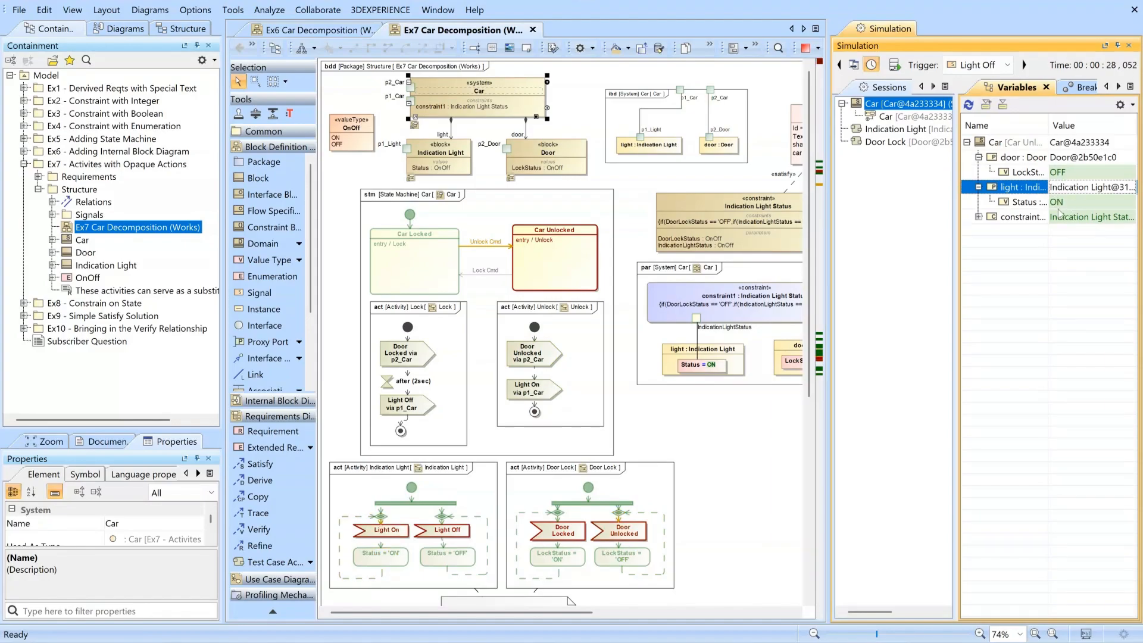
click(531, 355)
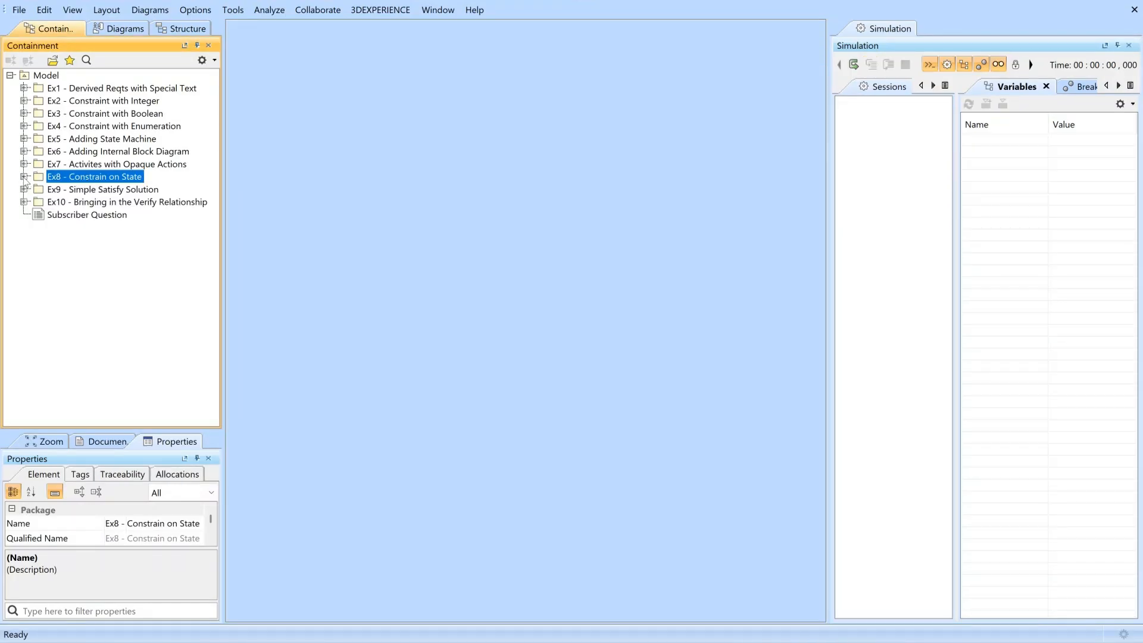
- Open the Ex8 Car Decomposition (Needs Additional Troubleshooting) diagram from Ex8's Structure package, widen the diagram area, and view the notes around the Indication Light Status constraint
click(23, 177)
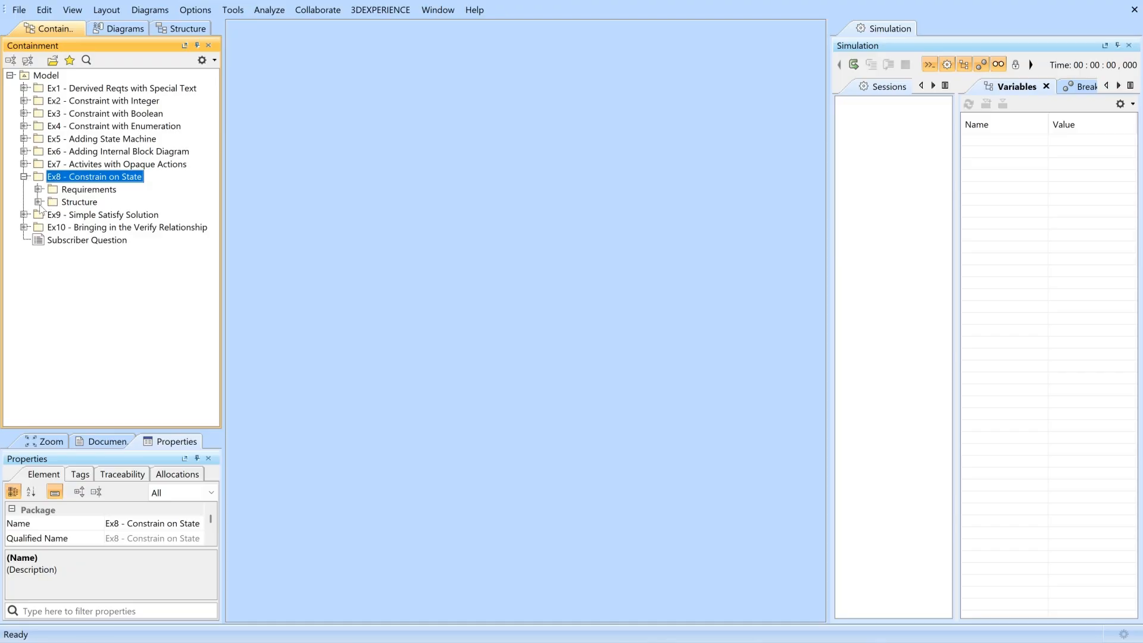
click(38, 202)
double_click(92, 240)
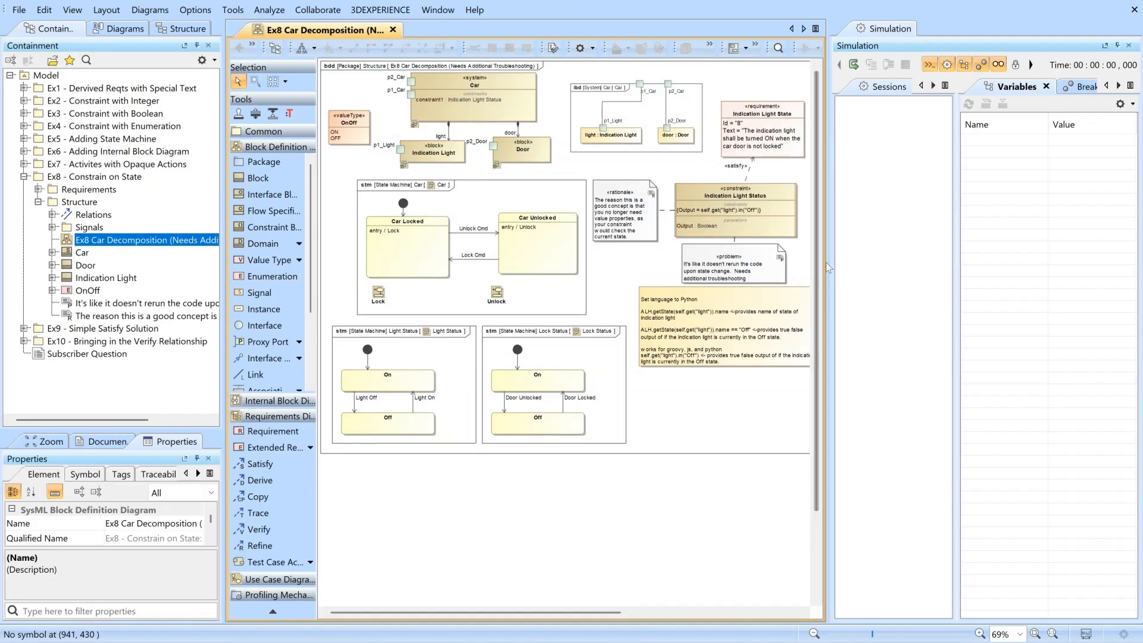
drag(832, 264, 878, 272)
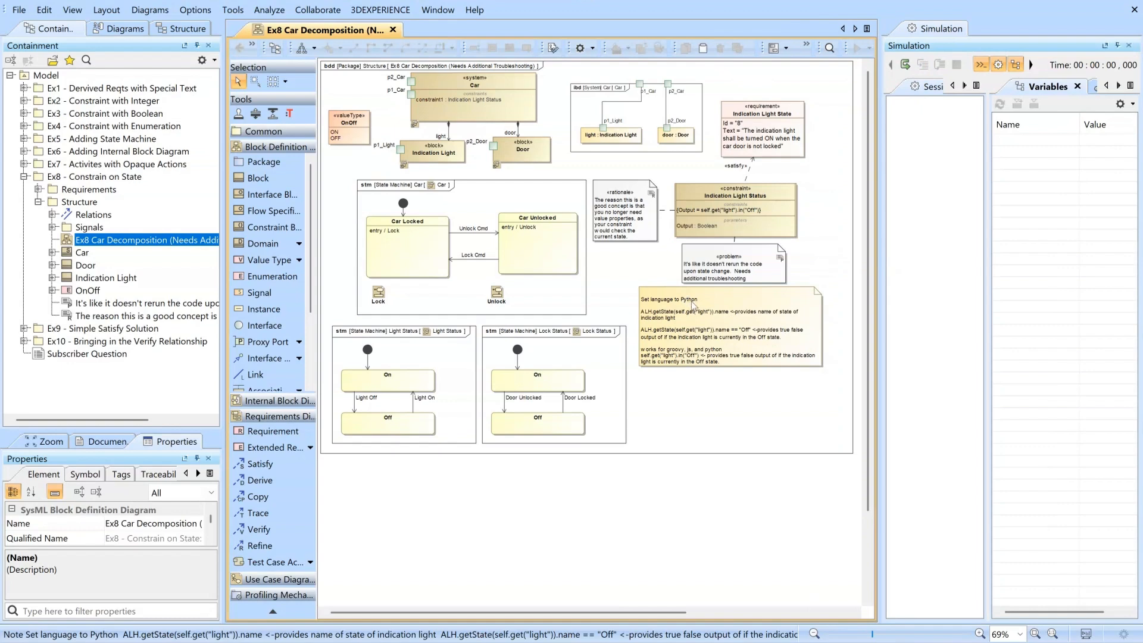
ctrl+scroll(798, 288, up, 4)
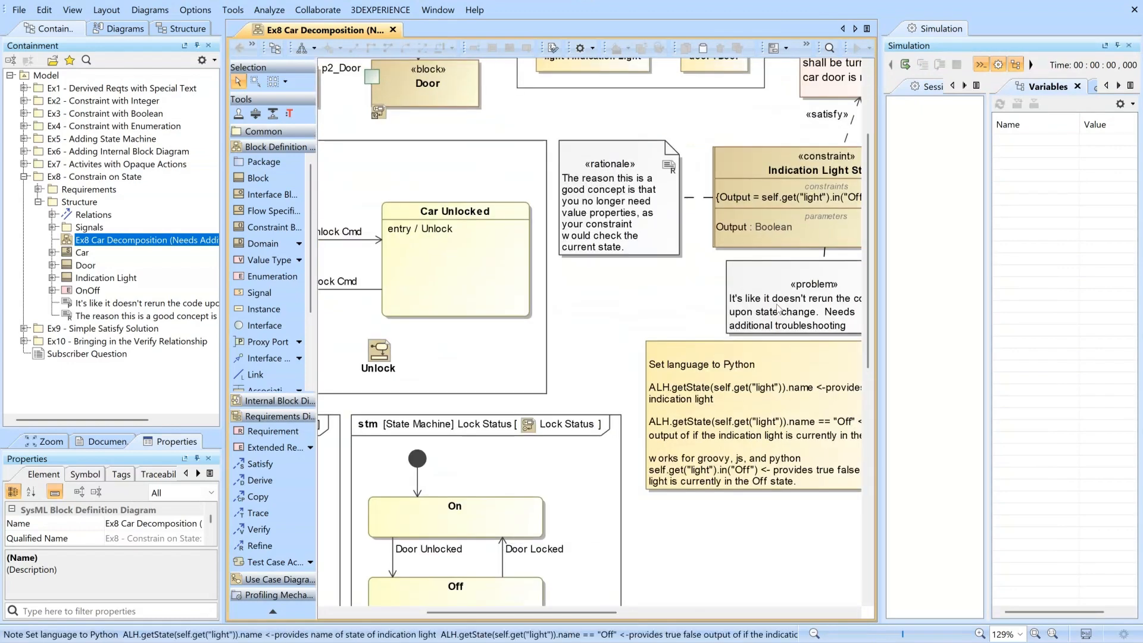
drag(562, 614, 640, 615)
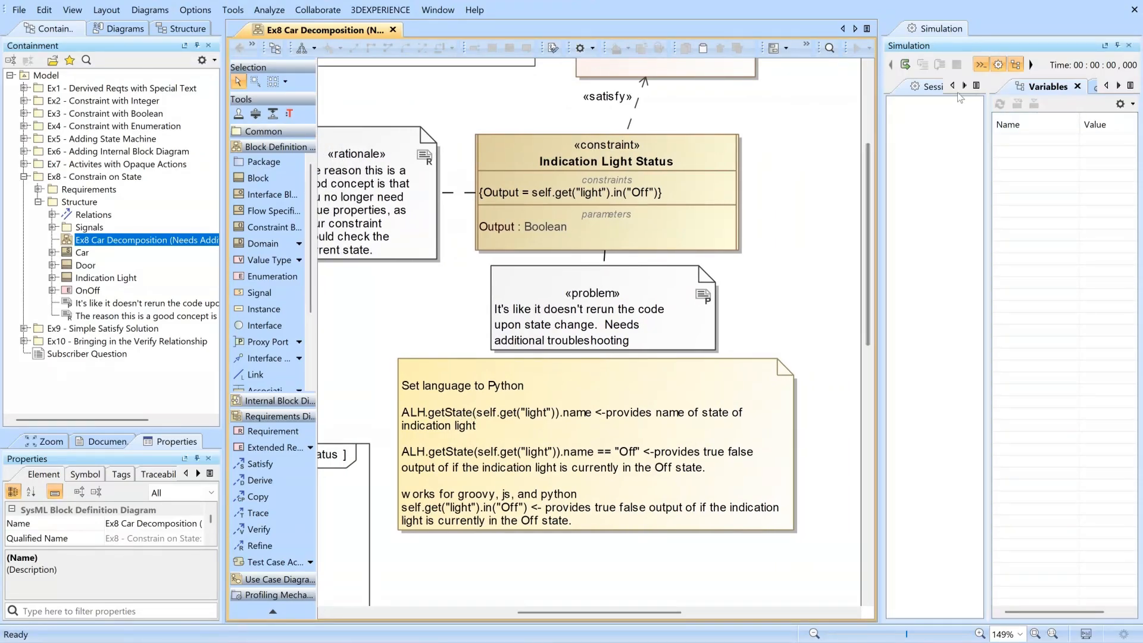
- Dock the Simulation window below the diagram and show its Console widened
drag(986, 131, 947, 132)
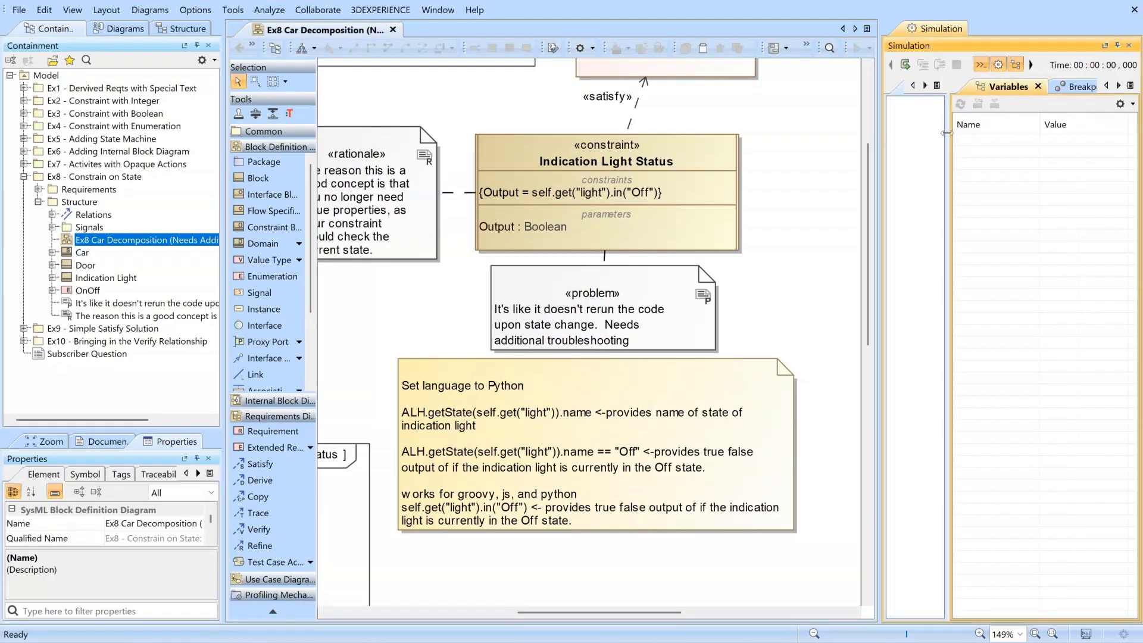
drag(938, 28, 714, 622)
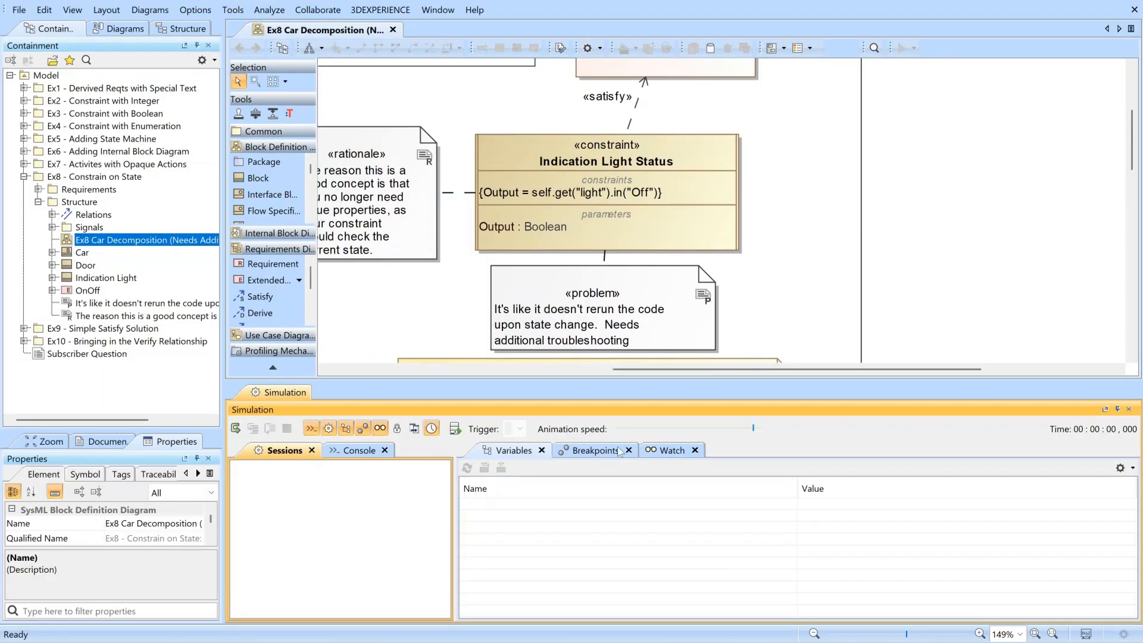
click(360, 451)
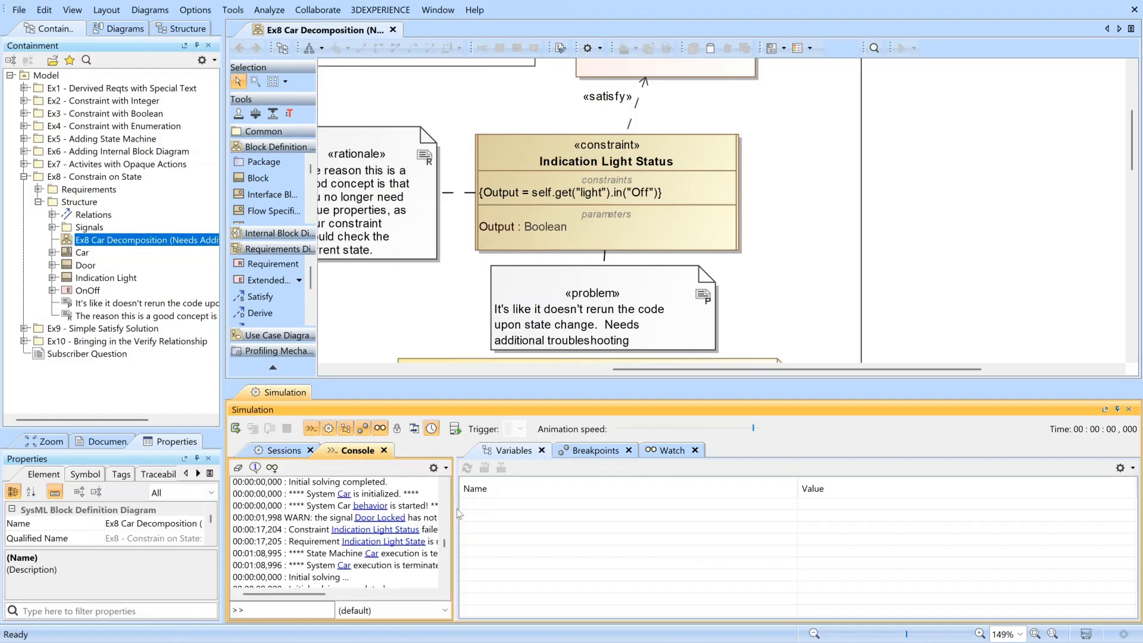
drag(456, 512, 823, 511)
- Review the scripting note below the constraint, clear the simulation console and set its language to Python
scroll(440, 536, down, 5)
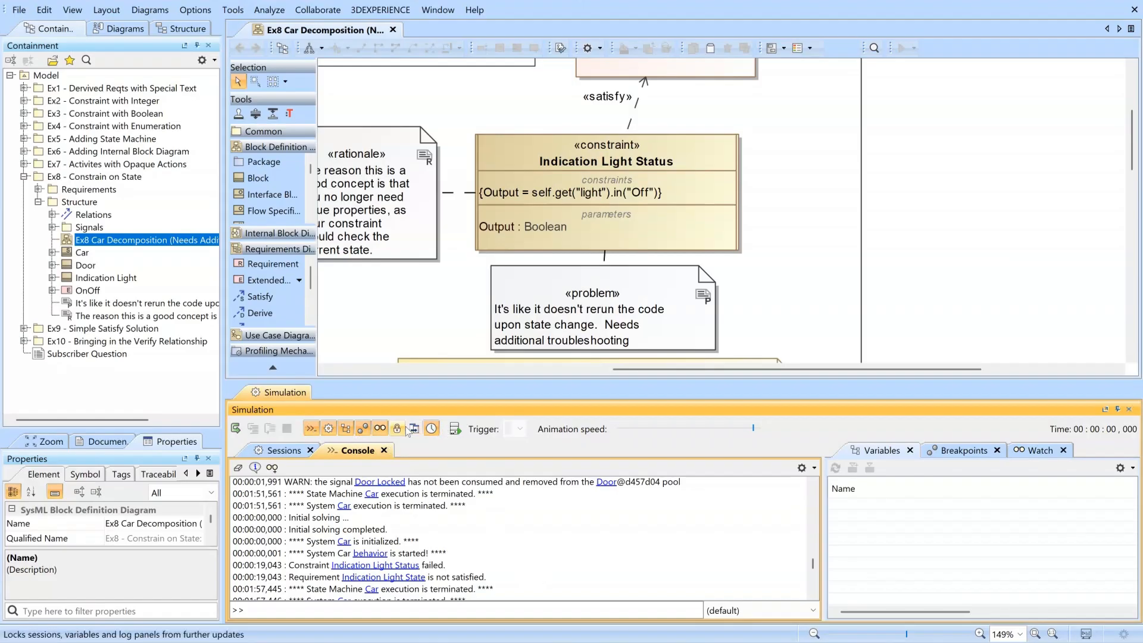
scroll(525, 243, down, 4)
scroll(534, 255, down, 1)
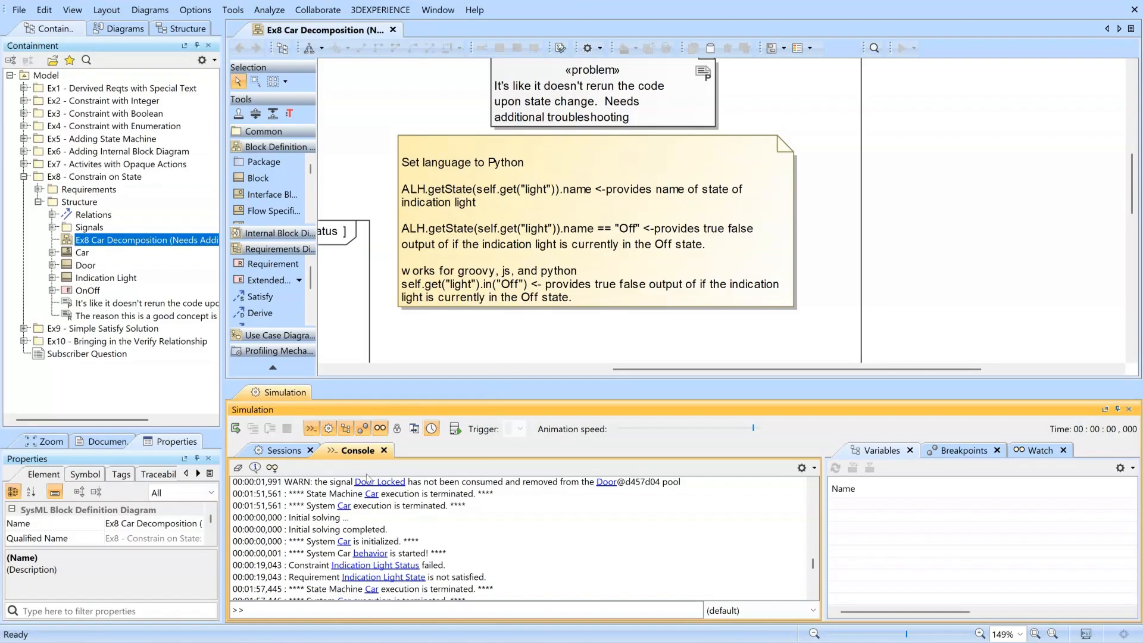
click(237, 467)
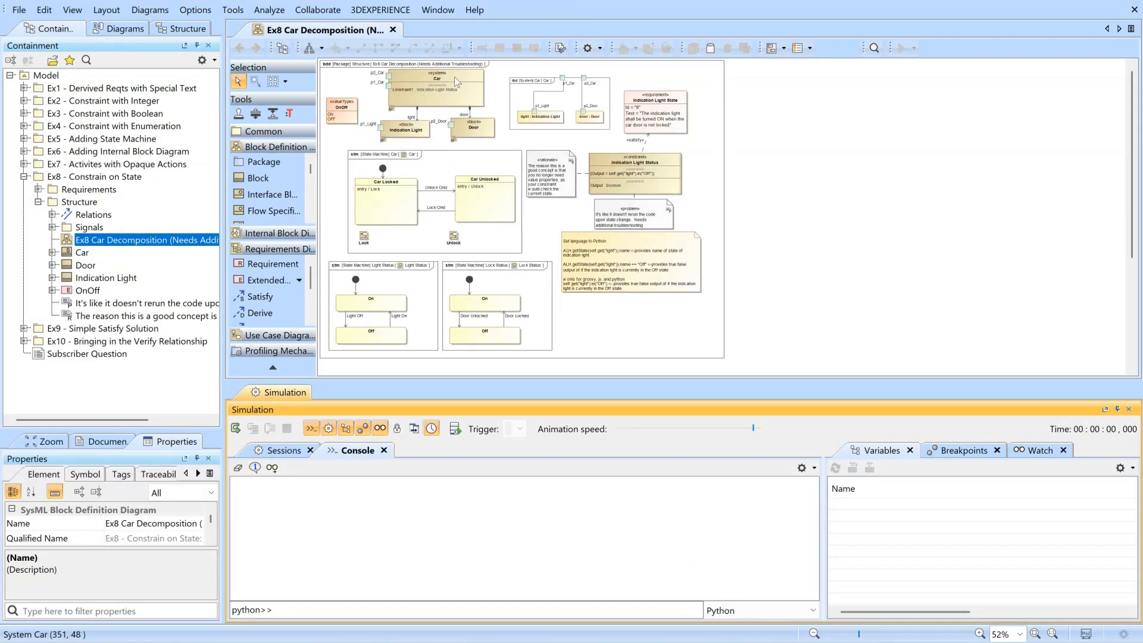
- Run the simulation of the Car system in the Ex8 diagram
click(456, 77)
click(902, 47)
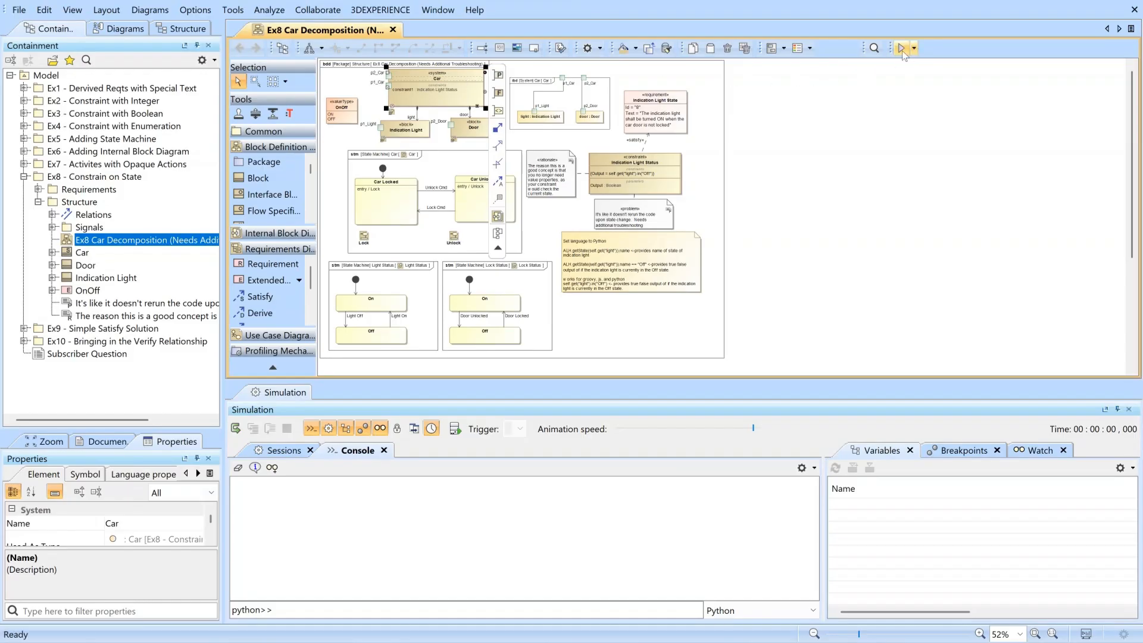
click(236, 428)
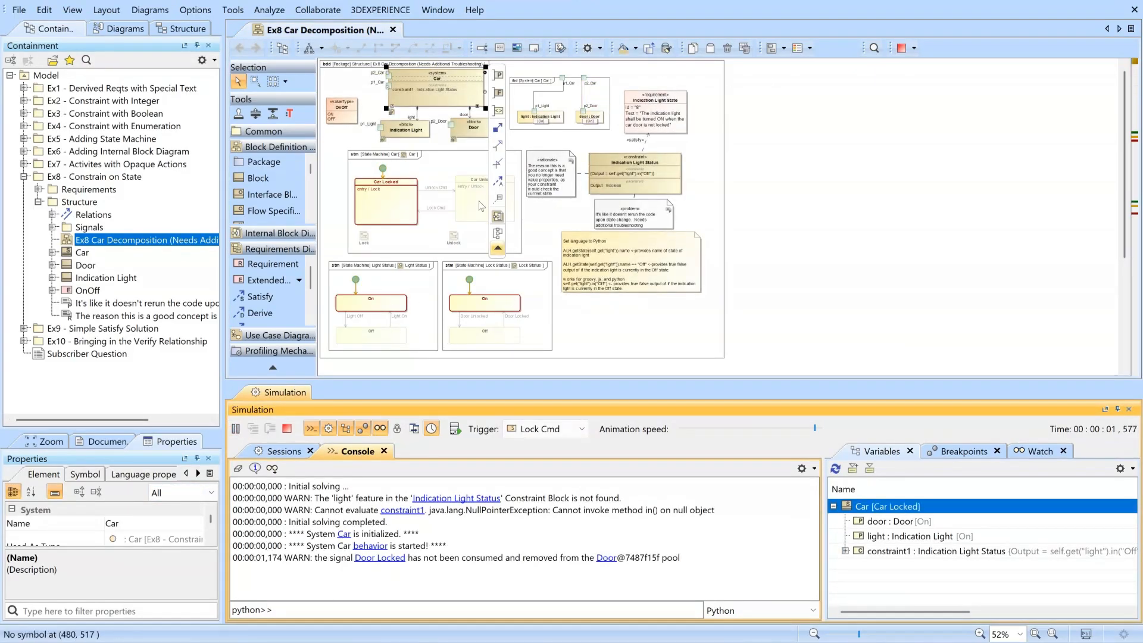
- Copy self.get("light").in("Off") from the Indication Light Status constraint, evaluate it in the Python console, and select the Indication Light block
click(617, 172)
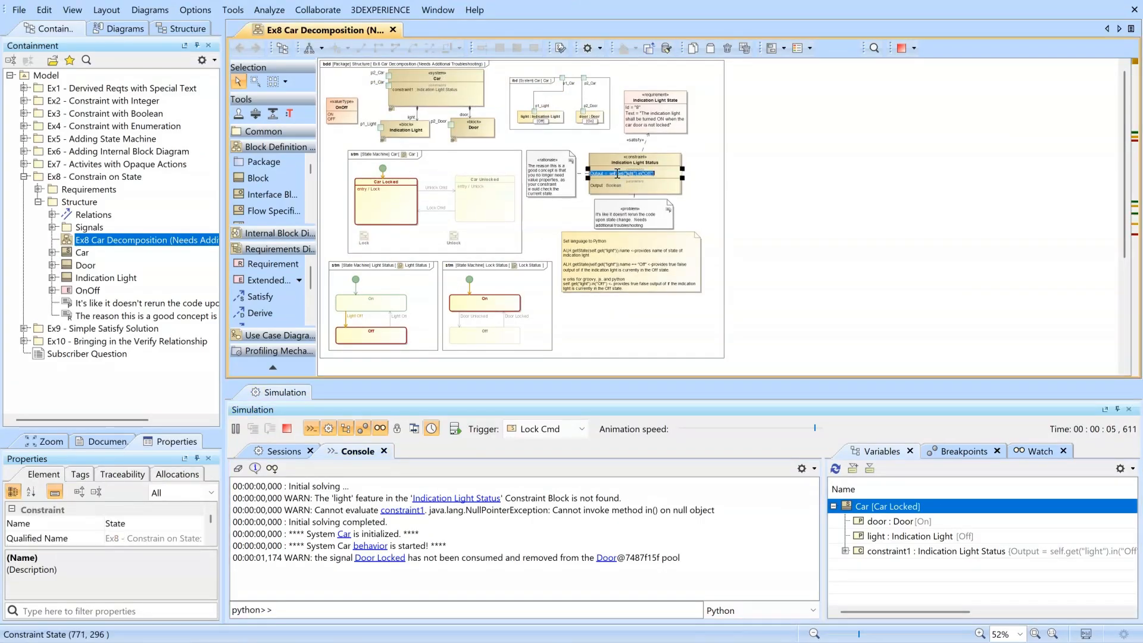
drag(612, 173, 650, 174)
key(ctrl+c)
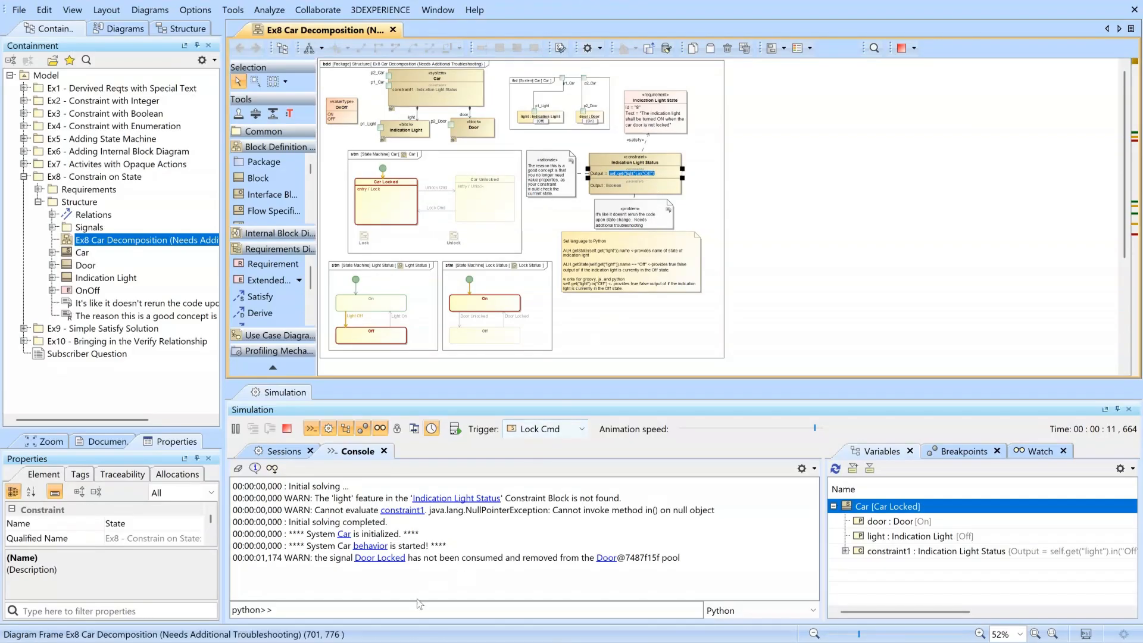
click(388, 609)
key(ctrl+v)
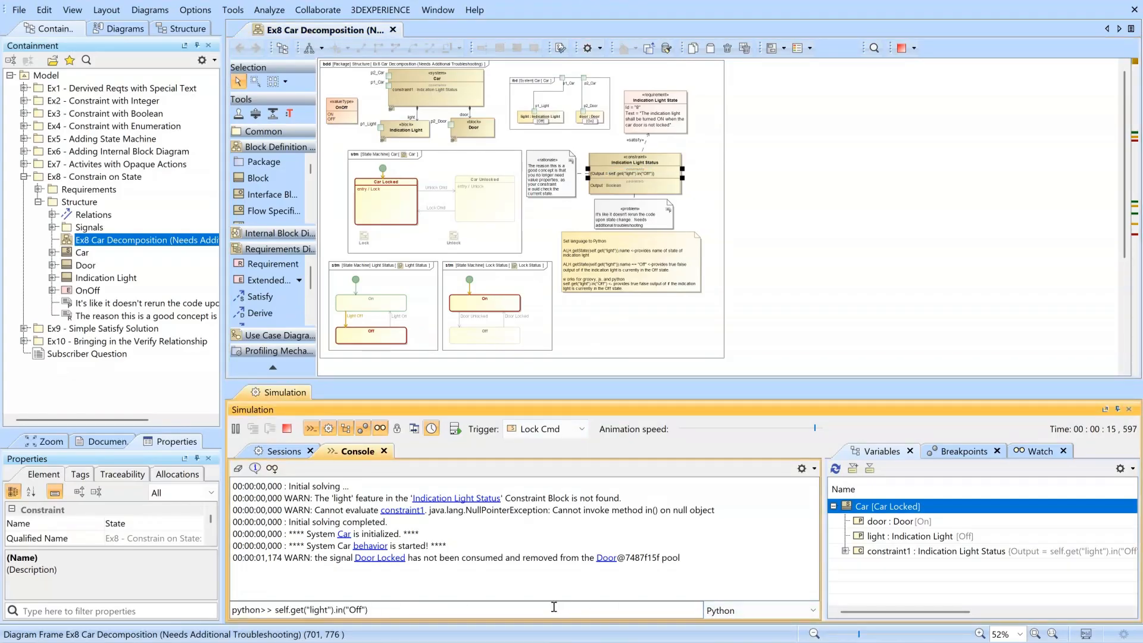
key(Return)
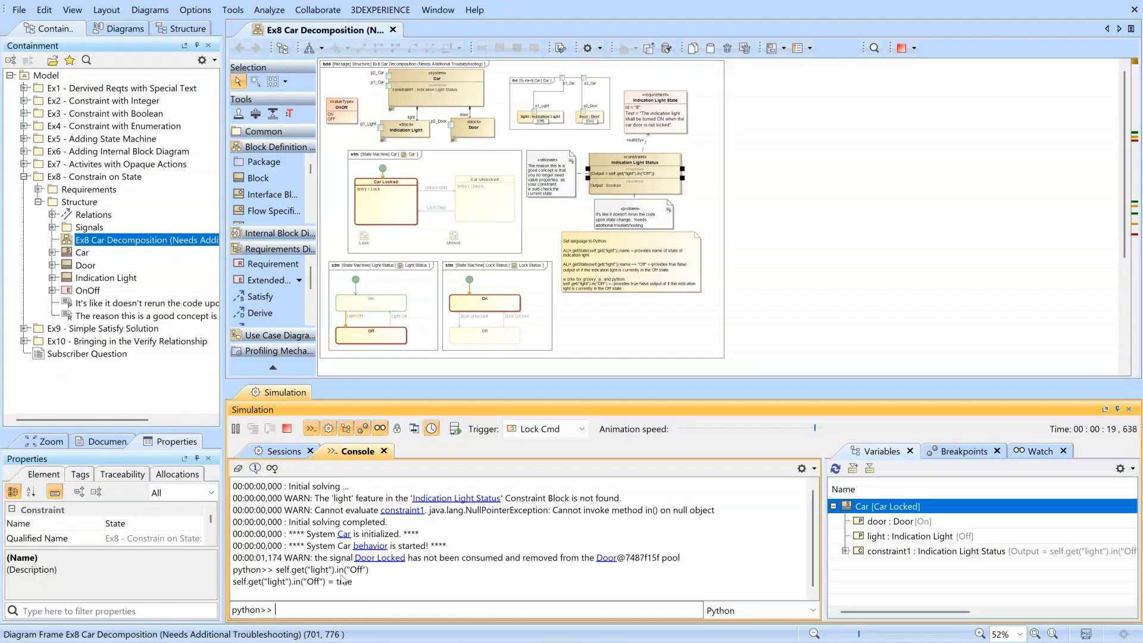
drag(337, 583, 357, 586)
click(418, 122)
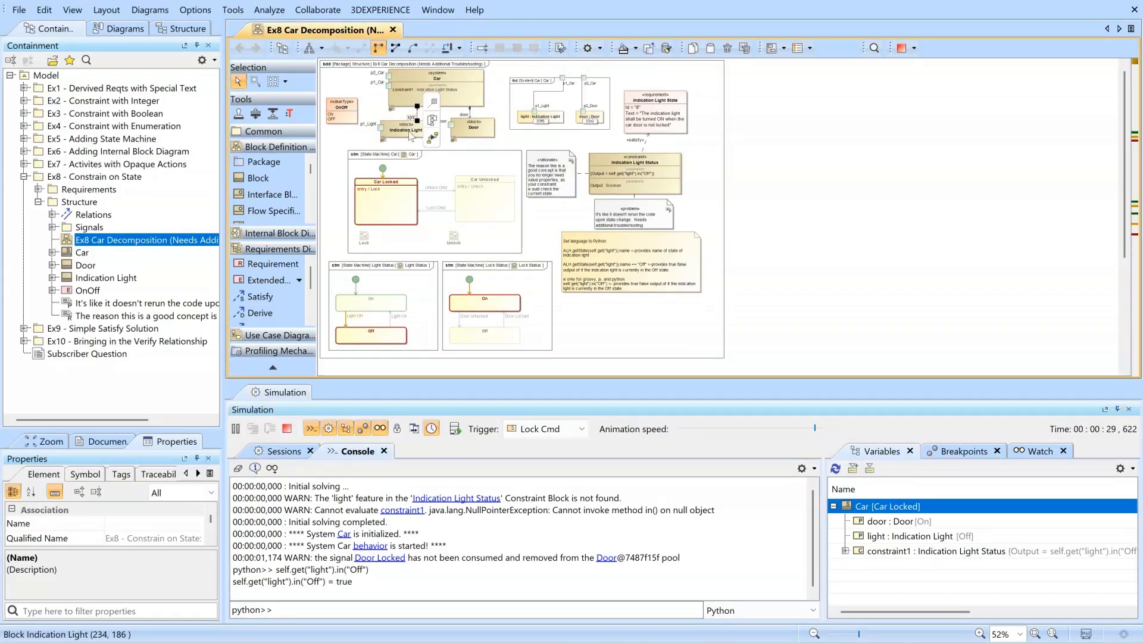
click(410, 133)
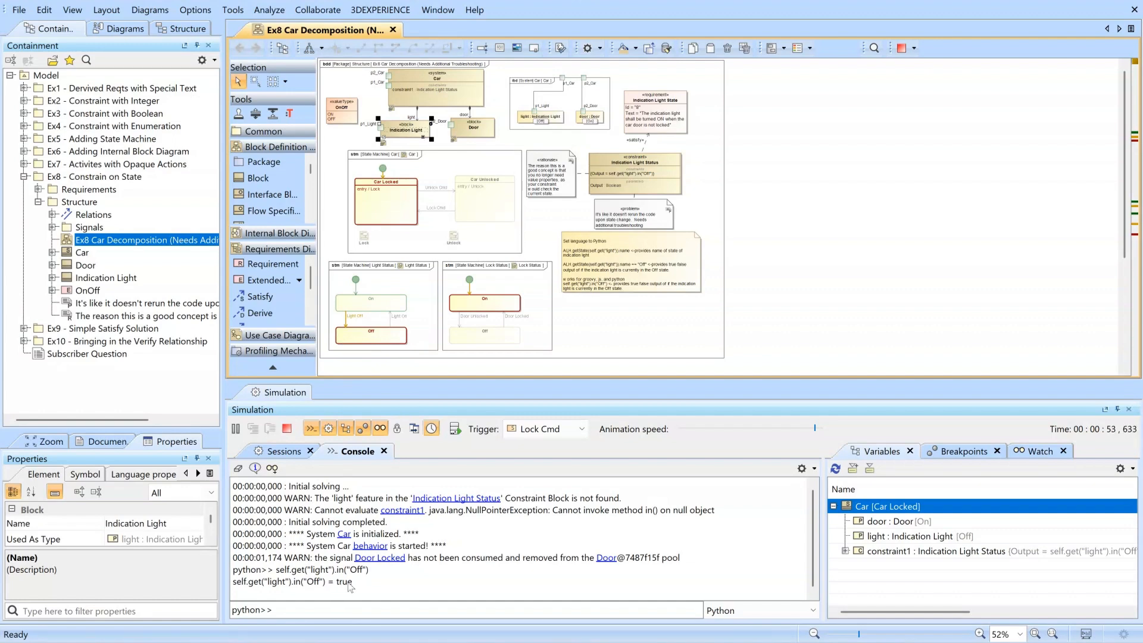
- Send the Unlock Cmd signal and evaluate self.get("light").in("Off") again in the console
click(525, 437)
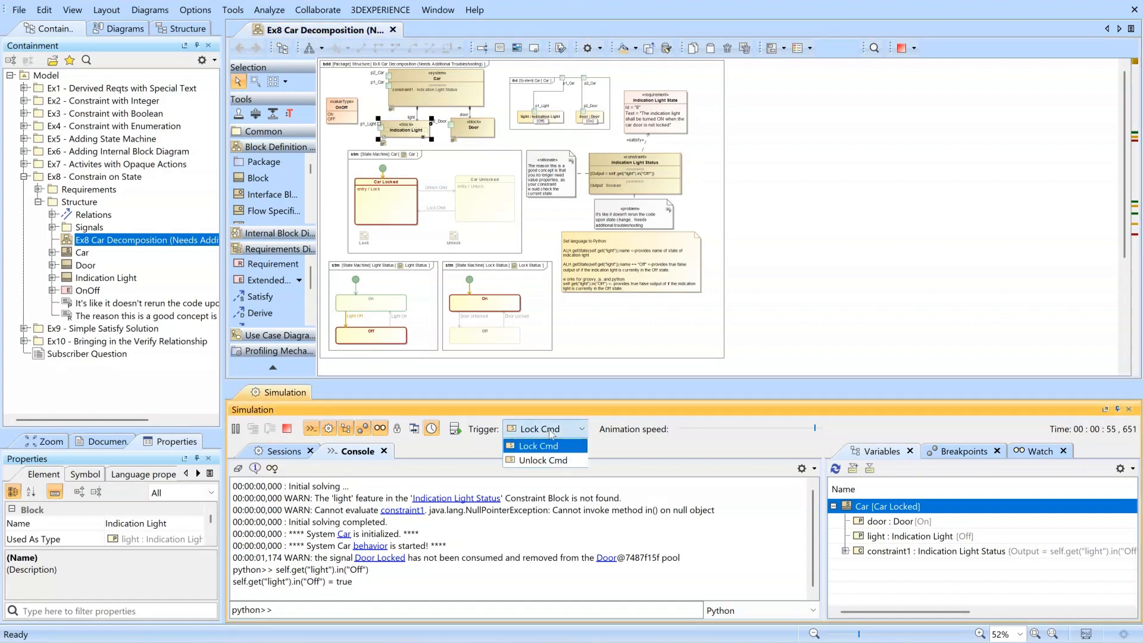
click(549, 458)
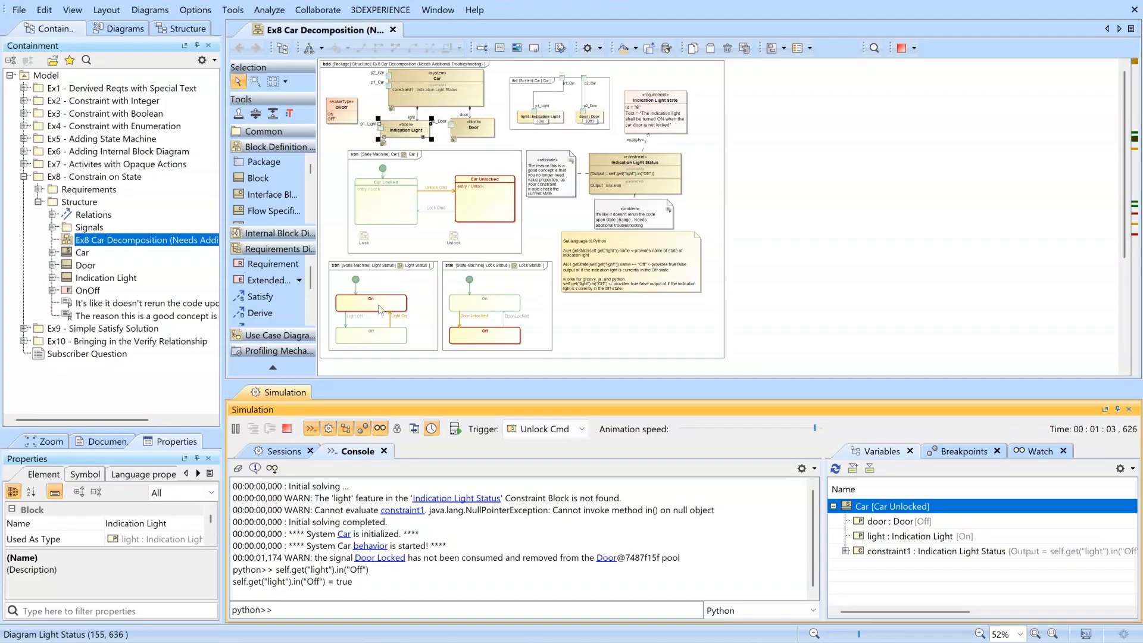
click(369, 610)
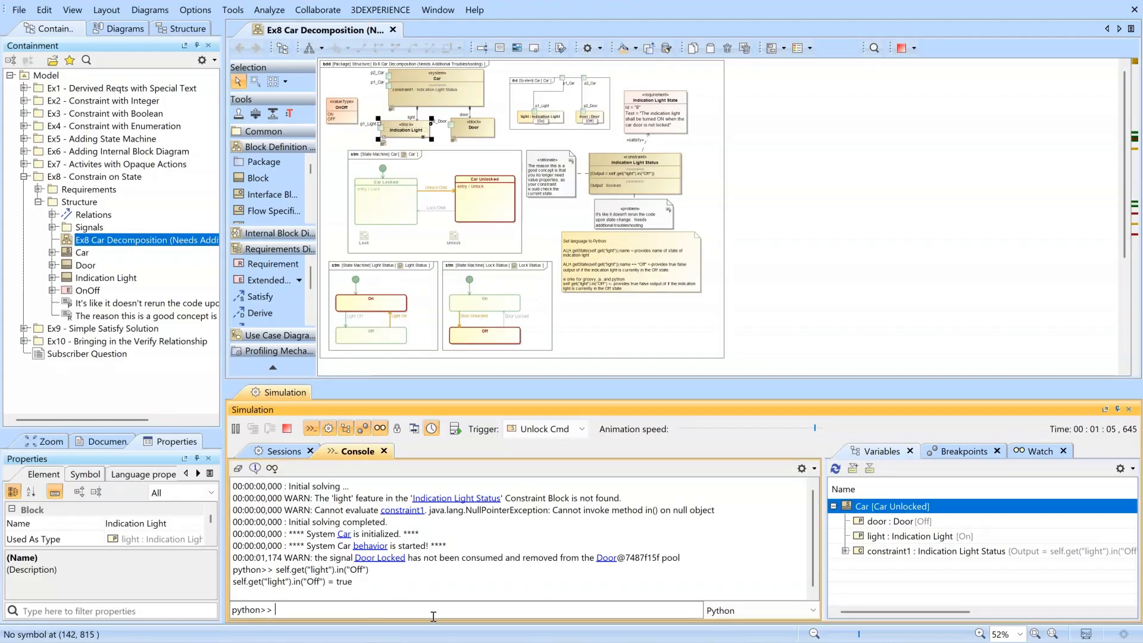
key(Up)
key(Return)
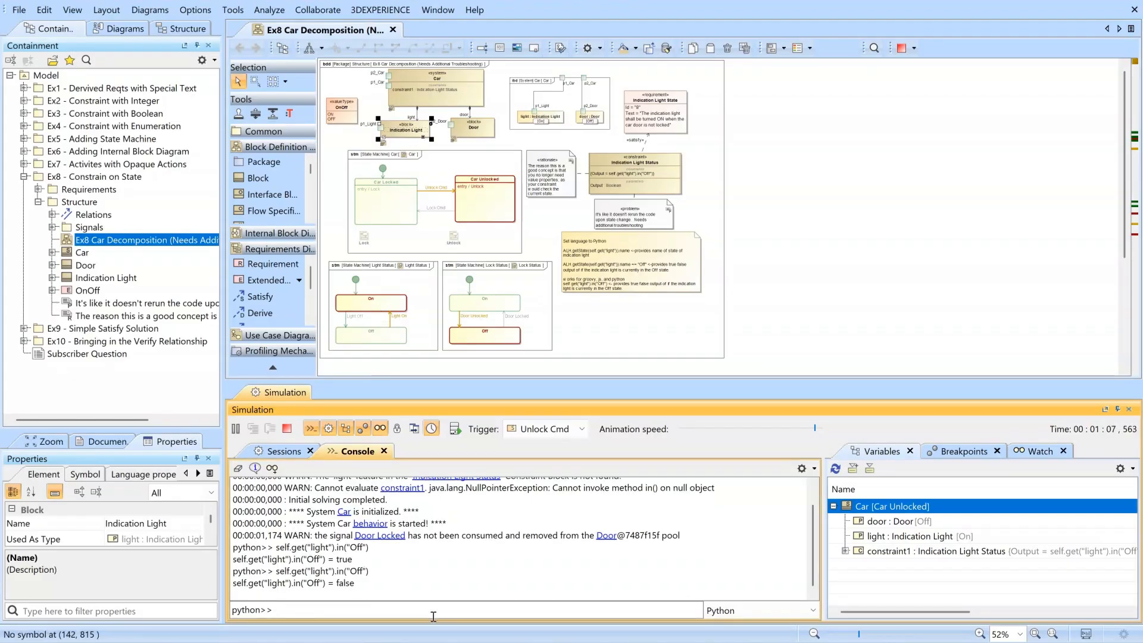
drag(356, 583, 340, 588)
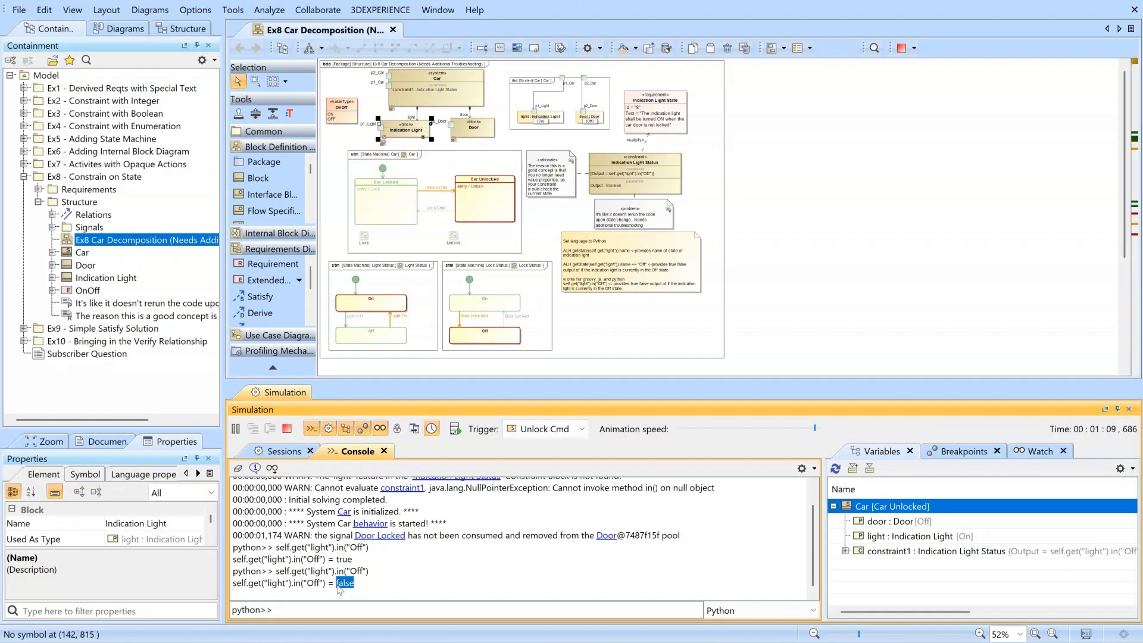
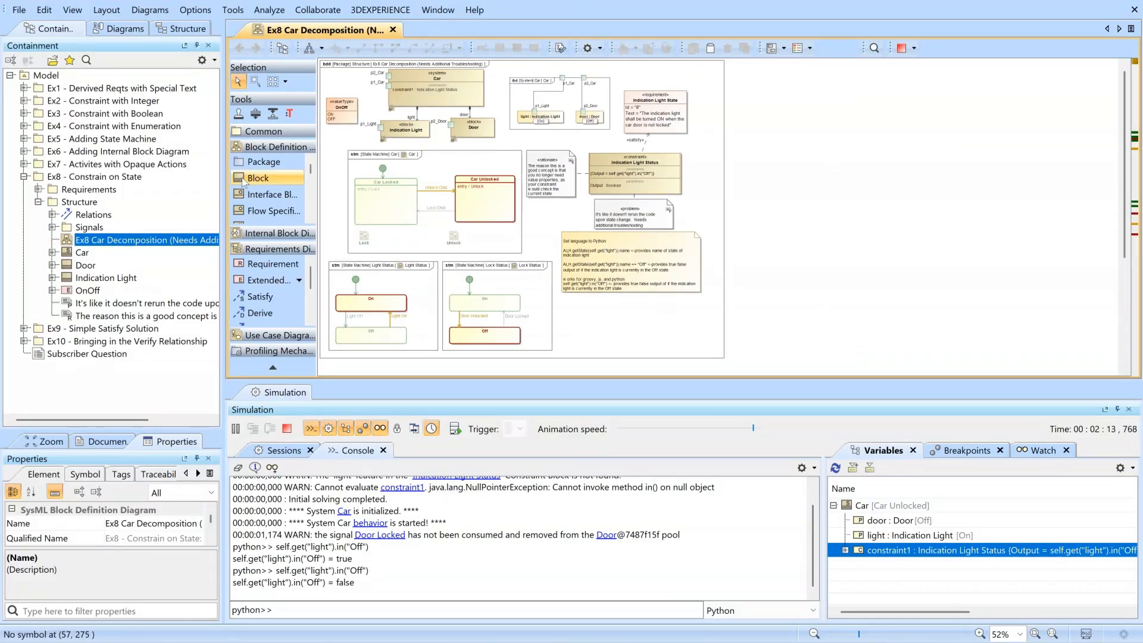
- Collapse the Structure package and the Ex8 - Constrain on State package in the containment tree
click(38, 201)
click(23, 177)
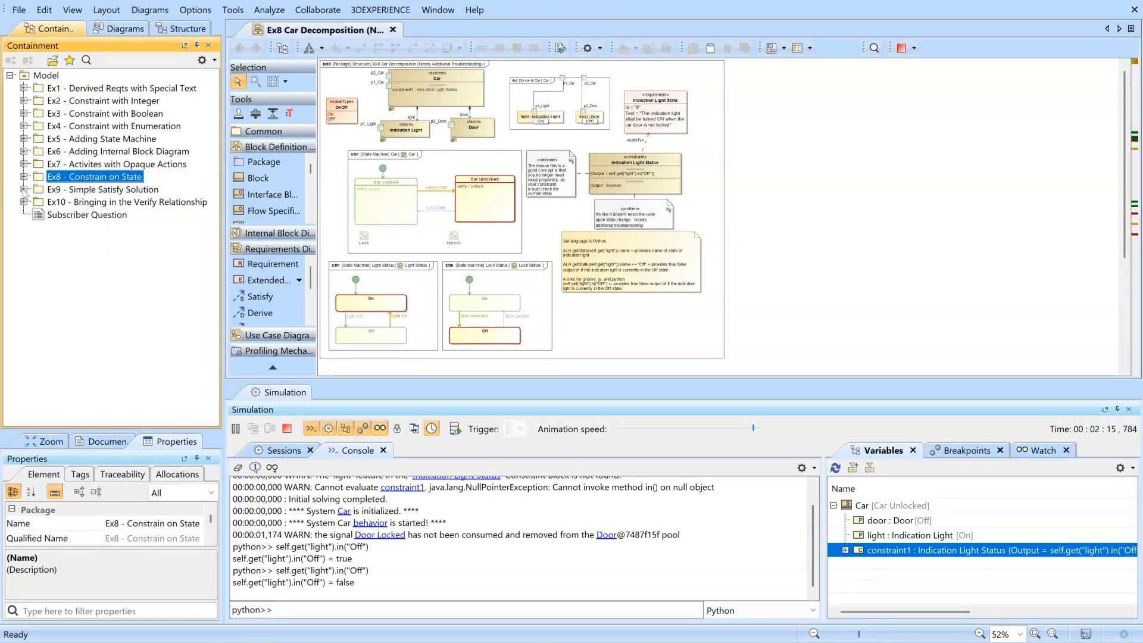
- Close the Ex8 diagram and the simulation window, and open the Ex9 Car Decomposition (Works) diagram from the Structure package
click(393, 30)
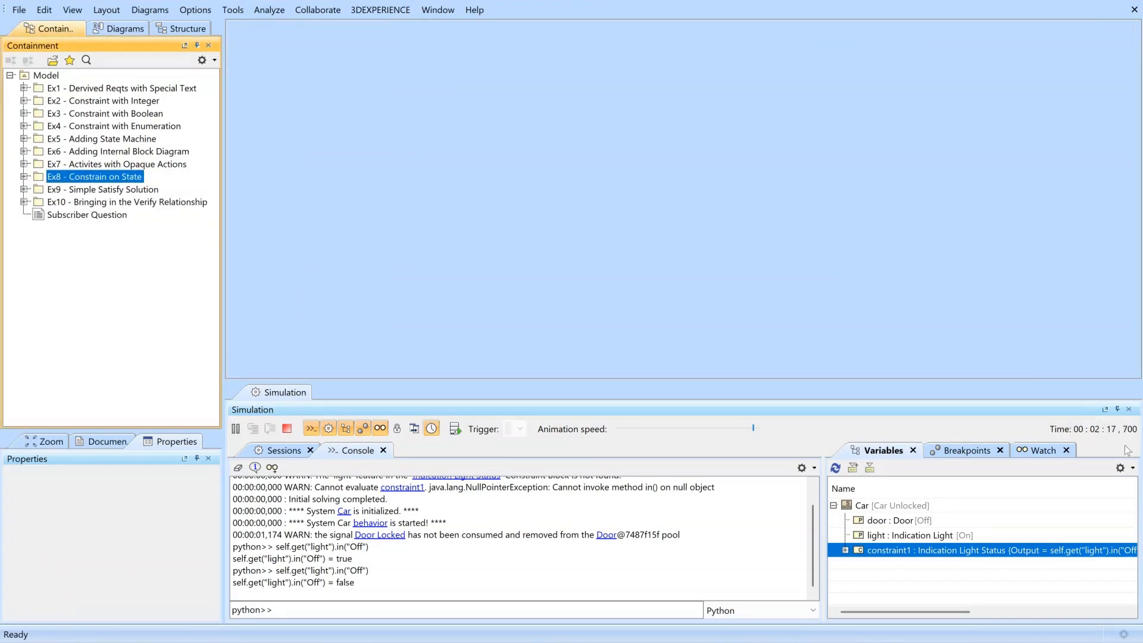
click(1129, 409)
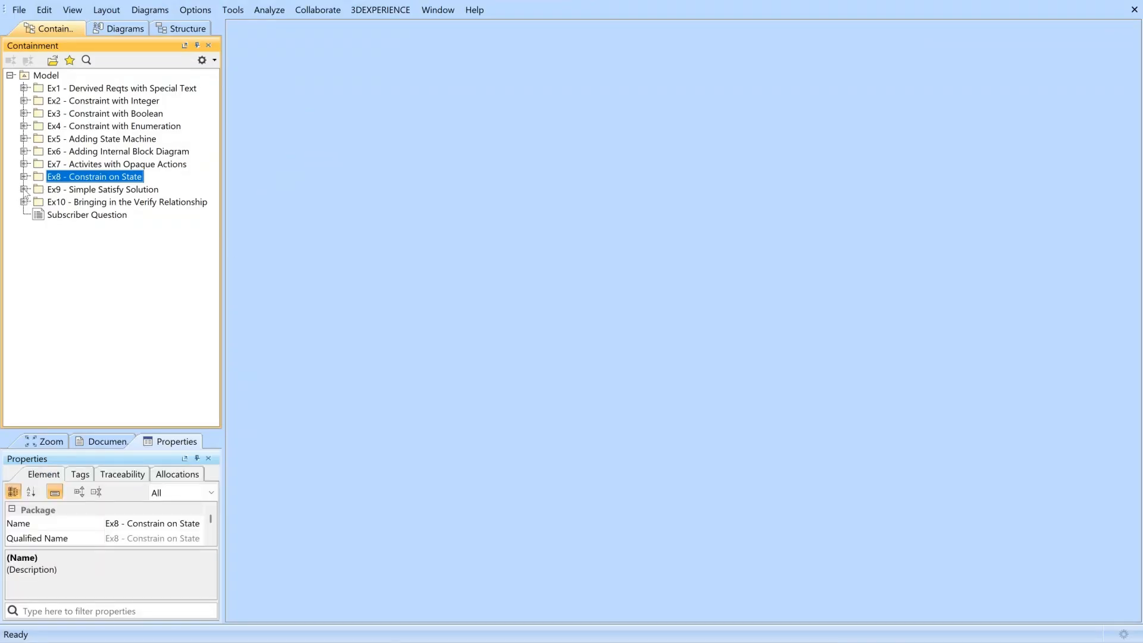
click(24, 190)
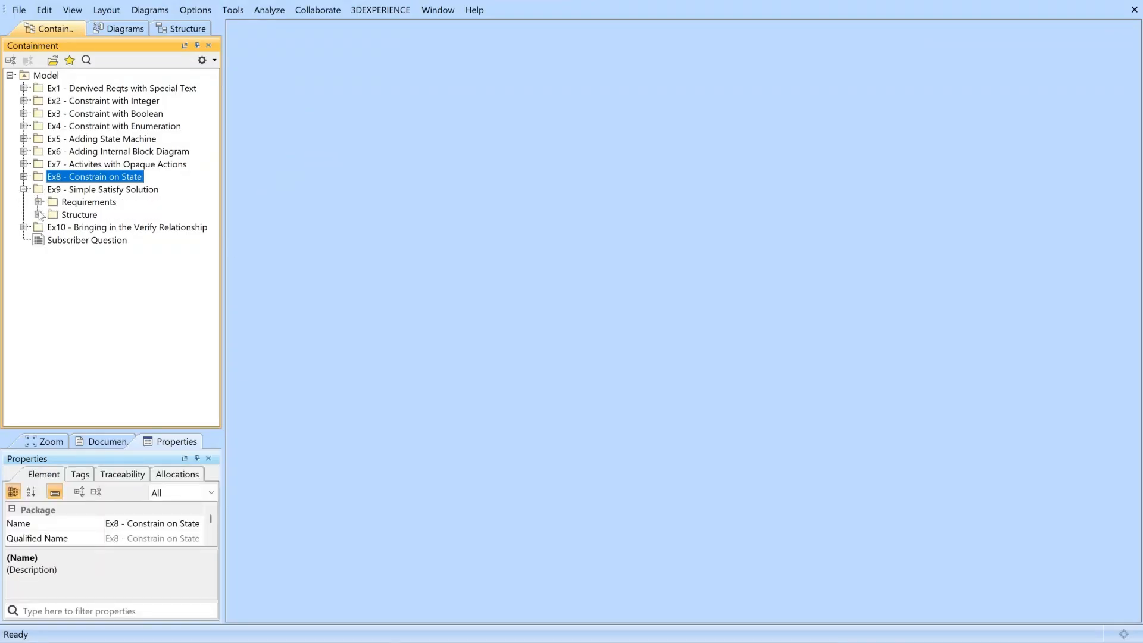
click(38, 215)
double_click(103, 253)
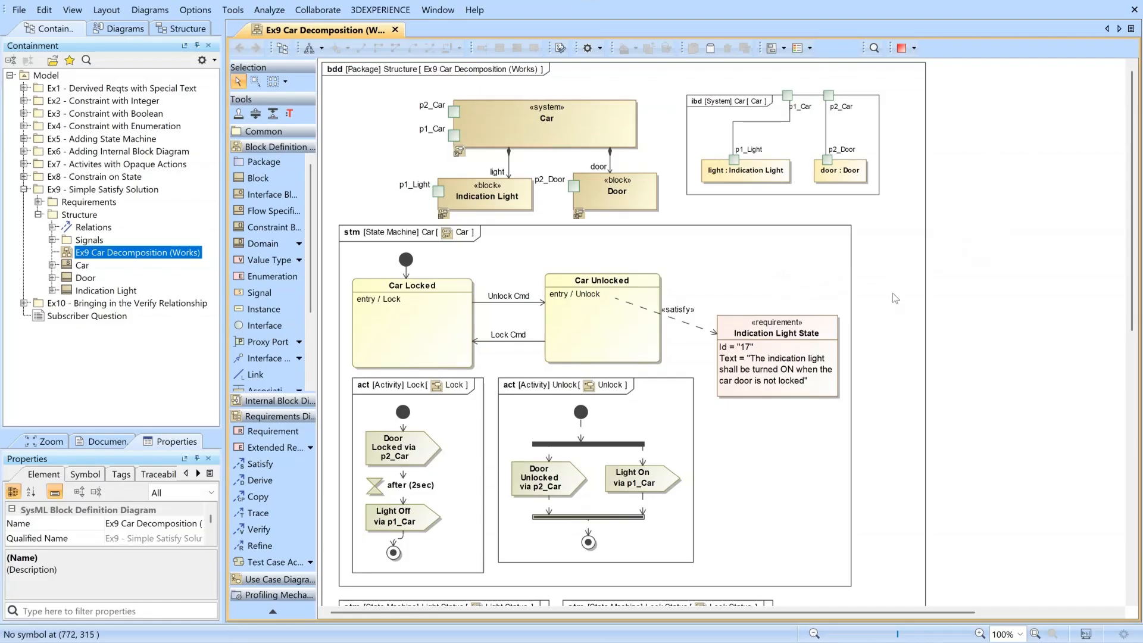
- Examine the satisfy relationship from Car Unlocked to the Indication Light State requirement, along with the Lock and Unlock activities
scroll(647, 406, down, 3)
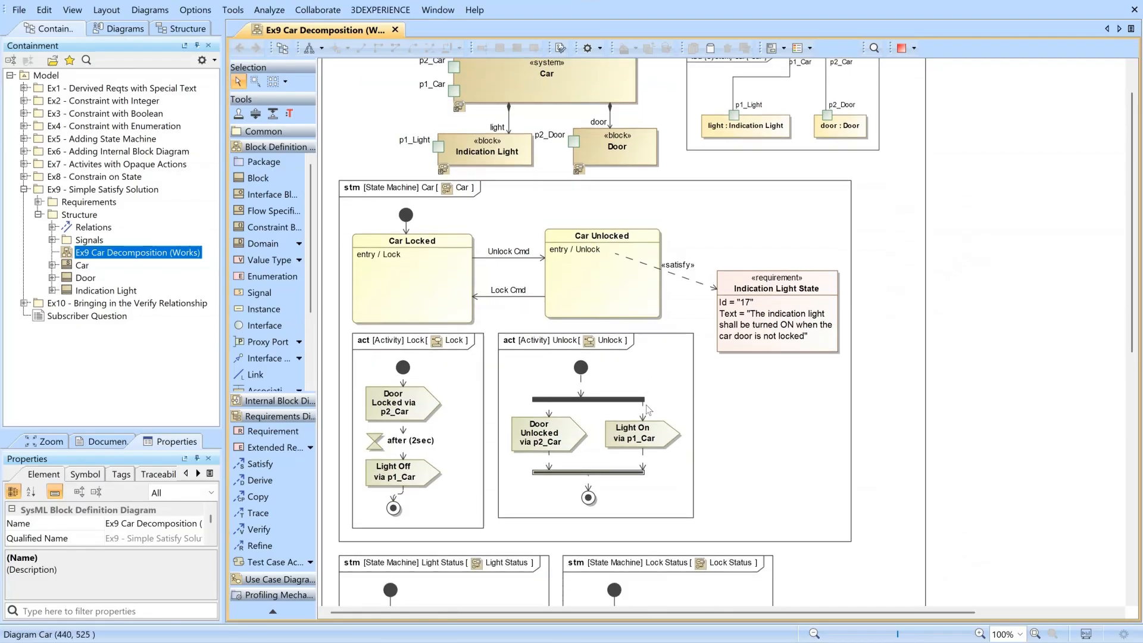
scroll(645, 411, down, 2)
scroll(645, 411, up, 6)
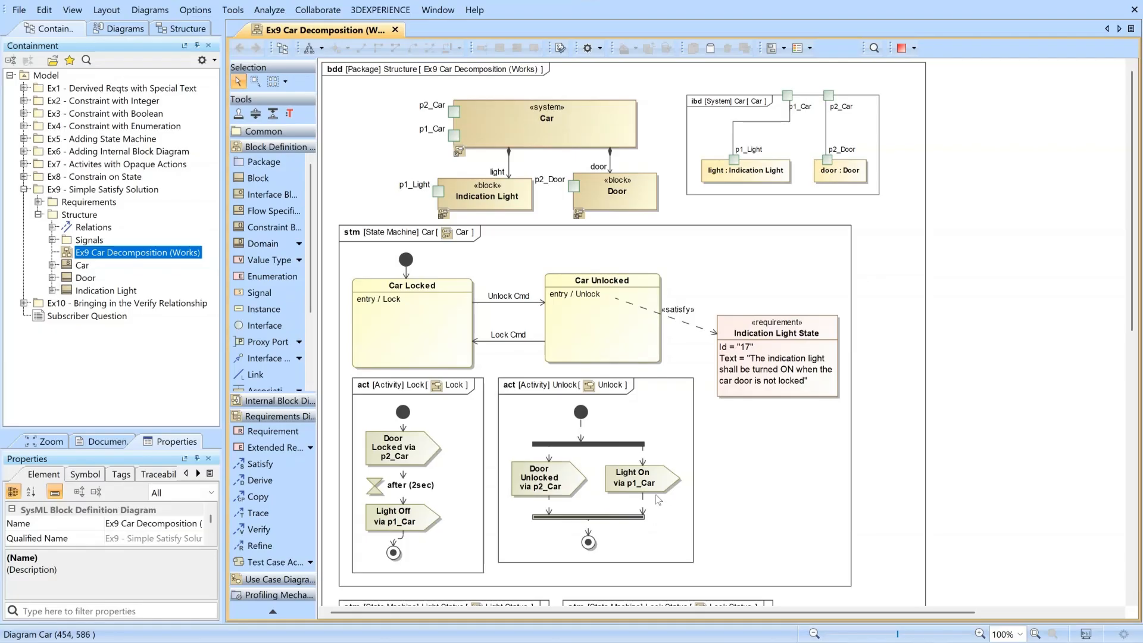
scroll(750, 463, down, 3)
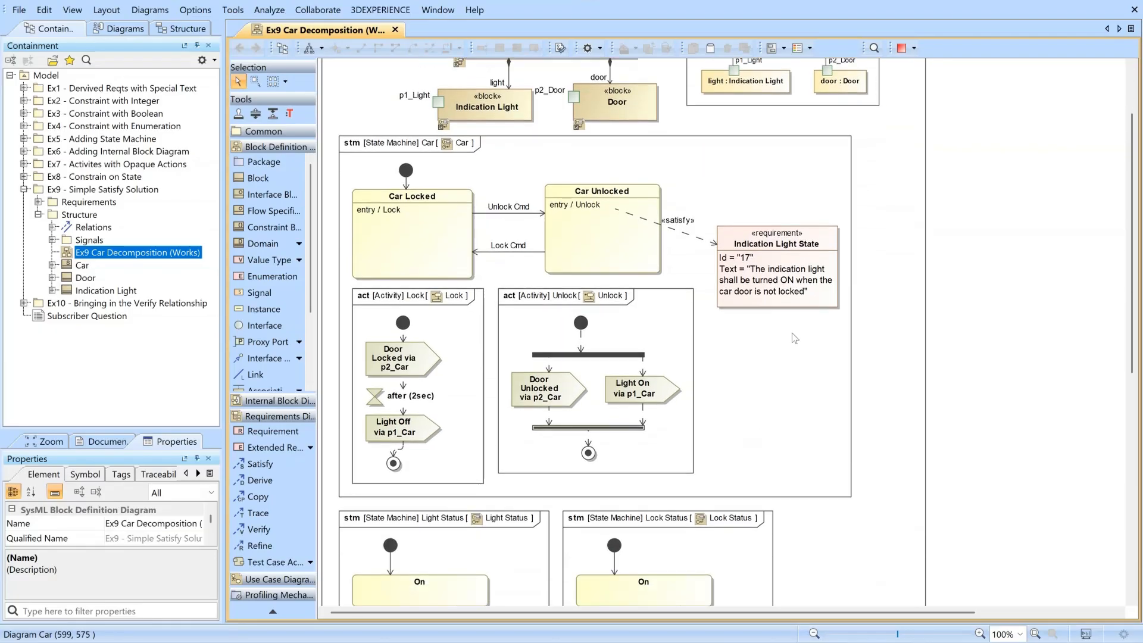
scroll(732, 260, up, 3)
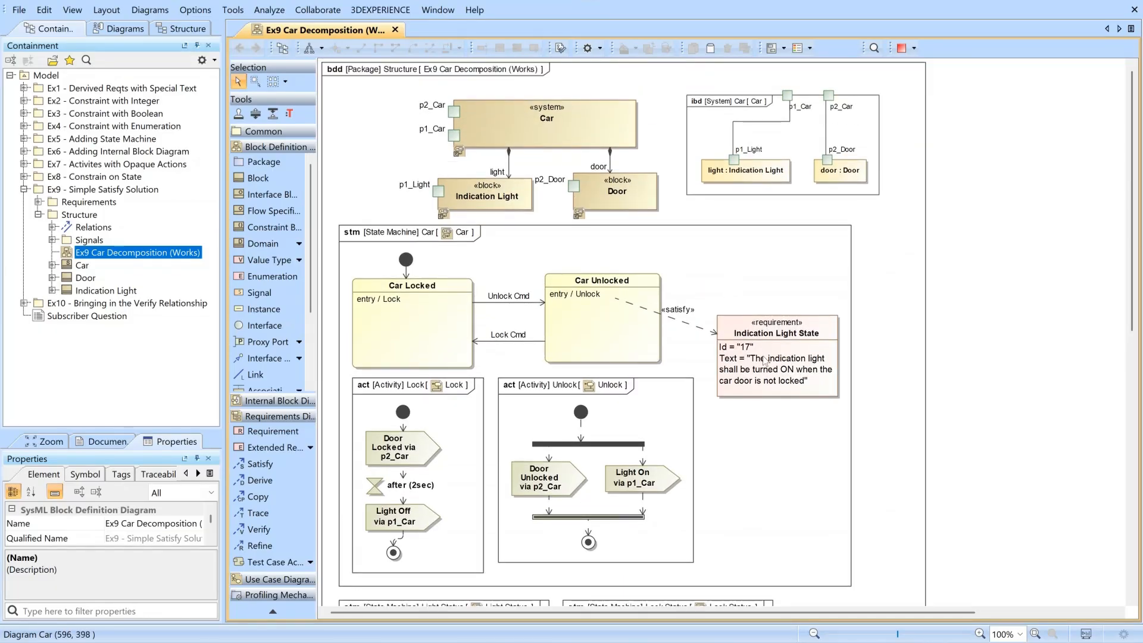
click(564, 399)
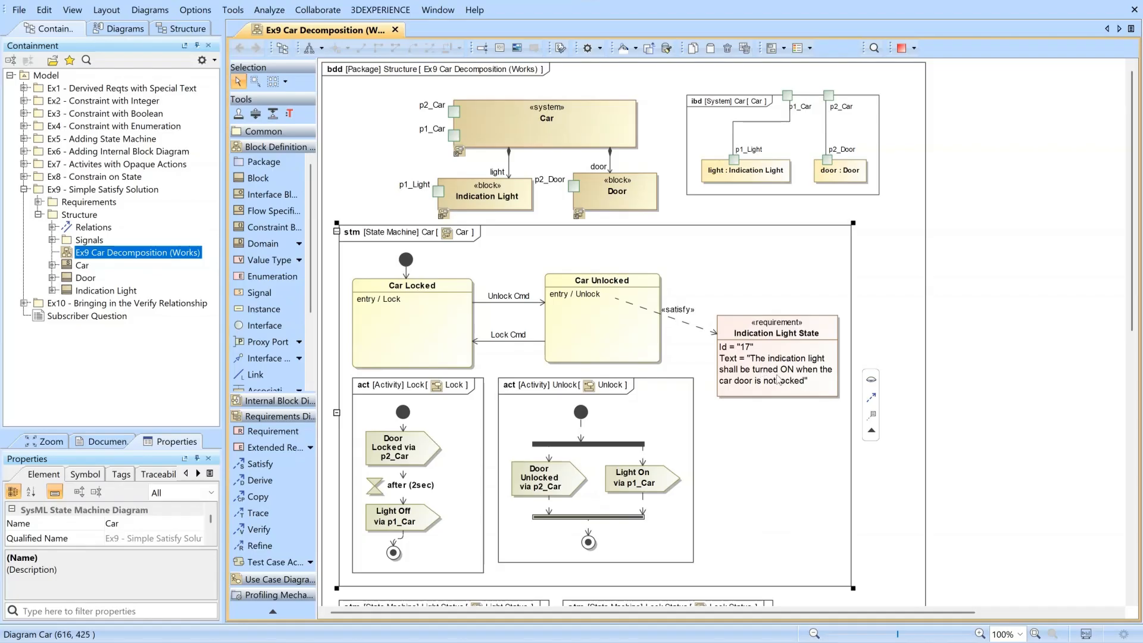
click(874, 292)
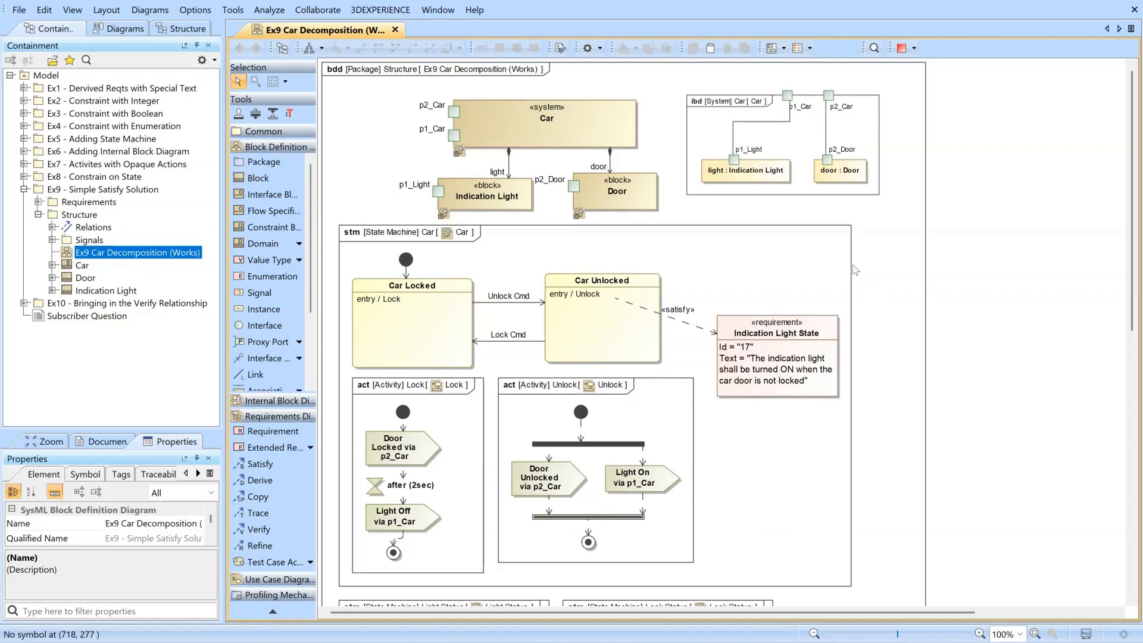
- Run the simulation of the Car system in the Ex9 diagram
click(547, 120)
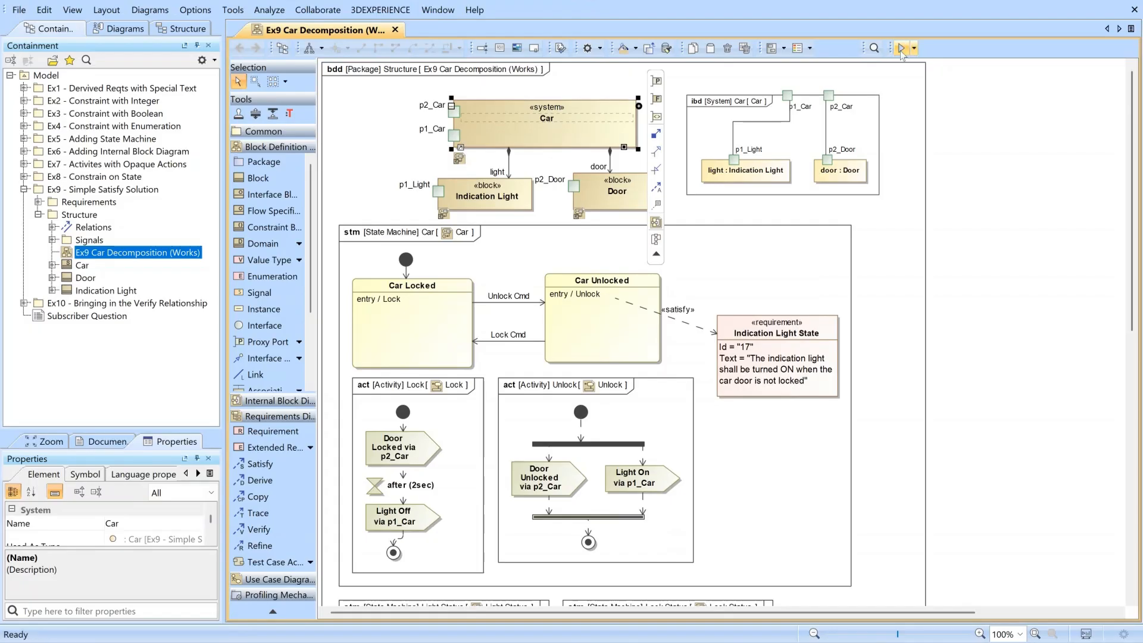
click(901, 50)
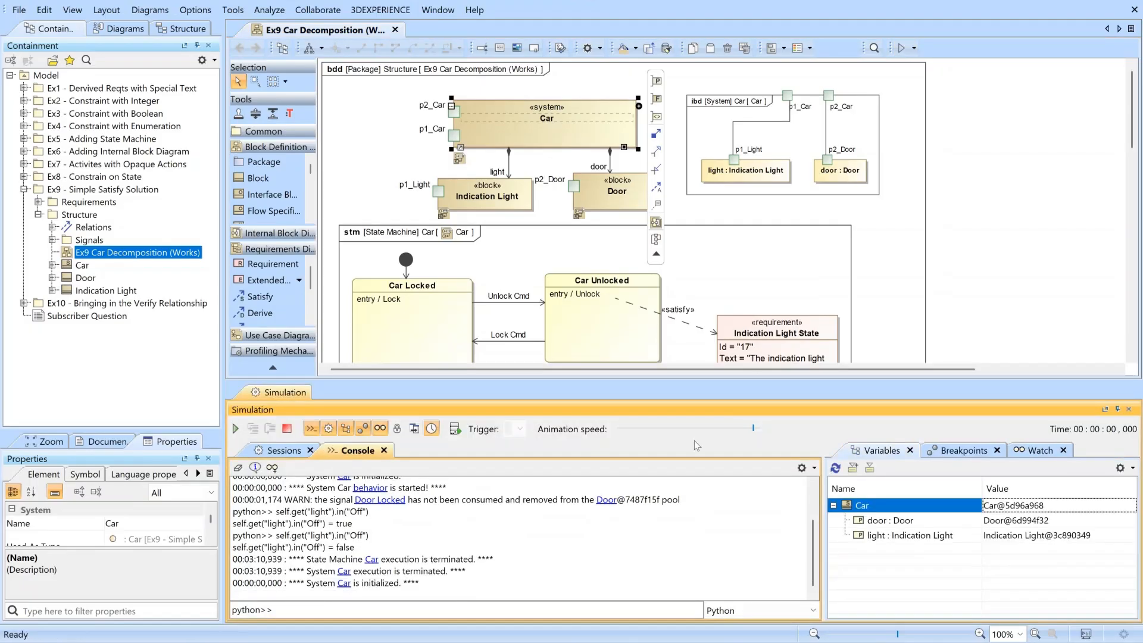
click(236, 429)
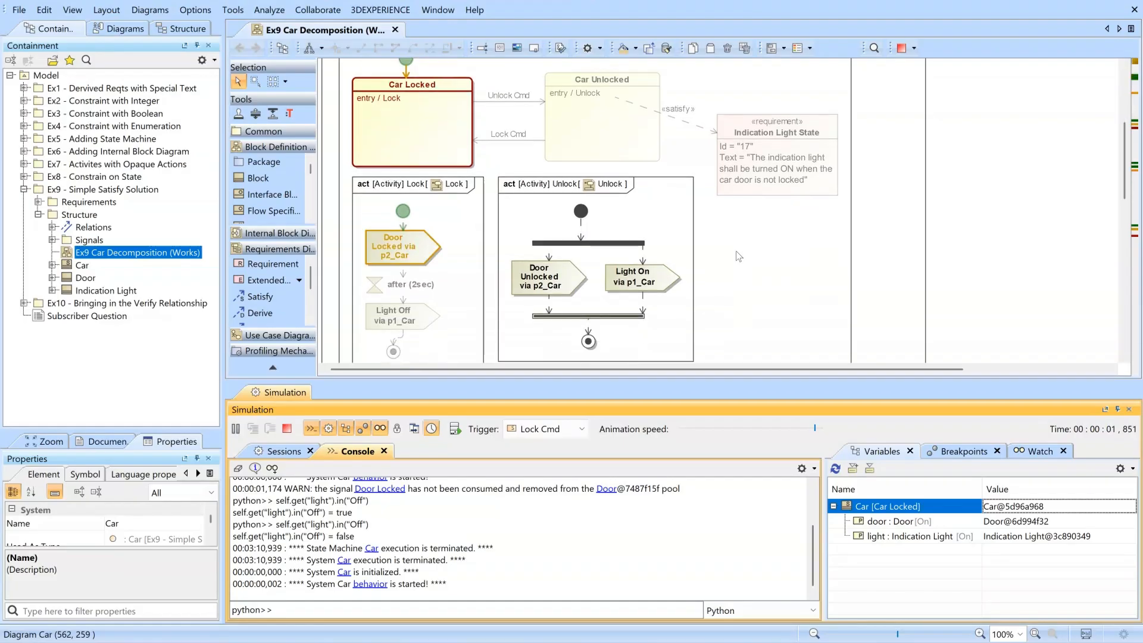
- Examine the initial active states of the Car, Light Status and Lock Status state machines, resizing the simulation window as needed
scroll(736, 251, down, 3)
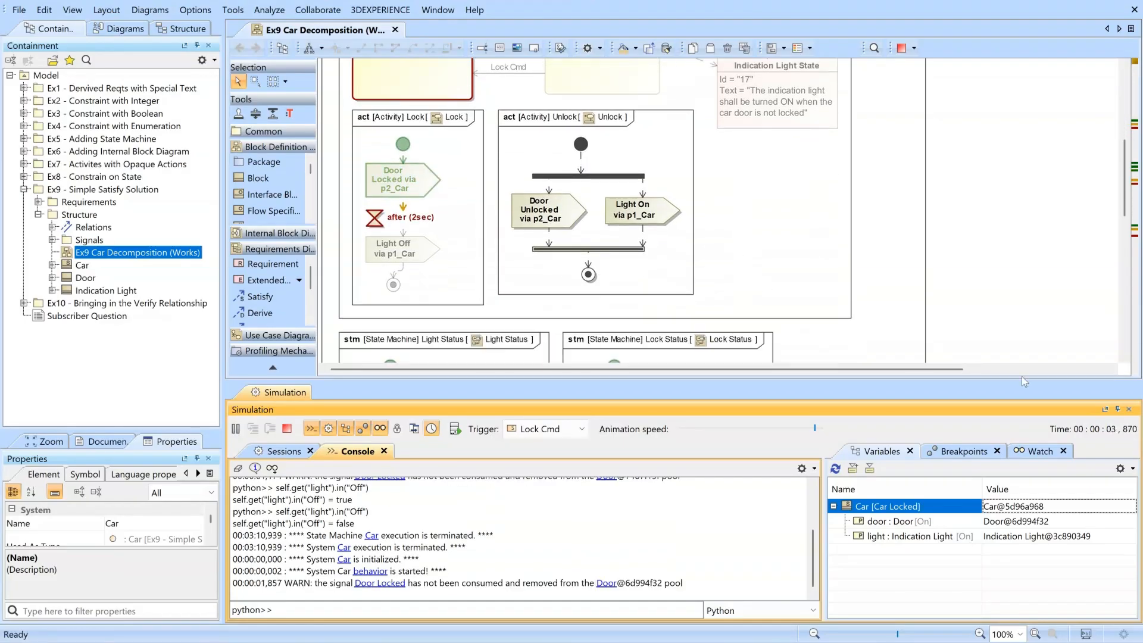
drag(1021, 379, 1006, 526)
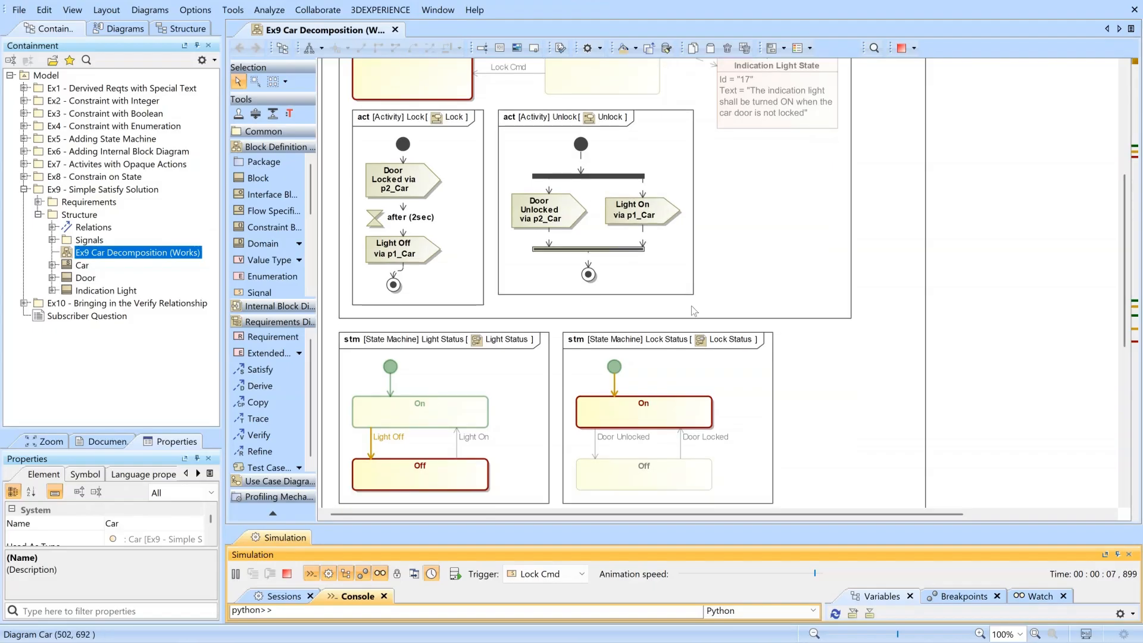
scroll(700, 286, up, 4)
scroll(749, 234, up, 2)
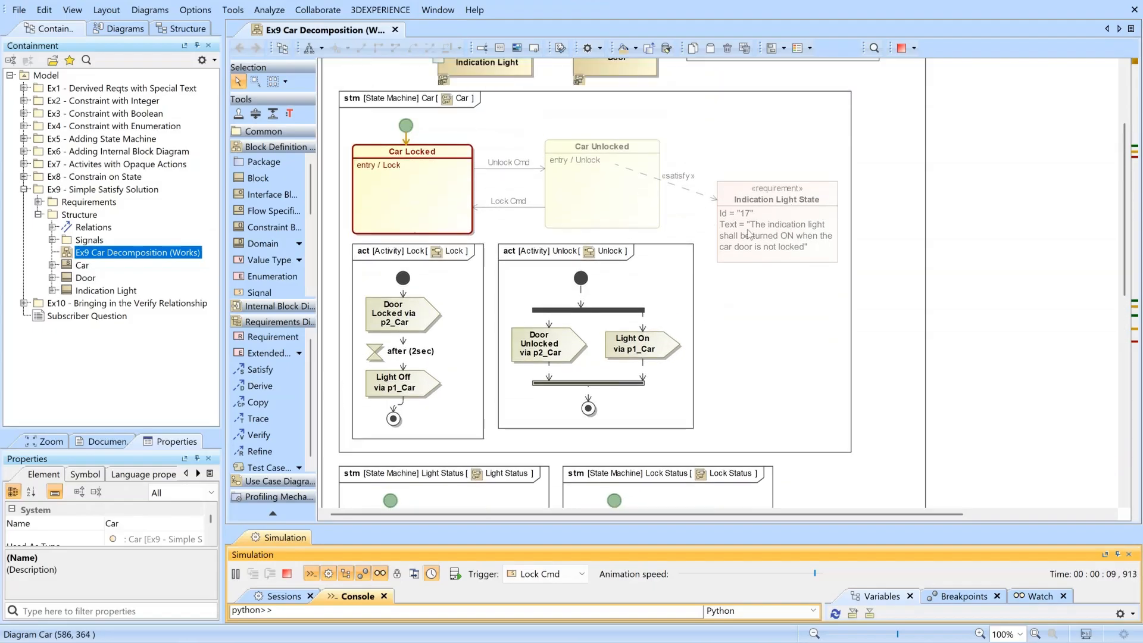
scroll(743, 319, down, 1)
scroll(717, 440, down, 4)
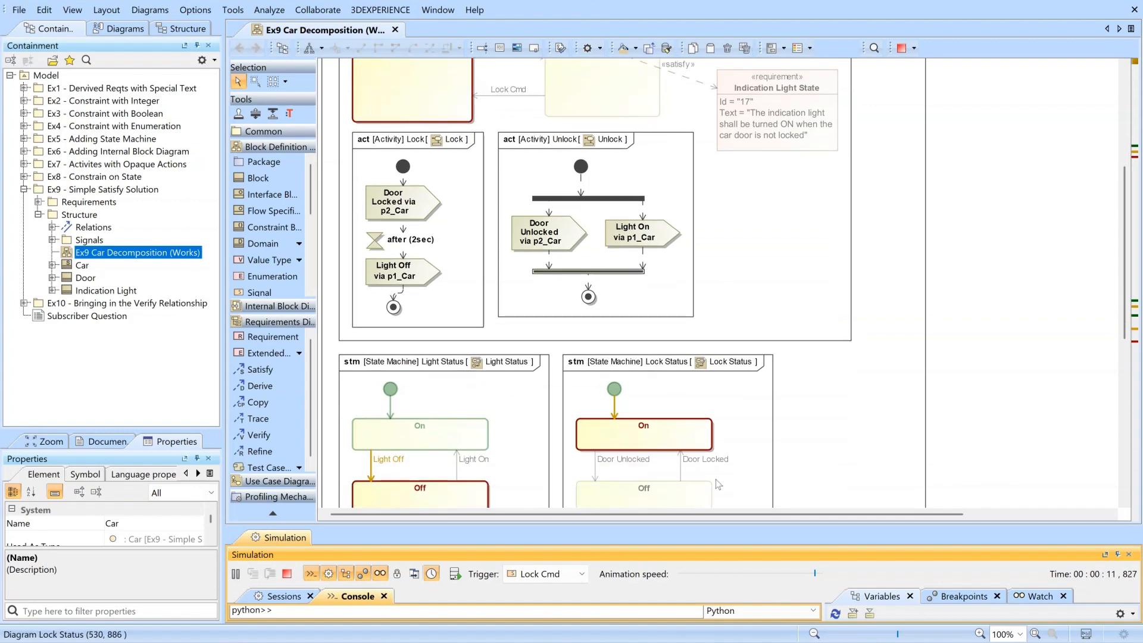
drag(725, 523, 762, 324)
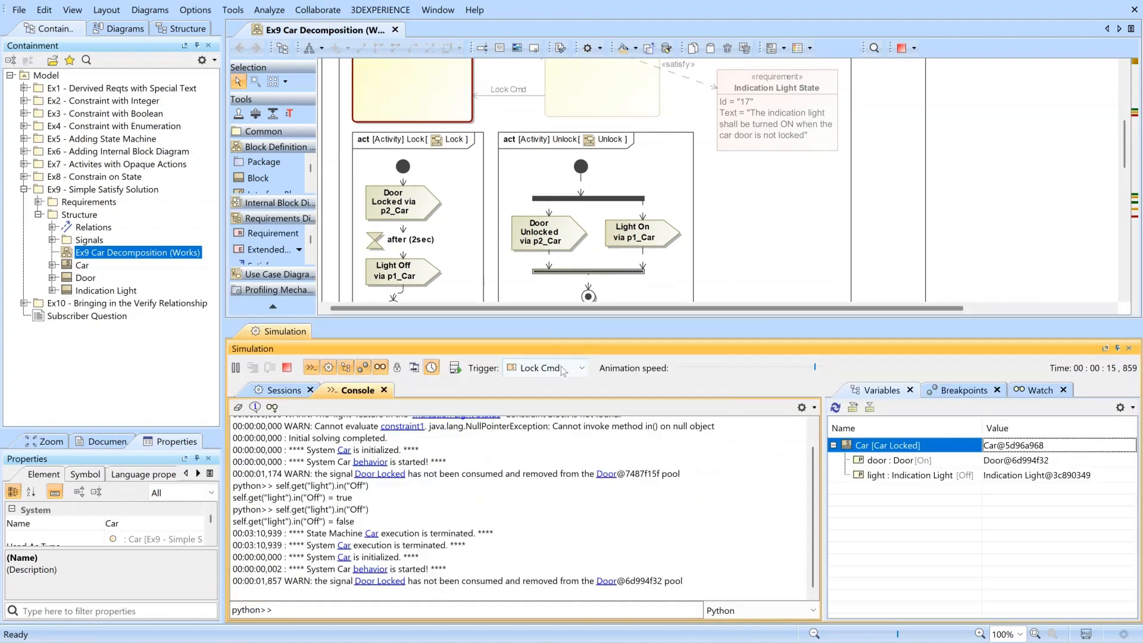
- Show the running simulation sessions and send the Unlock Cmd signal to the Car
click(277, 392)
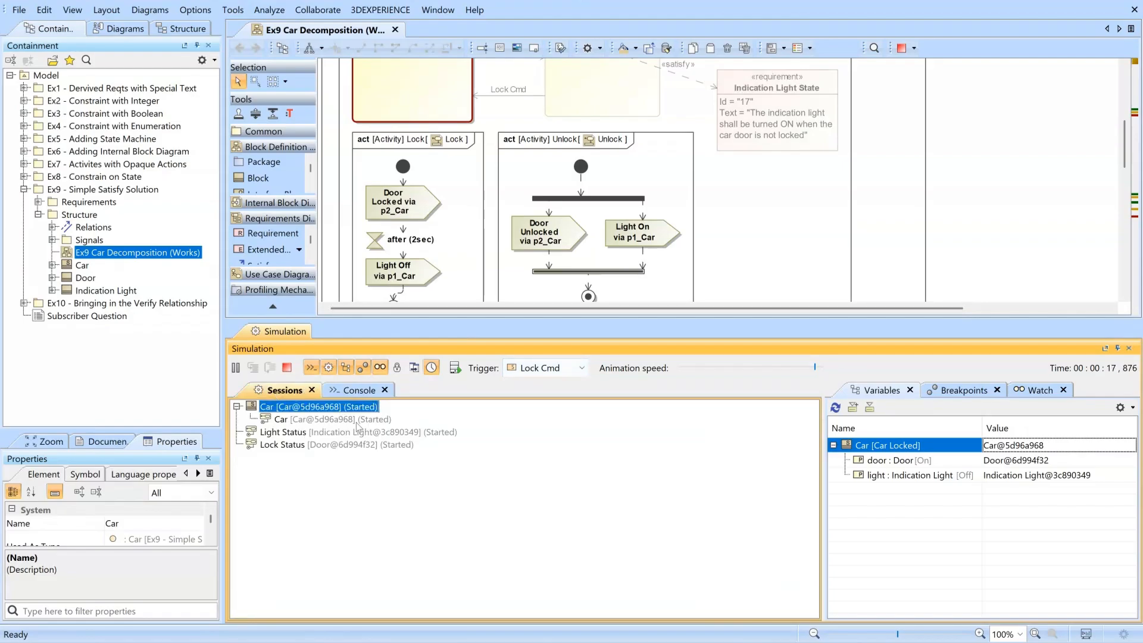
click(554, 368)
click(546, 395)
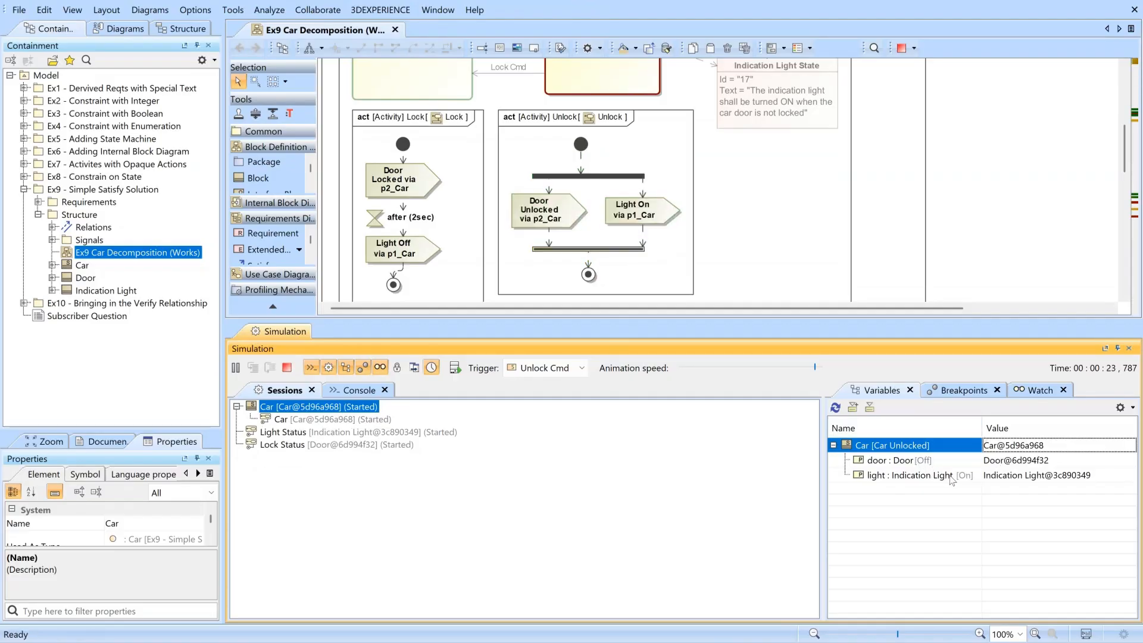
- Inspect the door part's state and check the active states in the state machines against the Indication Light State requirement
click(917, 461)
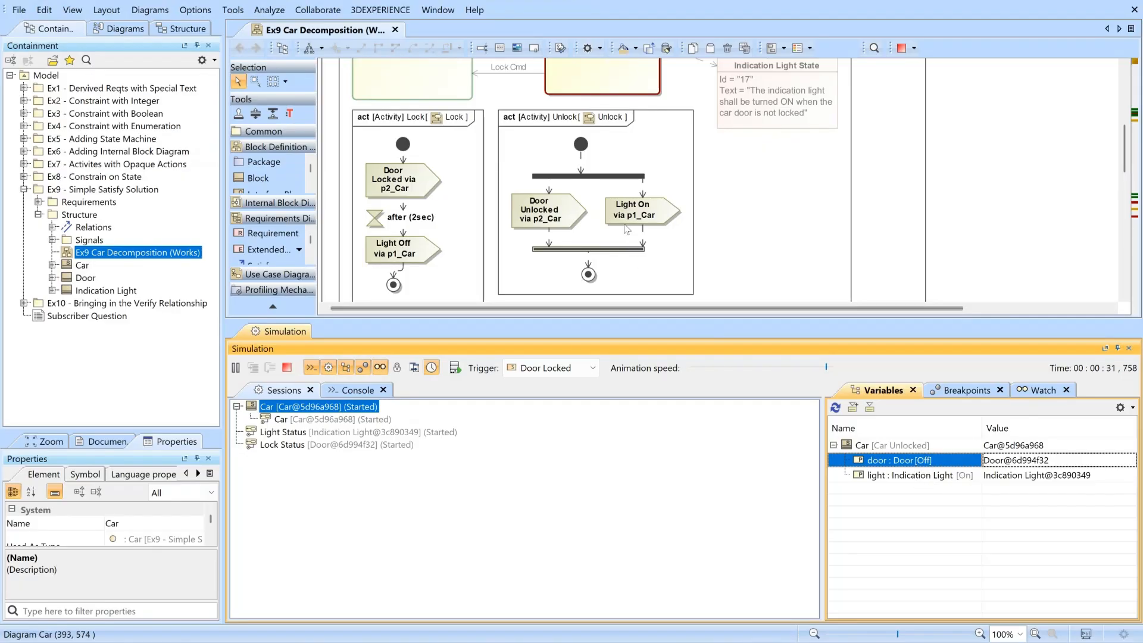
scroll(682, 230, up, 3)
scroll(681, 230, down, 2)
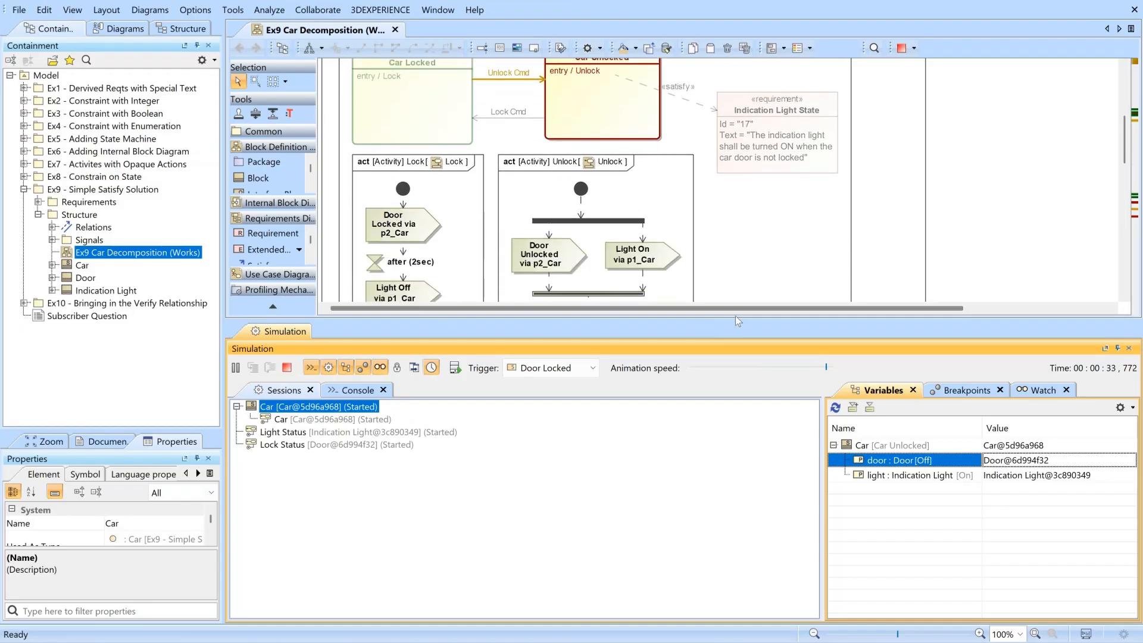
drag(738, 320, 715, 512)
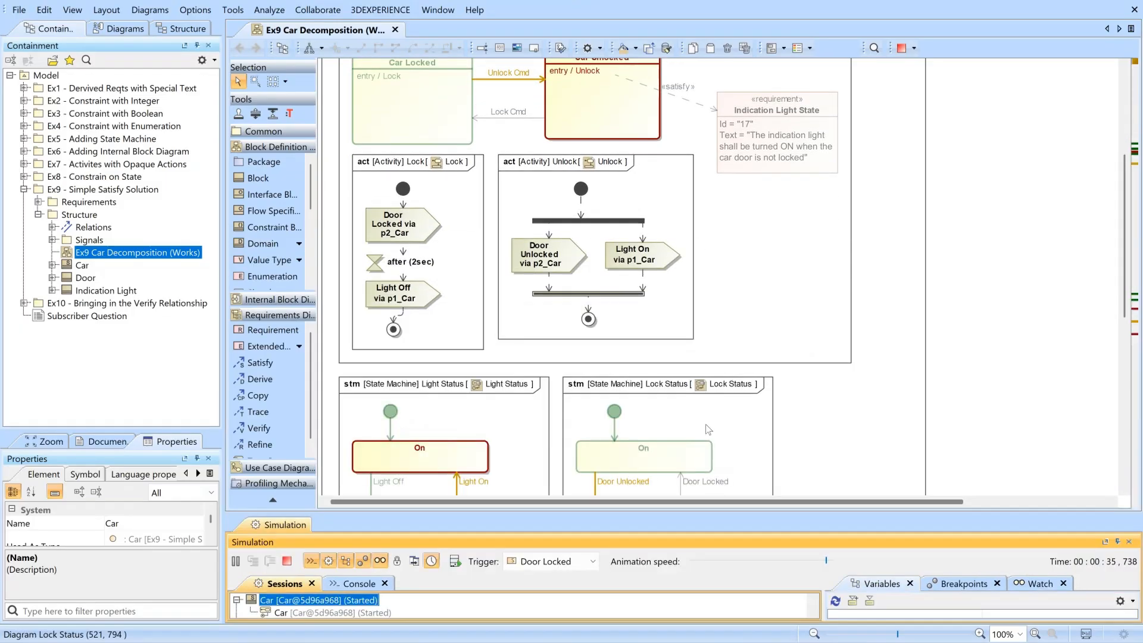
scroll(706, 424, down, 3)
scroll(705, 407, up, 3)
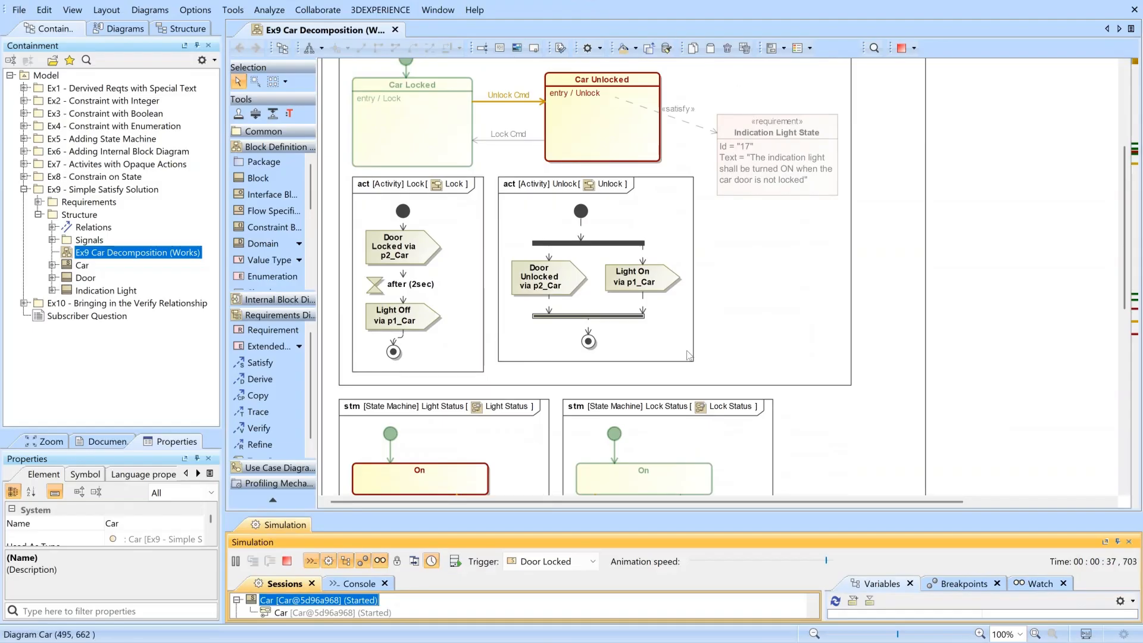
scroll(631, 285, down, 2)
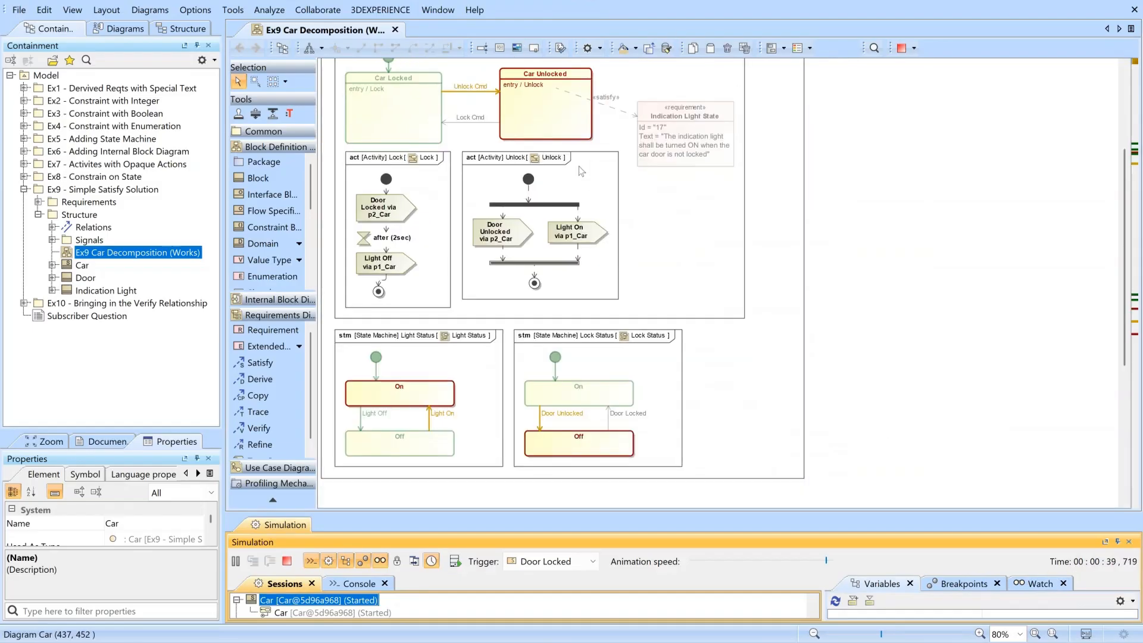
scroll(530, 420, up, 2)
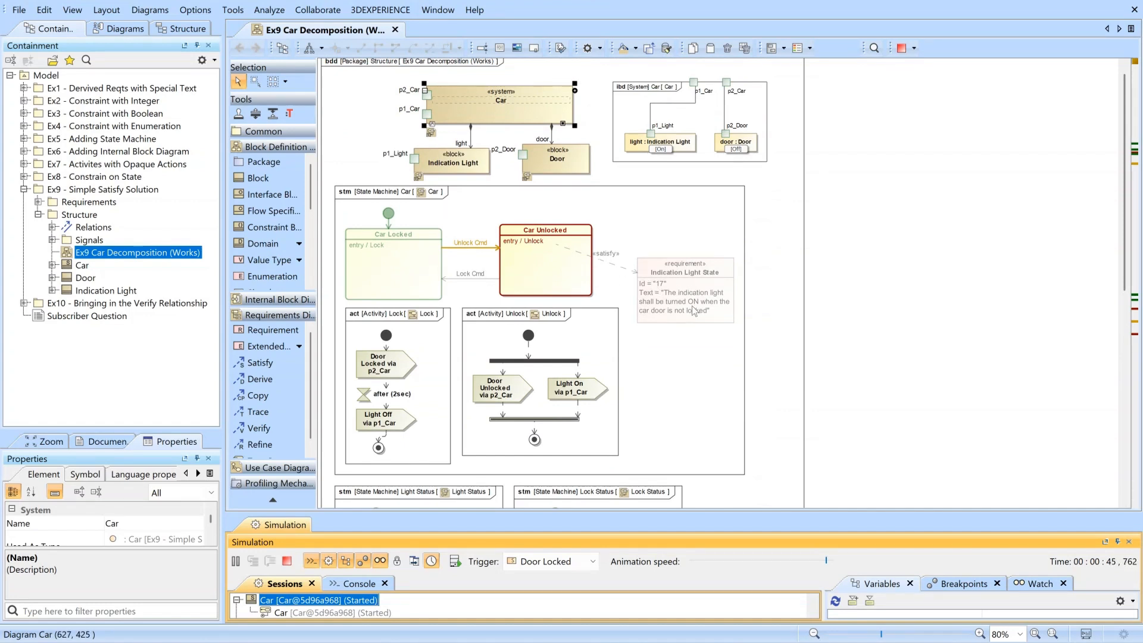
- Close the simulation window and collapse the Structure and Ex9 - Simple Satisfy Solution packages in the containment tree
click(1128, 542)
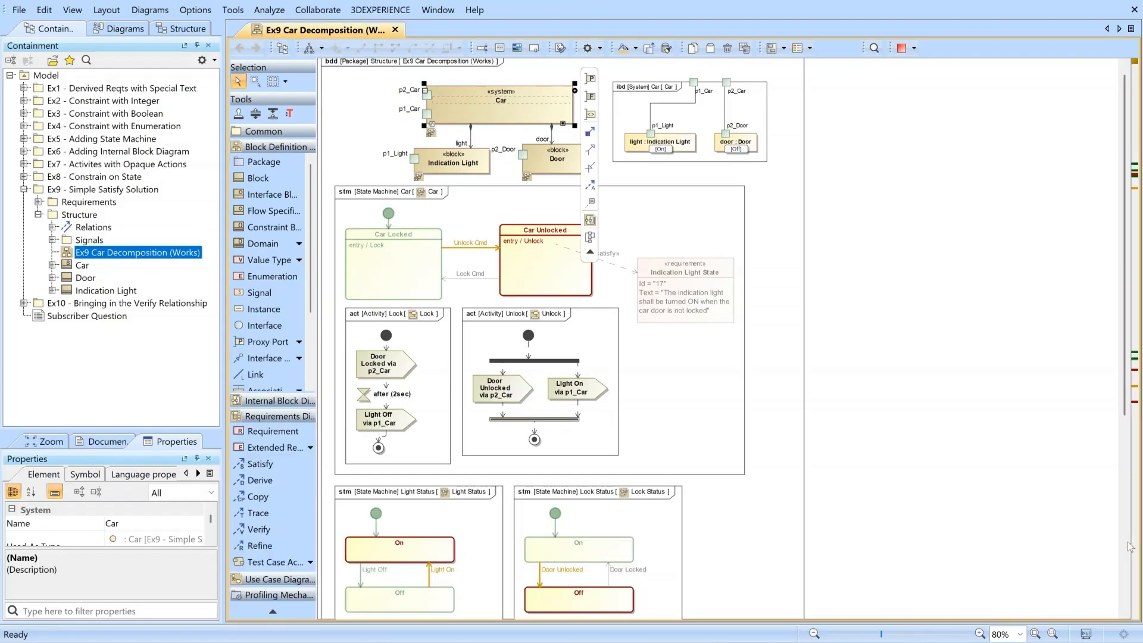
click(356, 167)
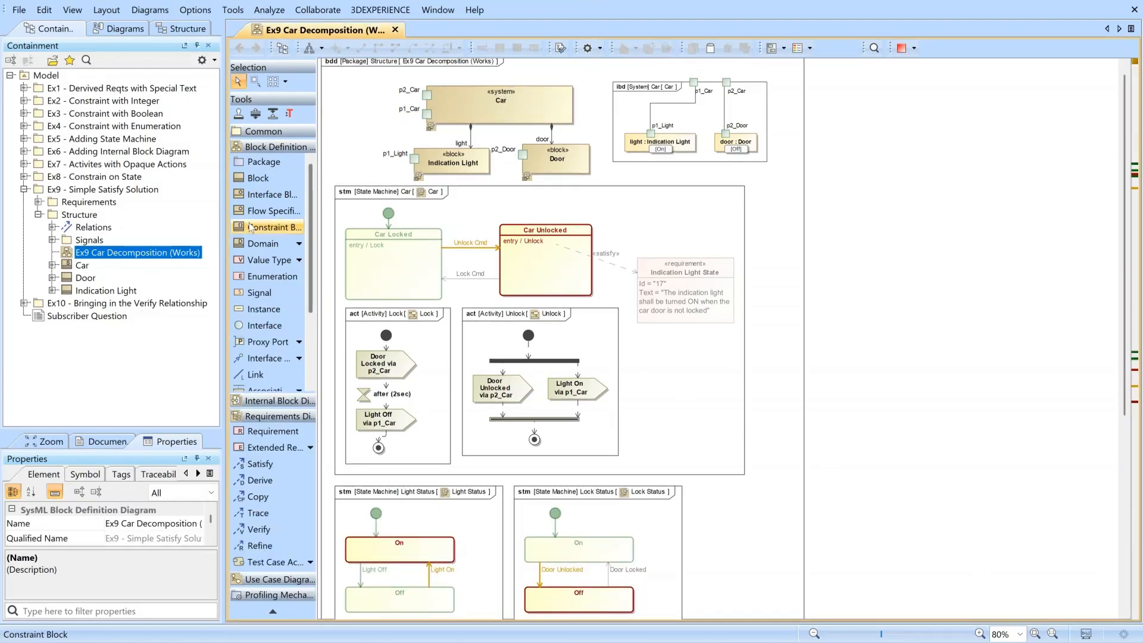
click(38, 214)
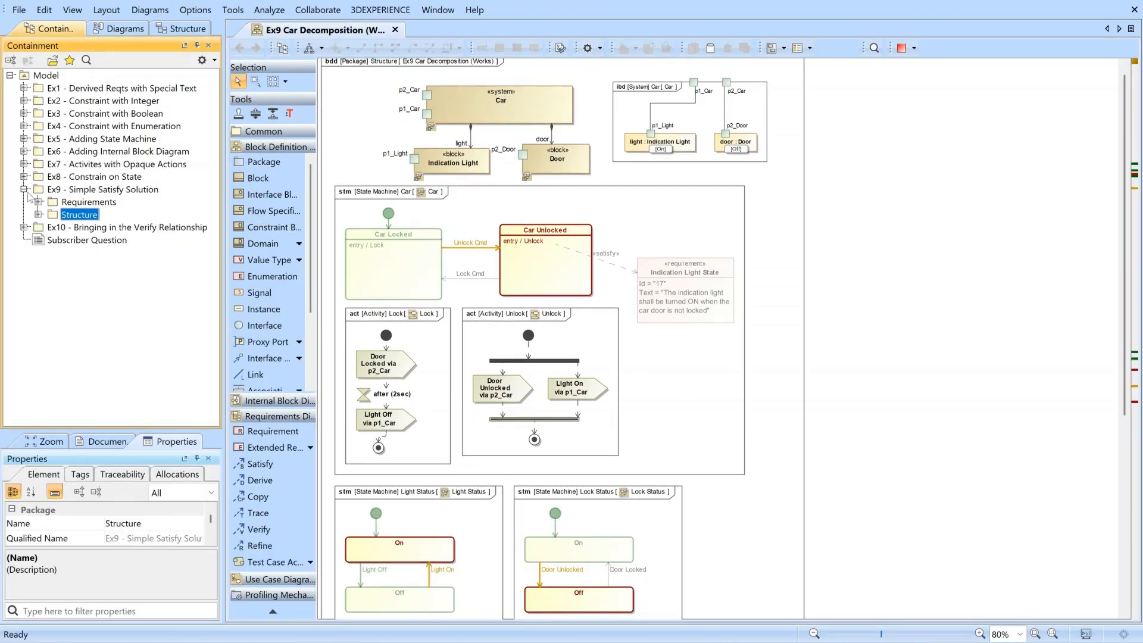
click(24, 190)
- Open the Ex10 Car Decomposition (Works) diagram from the Structure package of Ex10 - Bringing in the Verify Relationship
click(24, 202)
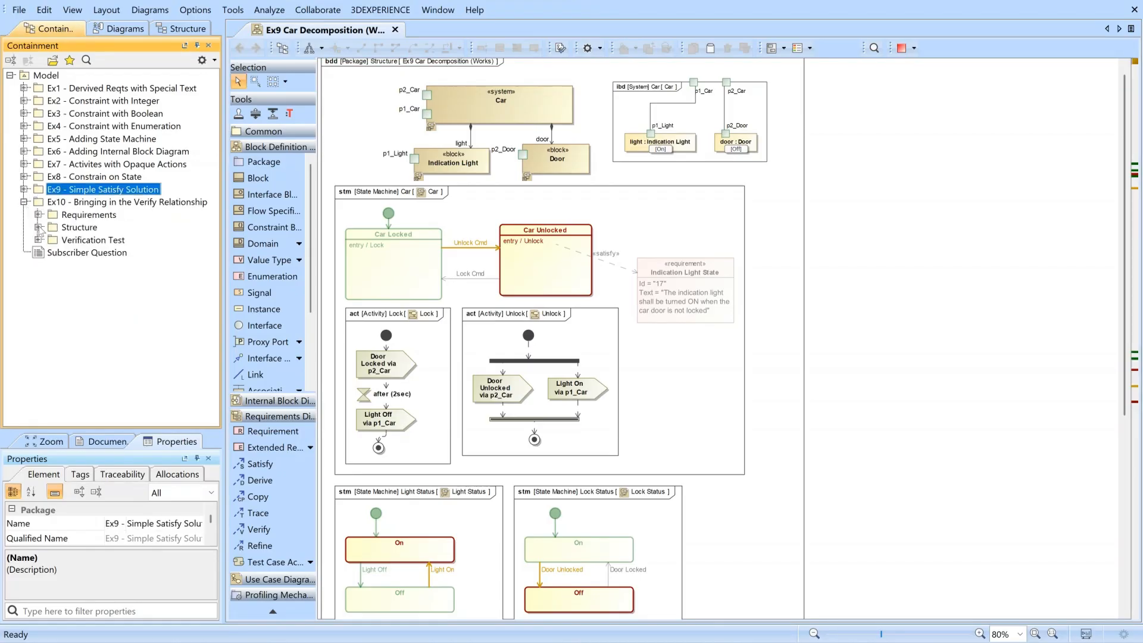
click(38, 227)
double_click(84, 267)
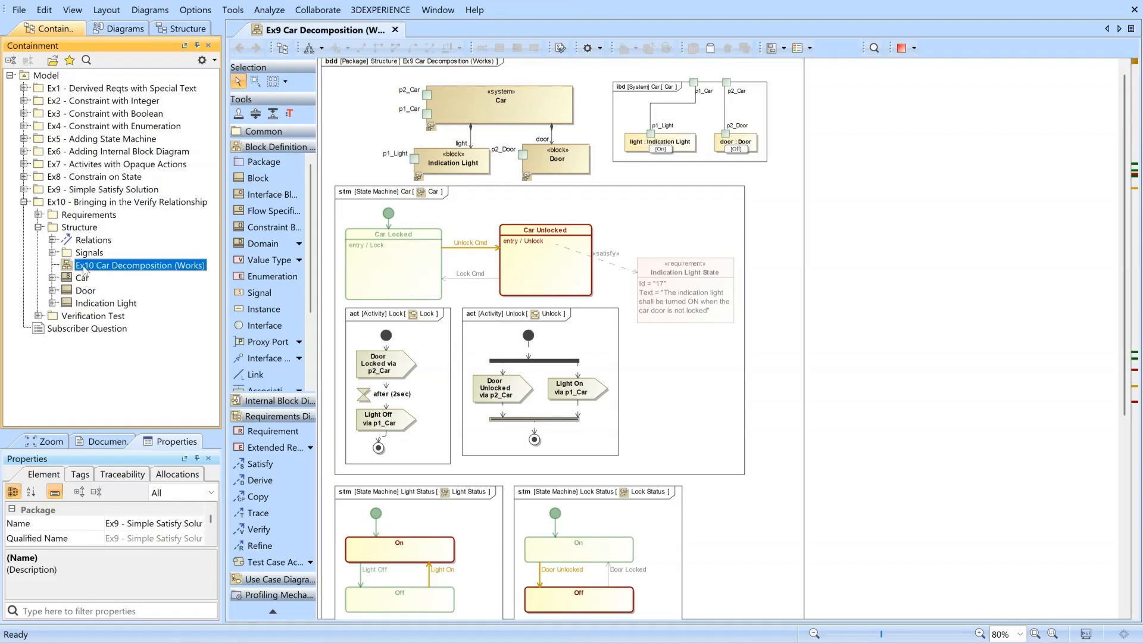
- Compare the Ex9 and Ex10 Car Decomposition diagrams and close the Ex9 diagram
click(348, 33)
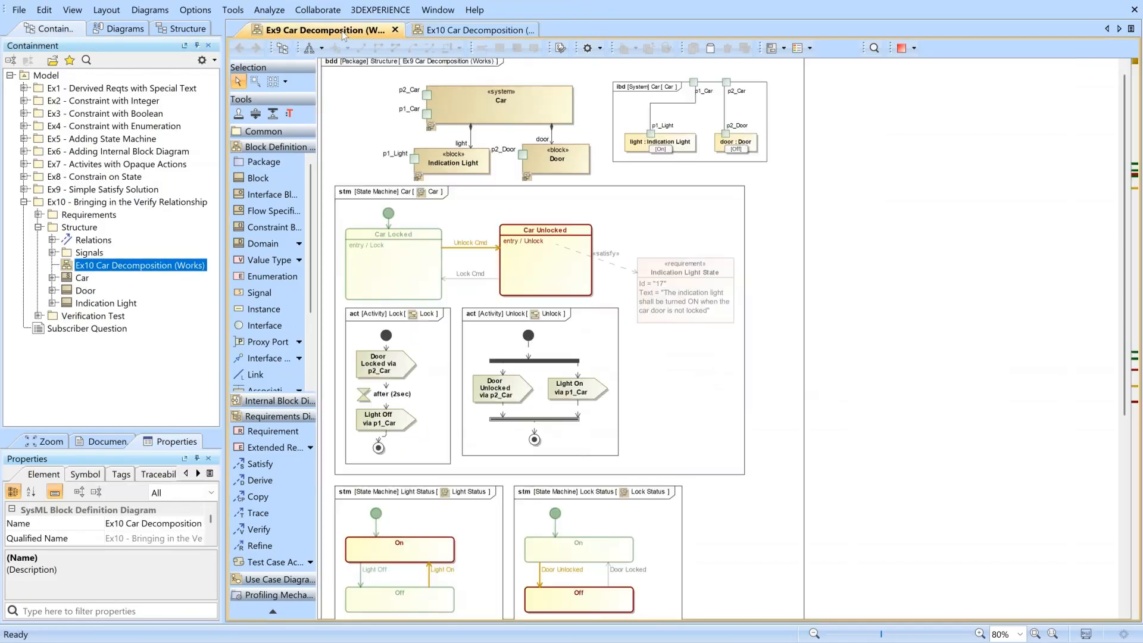
click(470, 36)
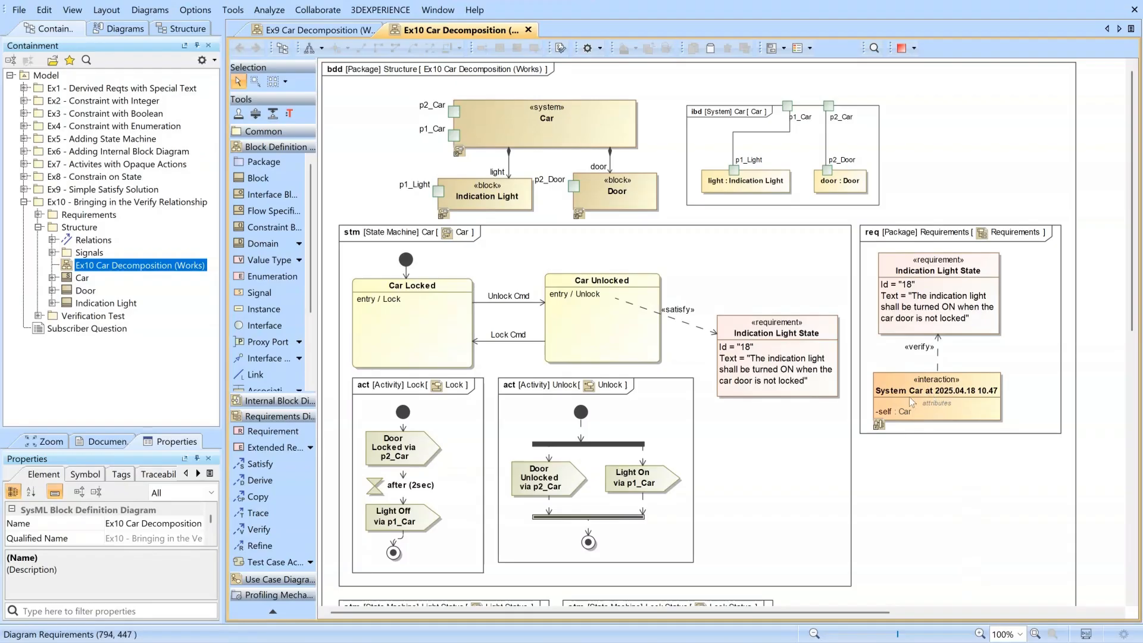
click(350, 33)
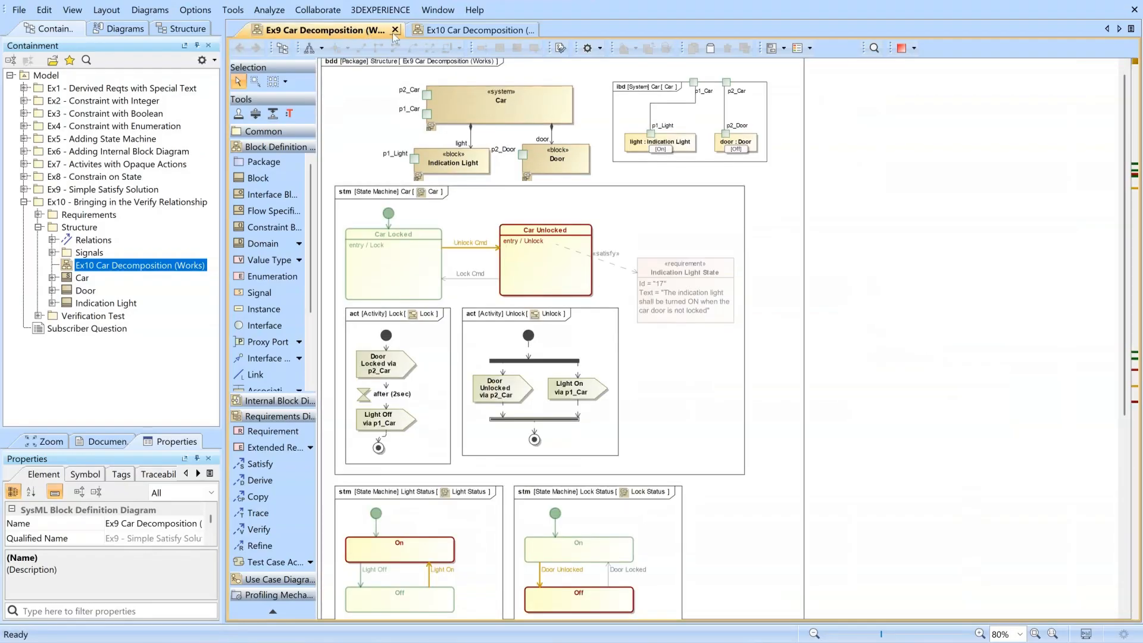
click(395, 29)
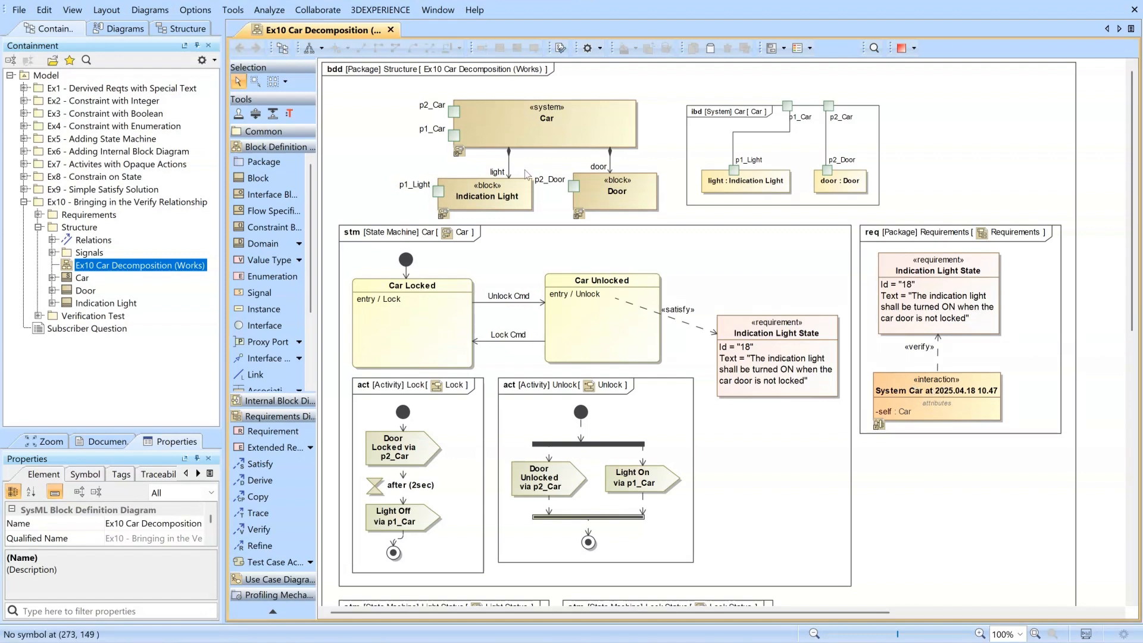
- Start a simulation session for the Car block, enlarge the simulation pane and create a sequence diagram from the Car instance
click(571, 123)
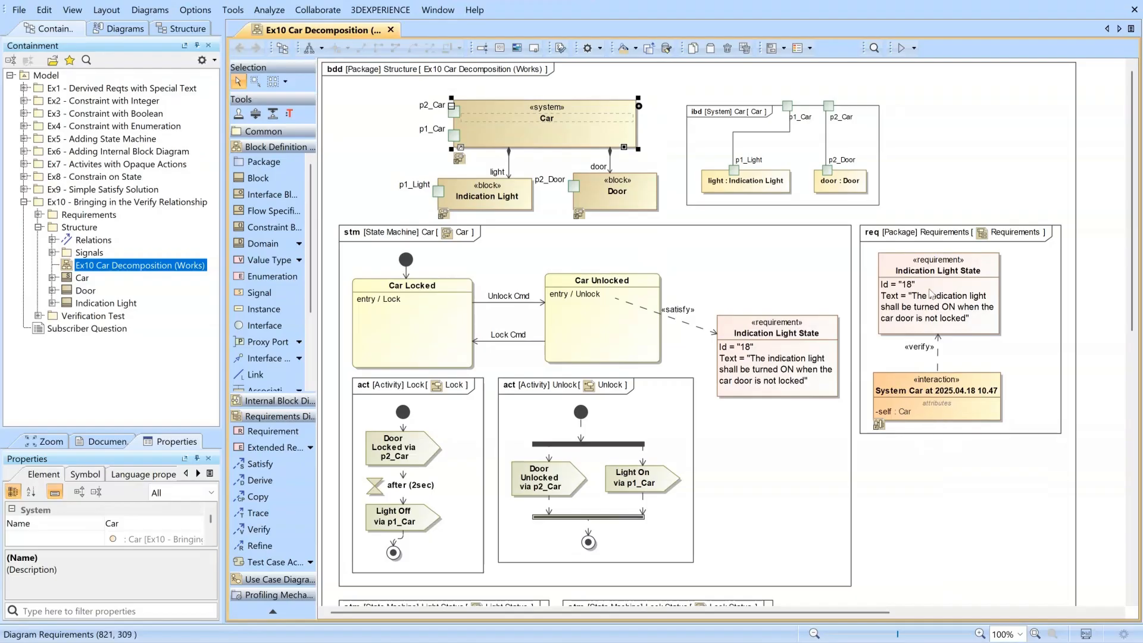
mouse_move(611, 95)
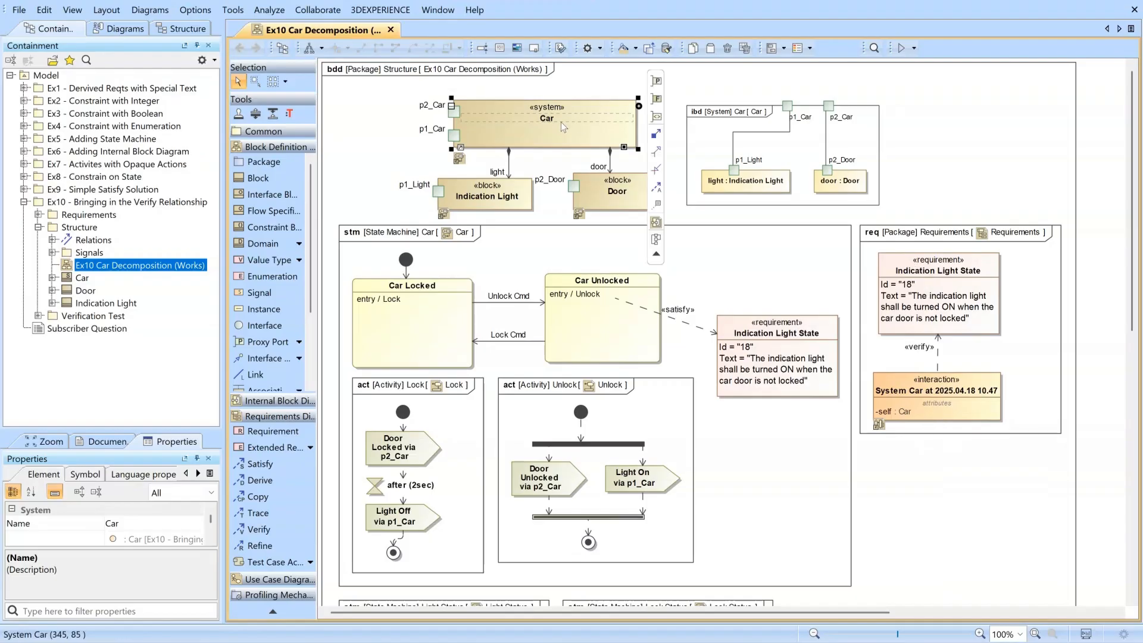
click(902, 47)
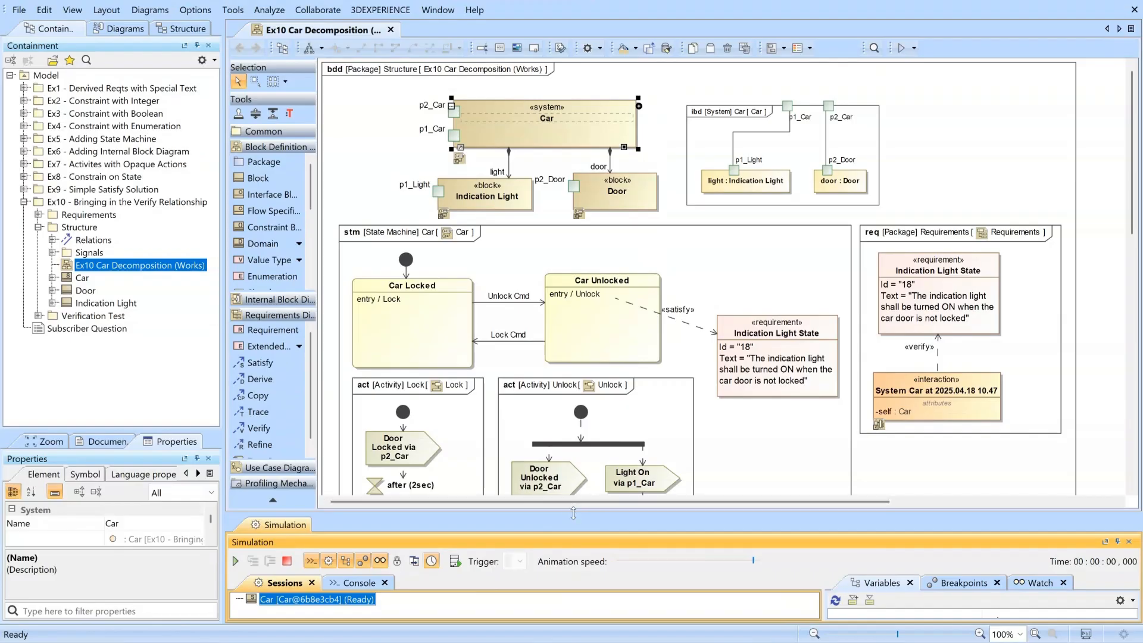
drag(572, 511, 620, 348)
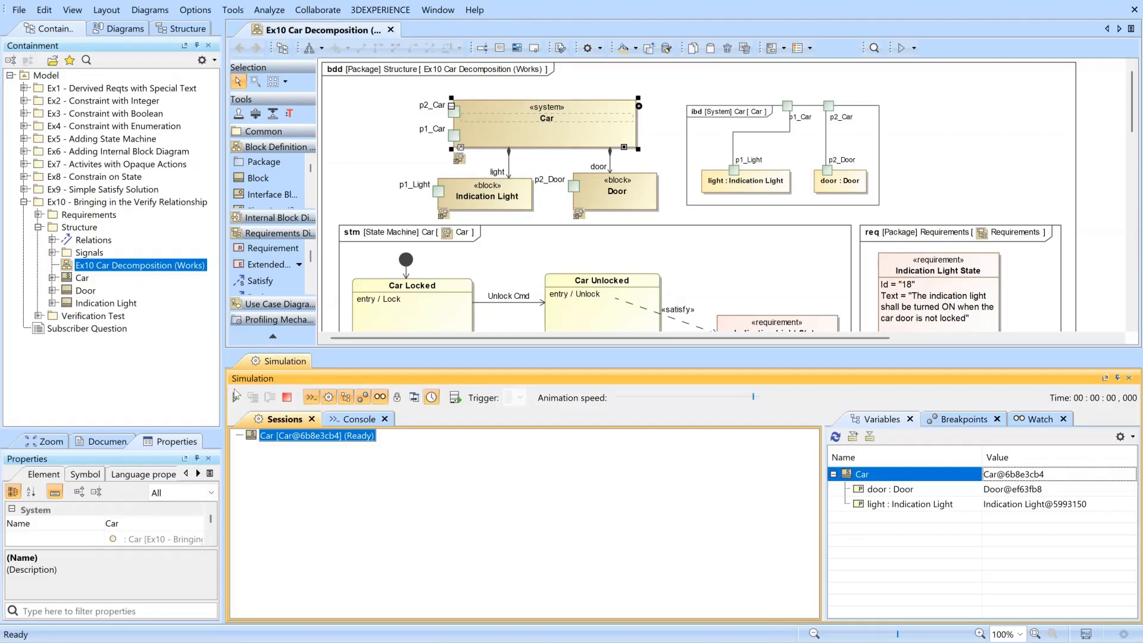
right_click(879, 479)
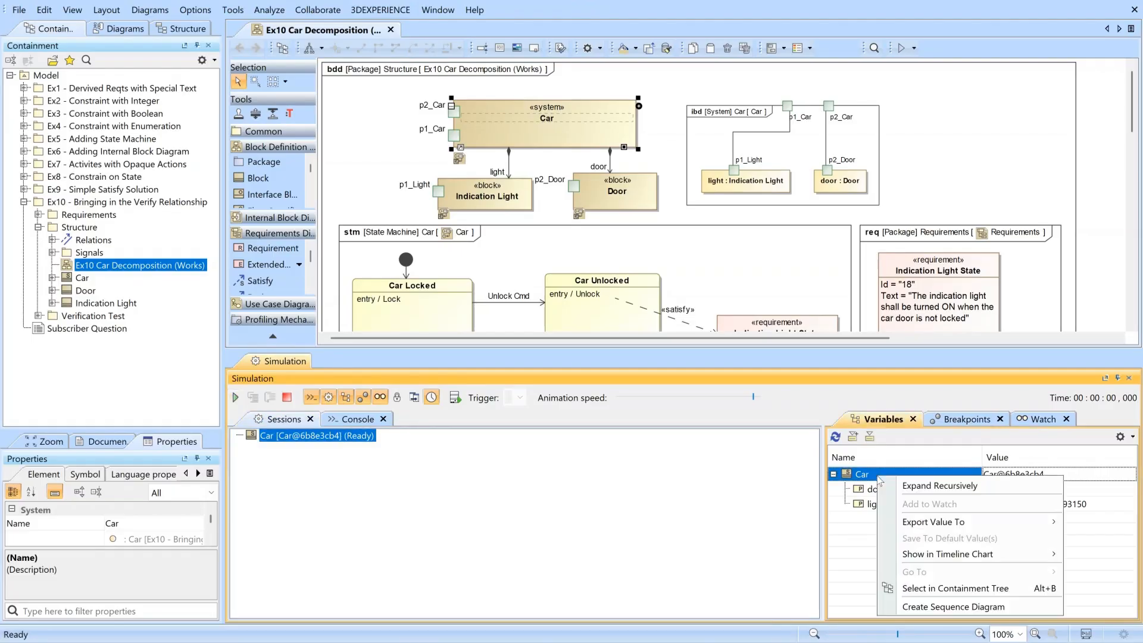
click(941, 611)
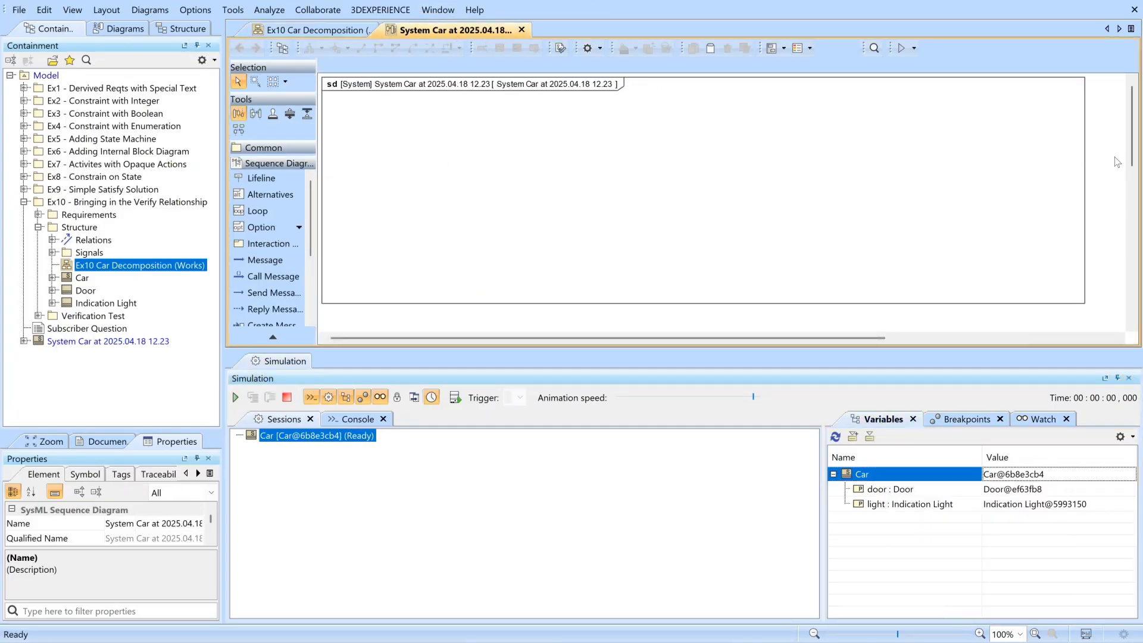
- Arrange the new sequence diagram side by side with the Ex10 Car Decomposition diagram and fit both diagrams to their windows
drag(1115, 157, 1130, 161)
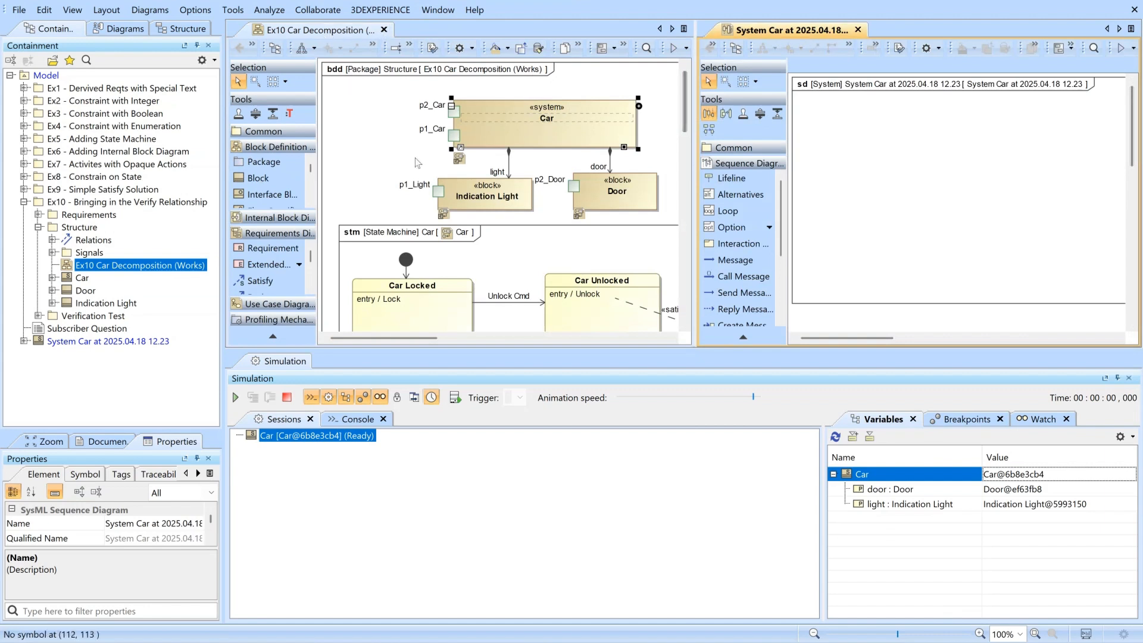
scroll(418, 163, down, 3)
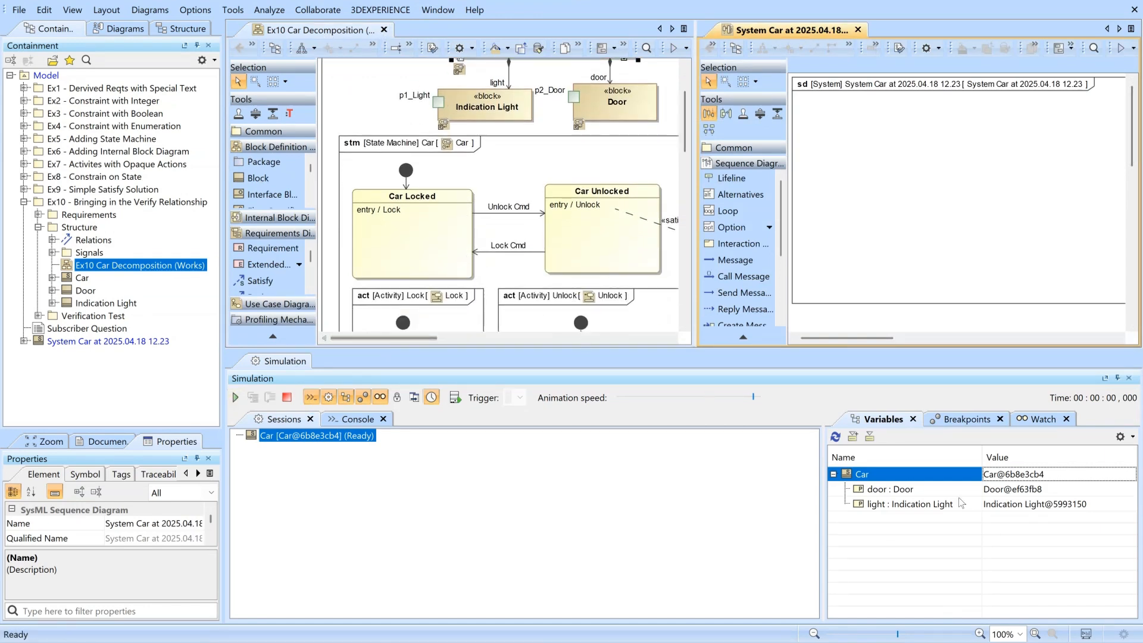
click(1035, 634)
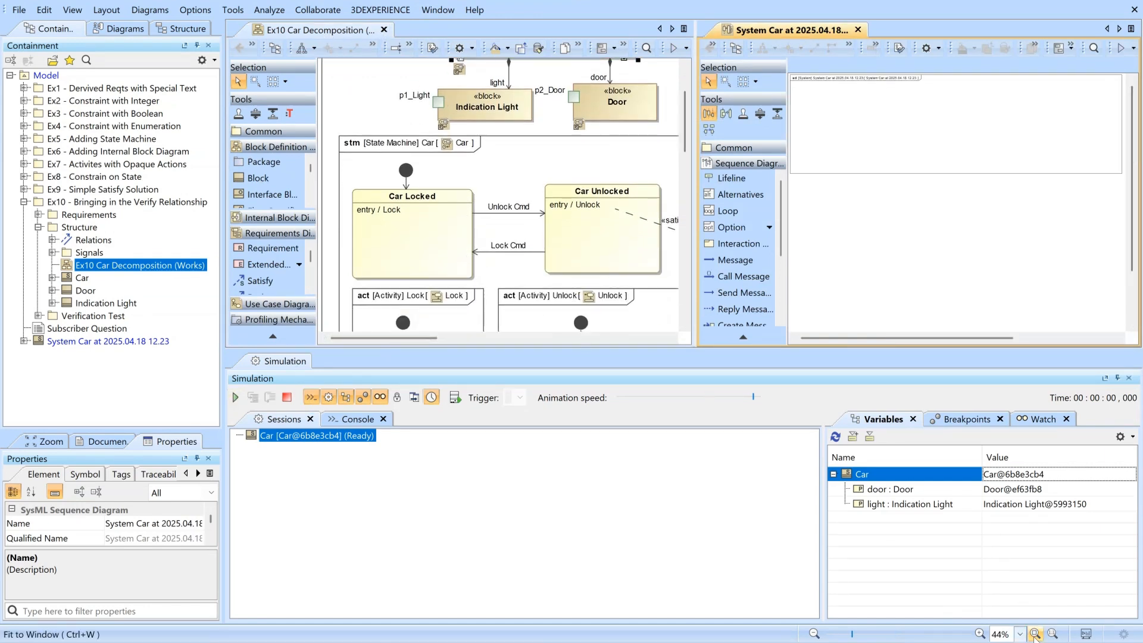
click(456, 104)
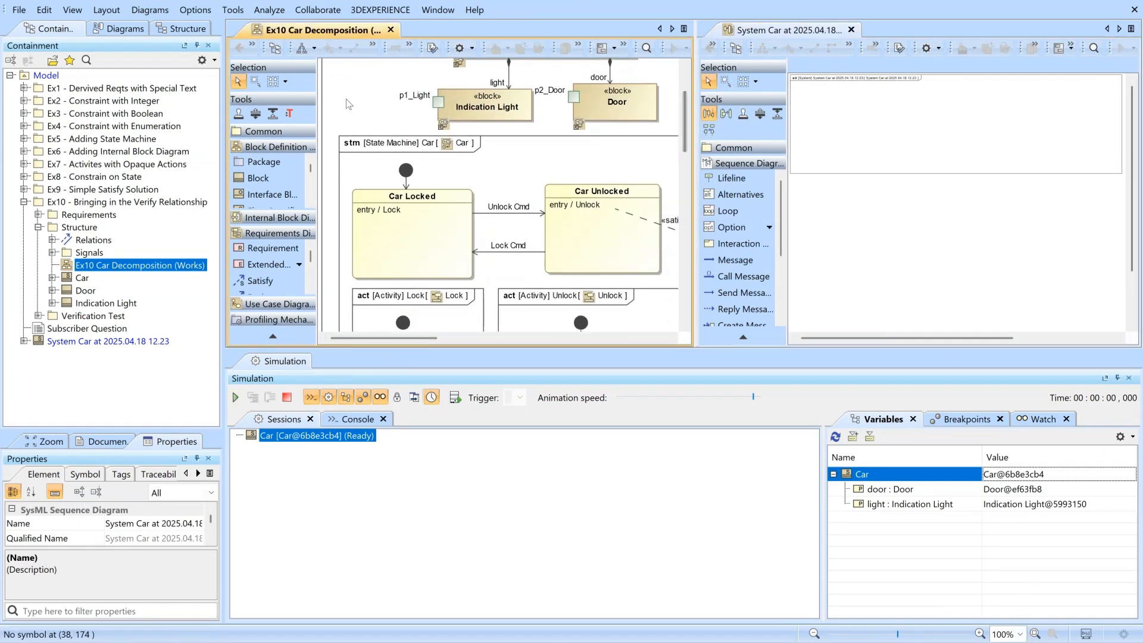
click(1035, 634)
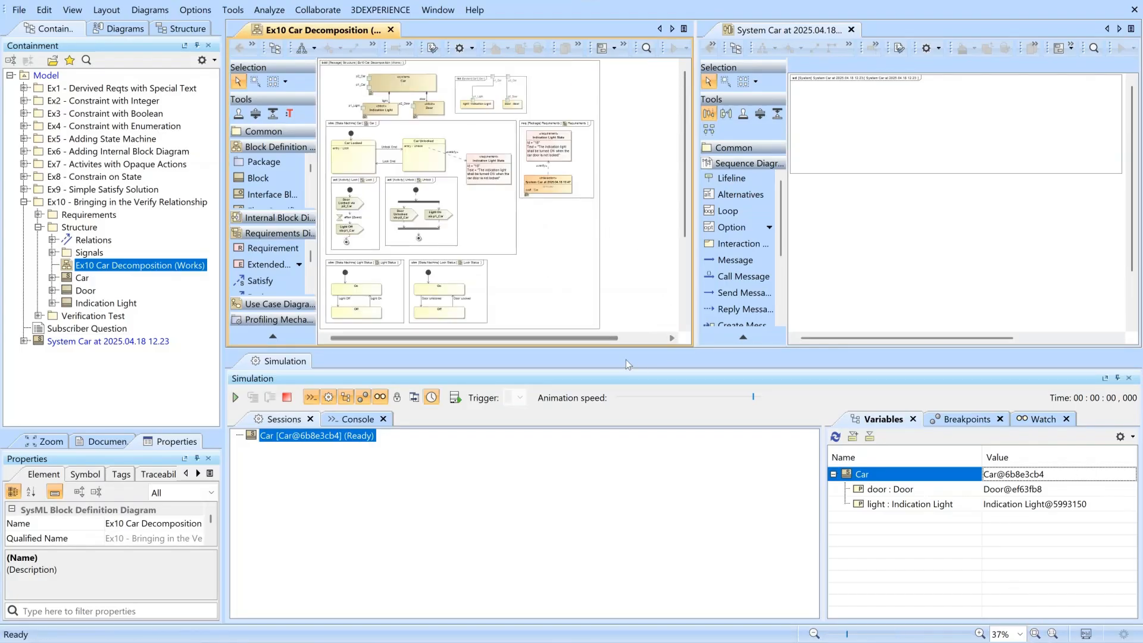
drag(627, 350, 691, 498)
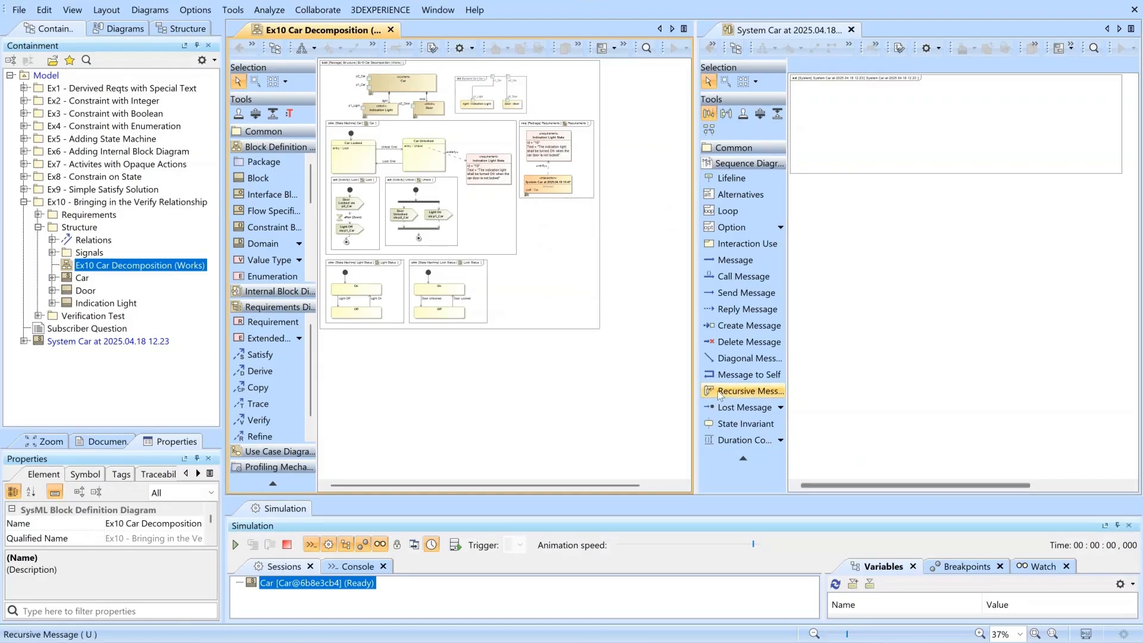
click(1035, 634)
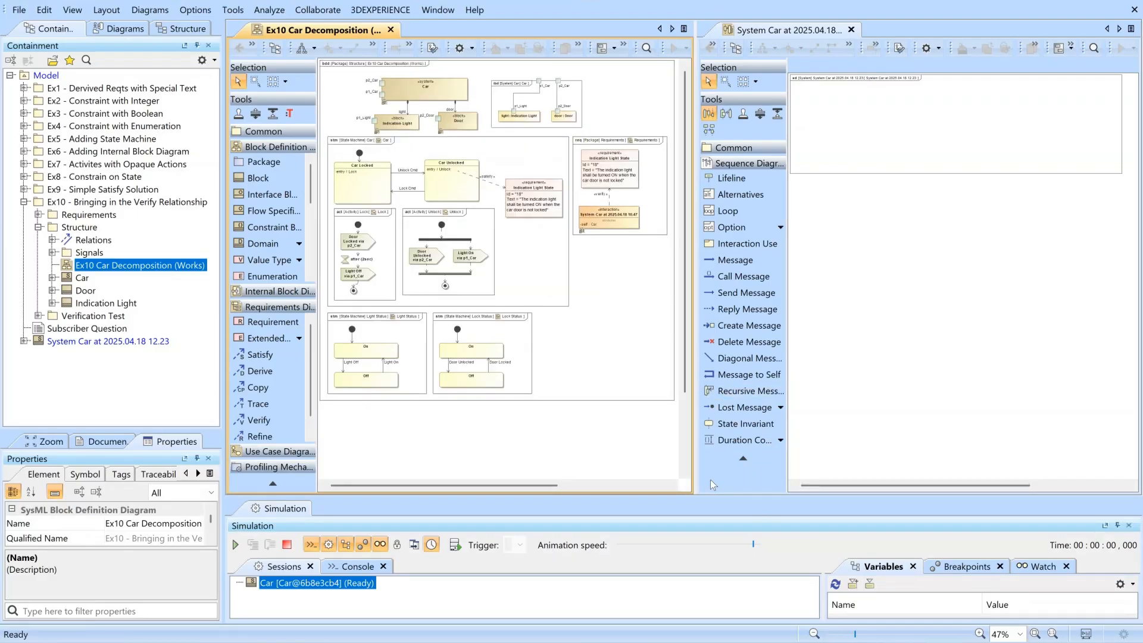
- Run the Car simulation and send it the Unlock Cmd signal, with the simulation pane enlarged to show the variables
click(235, 544)
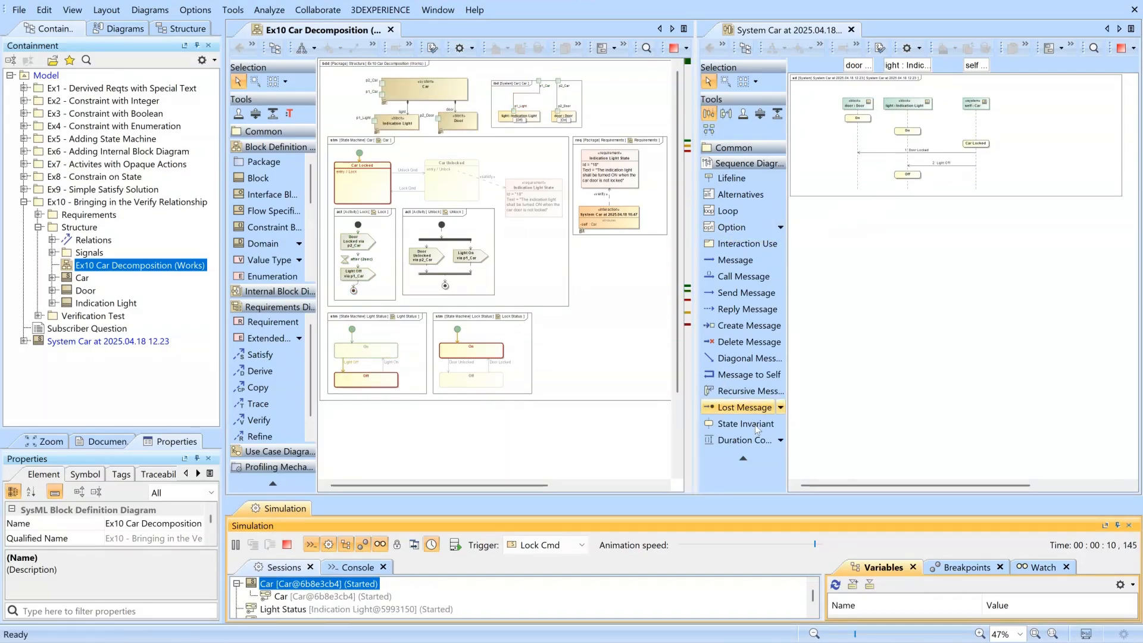
drag(902, 498, 896, 384)
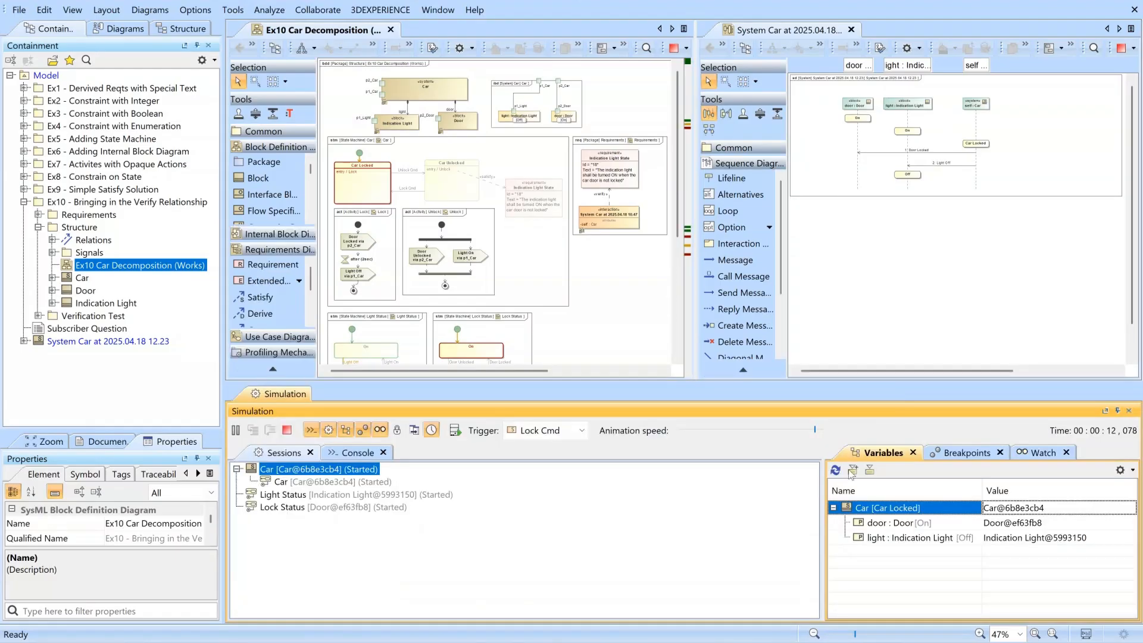
click(553, 430)
click(544, 460)
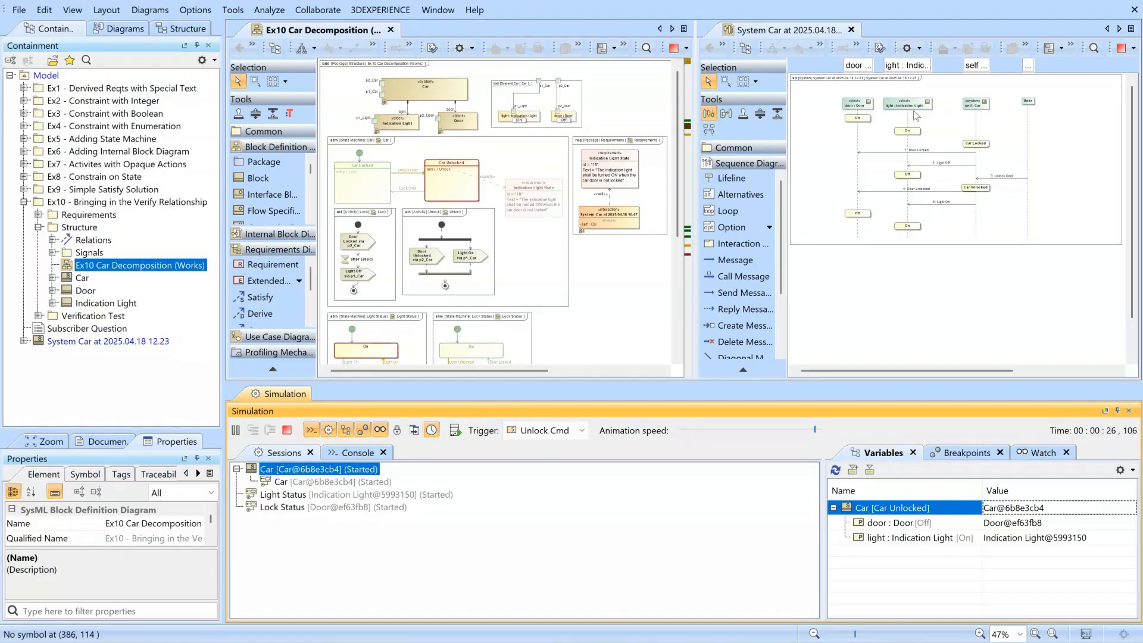
- Send Lock Cmd followed by Unlock Cmd to the running Car simulation, and terminate the simulation
click(547, 431)
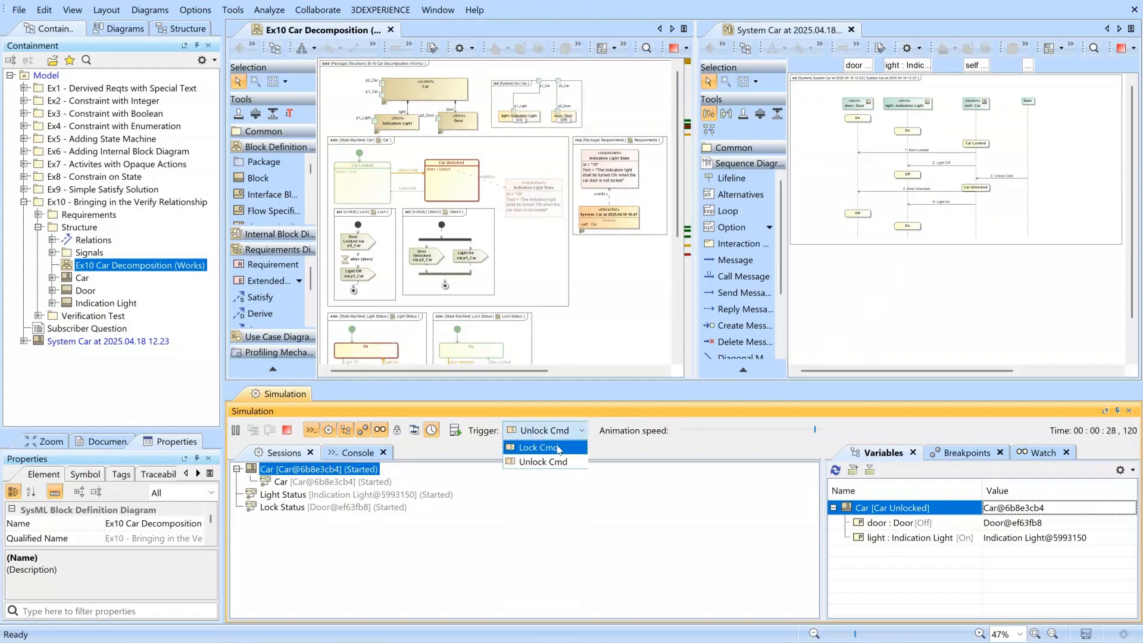
click(559, 449)
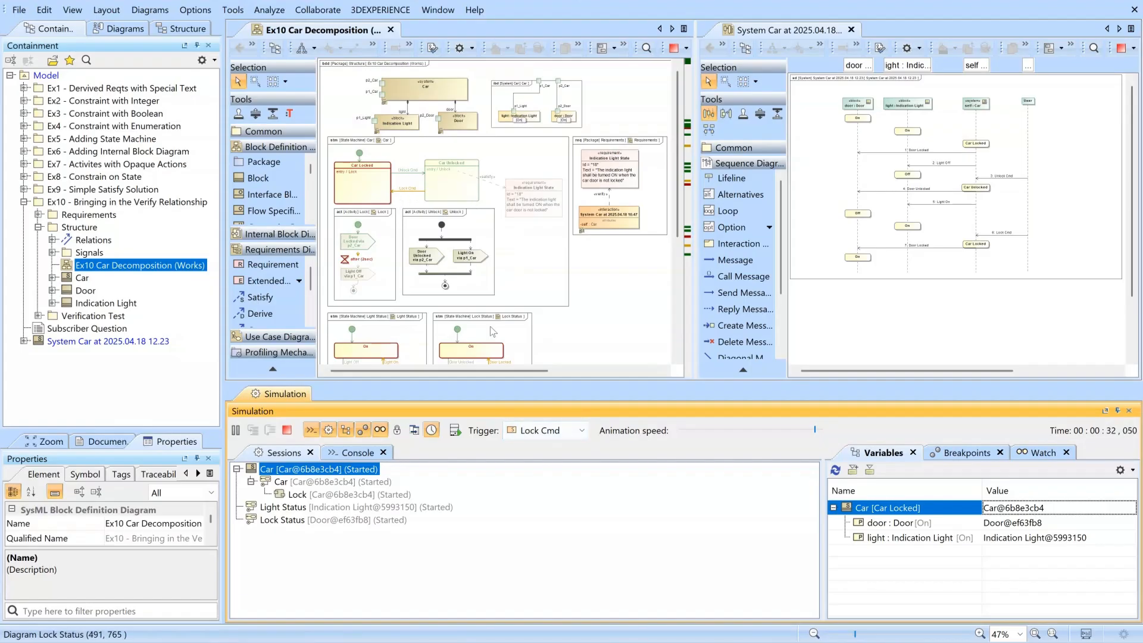
click(548, 431)
click(555, 458)
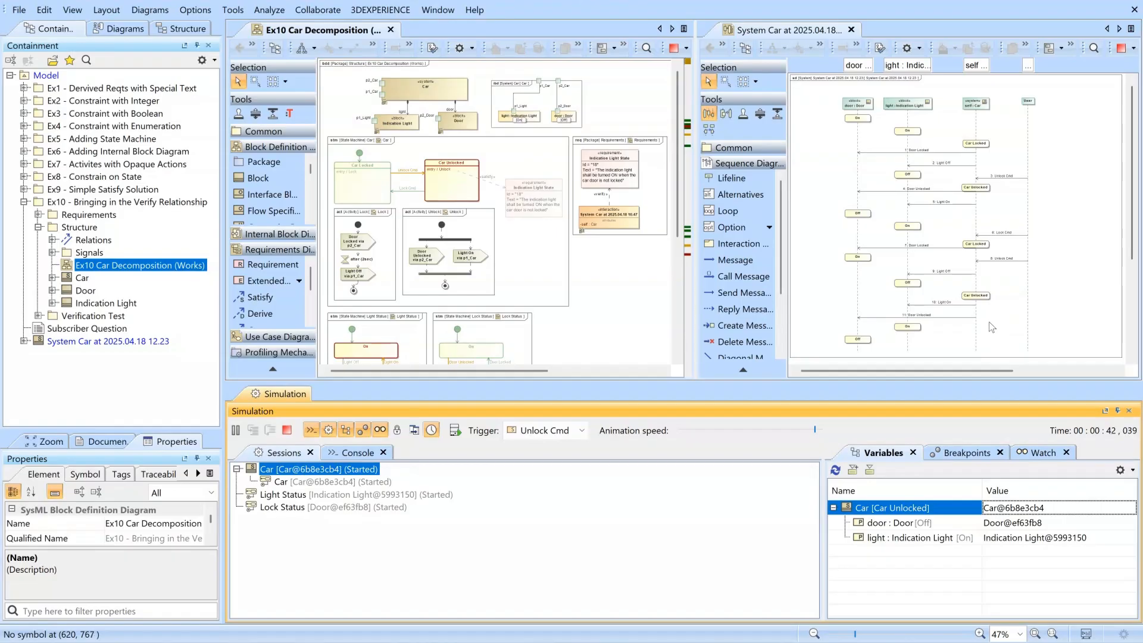
click(593, 172)
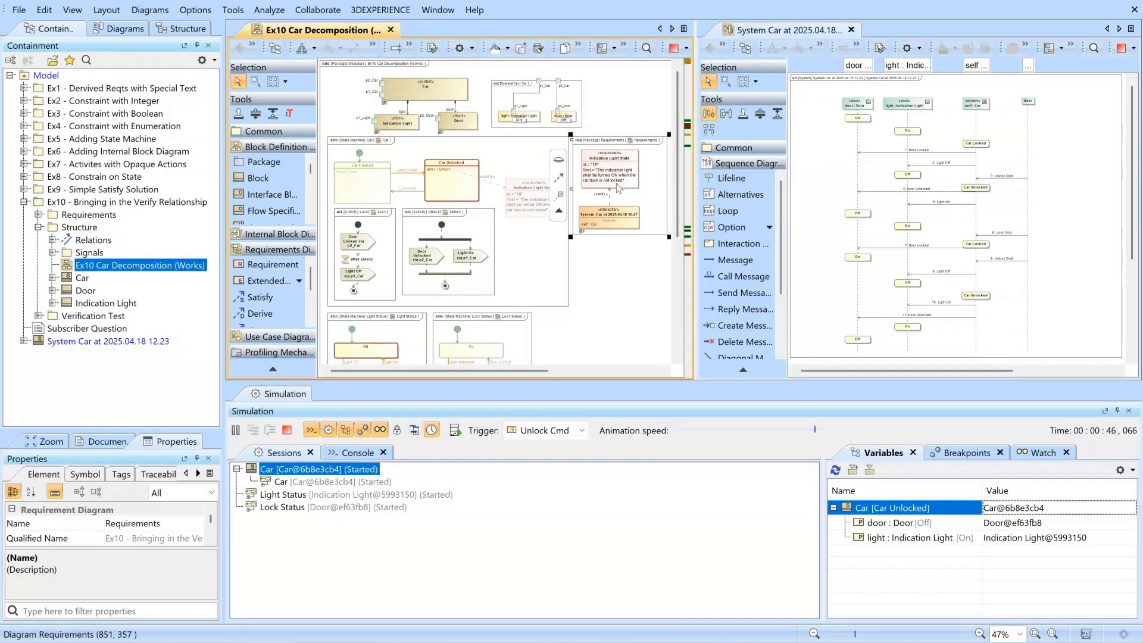
click(289, 430)
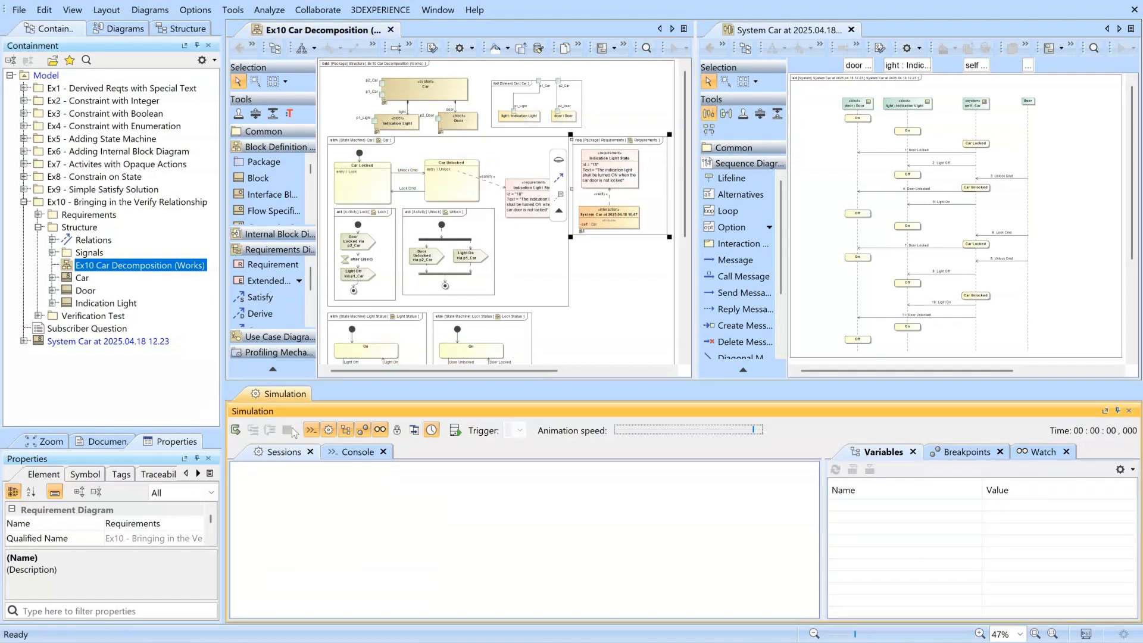
- Locate the System Car at 2025.04.18 12.23 sequence diagram in the containment tree, reopen it to check its recorded messages and close it
click(50, 341)
click(24, 342)
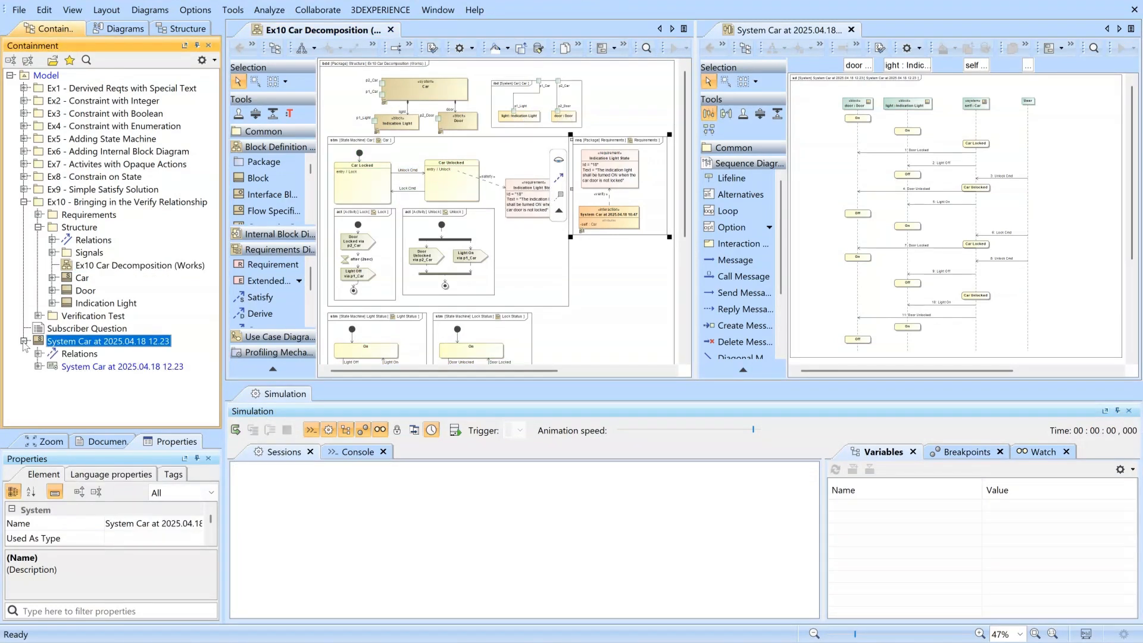
click(78, 368)
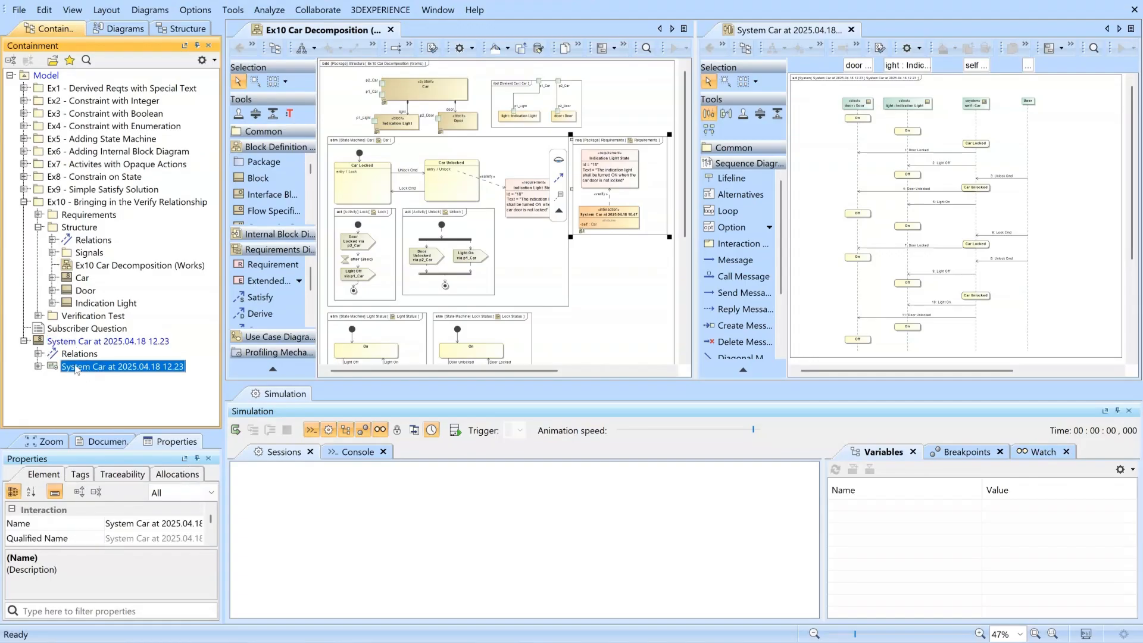
click(38, 367)
click(94, 381)
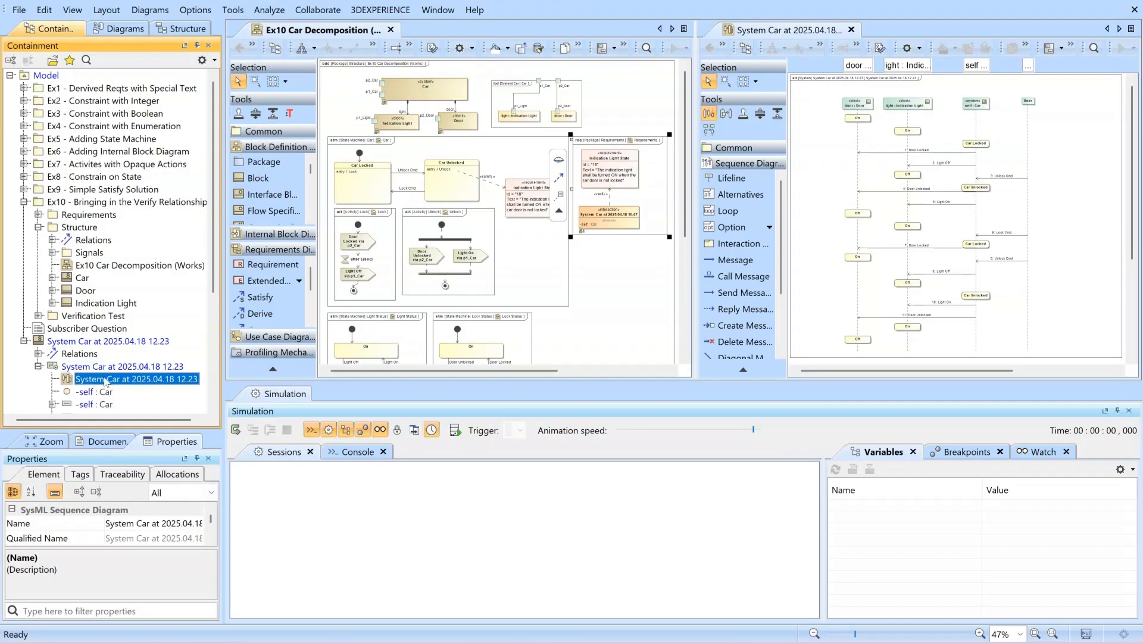
click(852, 30)
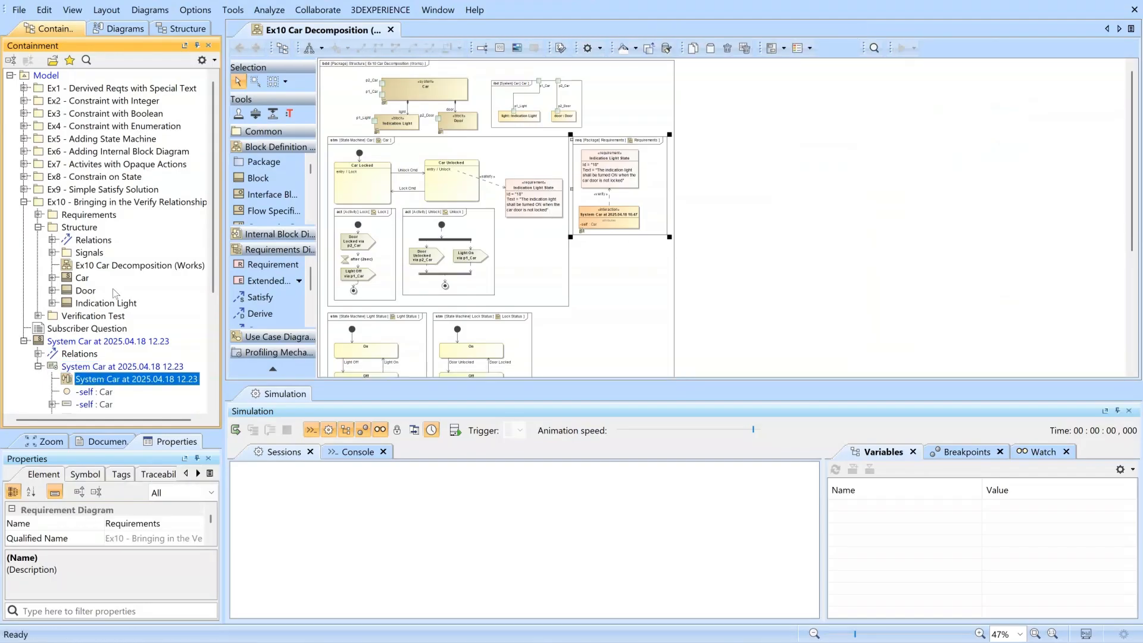
double_click(91, 381)
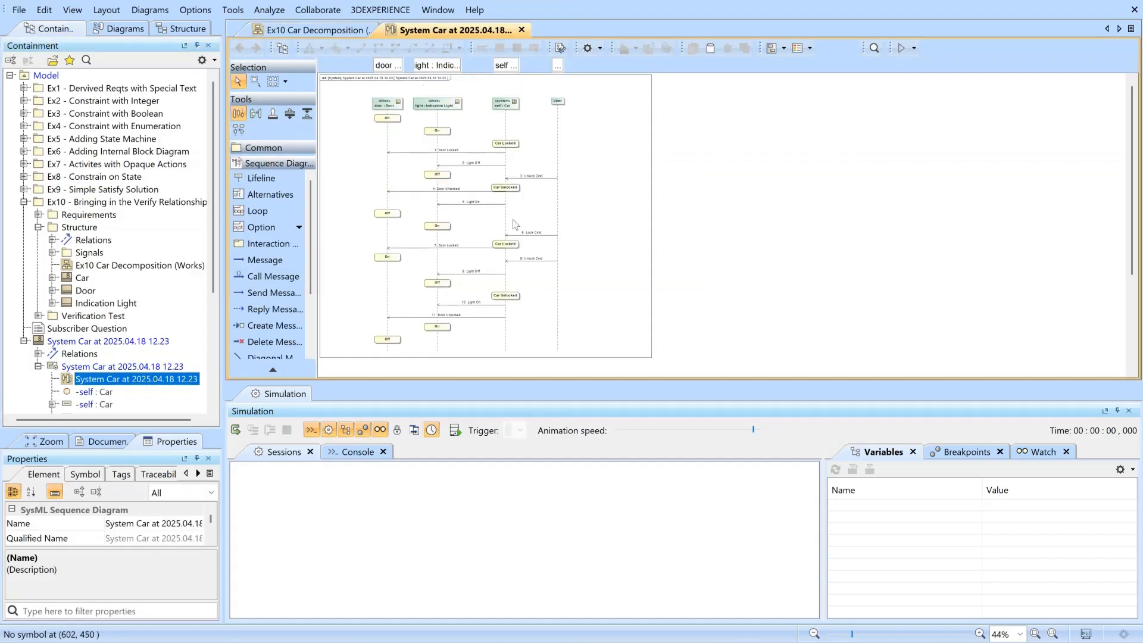
click(521, 29)
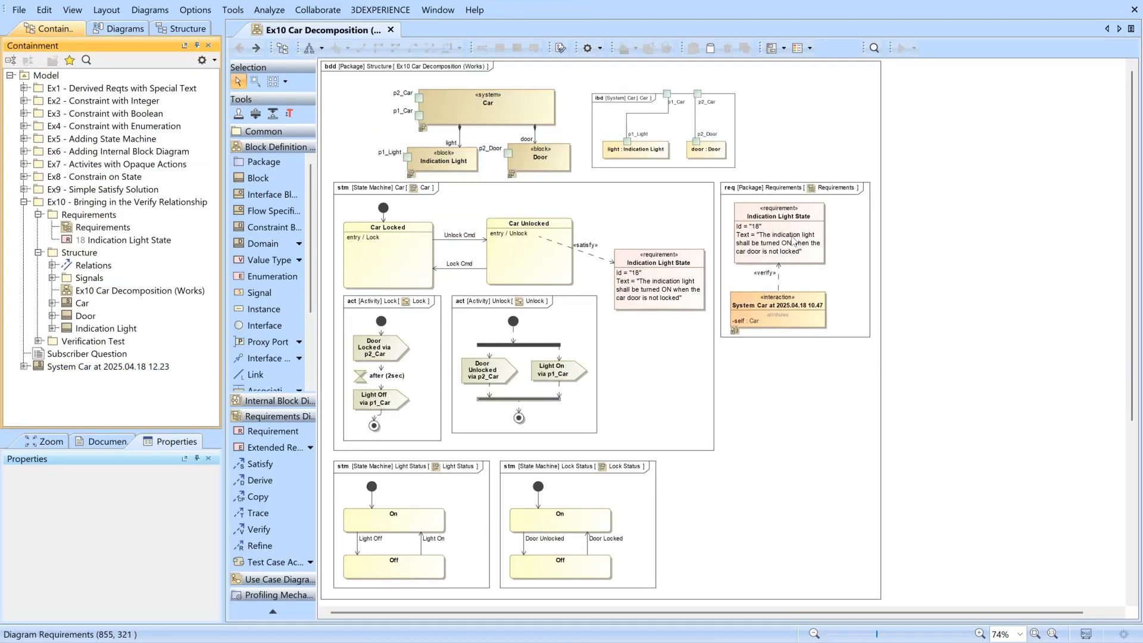
- Open the Requirements diagram and add the System Car at 2025.04.18 12.23 interaction beside the existing 10.47 interaction
double_click(835, 216)
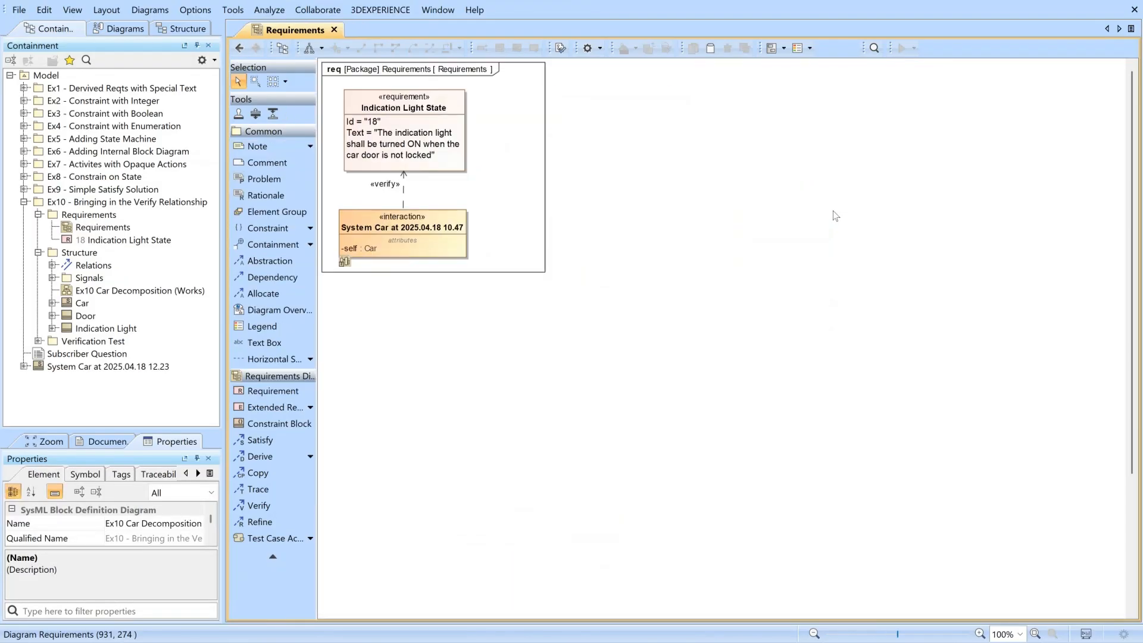
click(25, 367)
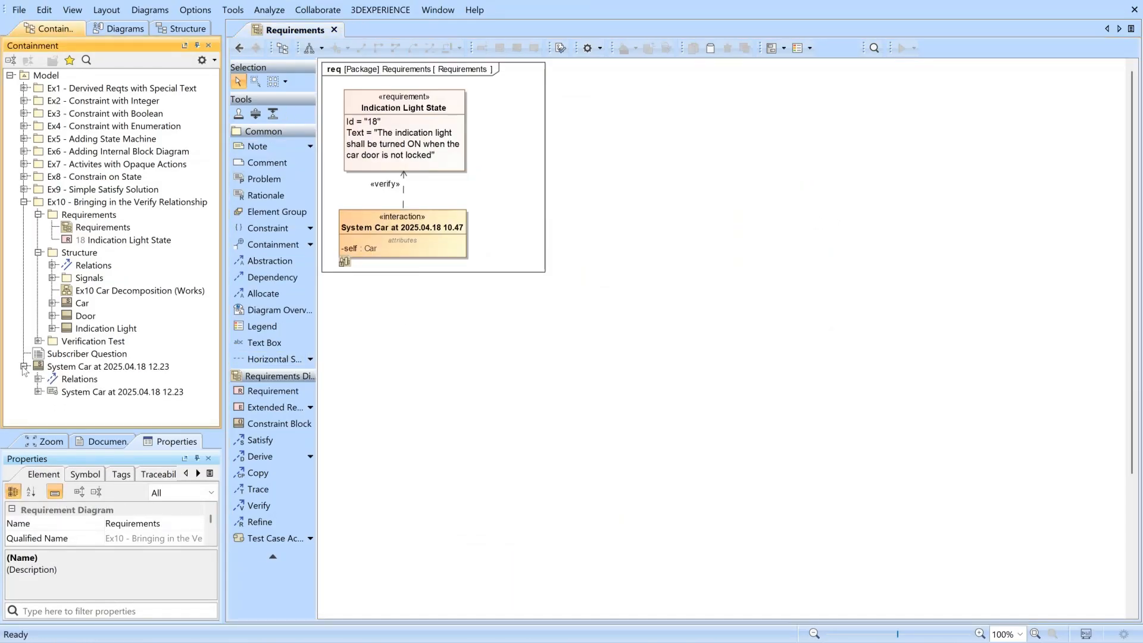
click(92, 392)
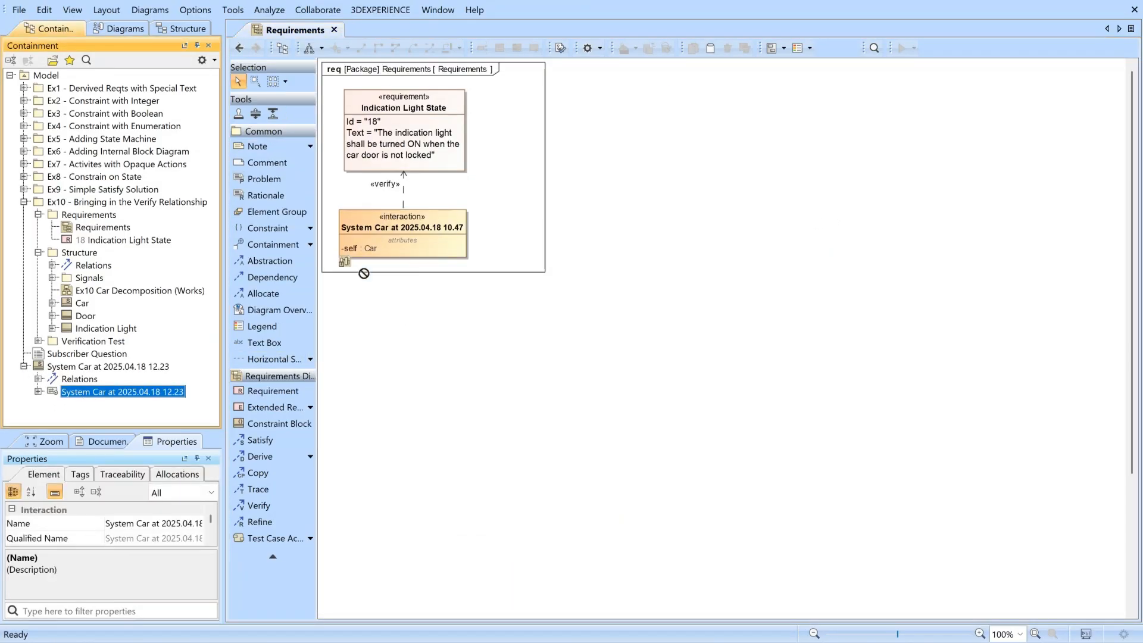
drag(364, 273, 497, 212)
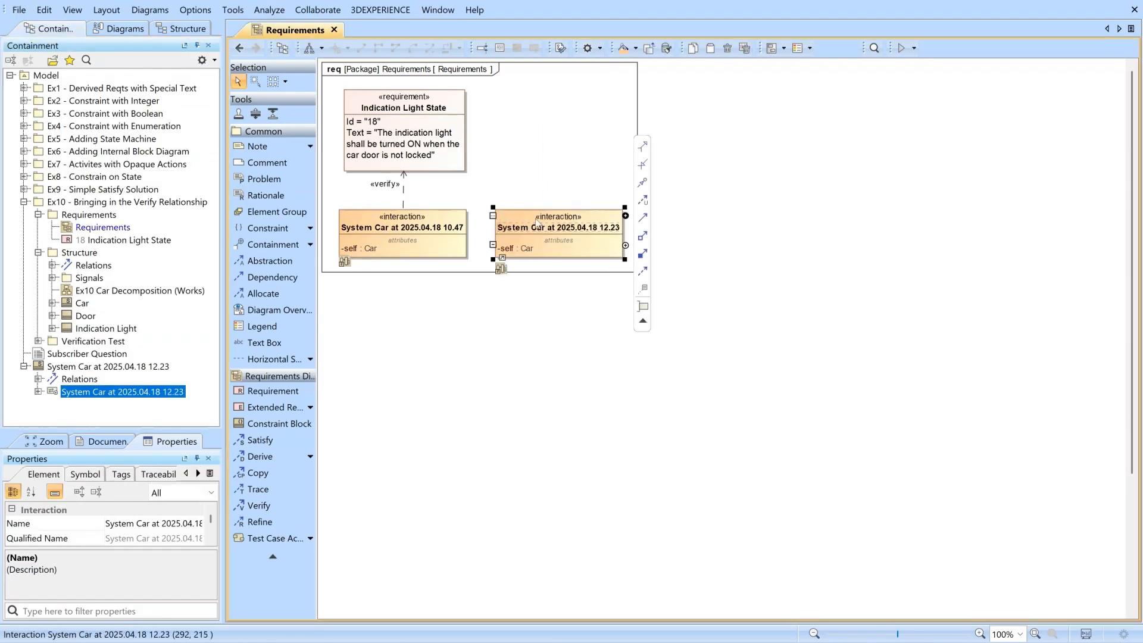
- Create a Verify relationship from the System Car at 2025.04.18 12.23 interaction to the Indication Light State requirement
click(273, 511)
click(558, 232)
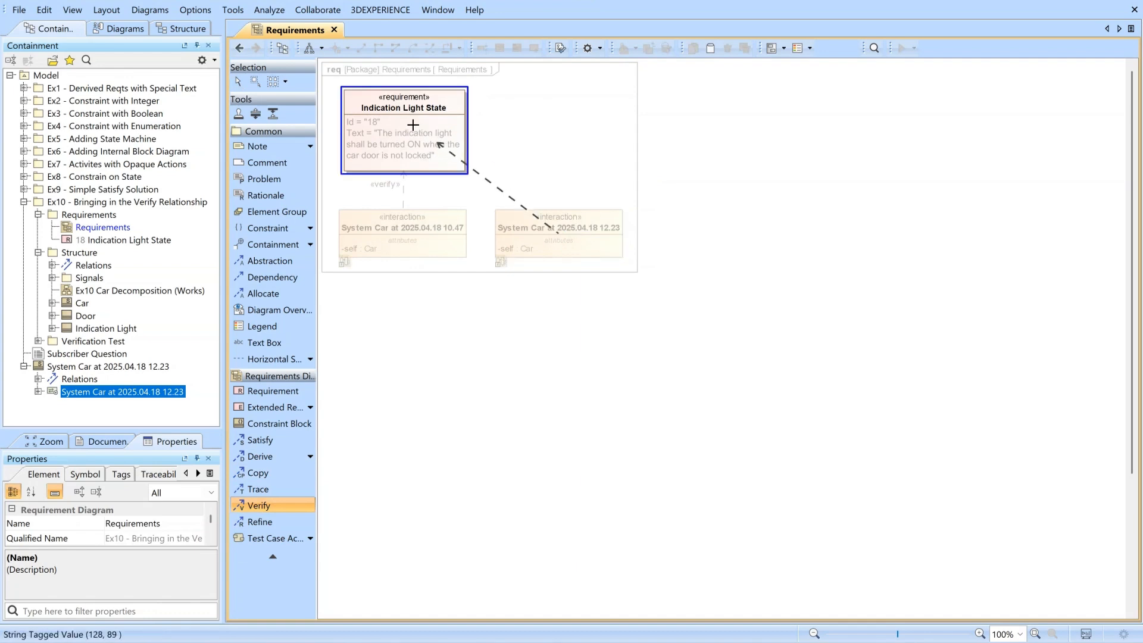
click(413, 124)
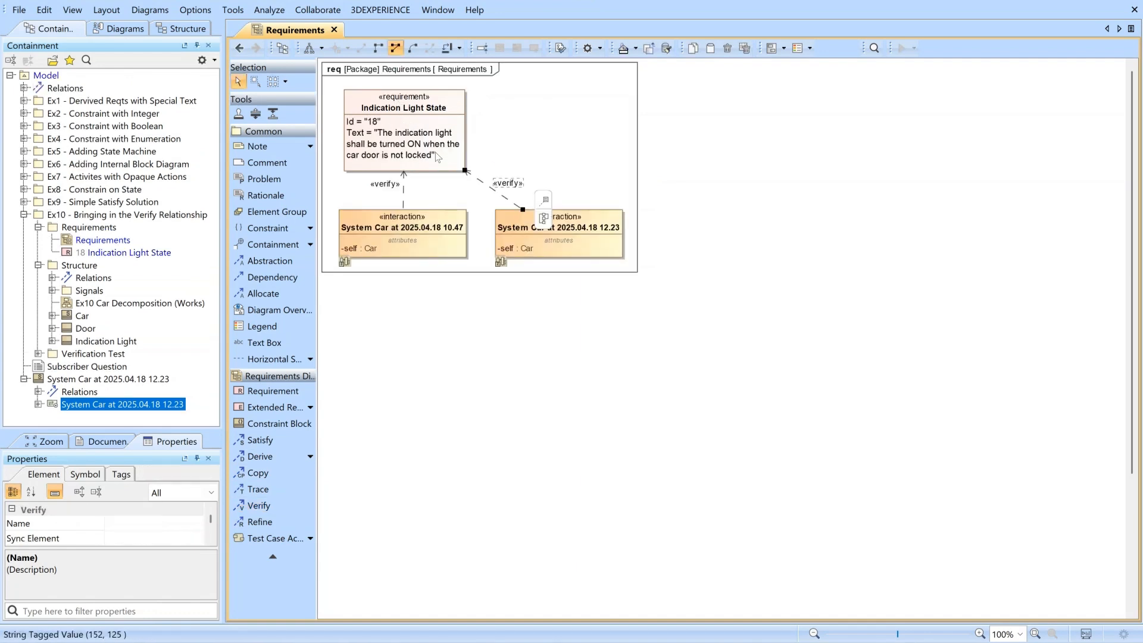
click(484, 195)
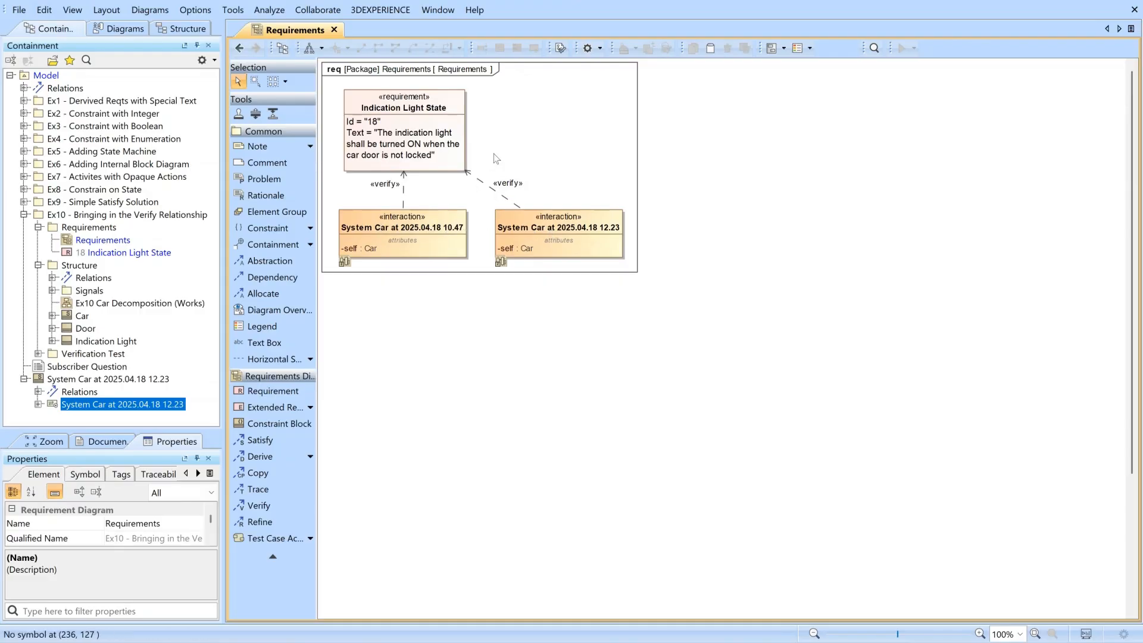
- Delete the System Car at 2025.04.18 12.23 interaction together with its Verify relationship and narrow the Requirements diagram frame
drag(494, 154, 569, 240)
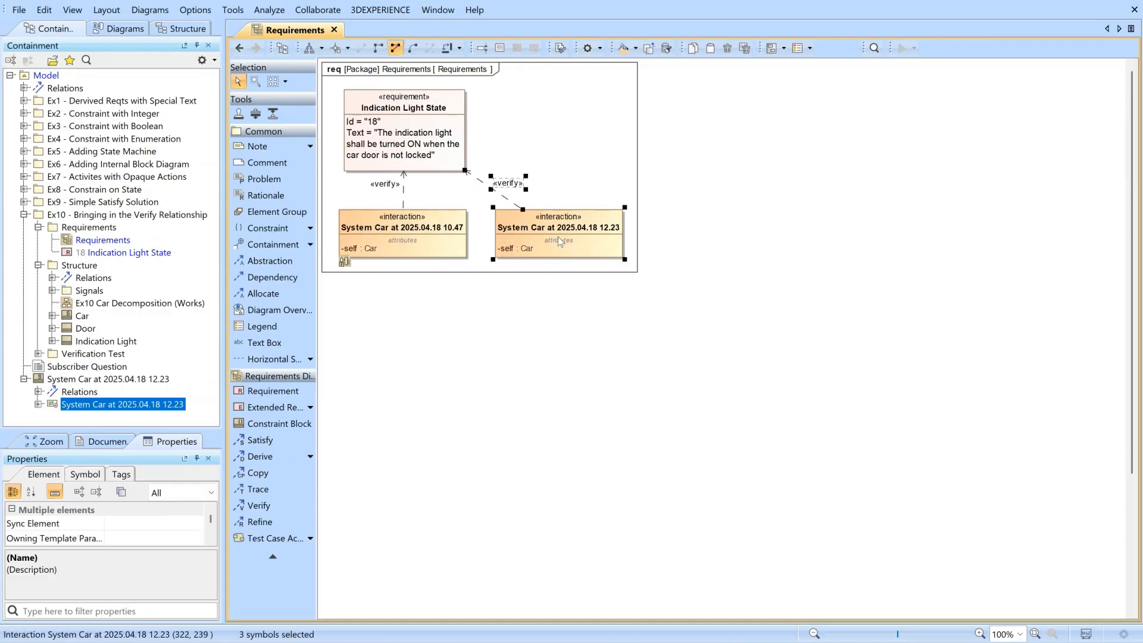
key(Delete)
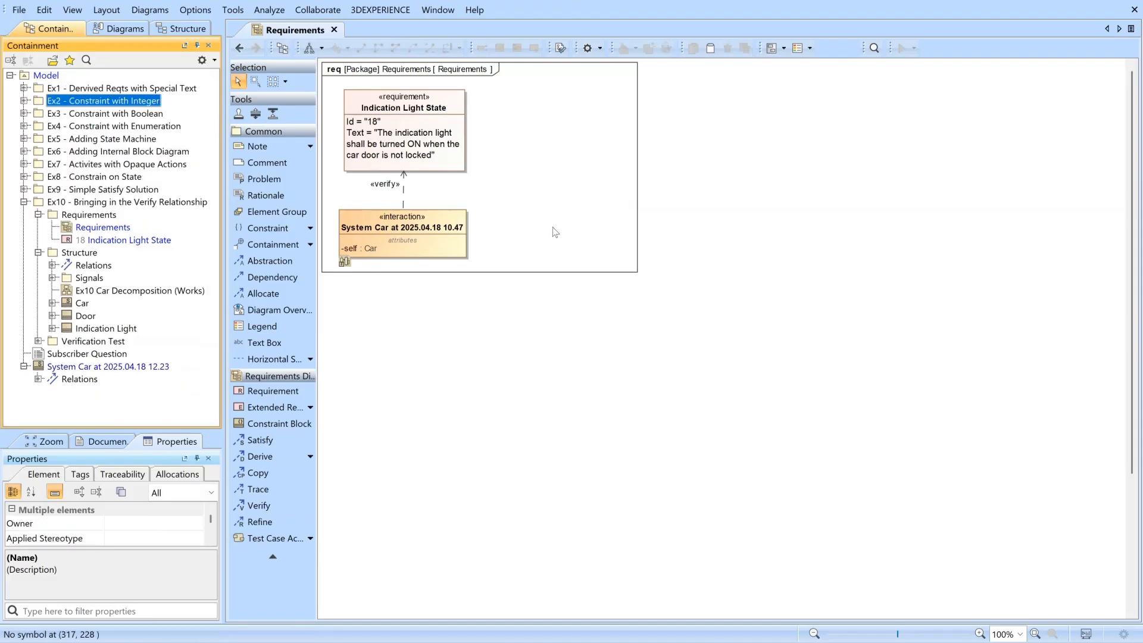
click(637, 272)
drag(636, 272, 548, 274)
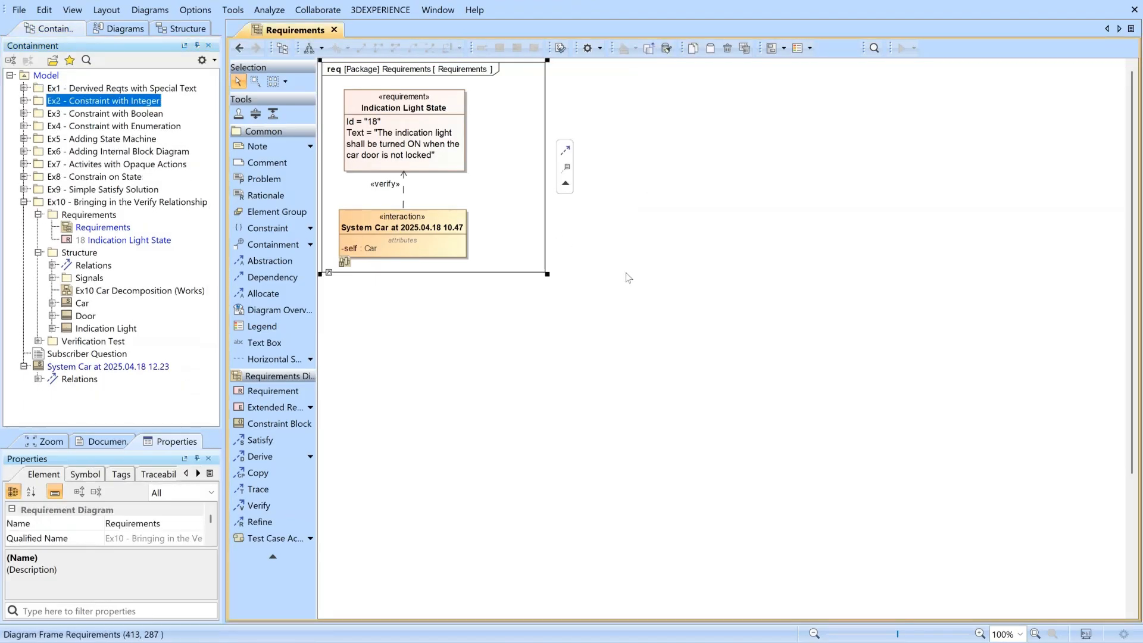
- Open the sequence diagram of the System Car at 2025.04.18 10.47 interaction to review it and return to the Requirements diagram
click(524, 216)
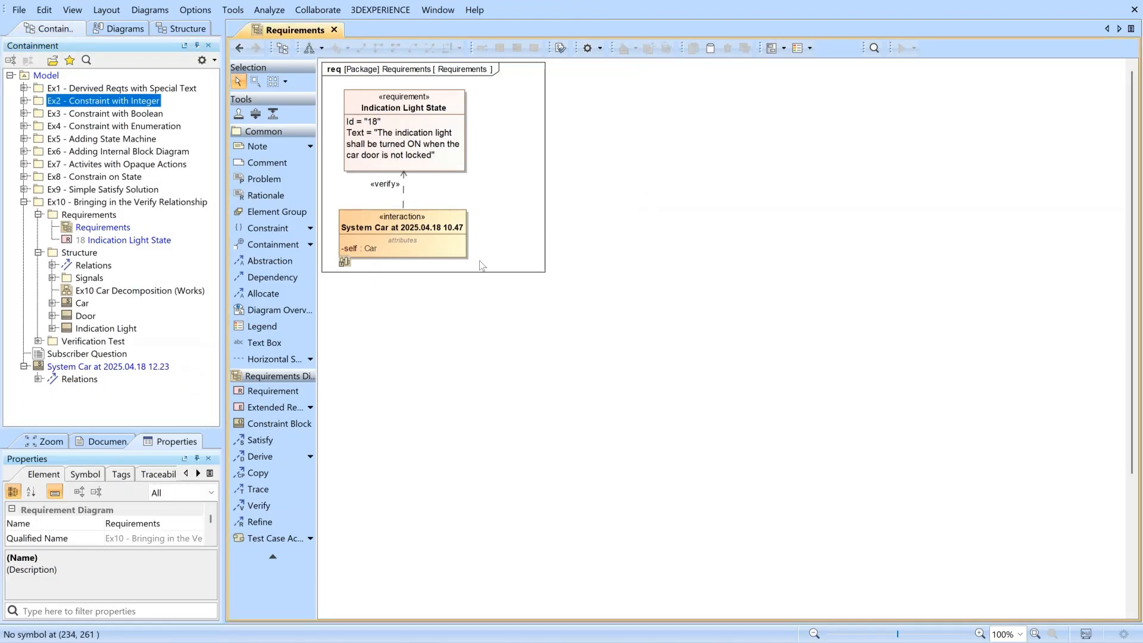
double_click(394, 229)
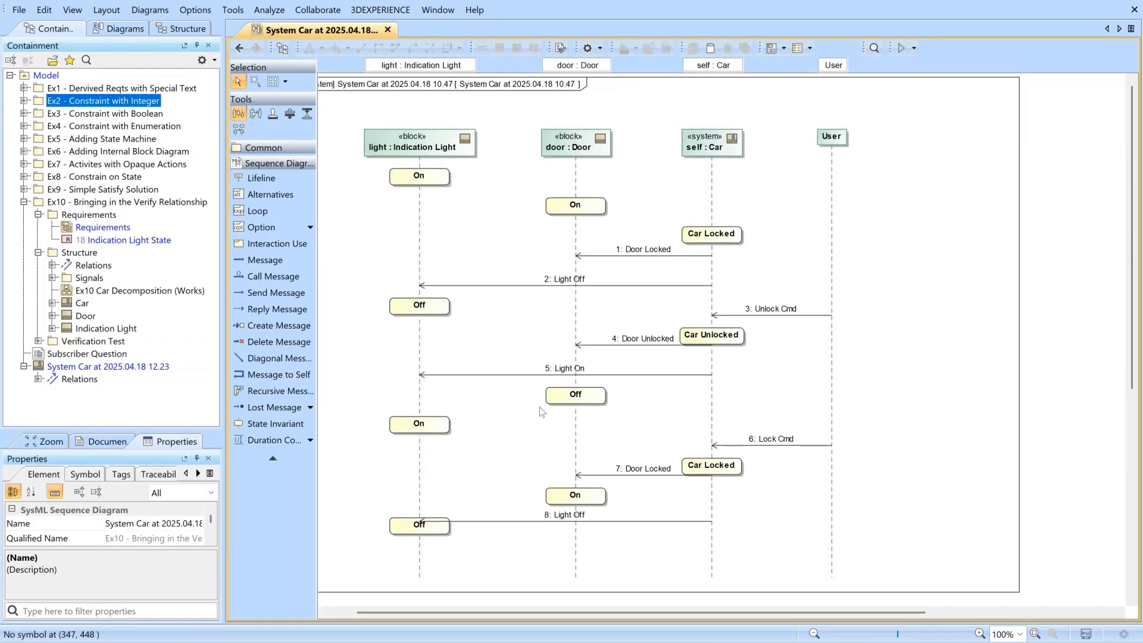
click(240, 48)
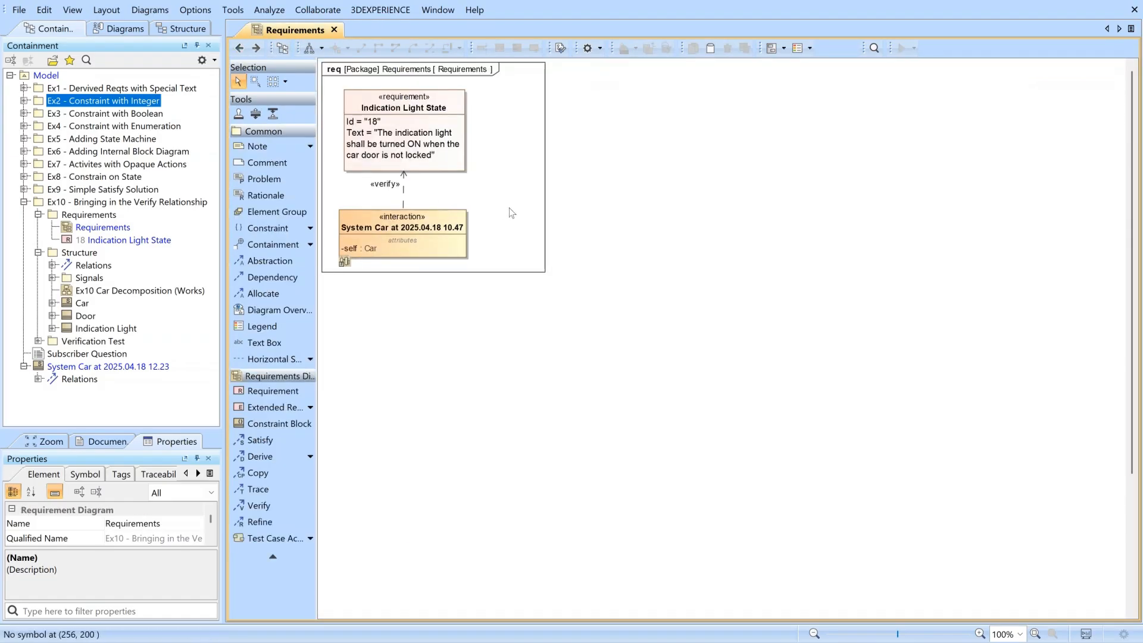
- Add a Test Case Interaction to the Requirements diagram beside the System Car at 2025.04.18 10.47 interaction
click(311, 539)
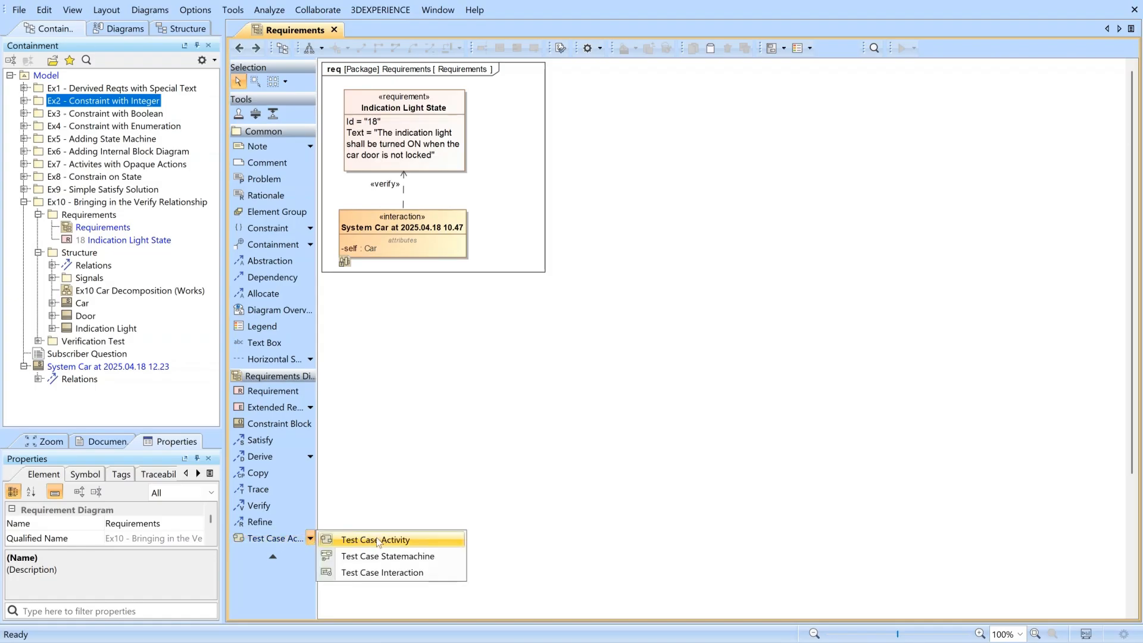
click(381, 572)
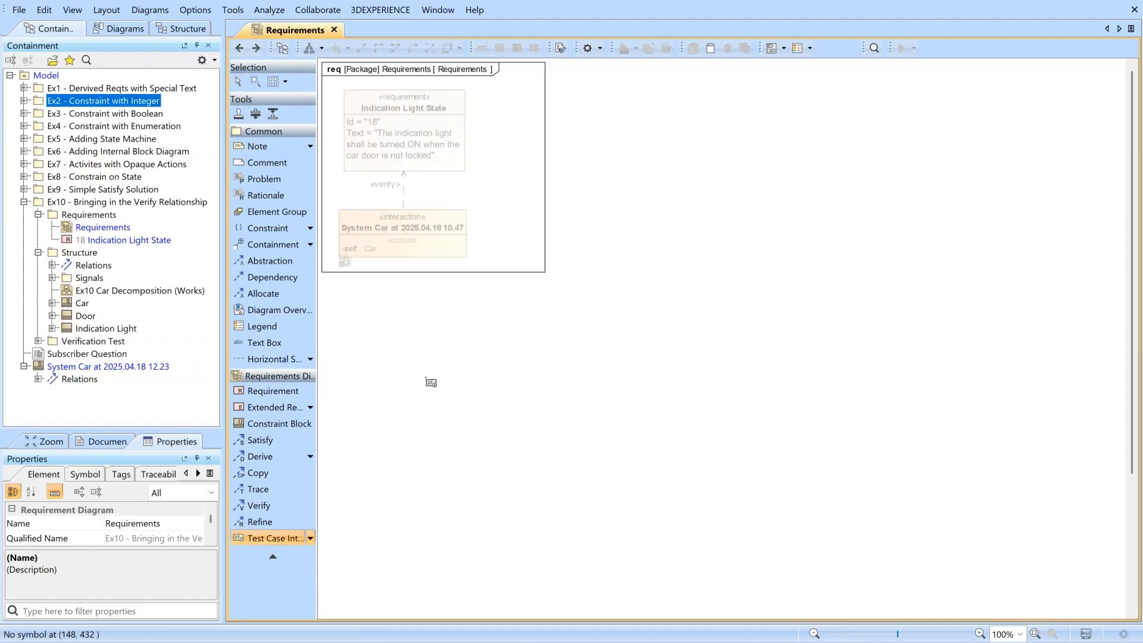
click(504, 177)
drag(520, 194, 539, 212)
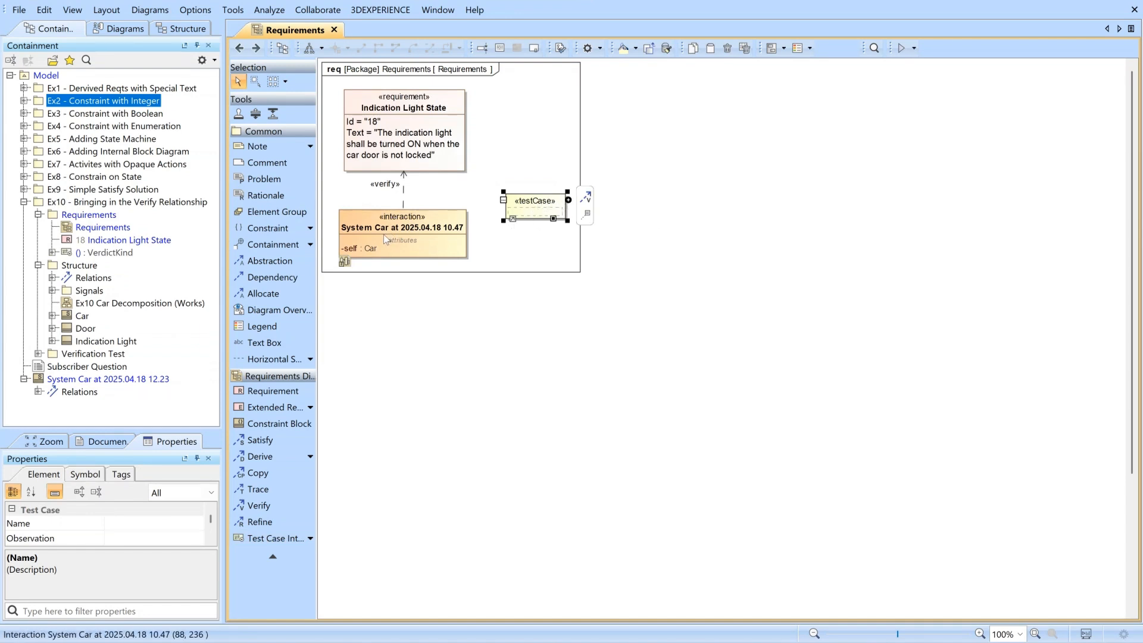
click(404, 218)
click(534, 205)
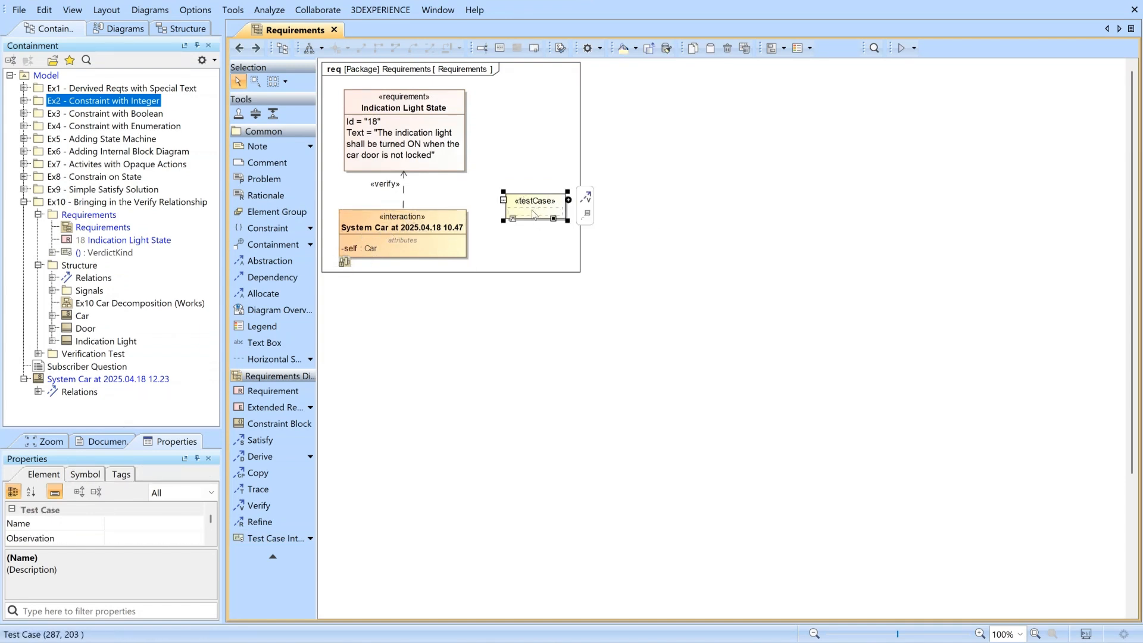
right_click(533, 204)
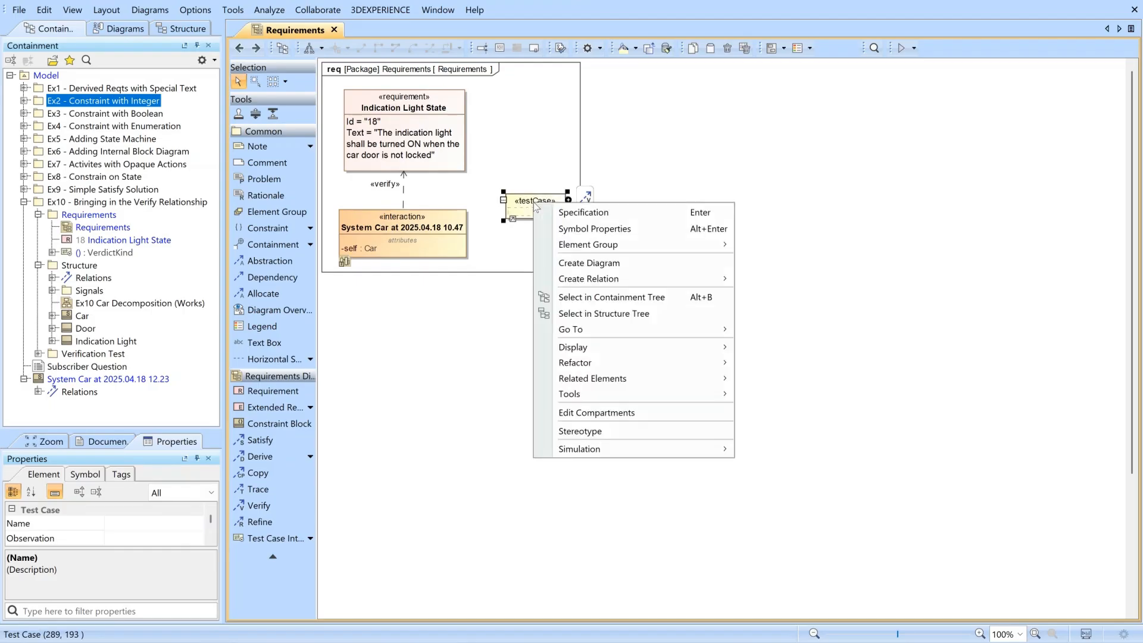
click(529, 208)
click(527, 148)
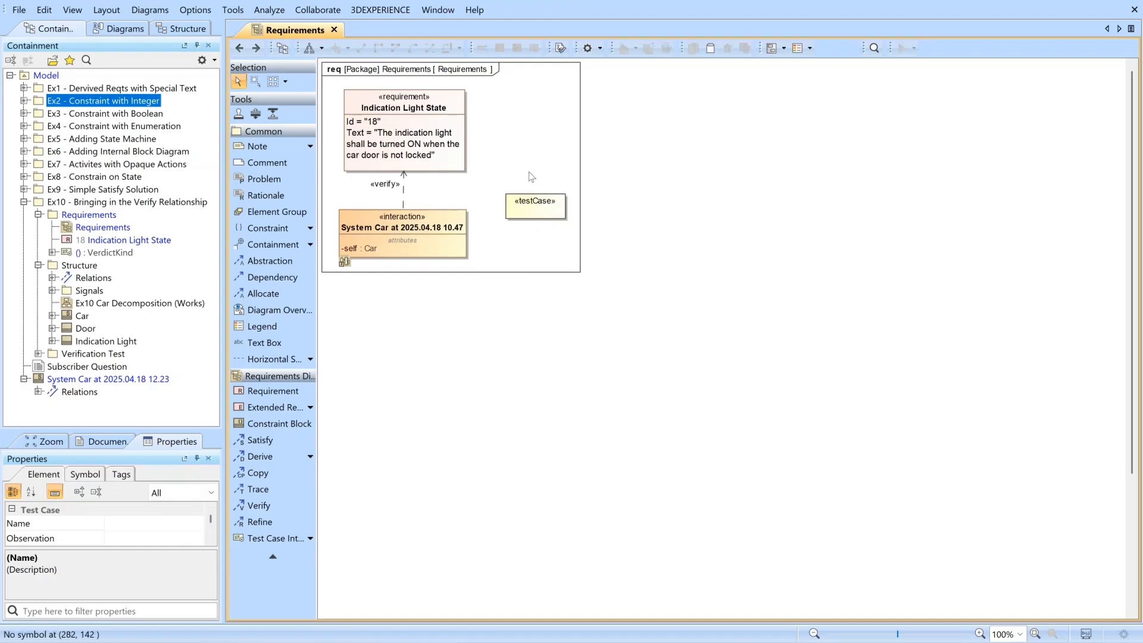
- Name the new test case interaction "test case example"
click(537, 217)
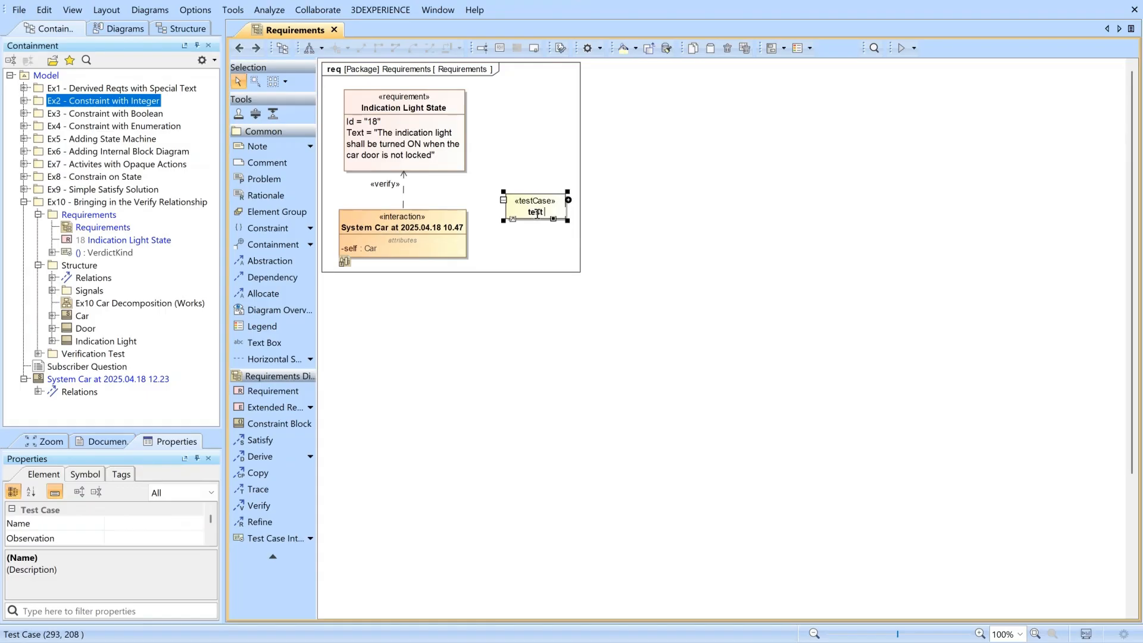
text(test case example)
key(Return)
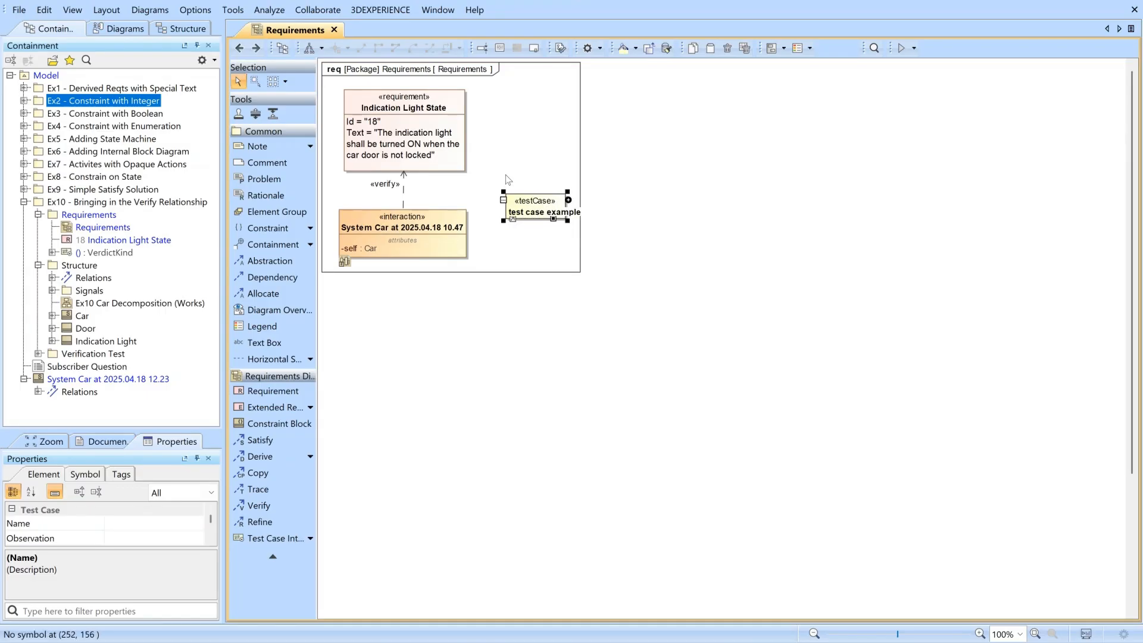
- Create a SysML Sequence Diagram for the test case example element
right_click(533, 208)
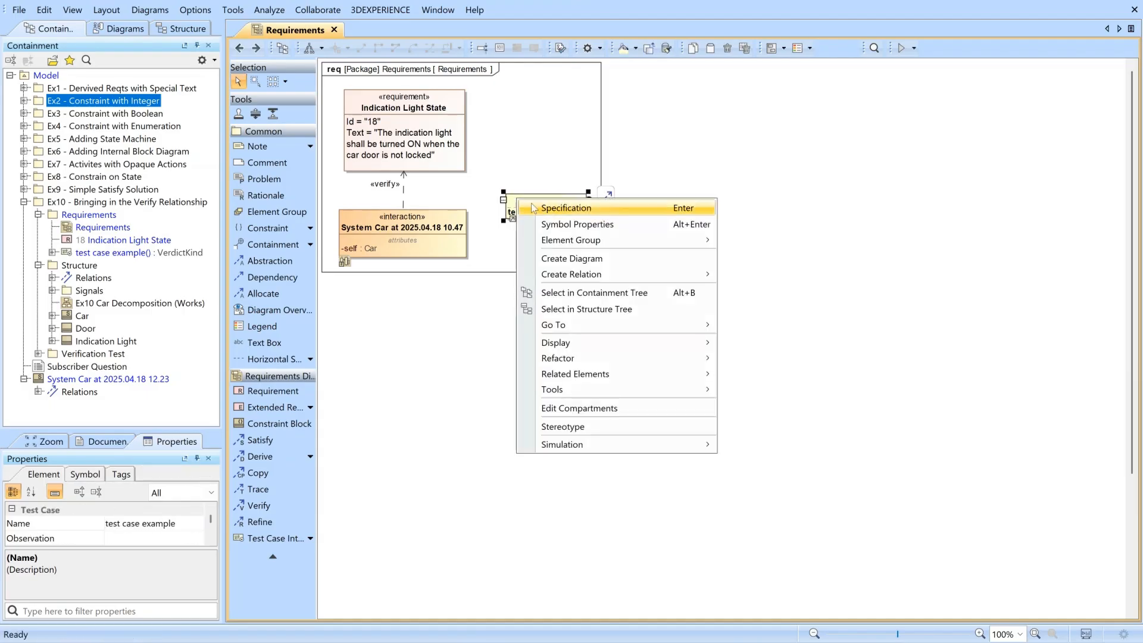
click(602, 258)
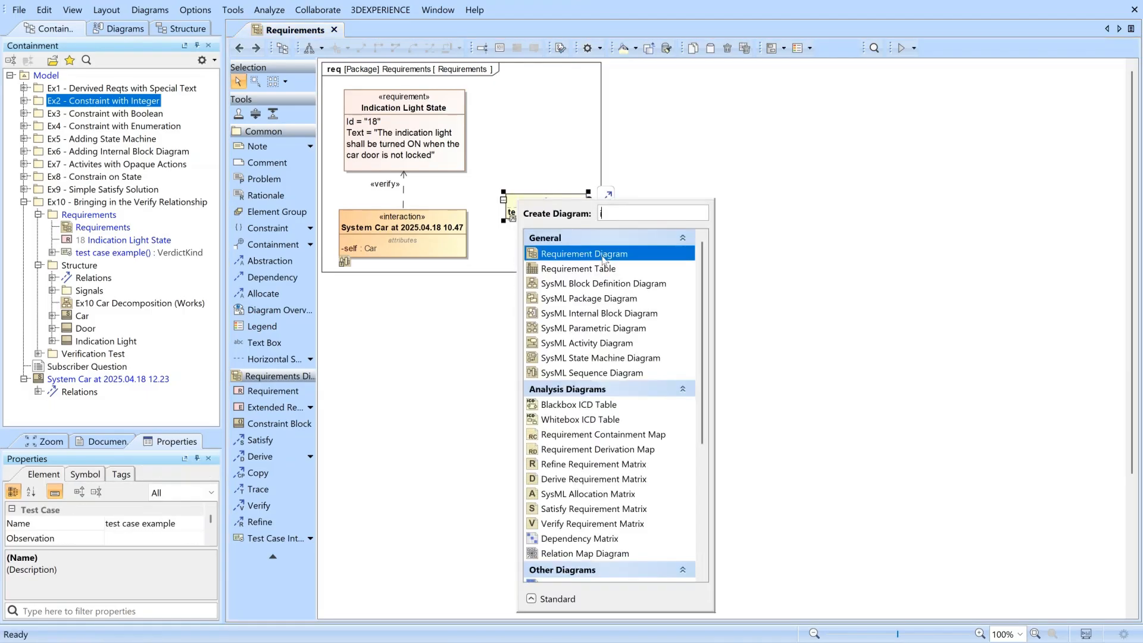
text(int)
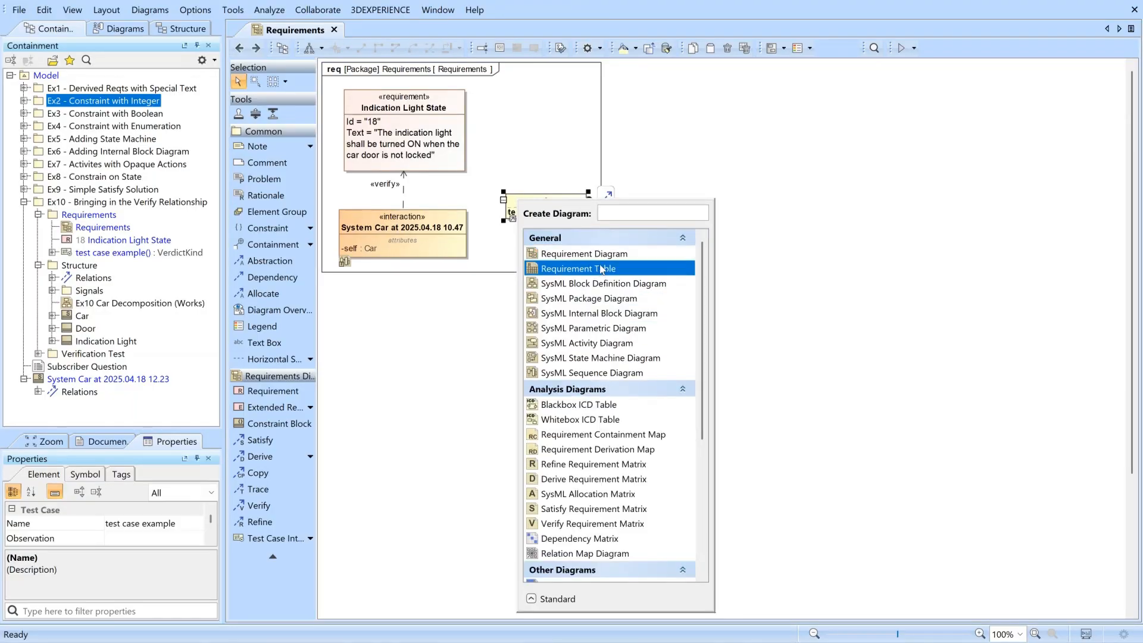
click(597, 254)
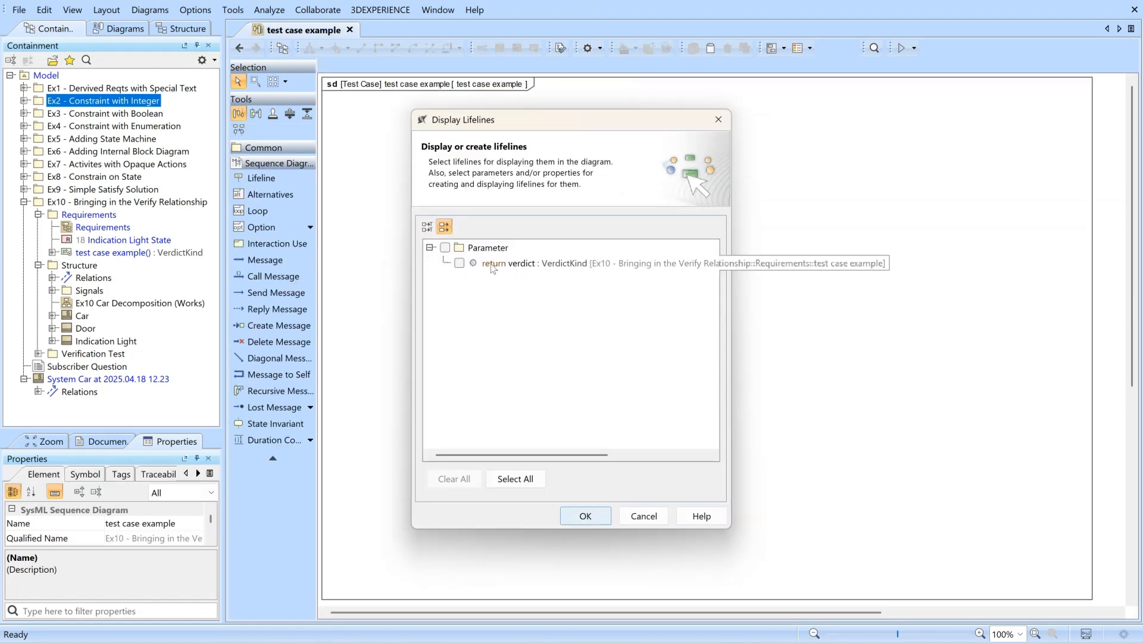
- Display the return verdict parameter as a lifeline in the sequence diagram and move it toward the middle of the frame
click(459, 264)
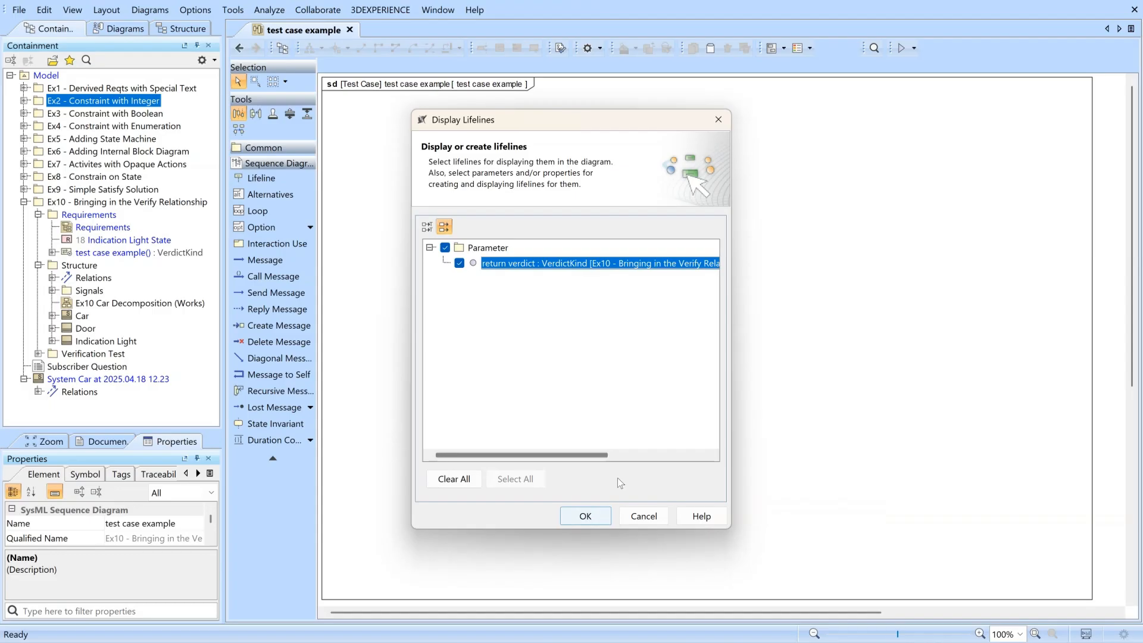
click(585, 516)
drag(407, 152, 677, 154)
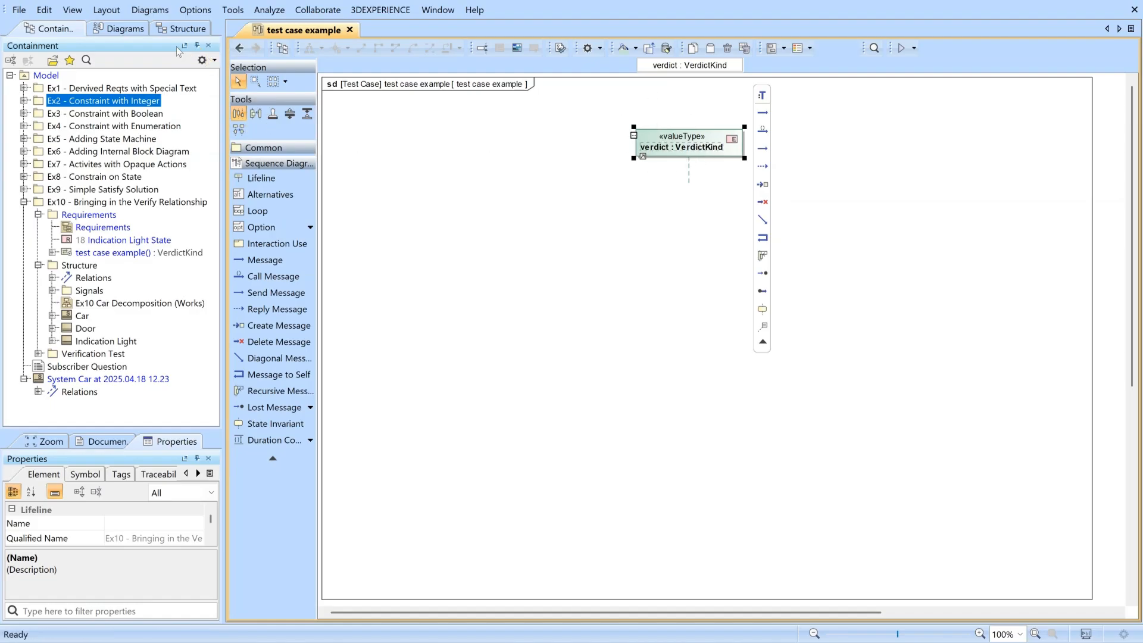
- Search the containment tree for "Verdict" and locate the VerdictKind value type in the SysML profile
right_click(685, 143)
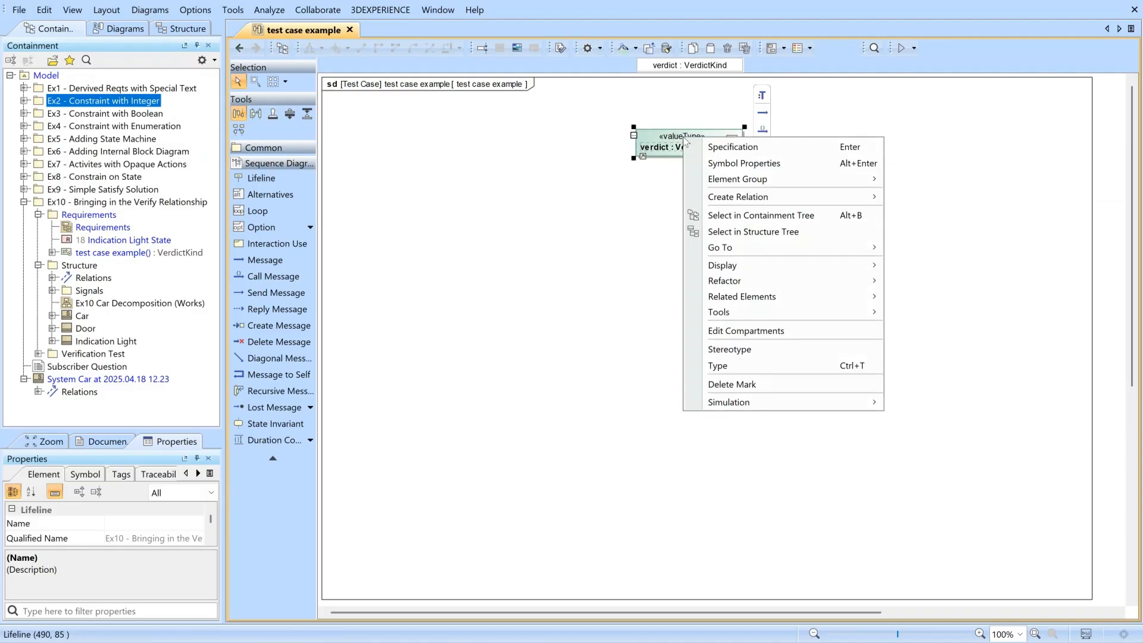
click(570, 137)
click(87, 60)
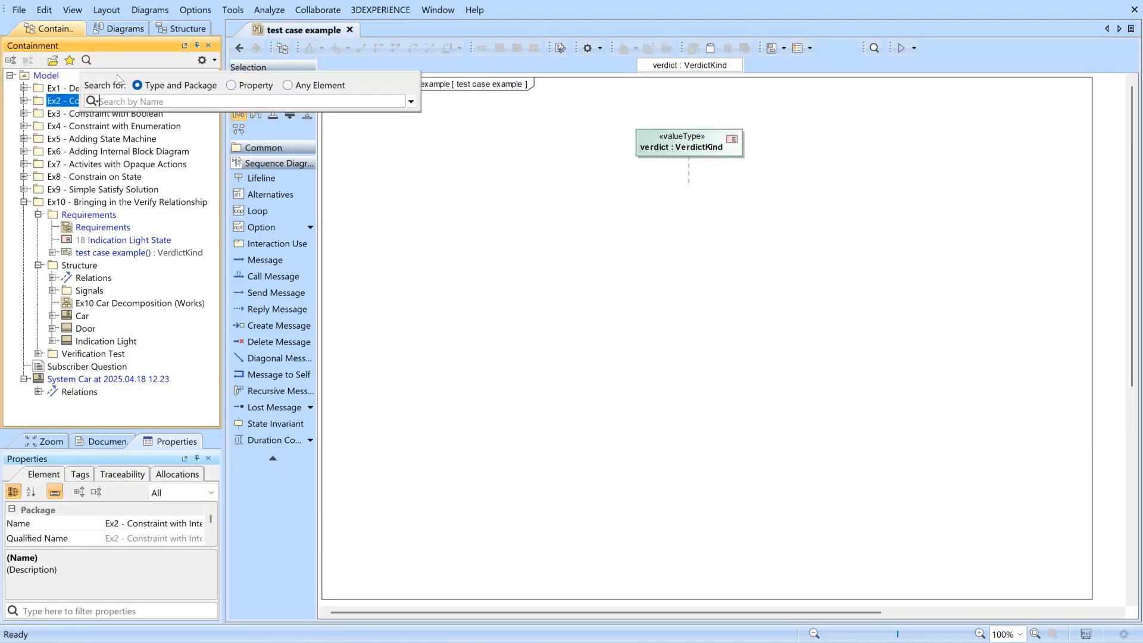
text(Verdict)
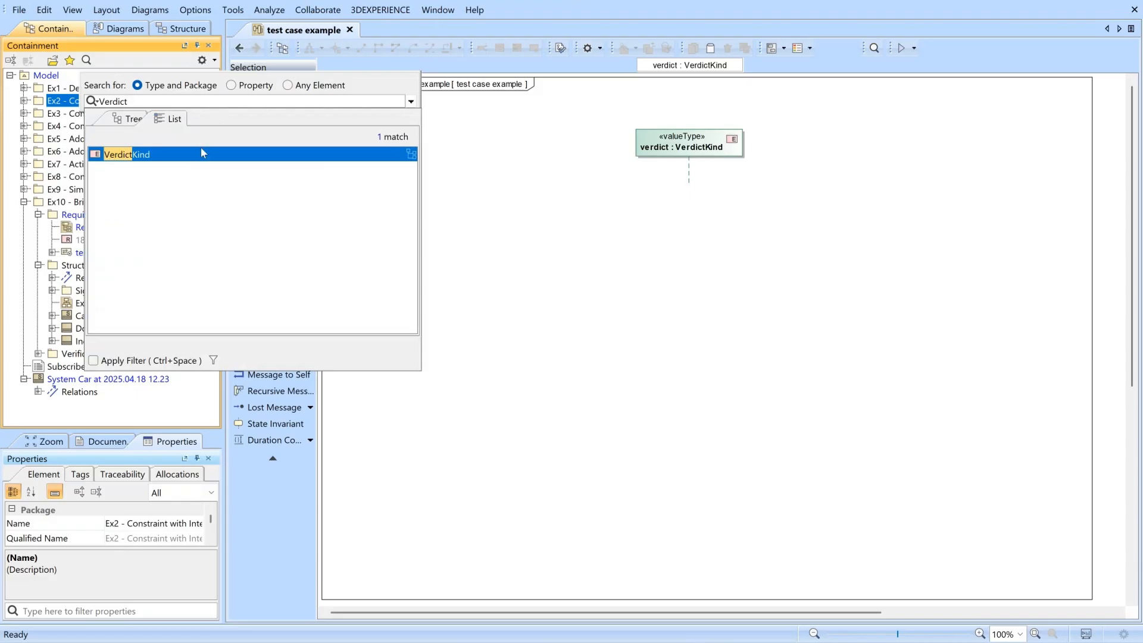
click(201, 153)
click(692, 363)
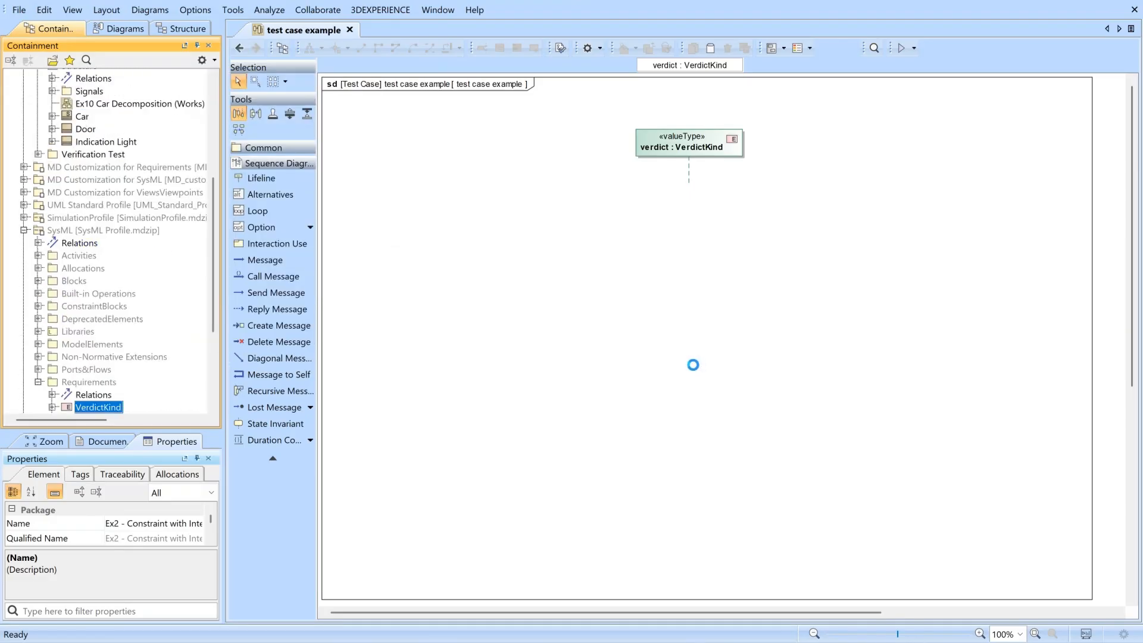
- Expand VerdictKind, go through its pass, fail, inconclusive and error literals, and collapse it again
click(53, 266)
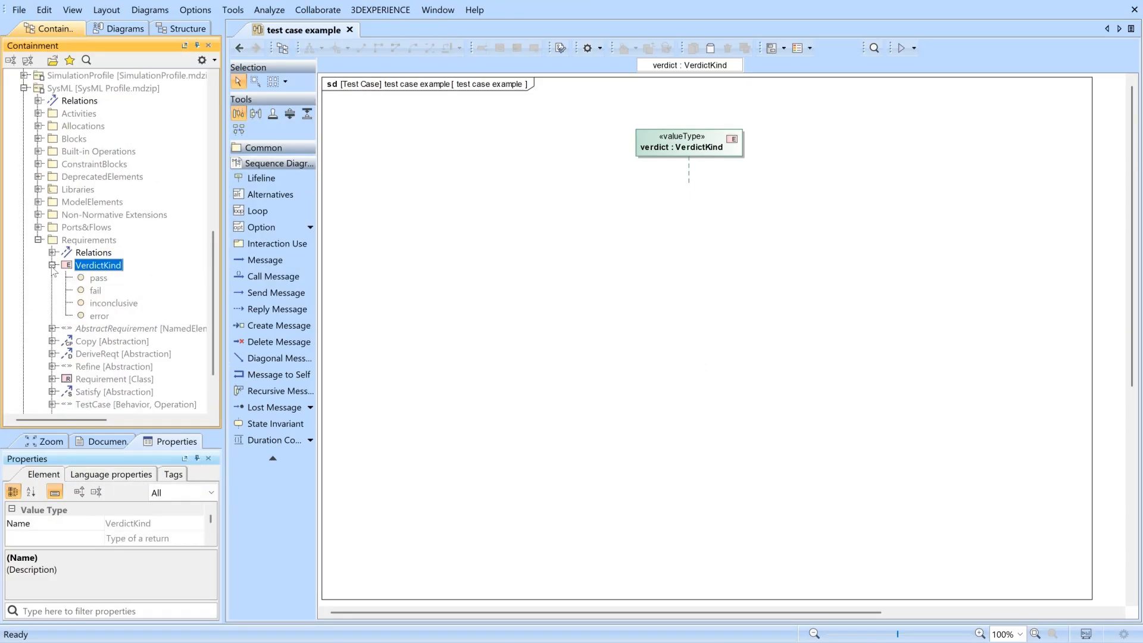
click(98, 284)
click(99, 294)
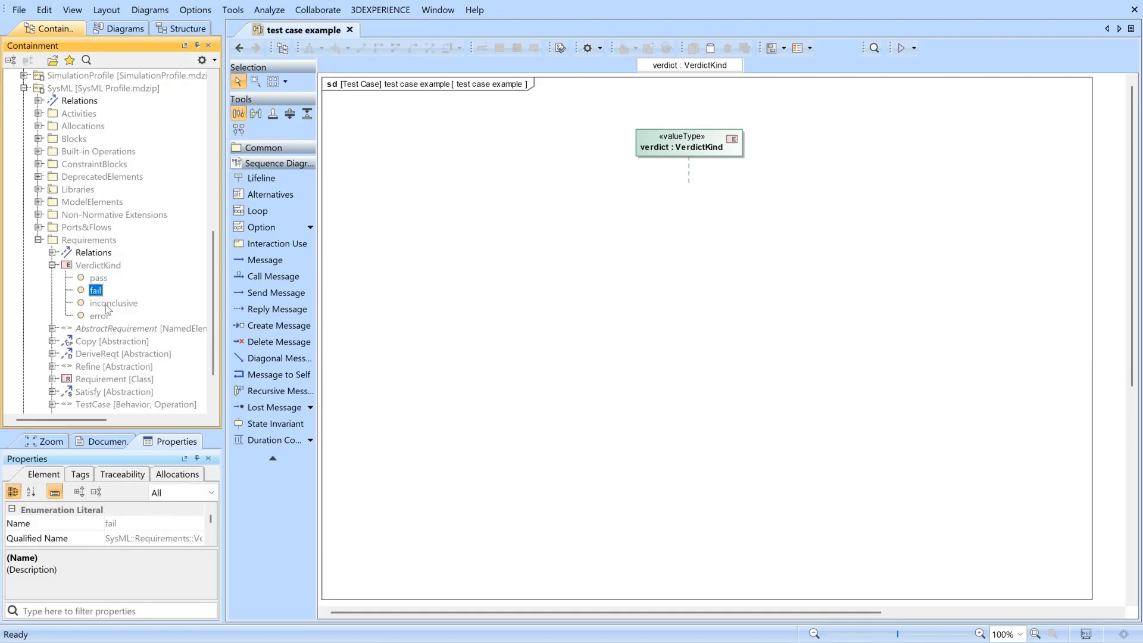
click(107, 305)
click(100, 316)
click(52, 266)
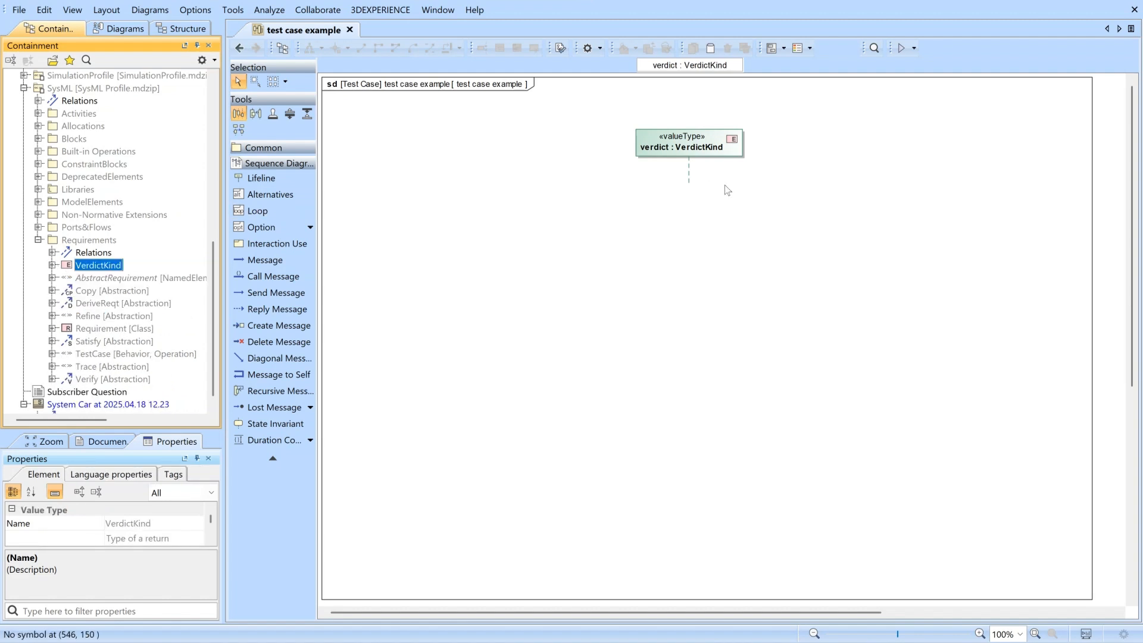
- Go back to the Requirements diagram and recheck the messages in the System Car at 2025.04.18 10.47 sequence diagram
click(239, 47)
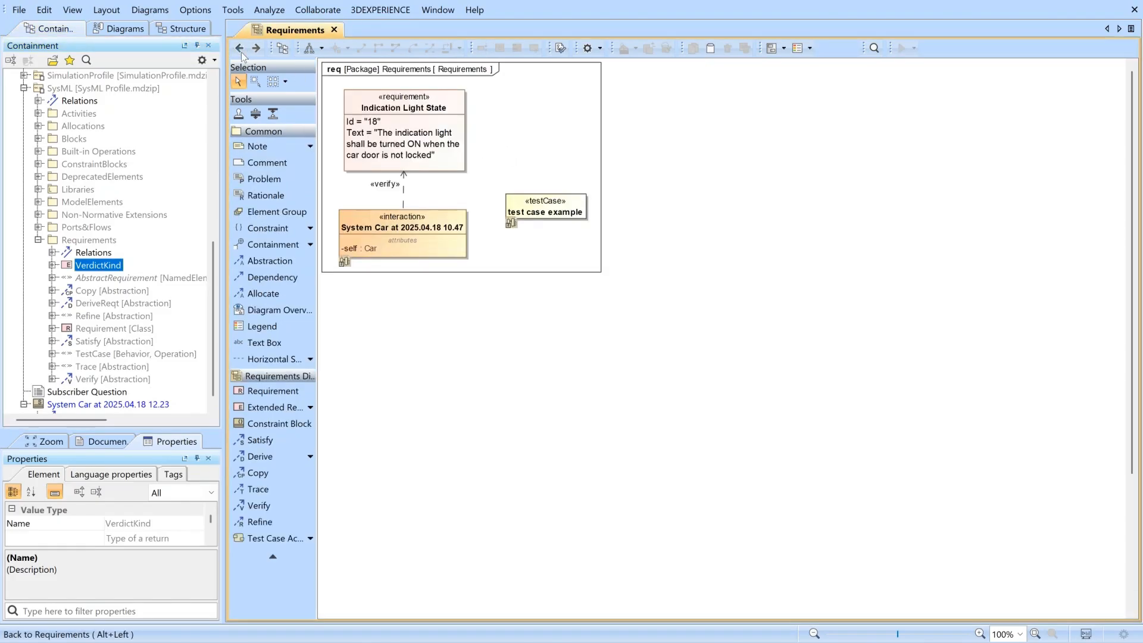
double_click(438, 241)
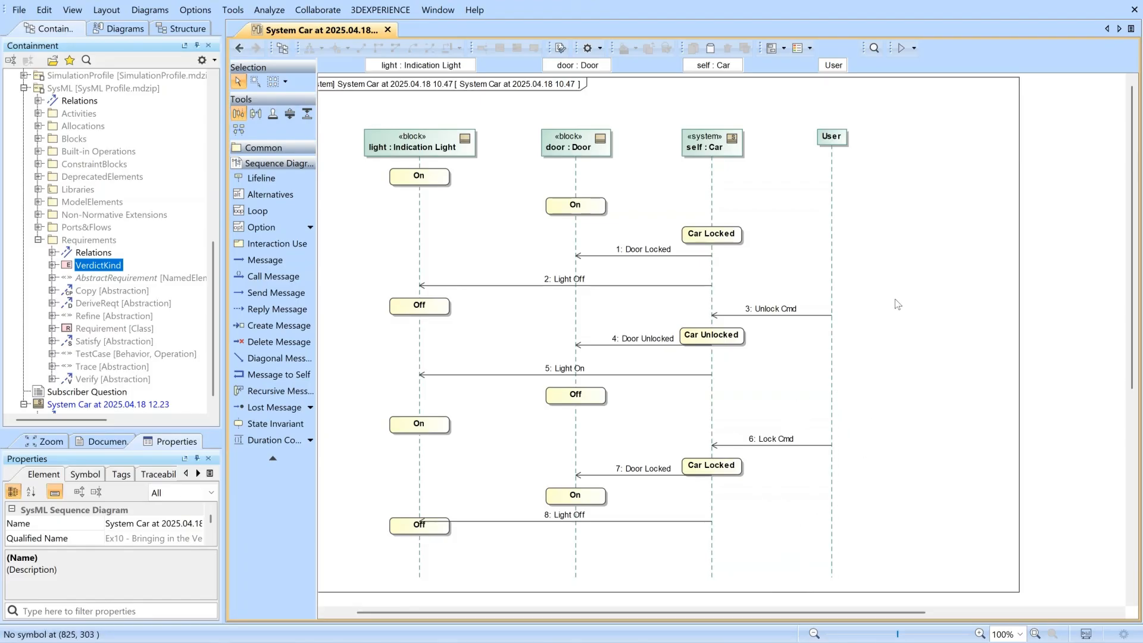
click(239, 47)
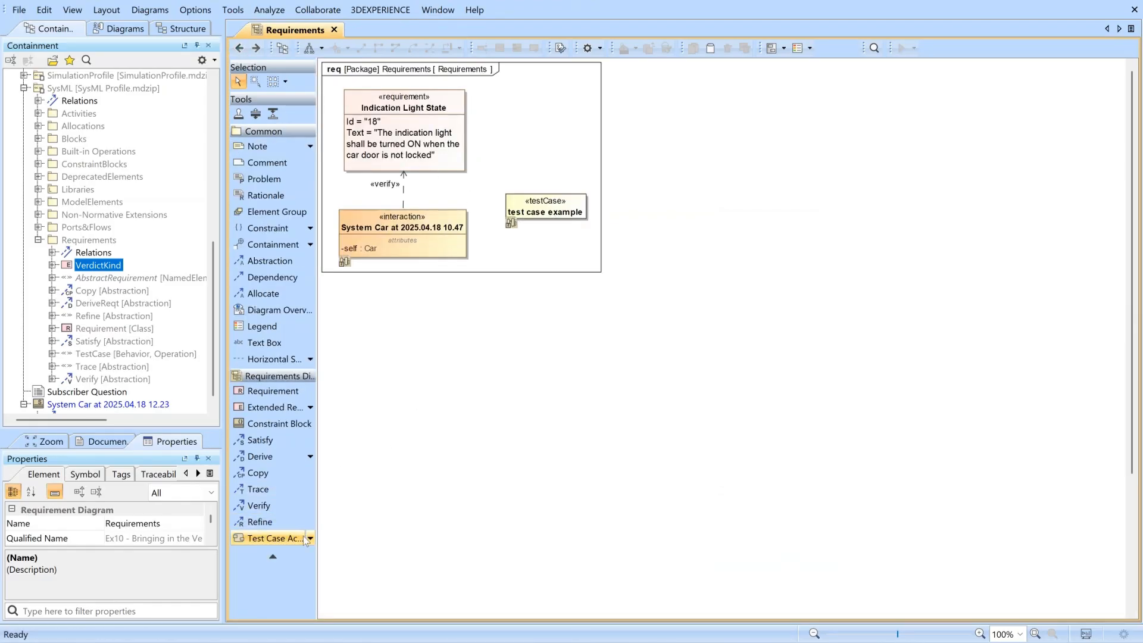
- Add a Test Case Activity below the test case example and name it "test case activty diagram"
click(288, 540)
click(505, 247)
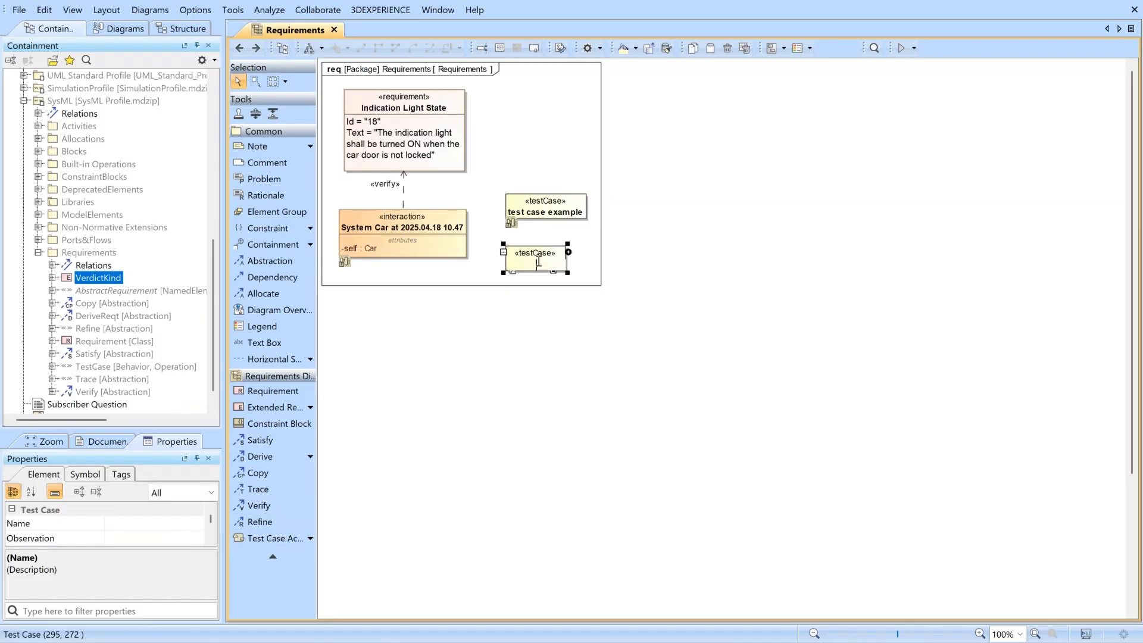
text(test case activty diagram)
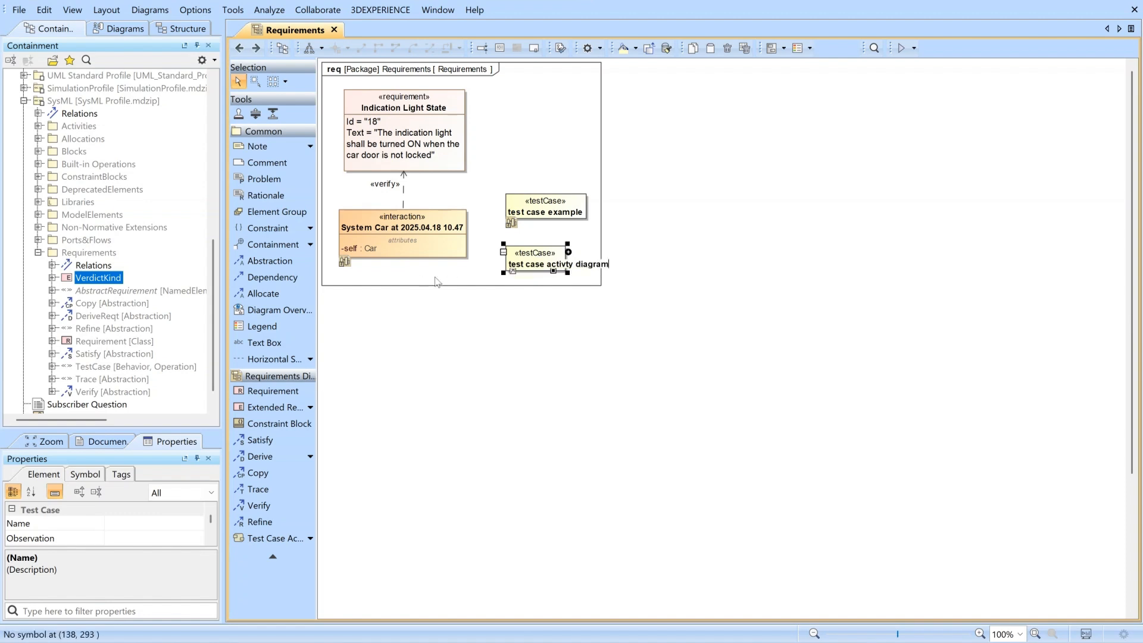
key(Return)
- Create a SysML Activity Diagram for the "test case activty diagram" test case, including the verdict : VerdictKind parameter node
right_click(527, 258)
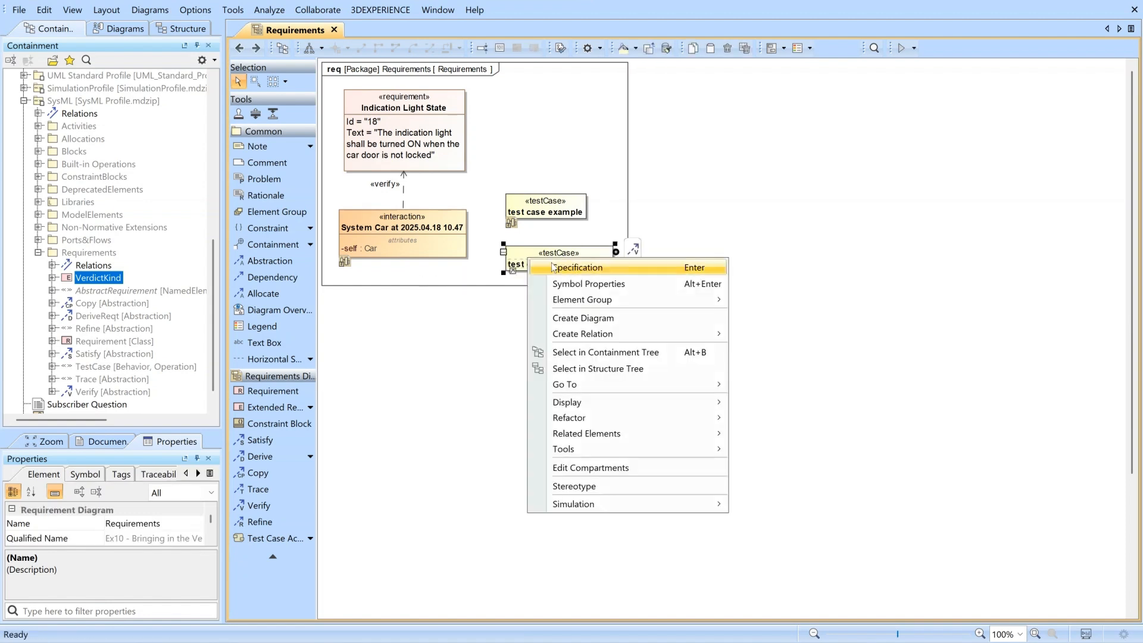
click(595, 318)
text(act)
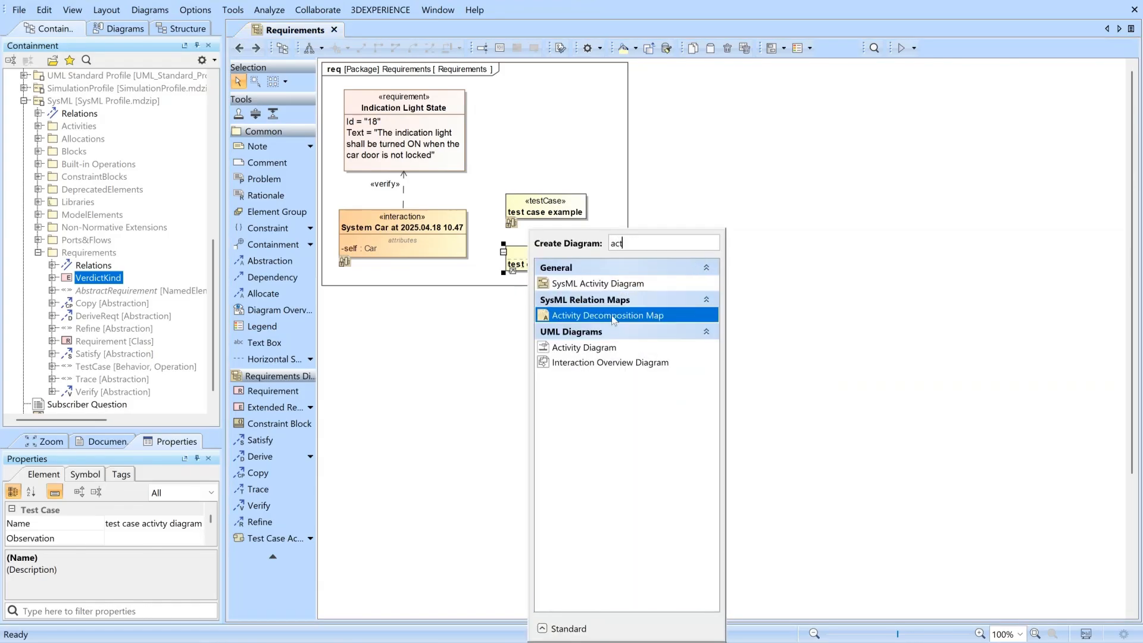
click(617, 285)
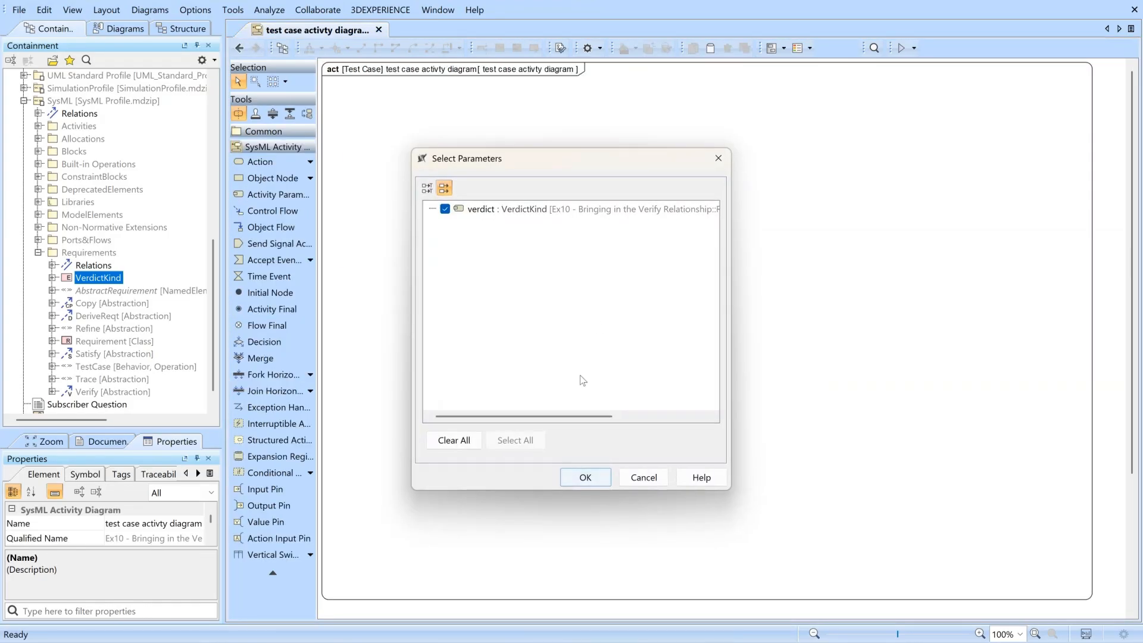
click(586, 477)
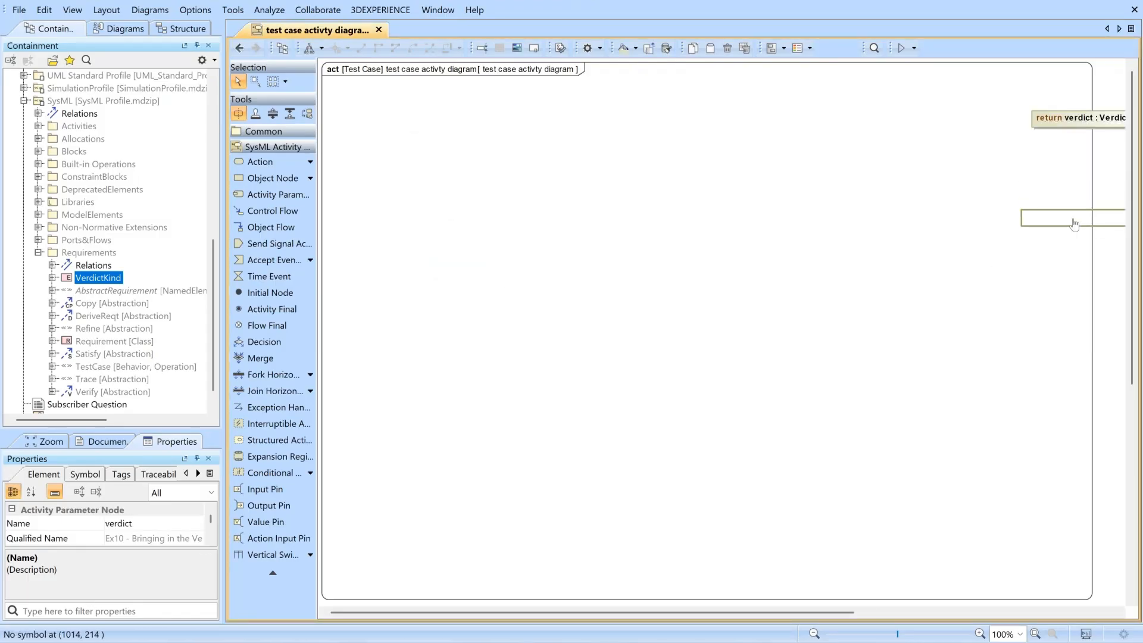
click(988, 266)
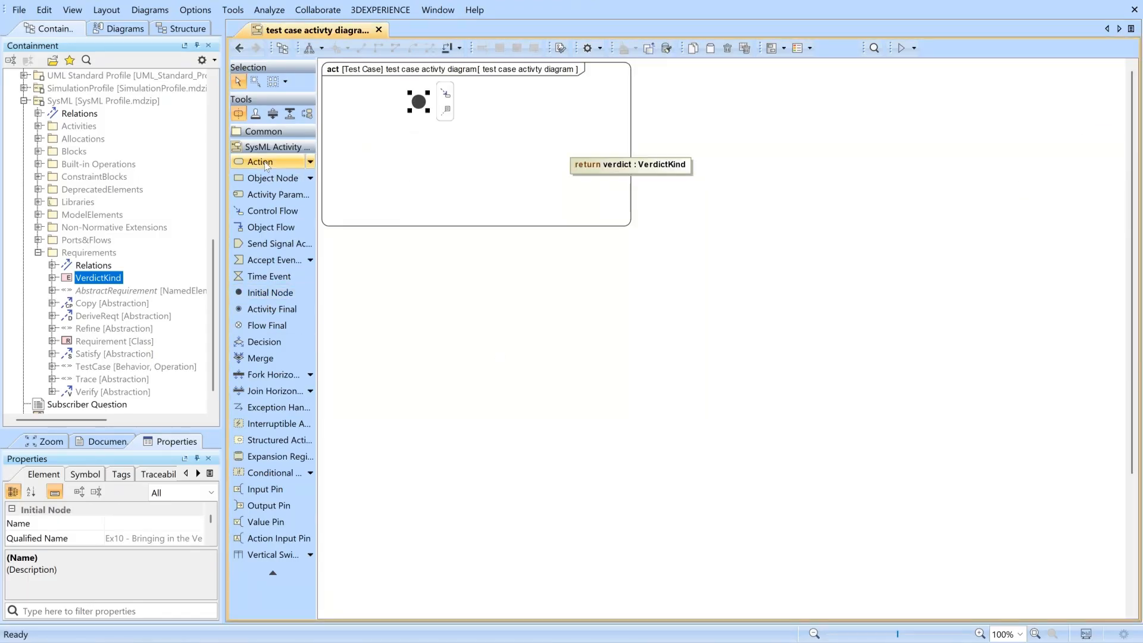
- Add two opaque actions to the activity, named "verd = 'pass'" and "verd = 'fail'", with the pass action placed above and beside the fail action
click(309, 163)
click(333, 209)
click(380, 169)
text(verd = 'pass')
click(420, 157)
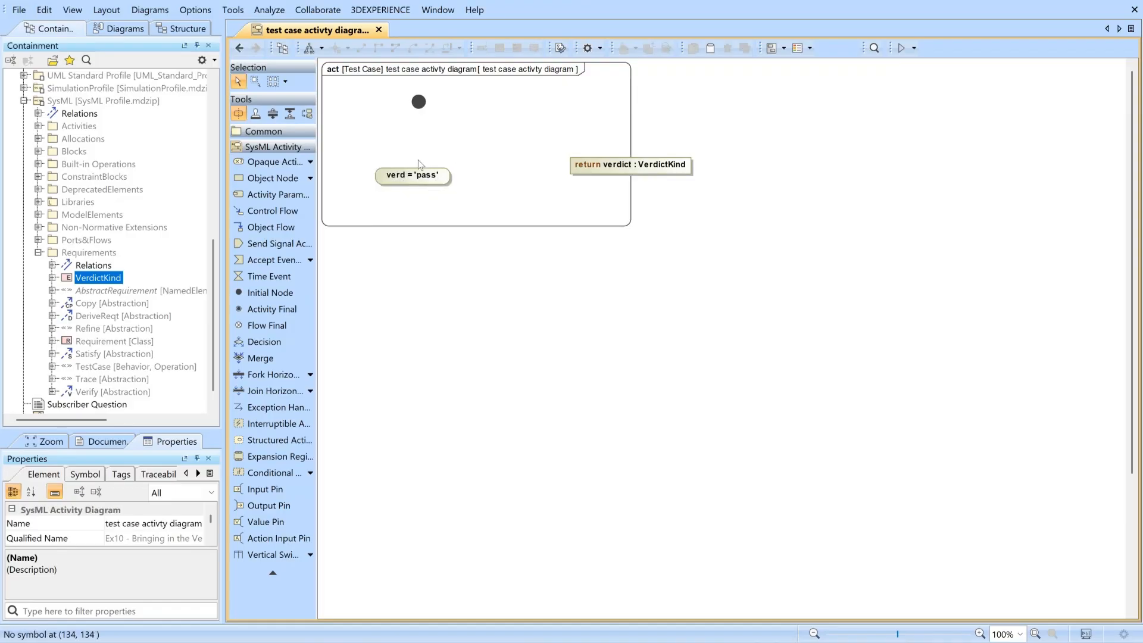
drag(419, 172, 517, 125)
click(274, 162)
click(384, 189)
text(verd = 'fail)
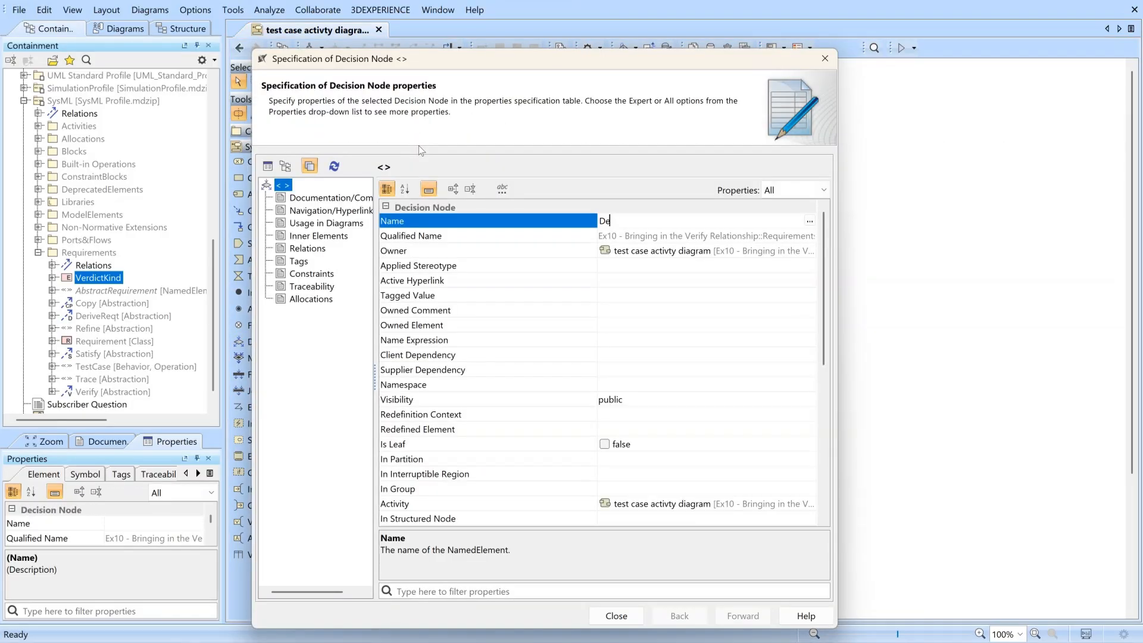
- Name the decision node "Decision point" and set the guard "Happy Path" on its control flow to the pass action
text(cision point)
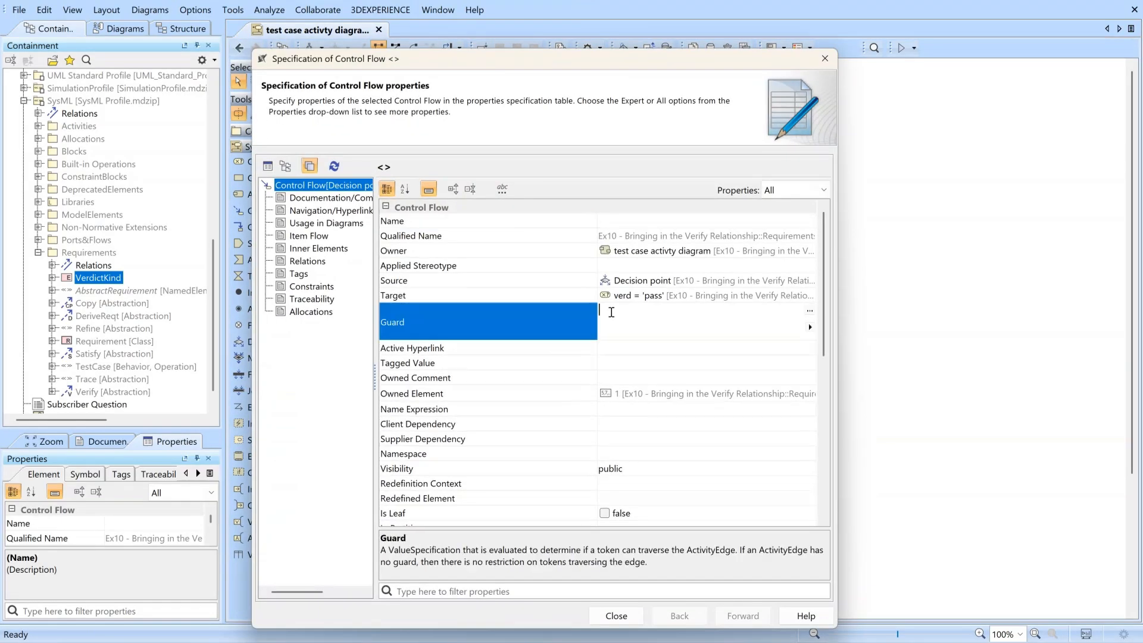
text(Happy Path)
click(616, 616)
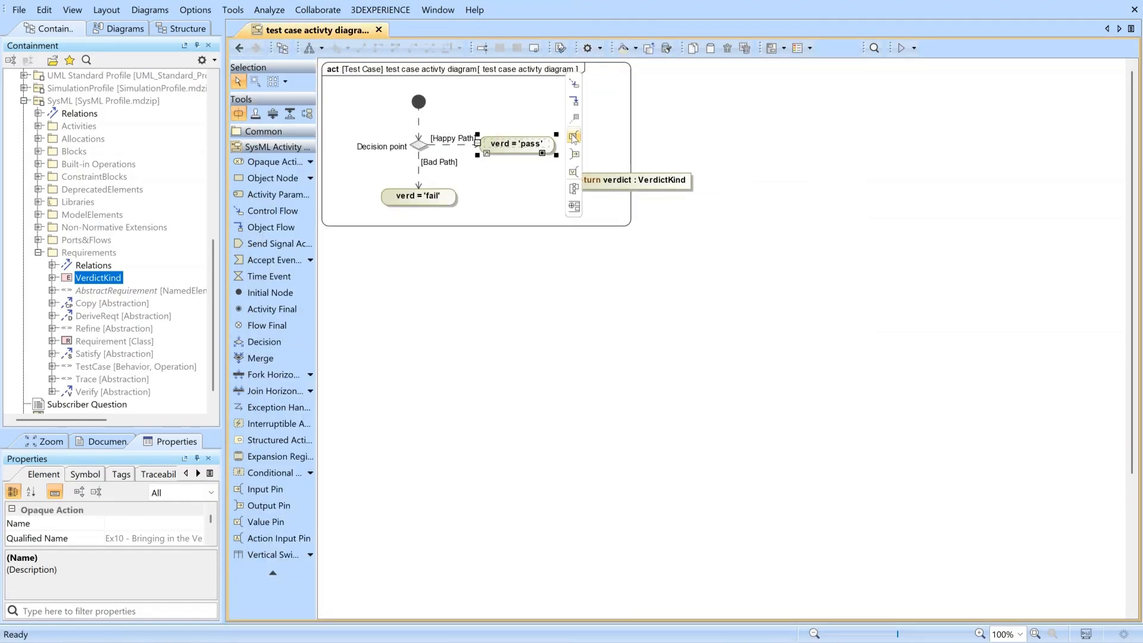
- Connect the "verd = 'pass'" action to the return verdict parameter node through an output pin
drag(574, 138, 598, 180)
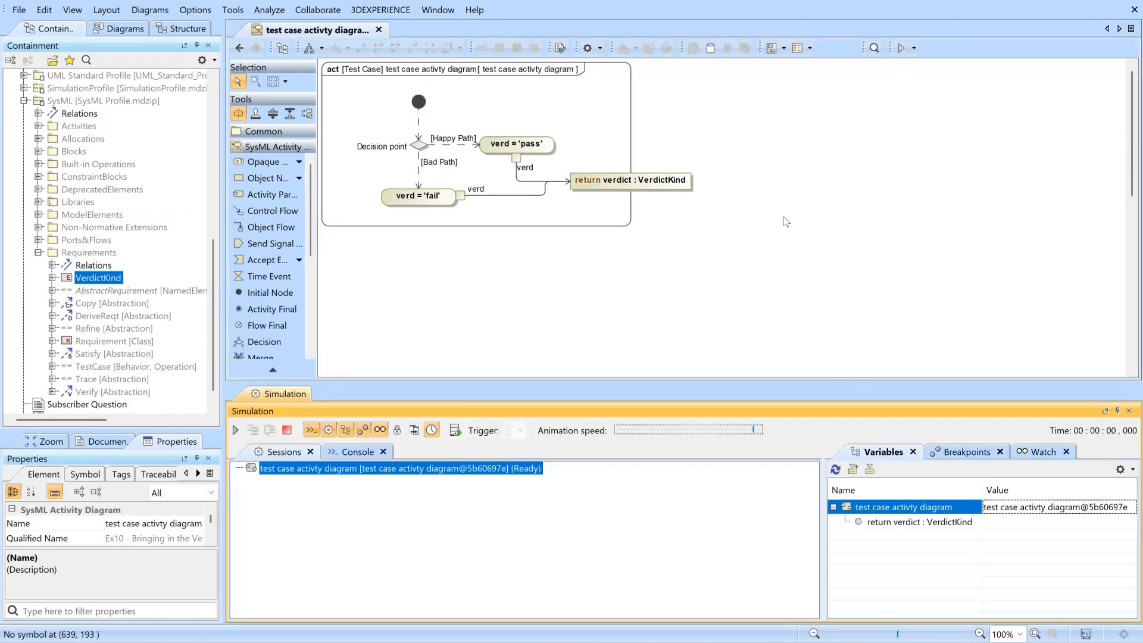
- Simulate the test case activity along the Happy Path to the return verdict, and terminate the simulation
click(235, 430)
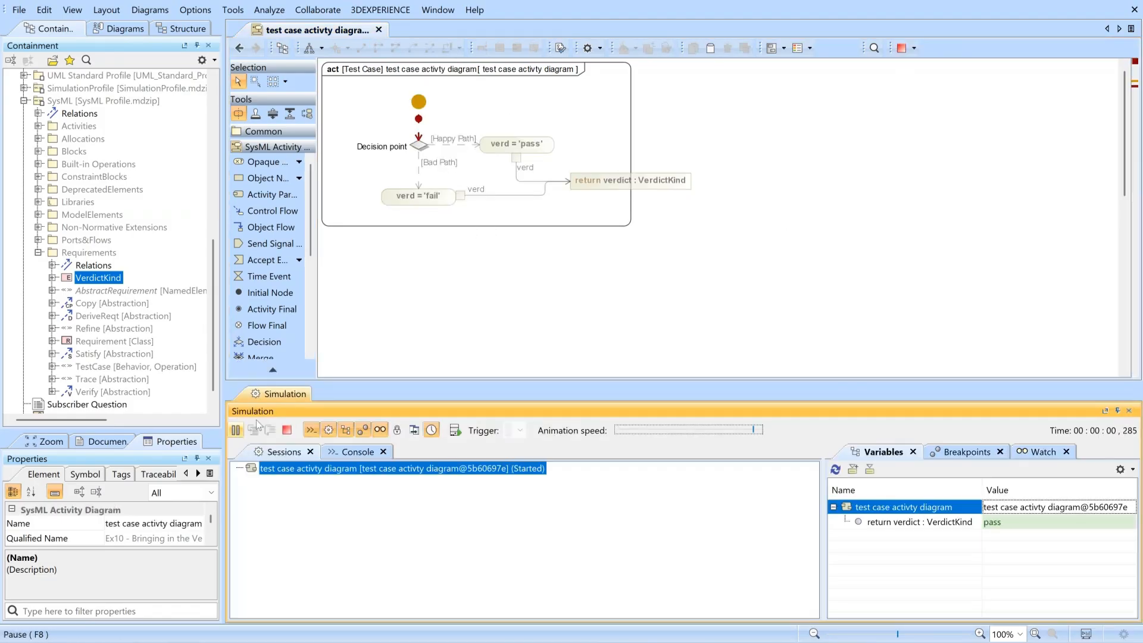
click(566, 362)
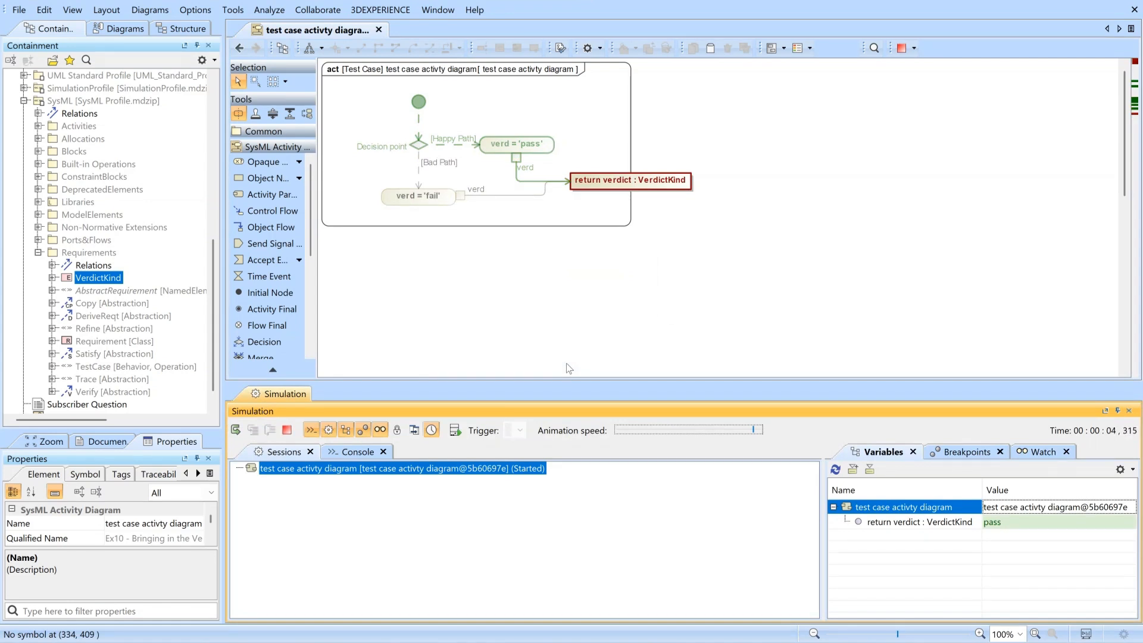
click(289, 430)
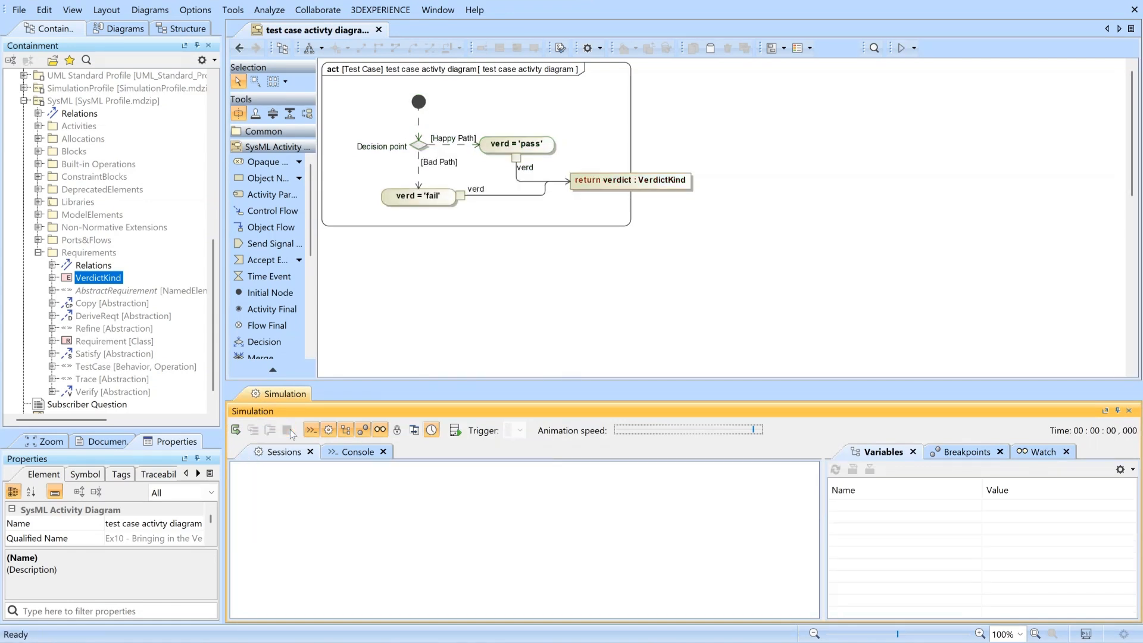
- Simulate the test case activity again, rejecting the Happy Path and accepting the Bad Path at the decision point
click(236, 430)
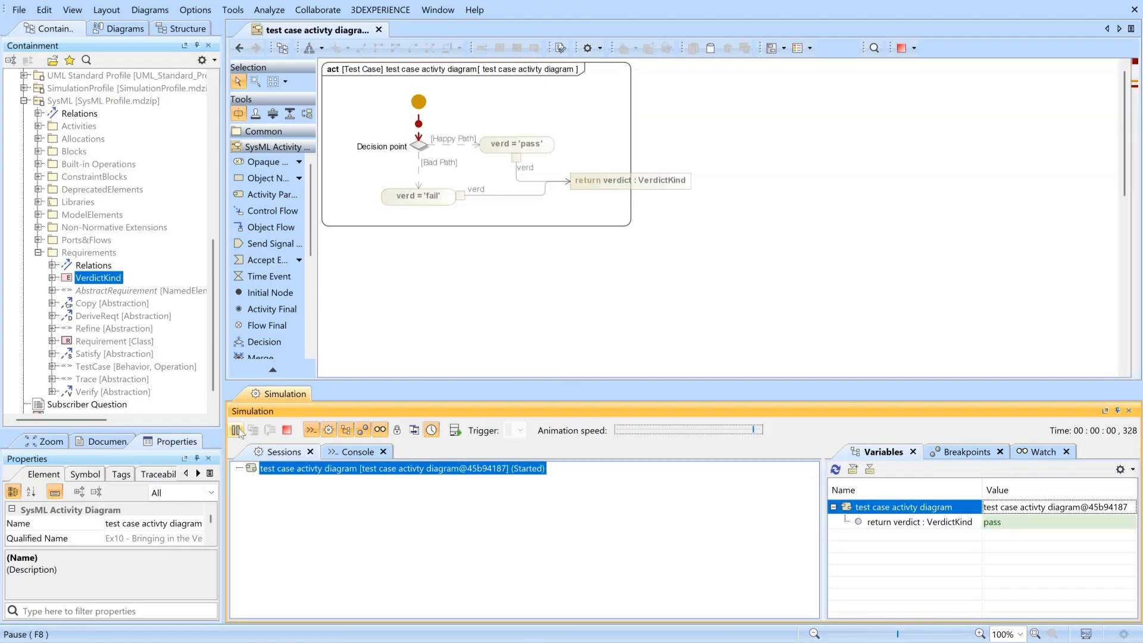
click(619, 362)
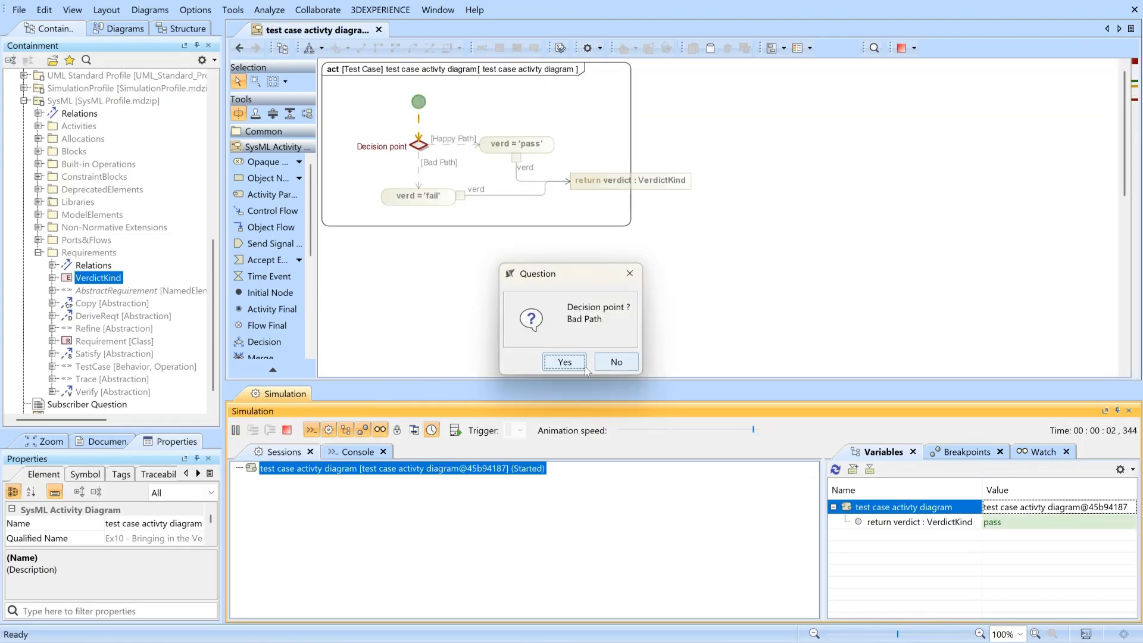
click(560, 364)
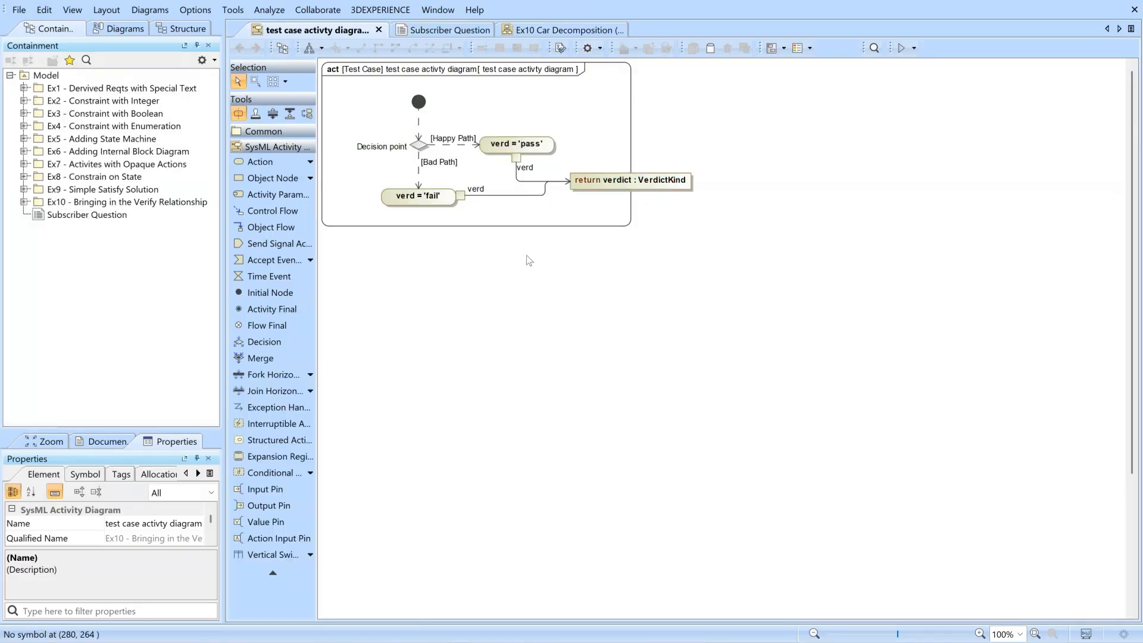
- Review the Ex10 Car Decomposition diagram and return to the Subscriber Question content diagram
click(551, 31)
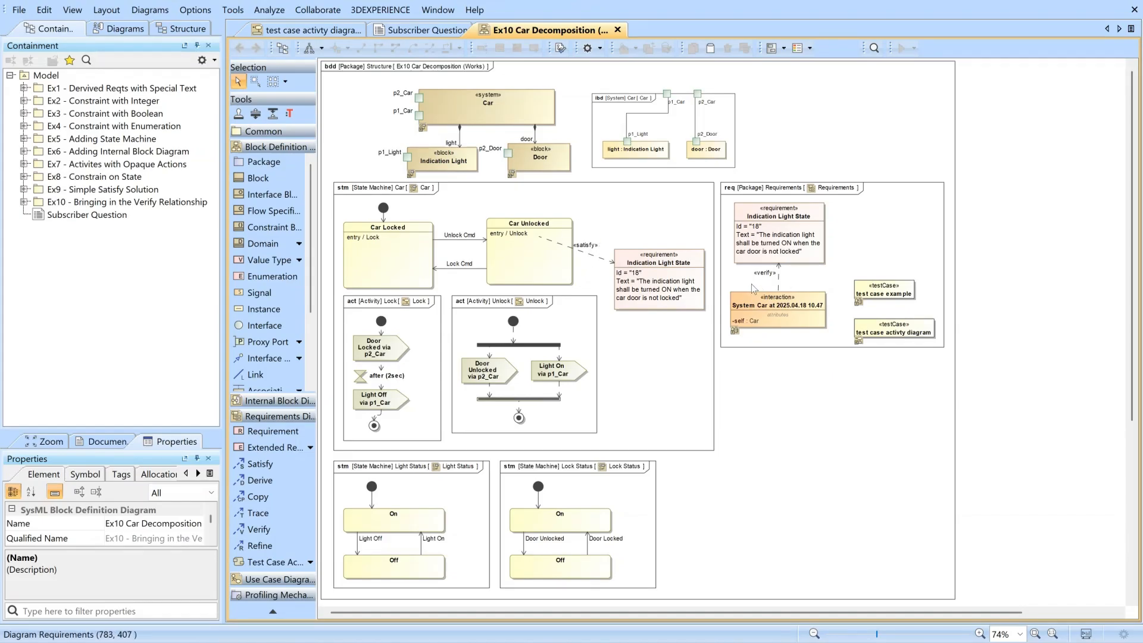
click(416, 32)
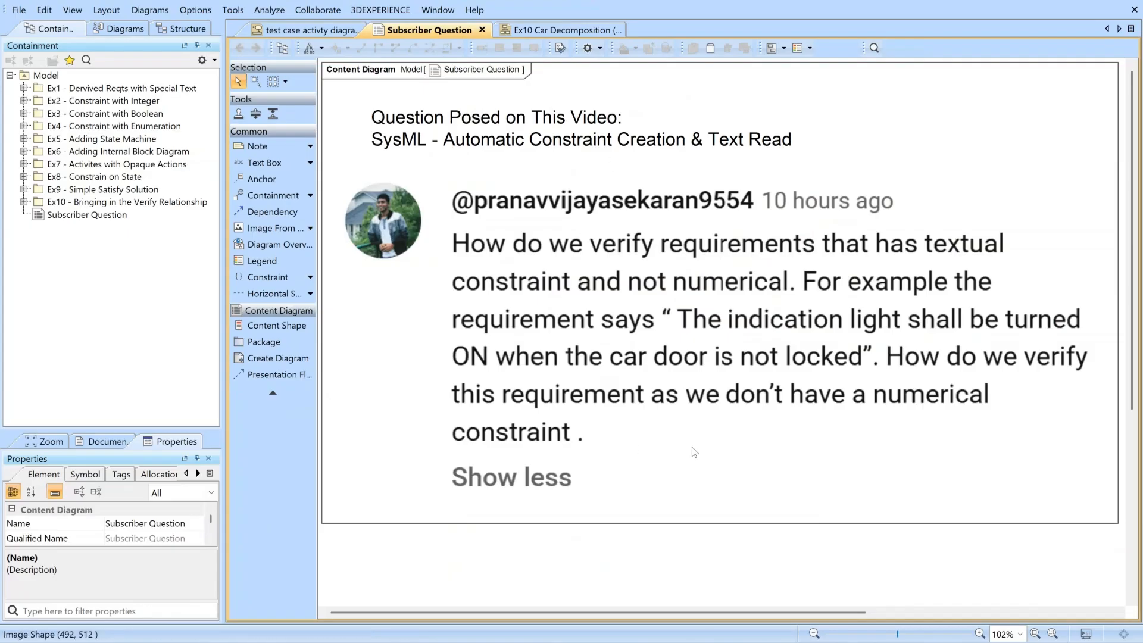